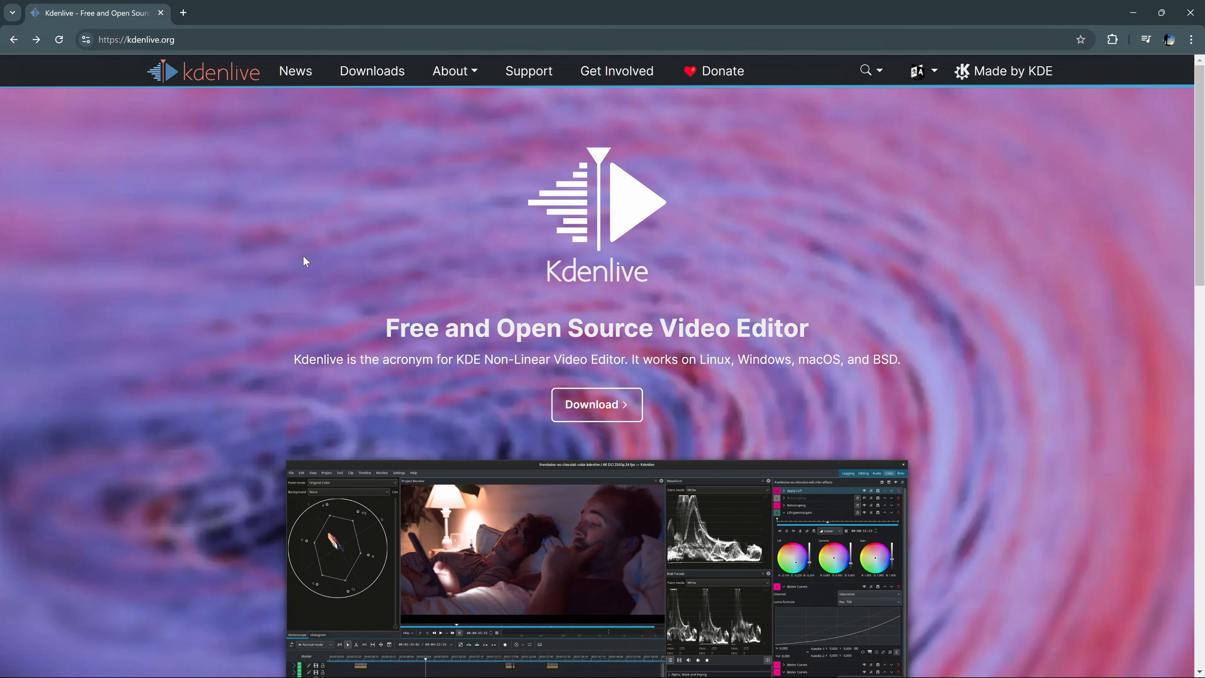
Download the installable Windows version of Kdenlive 25.08.2 from kdenlive.org and run its installer.
click(589, 403)
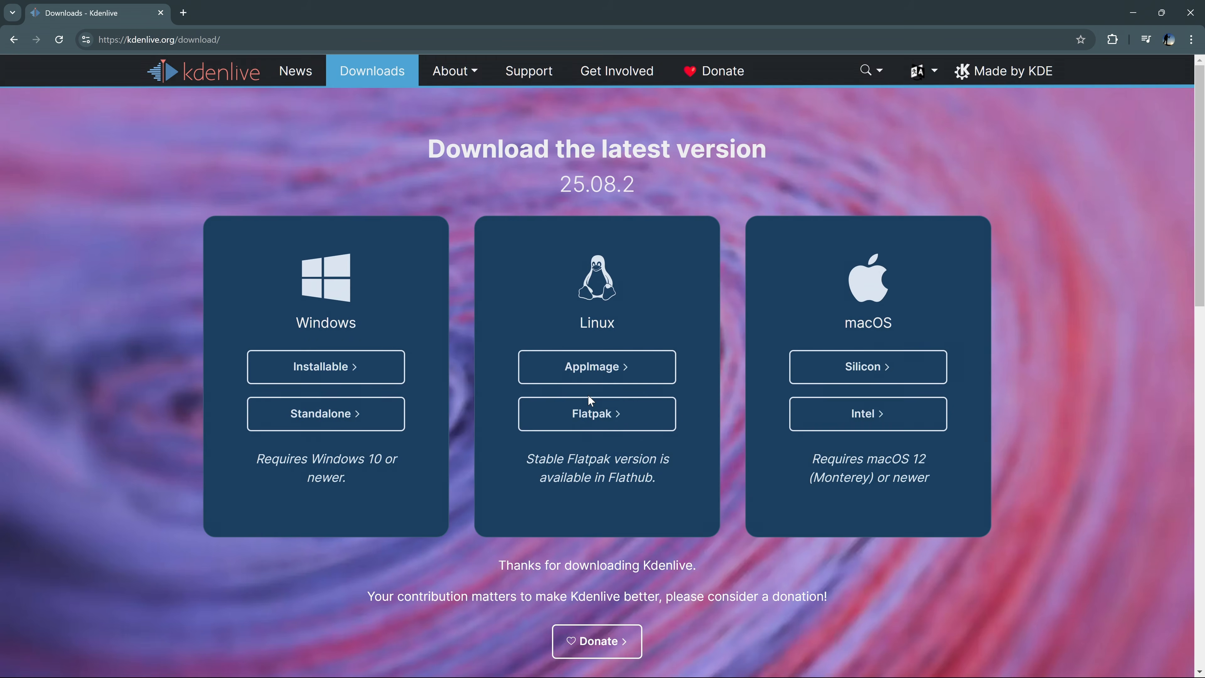
click(310, 370)
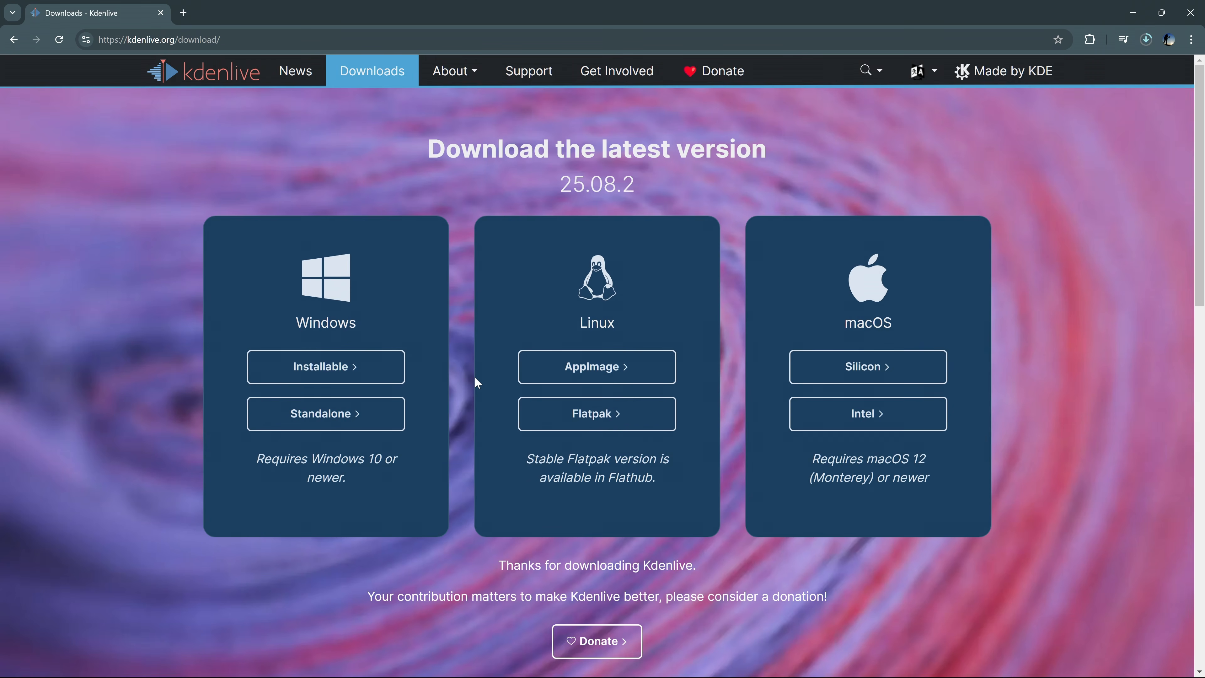
click(1146, 40)
click(1032, 98)
click(671, 444)
click(668, 446)
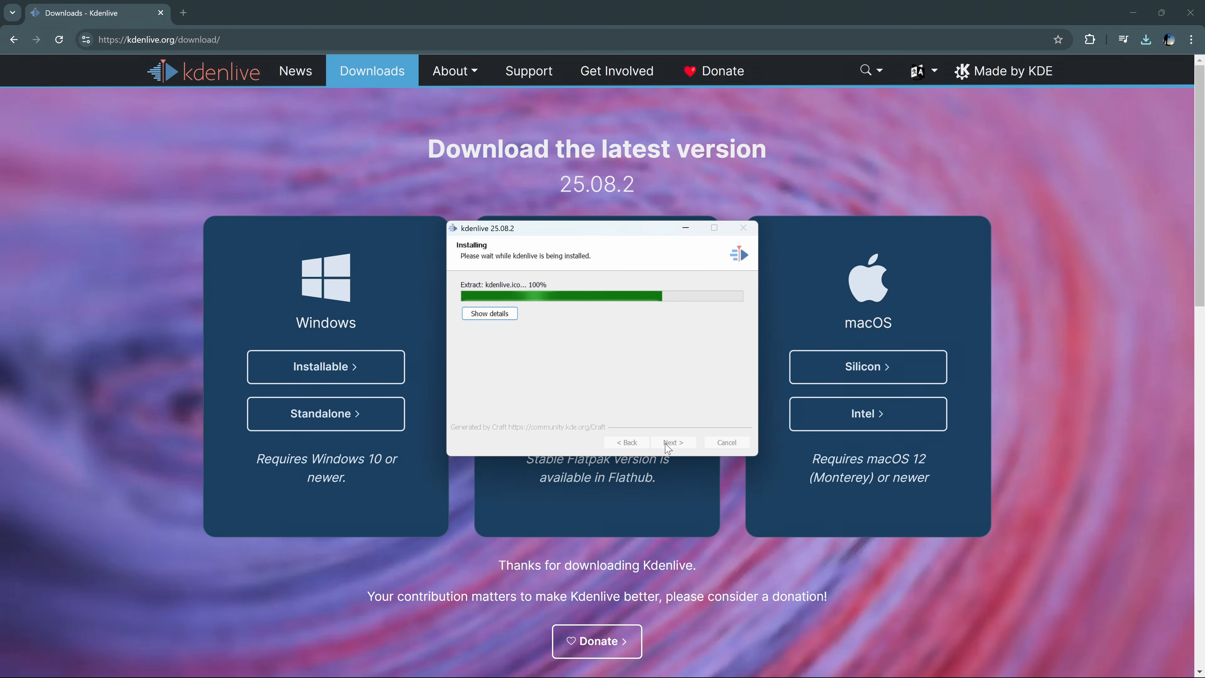
click(666, 444)
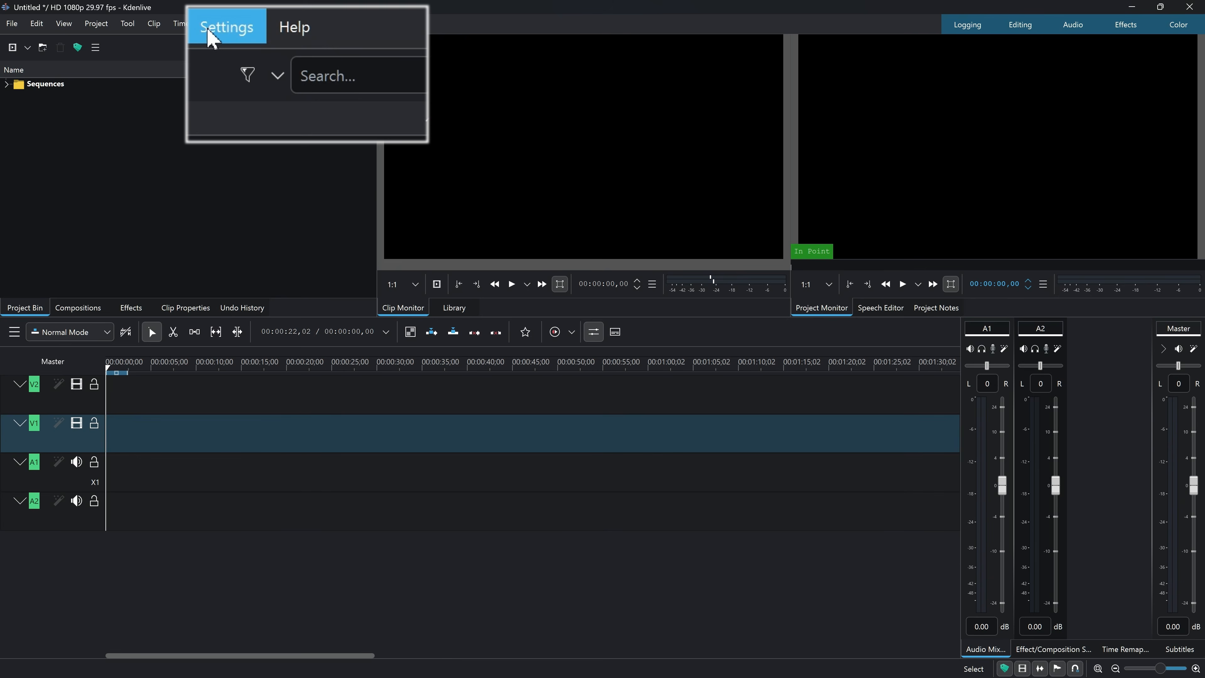
Run the configuration wizard and accept NVIDIA hardware acceleration with nvdec hardware decoding enabled.
click(261, 25)
click(326, 100)
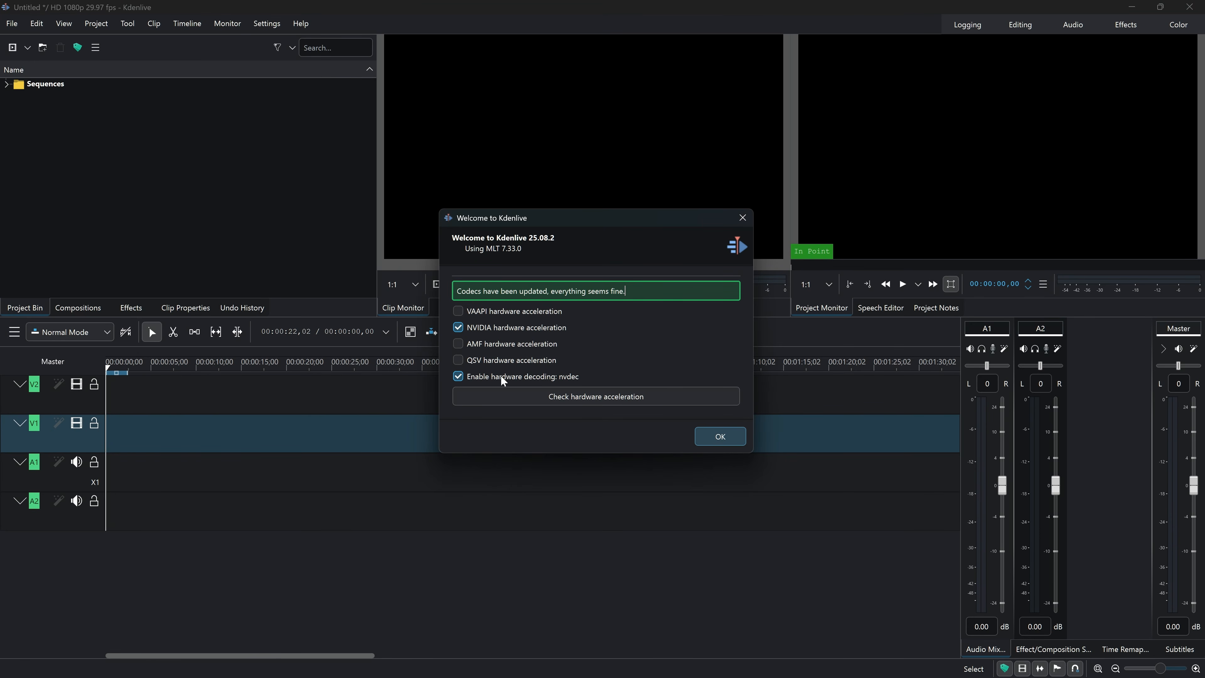
click(705, 435)
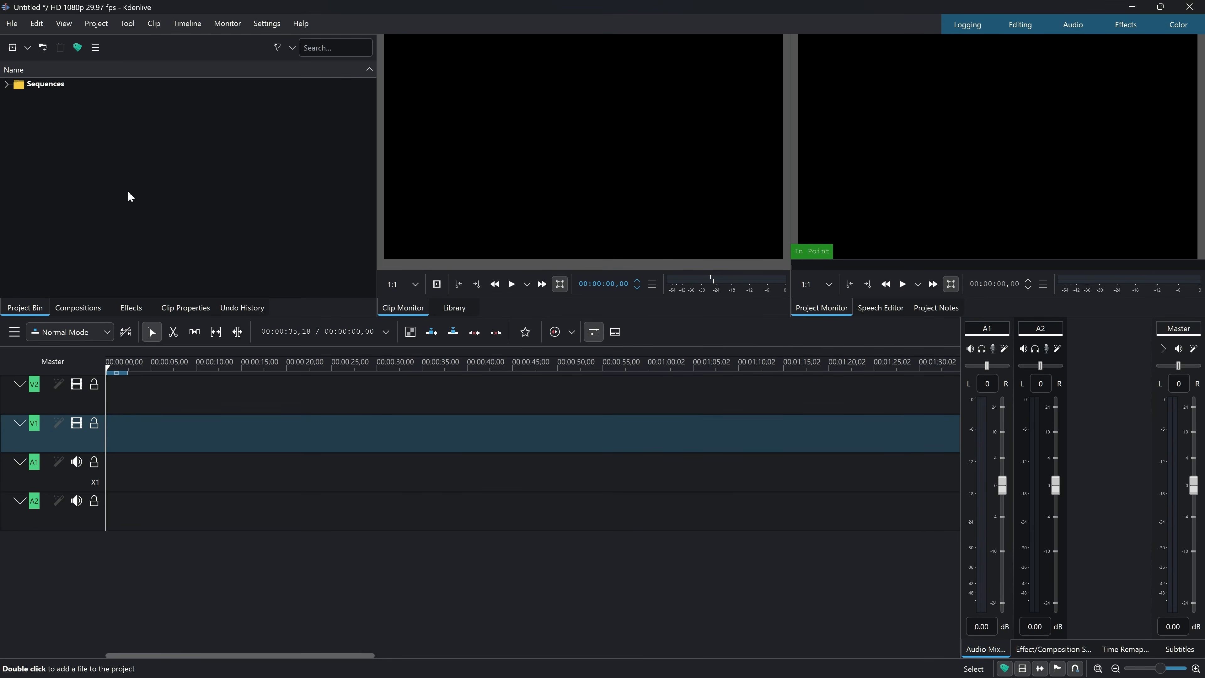
Import the 02 Sources folder from File Explorer into the project bin and expand its Video subfolder.
key(alt+Tab)
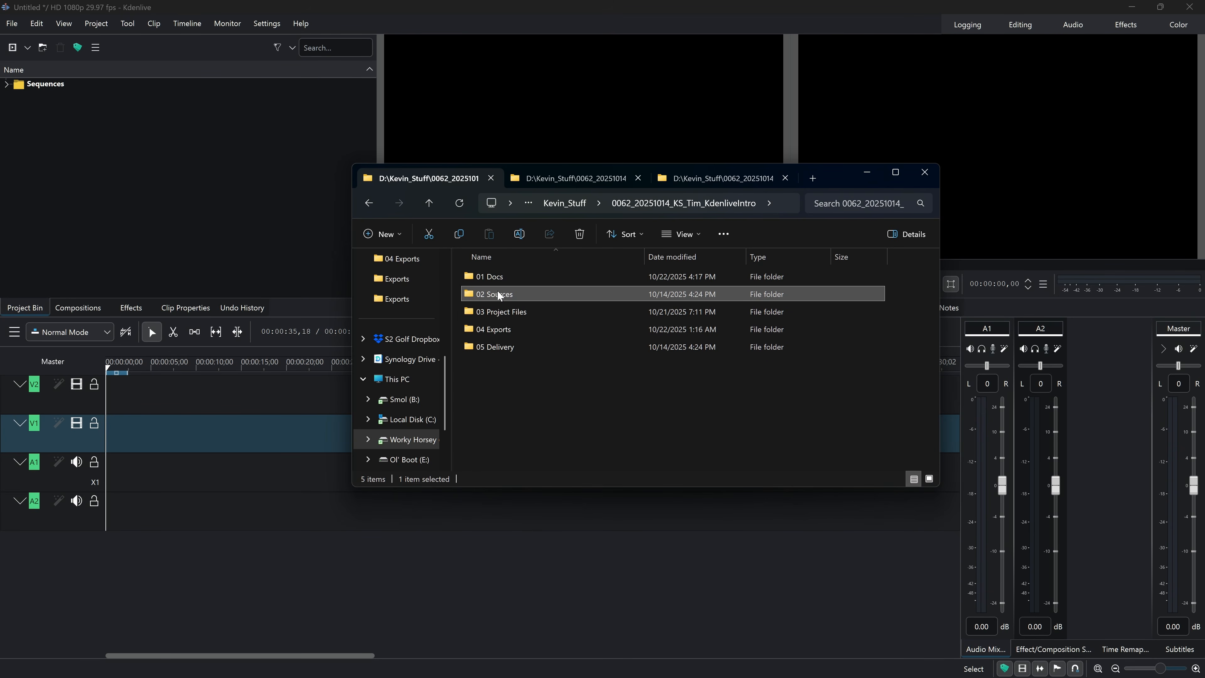
drag(498, 290, 77, 160)
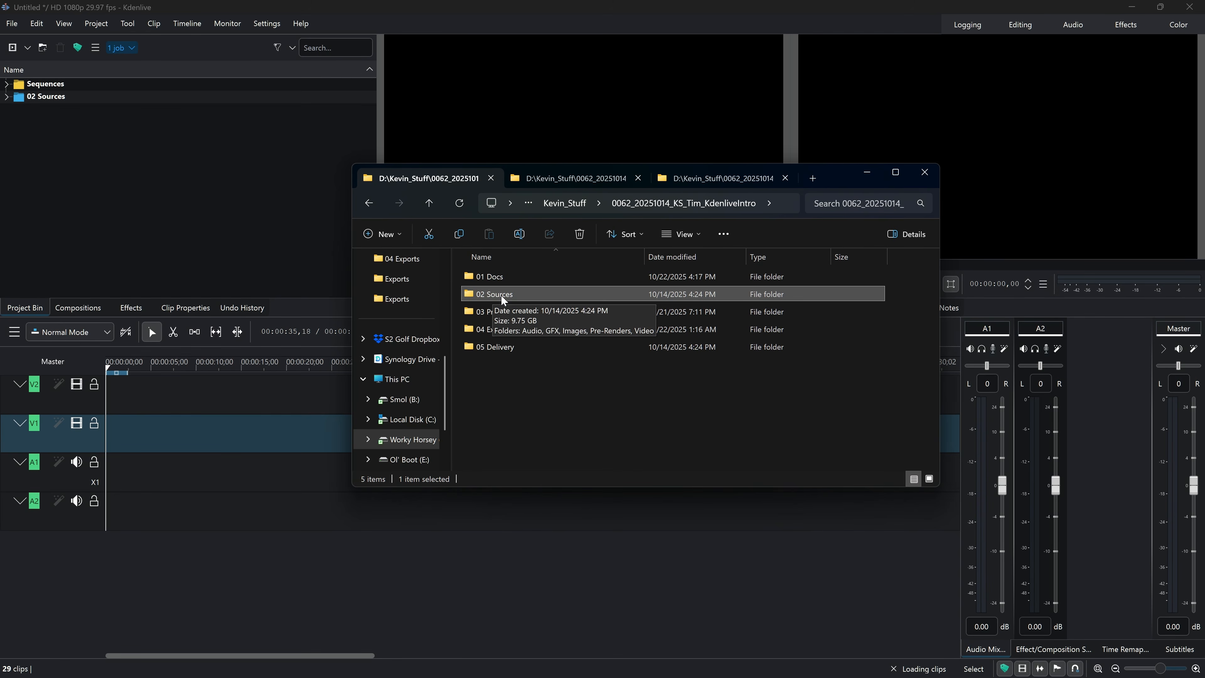
click(7, 97)
click(18, 135)
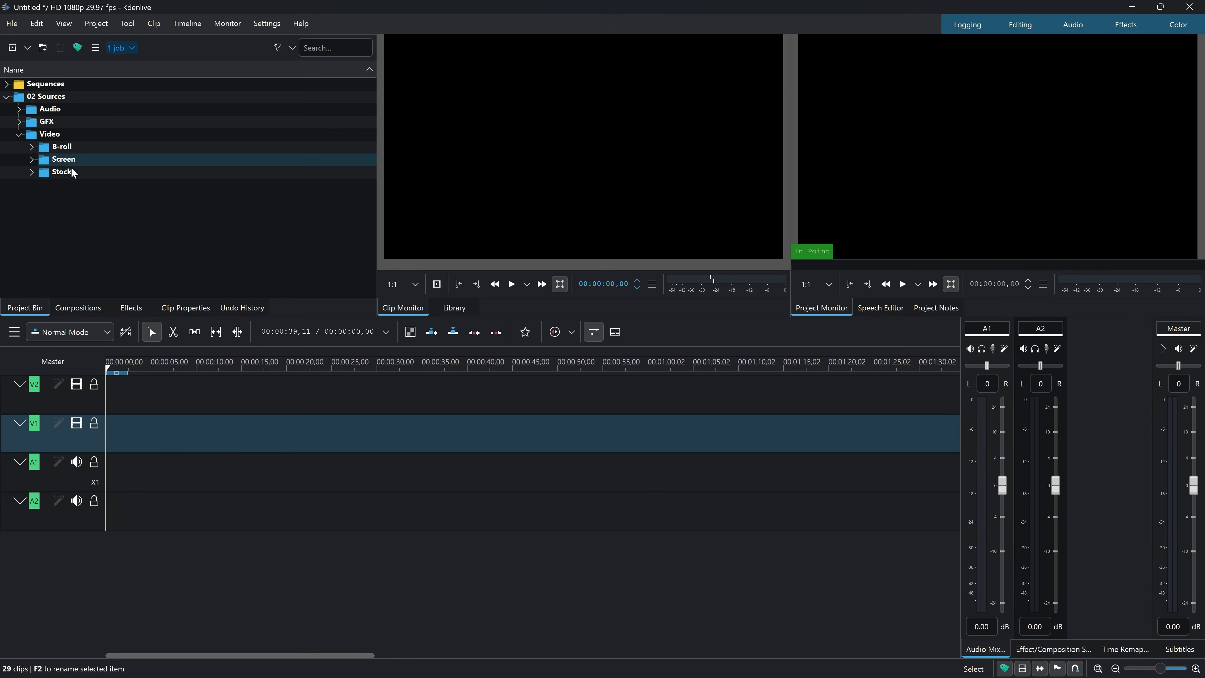
Delete the 02 Sources folder and all its contents from the project bin.
drag(88, 198, 45, 99)
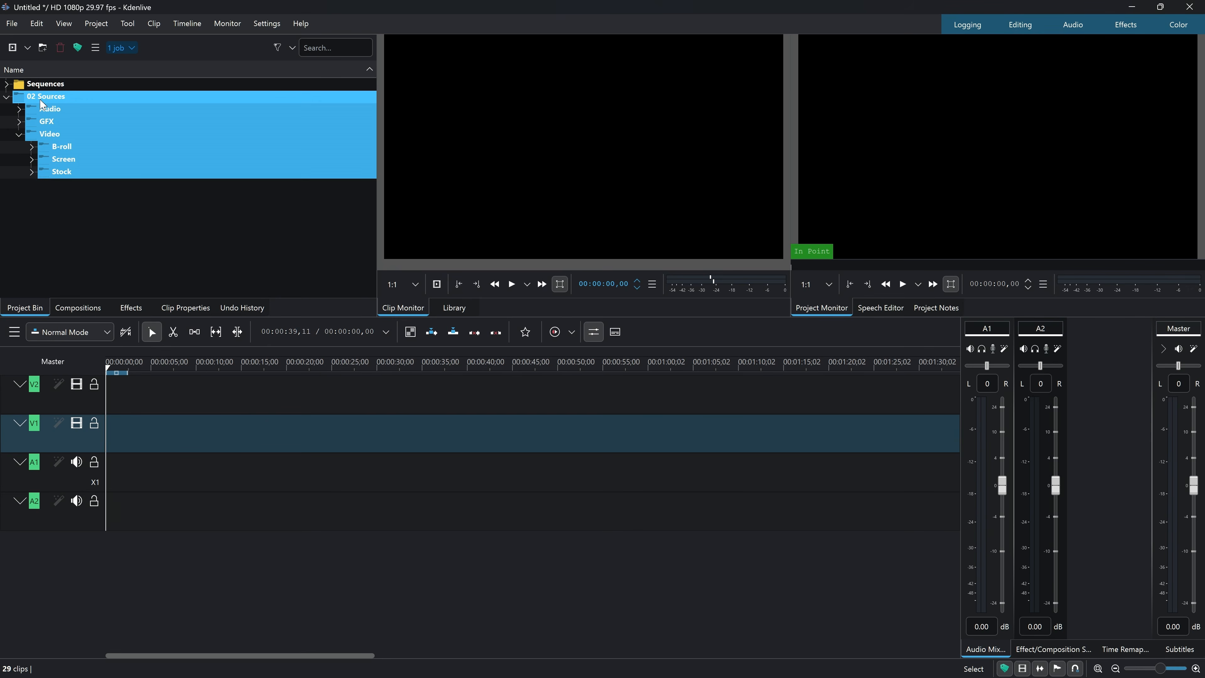
key(Delete)
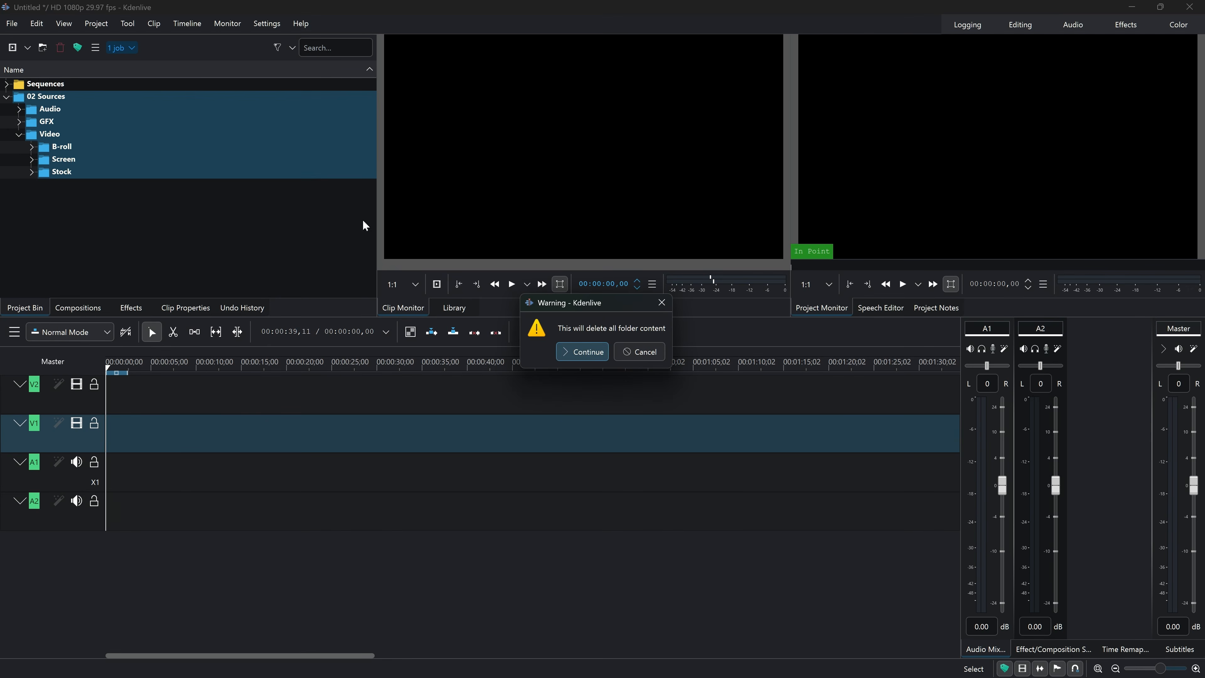
click(583, 352)
Import the Music audio folder and the B-roll video folder from File Explorer into the project bin.
key(alt+Tab)
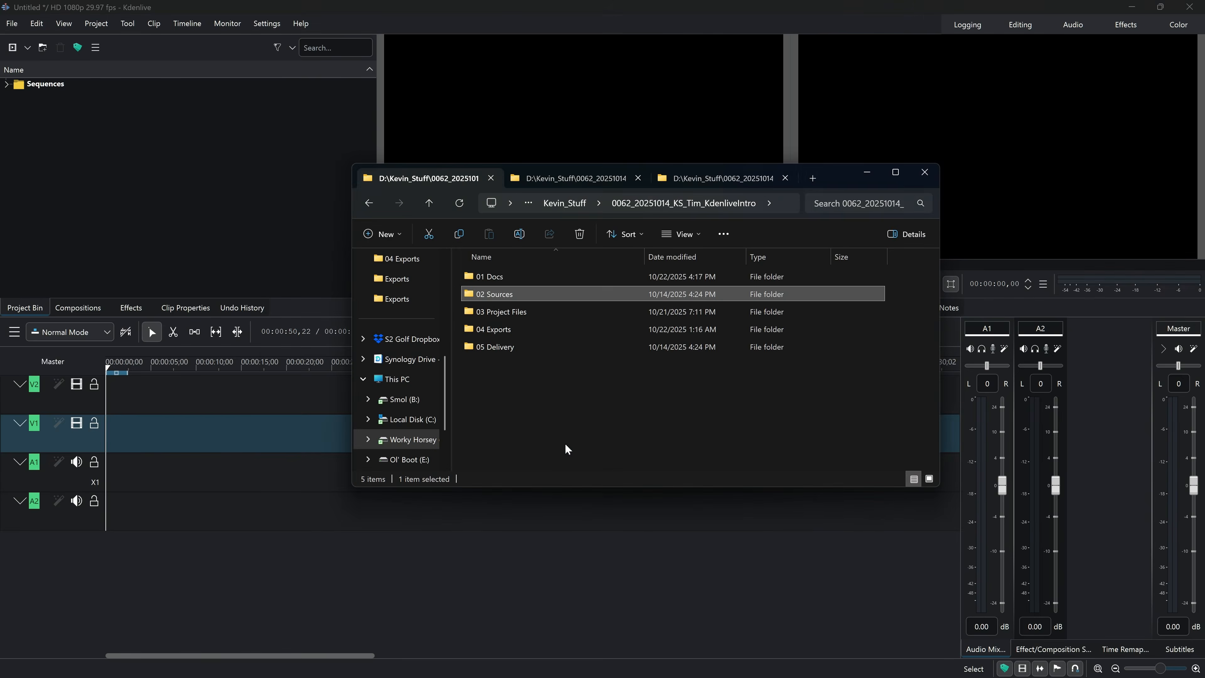
click(585, 180)
drag(491, 297, 123, 192)
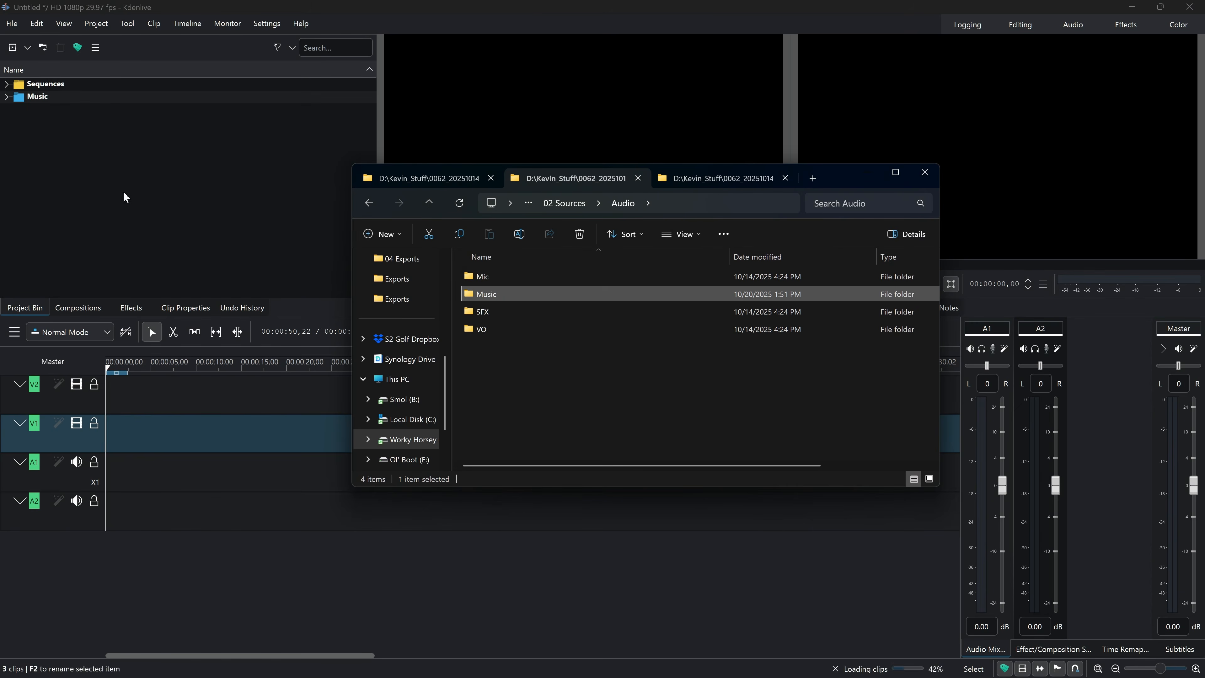
click(713, 176)
drag(492, 268, 177, 227)
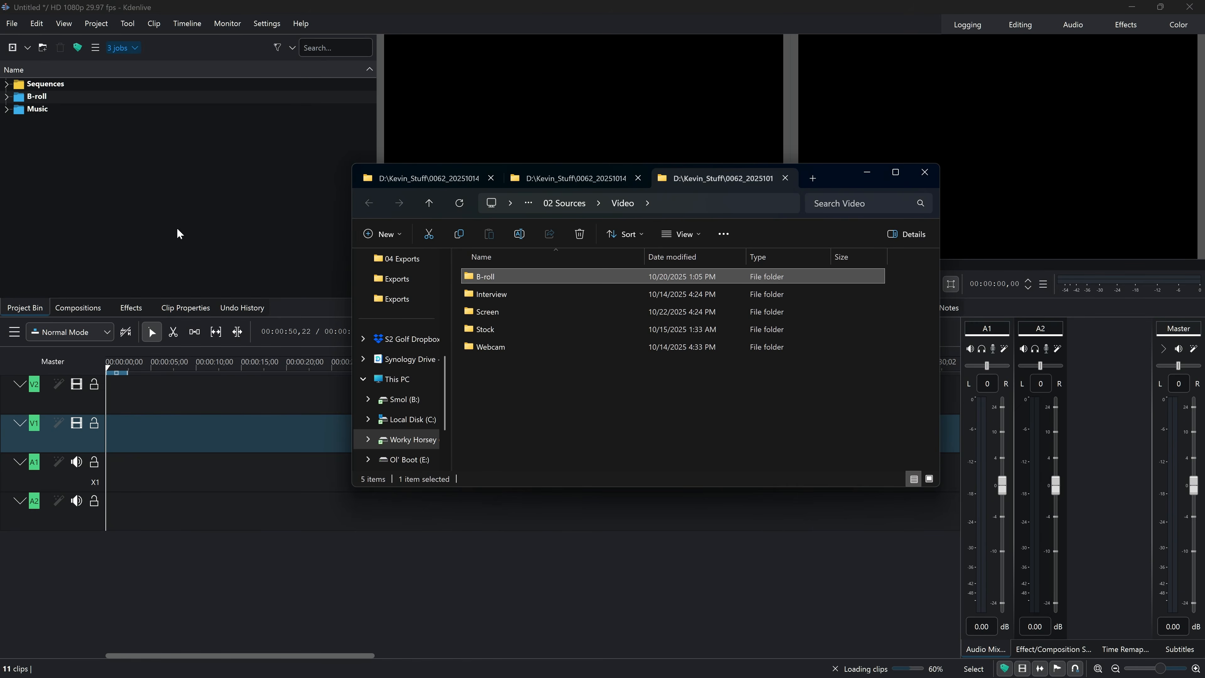
click(177, 227)
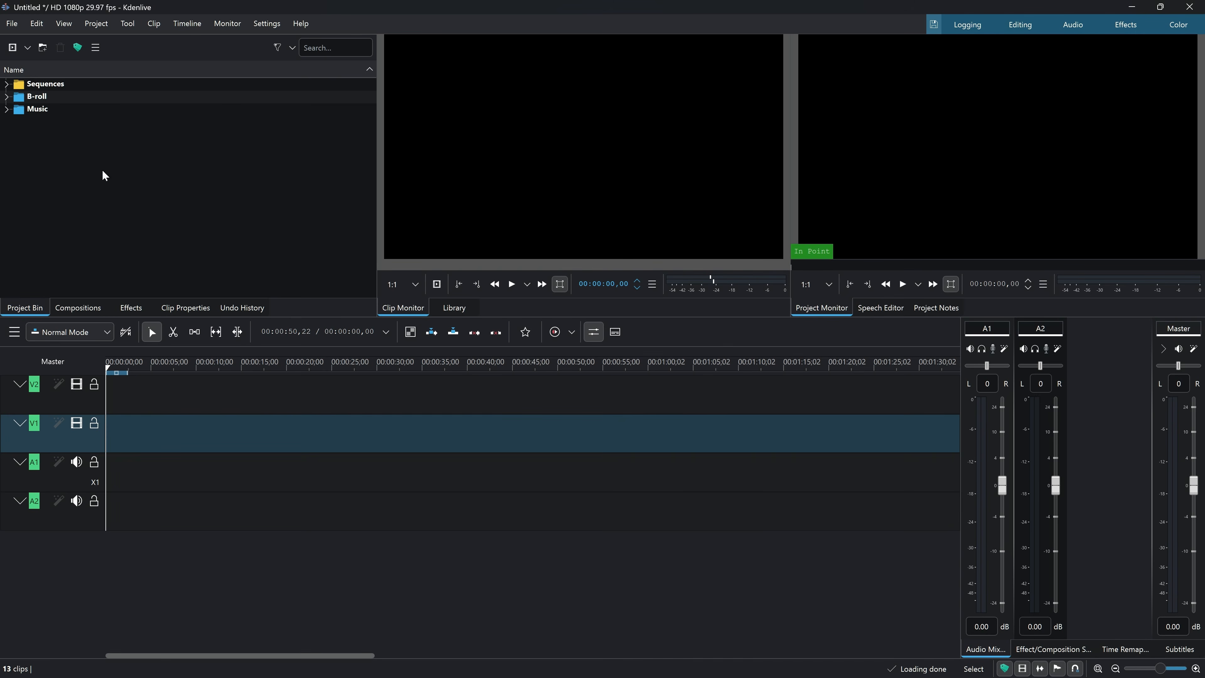
Create a folder named Titles in the project bin.
right_click(82, 168)
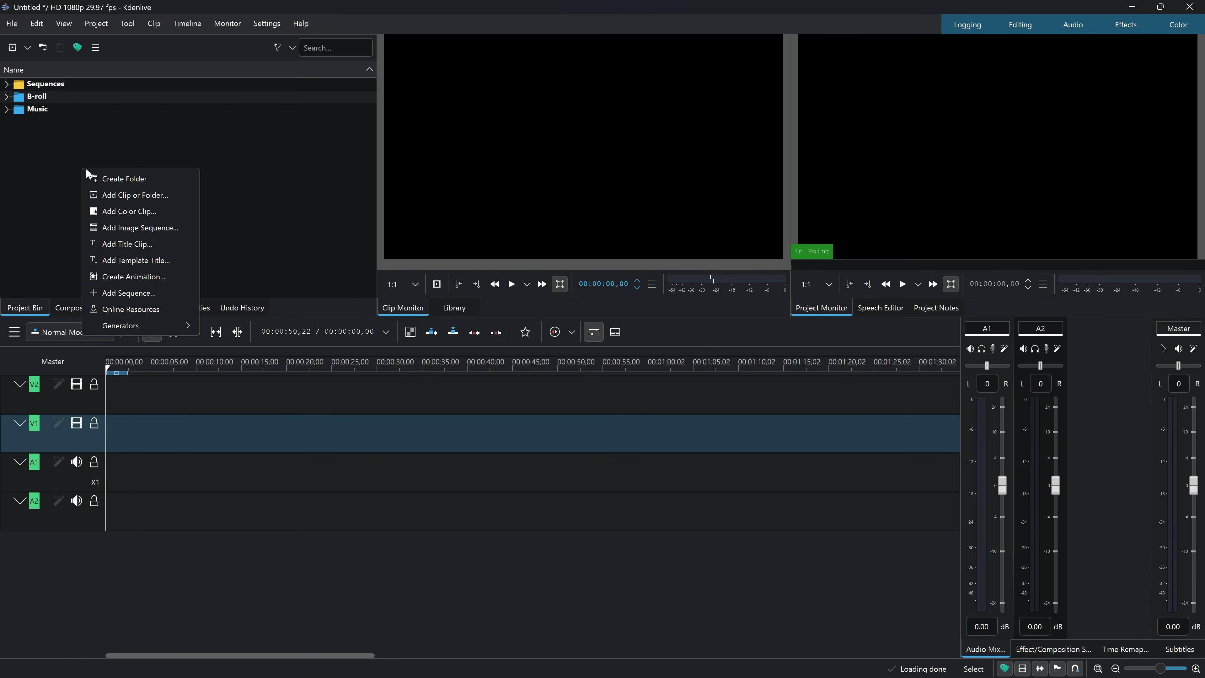
click(114, 179)
text(Titles)
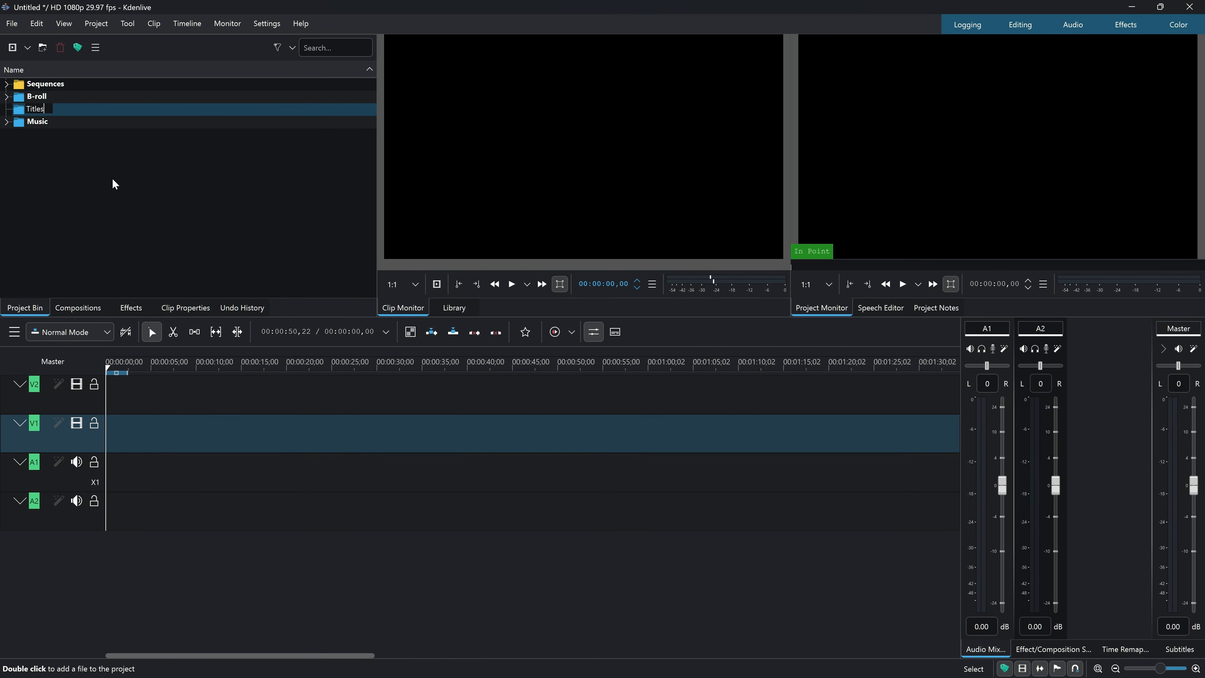
key(Return)
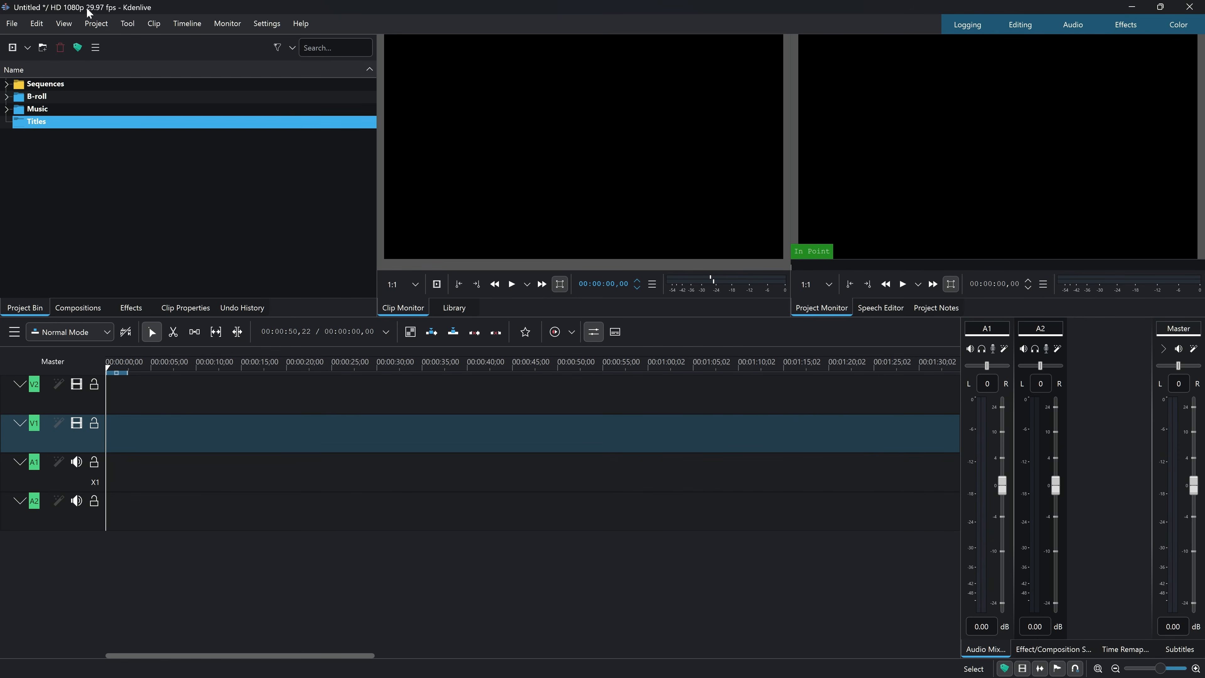
Expand the B-roll folder and change the project profile to 4K UHD 2160p 23.98 fps.
double_click(33, 96)
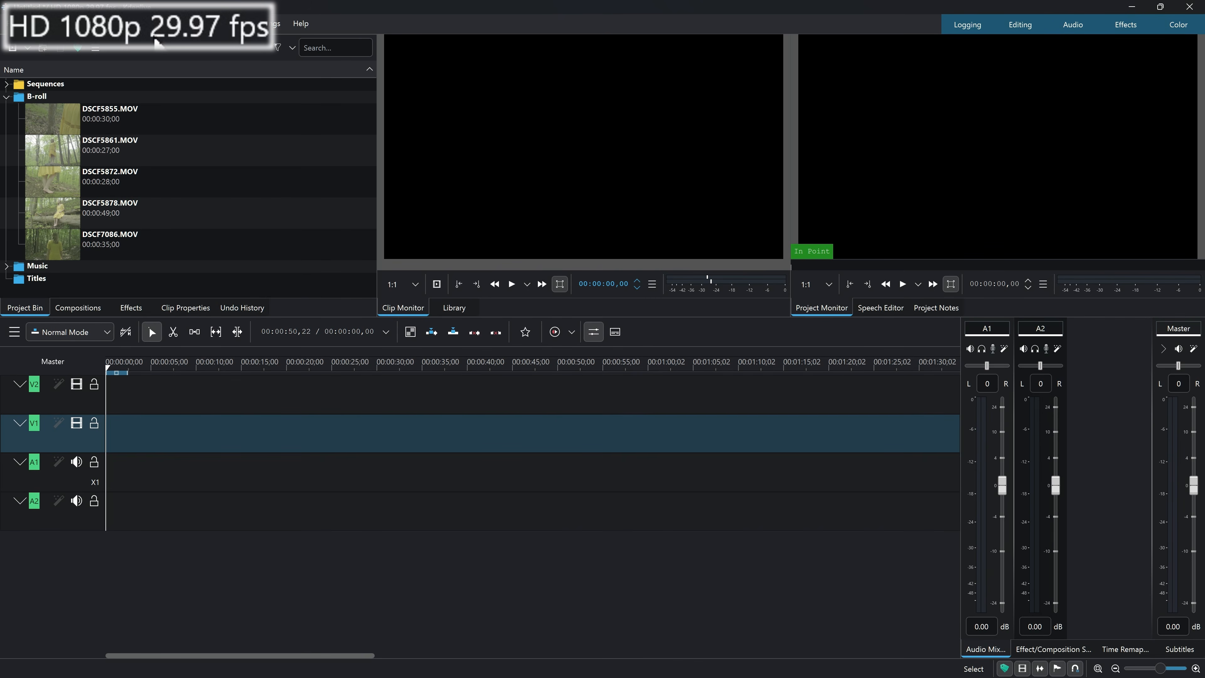
click(99, 24)
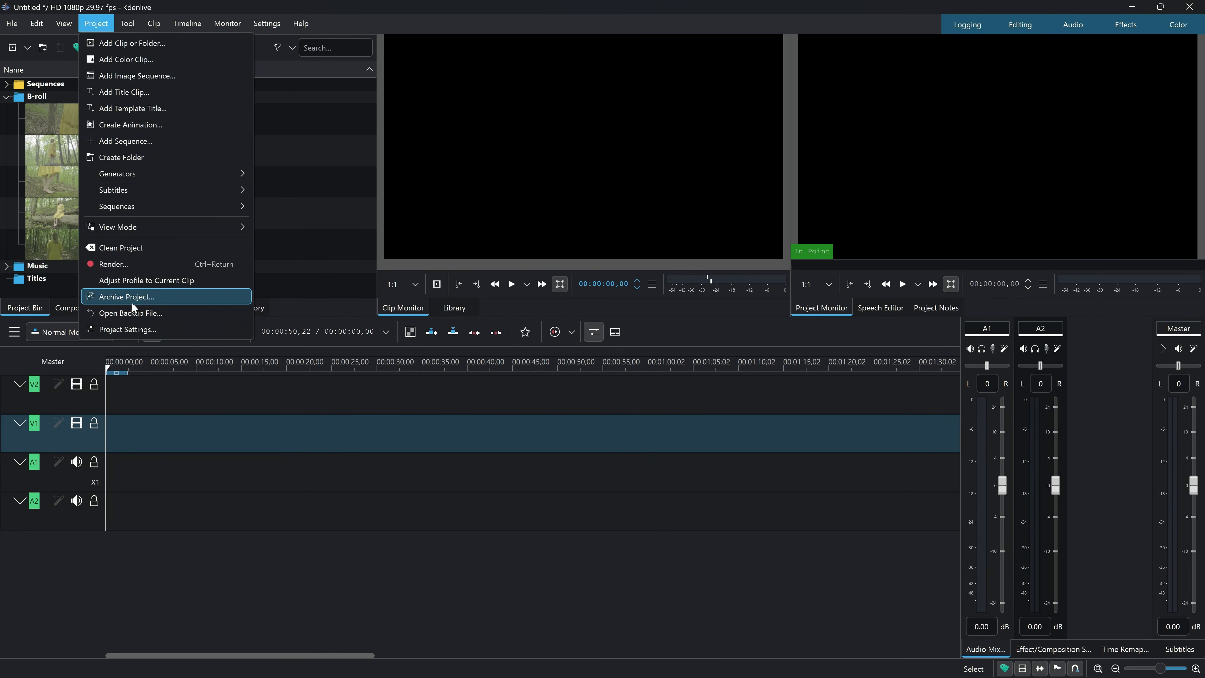
click(128, 331)
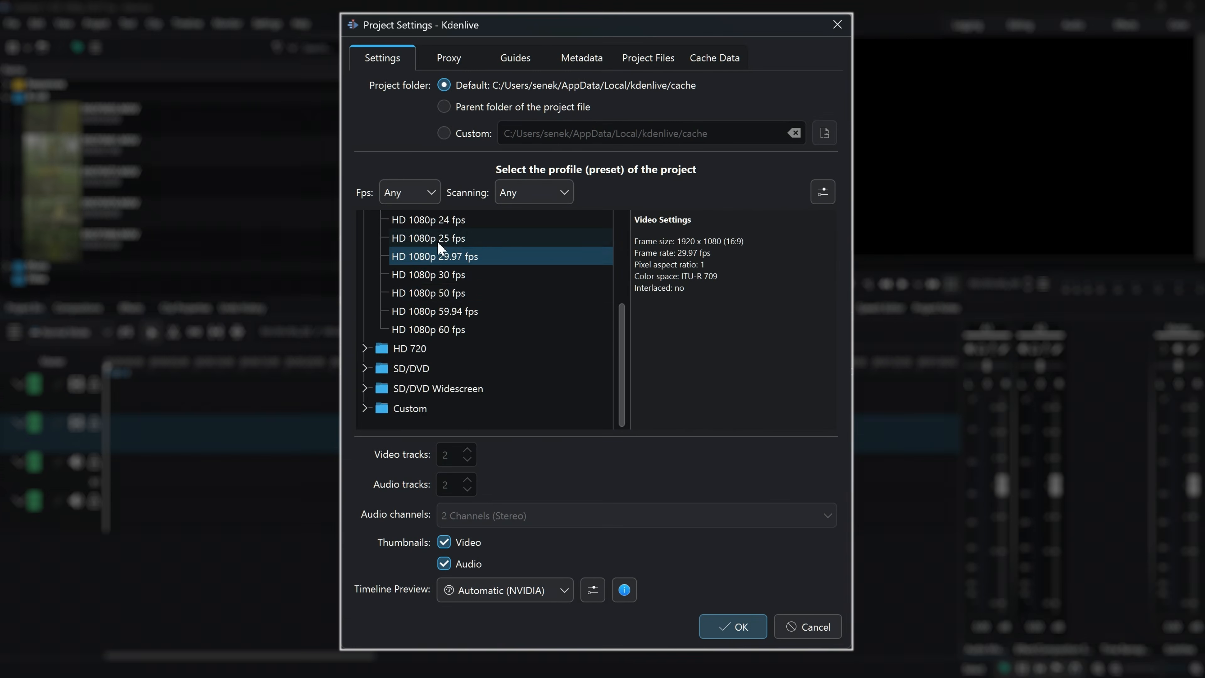
scroll(437, 240, up, 3)
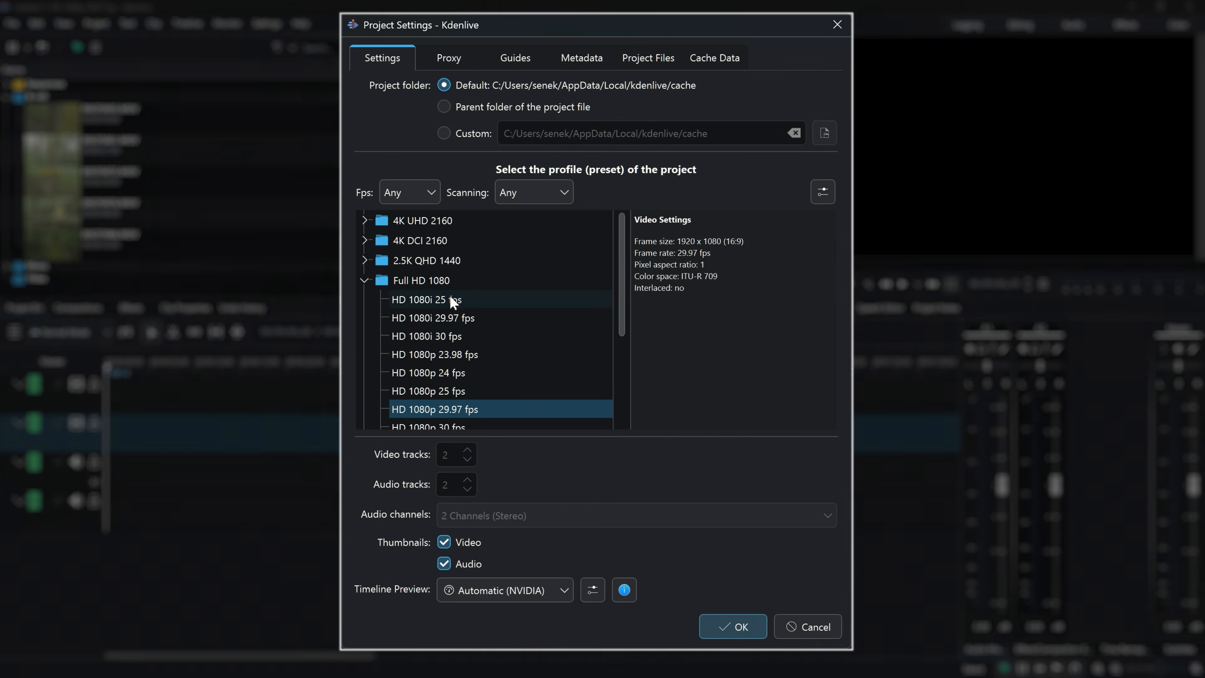
click(364, 220)
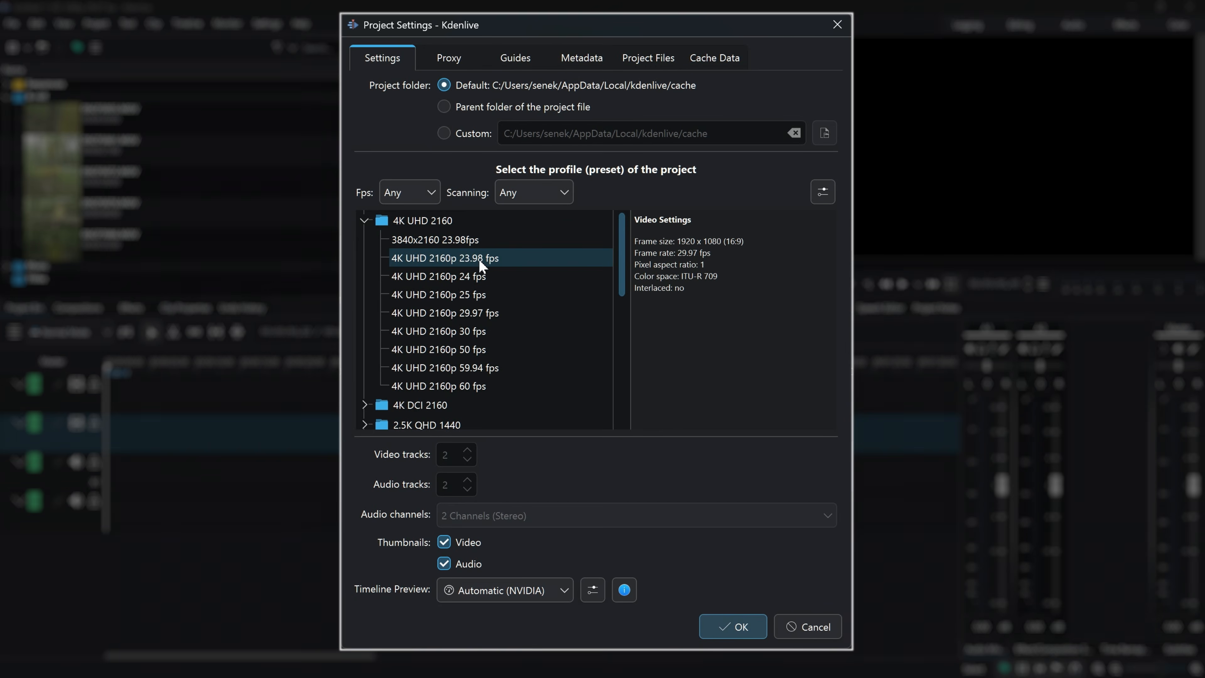
click(452, 257)
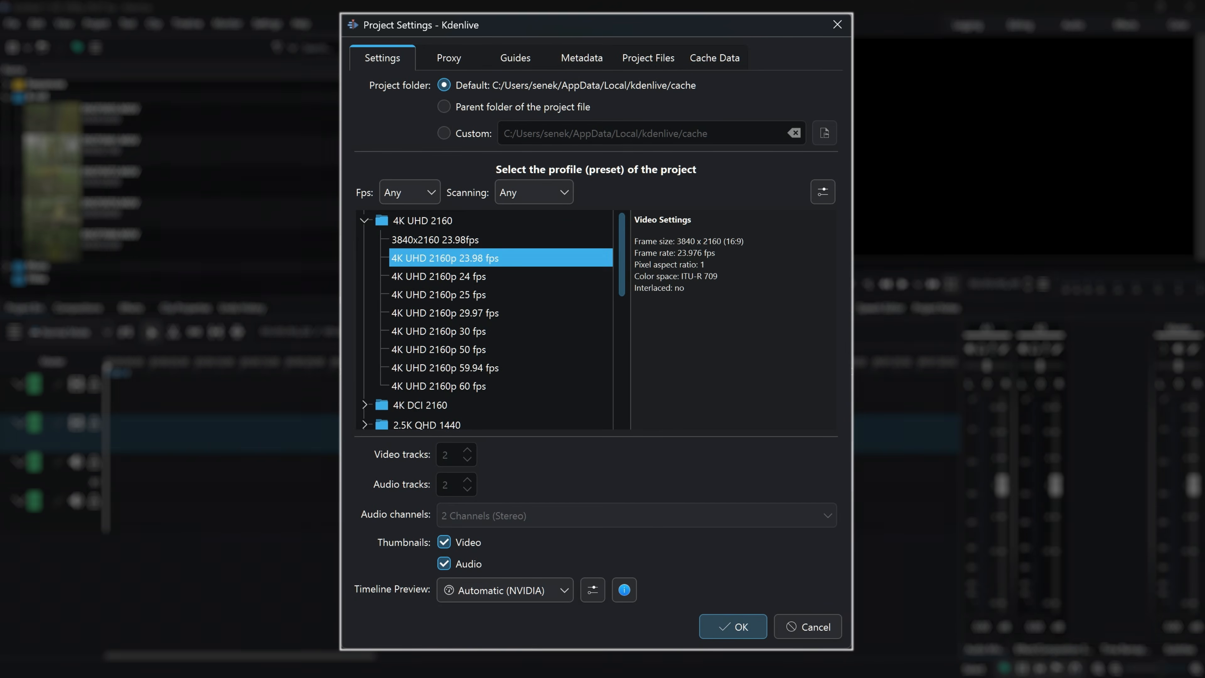
click(733, 630)
click(734, 357)
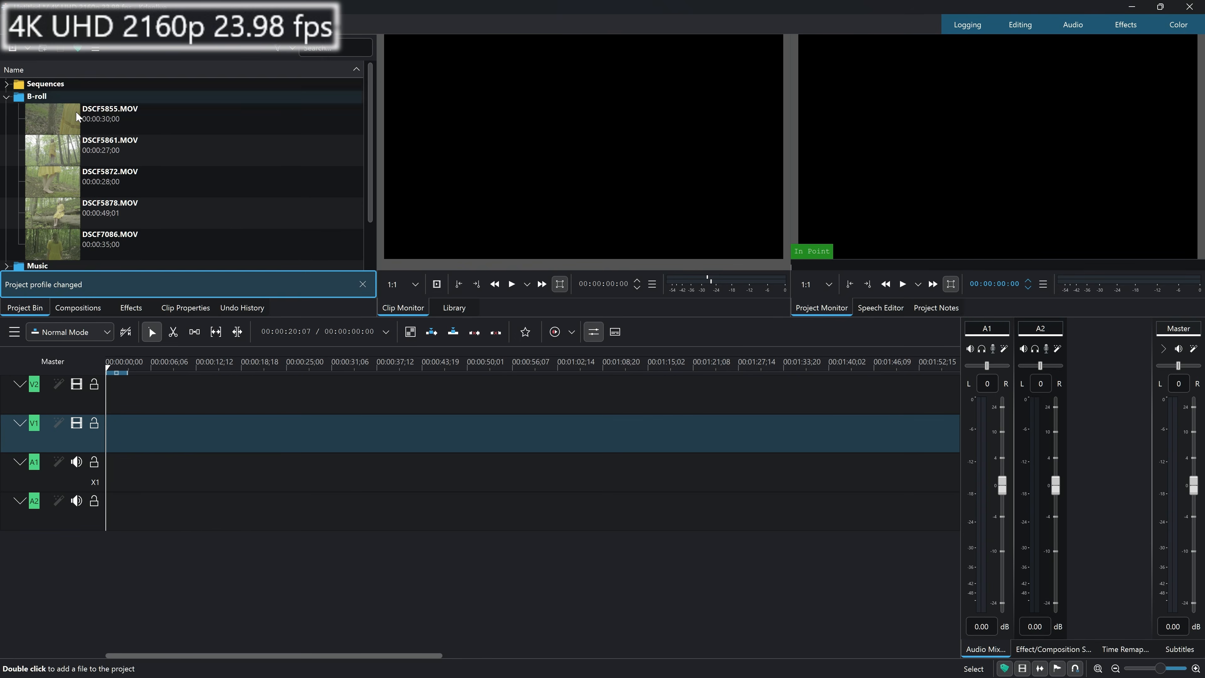
Preview the B-roll clip DSCF5861.MOV in the clip monitor by scrubbing through it and briefly playing it.
click(67, 119)
click(125, 148)
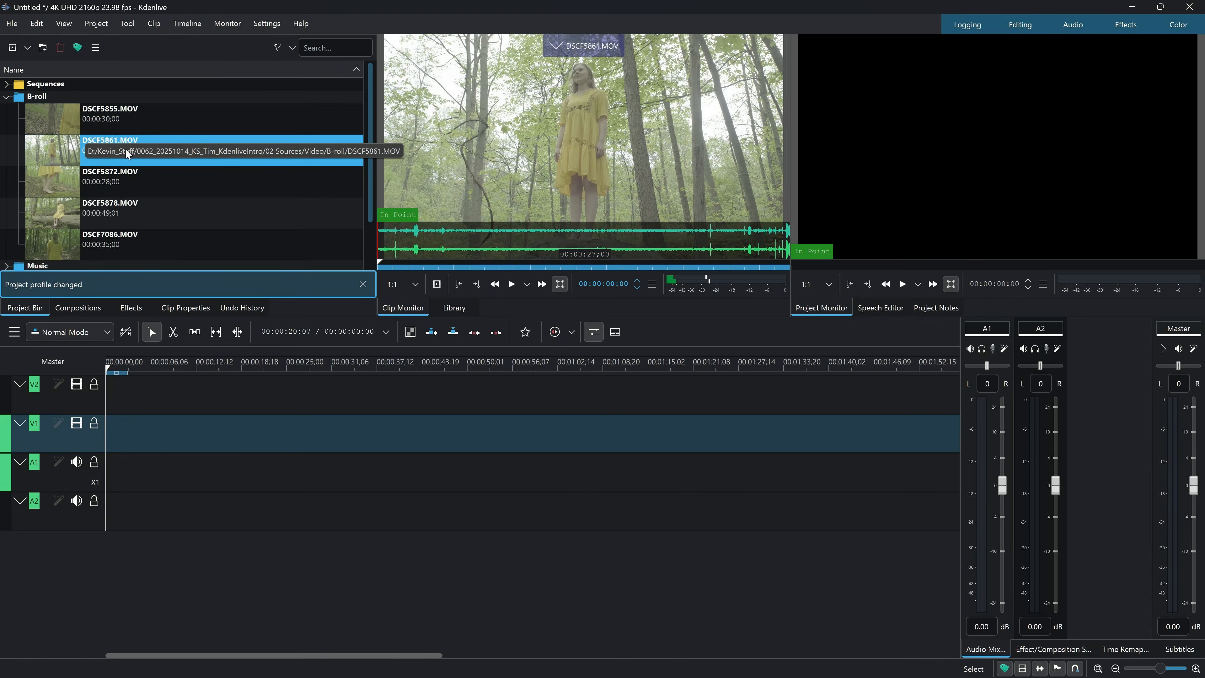
click(444, 249)
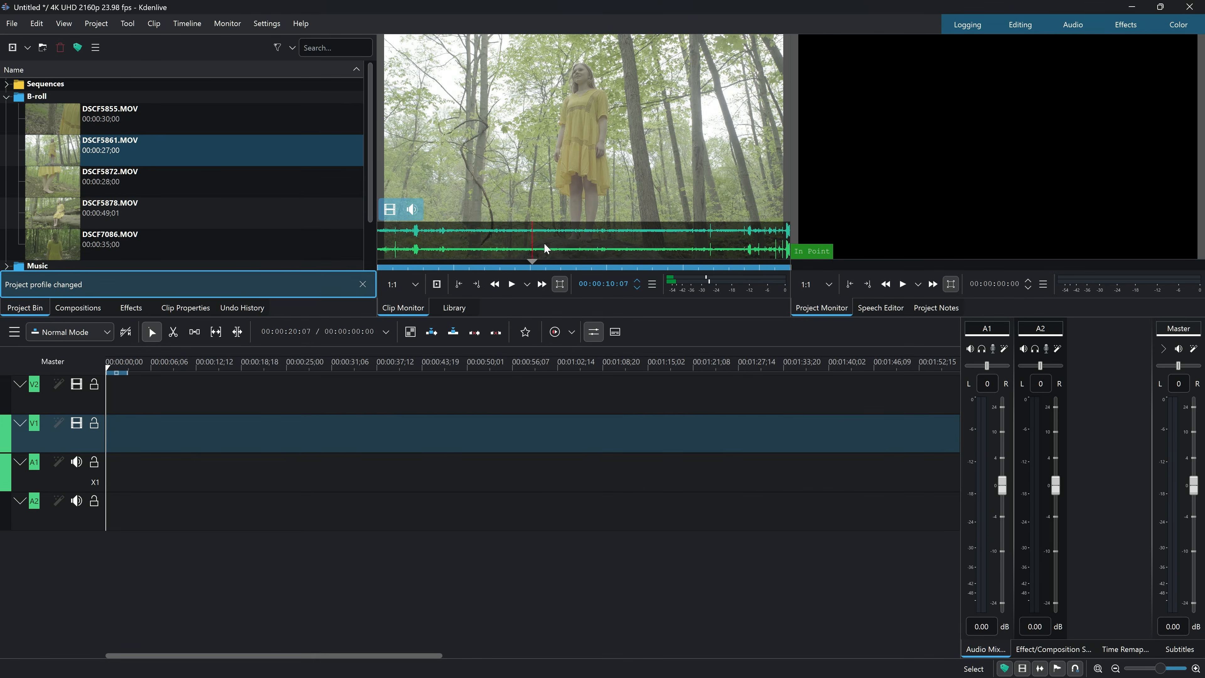
drag(545, 244, 604, 249)
drag(722, 250, 551, 240)
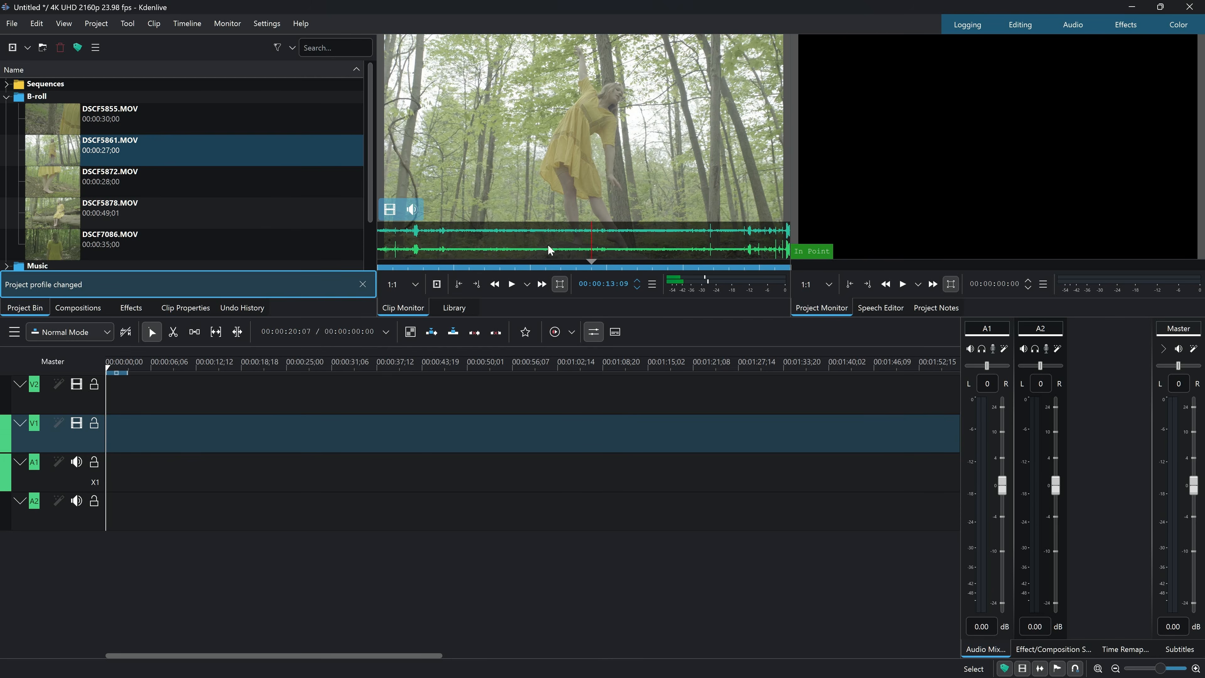
click(495, 245)
drag(497, 247, 592, 247)
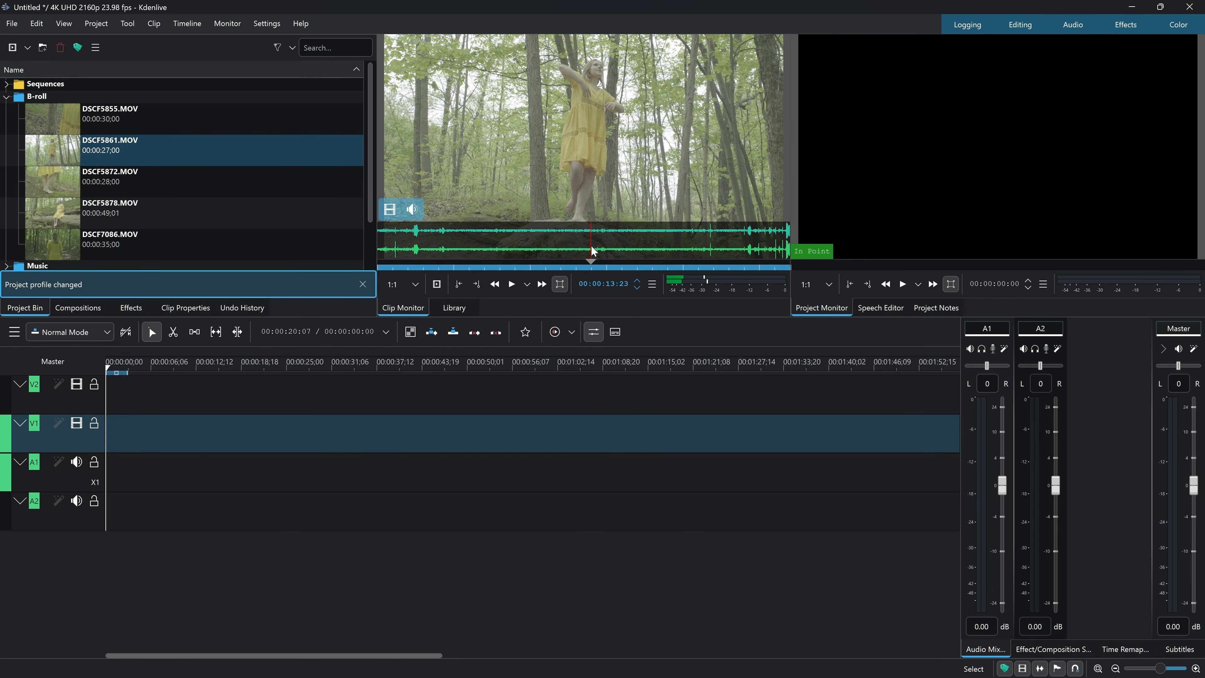
key(space)
key(space)
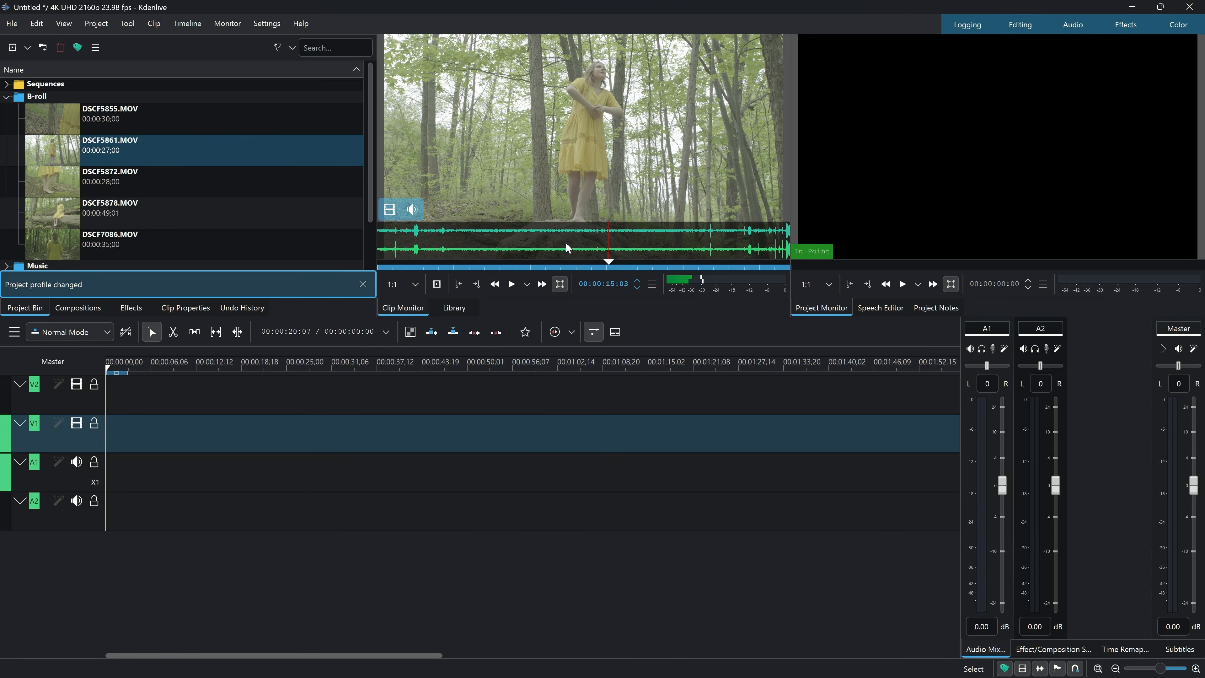
In the project's proxy settings, pick the ProRes encoding profile for the enabled proxy clips, show its parameters, and accept the settings.
click(94, 25)
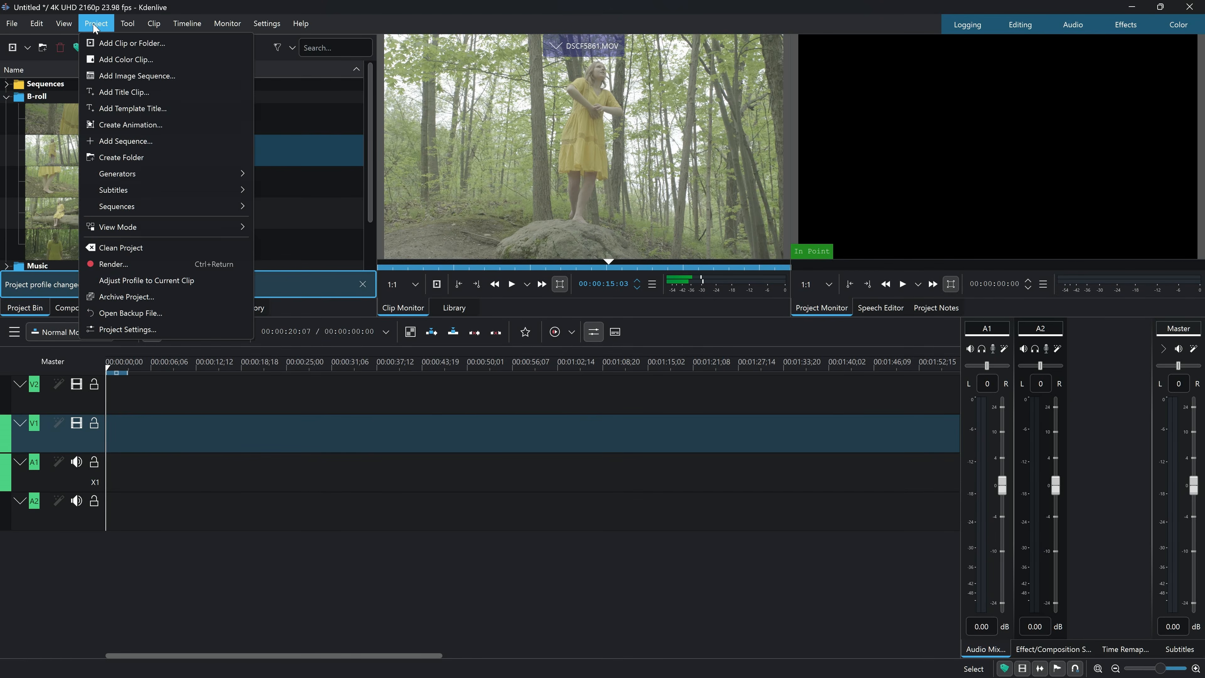
click(126, 329)
click(454, 59)
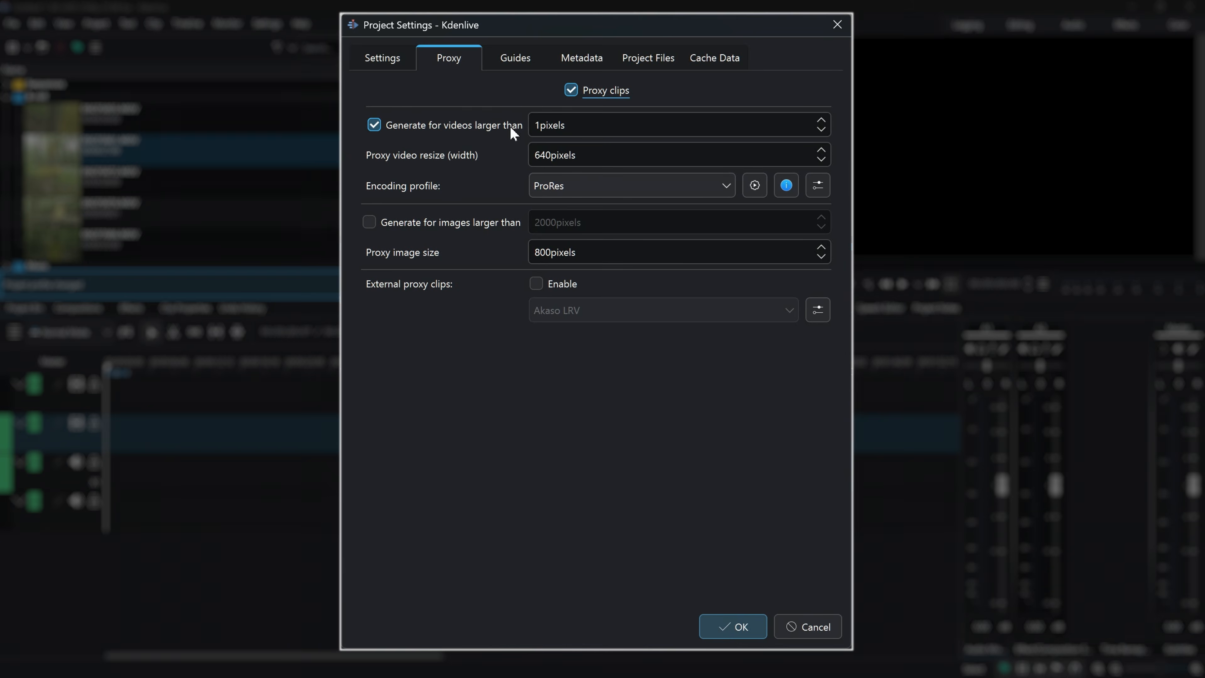
click(541, 126)
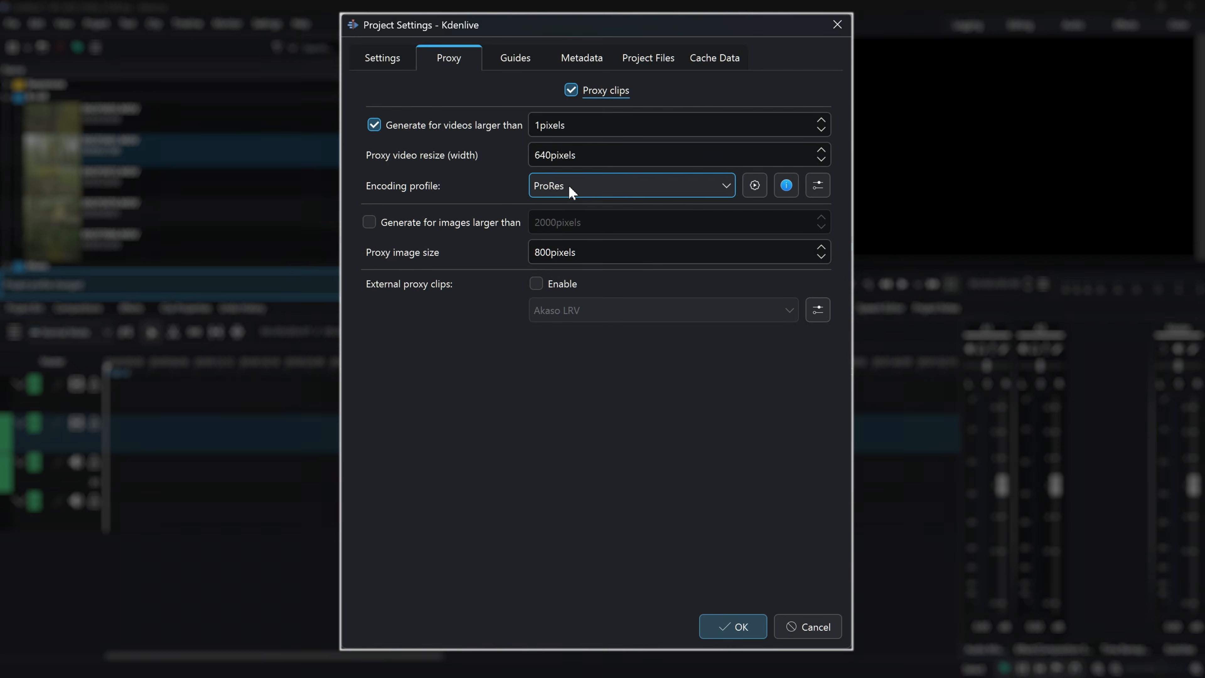
click(720, 189)
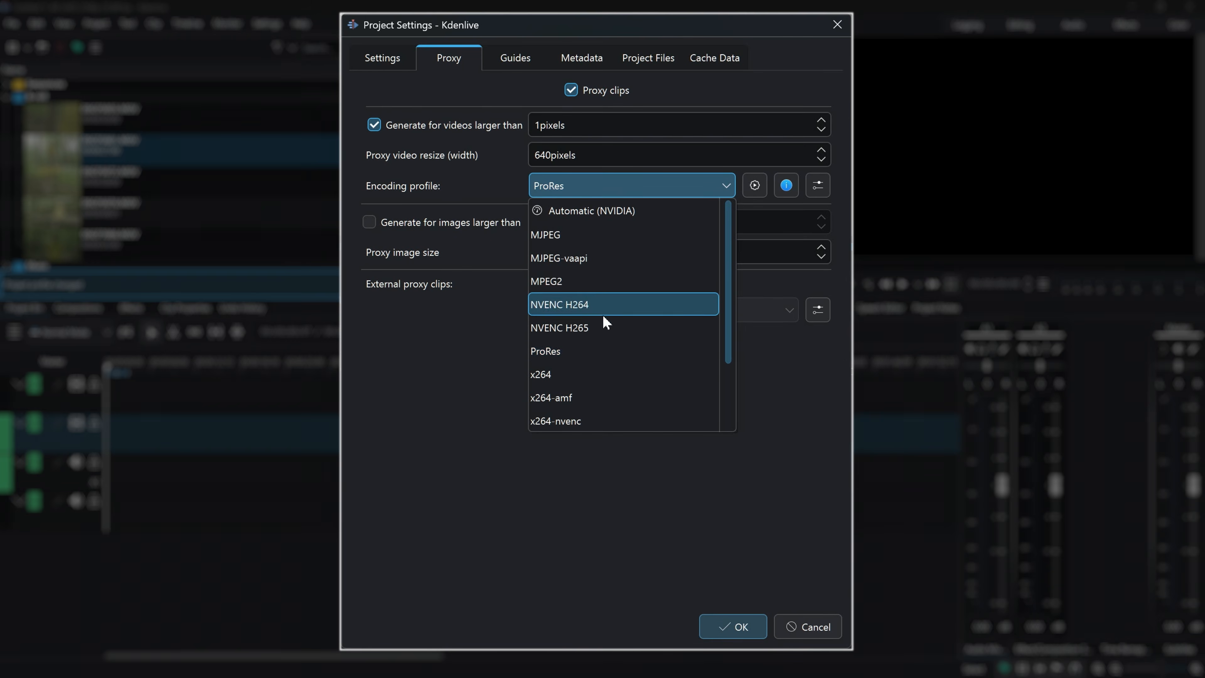
scroll(582, 340, down, 2)
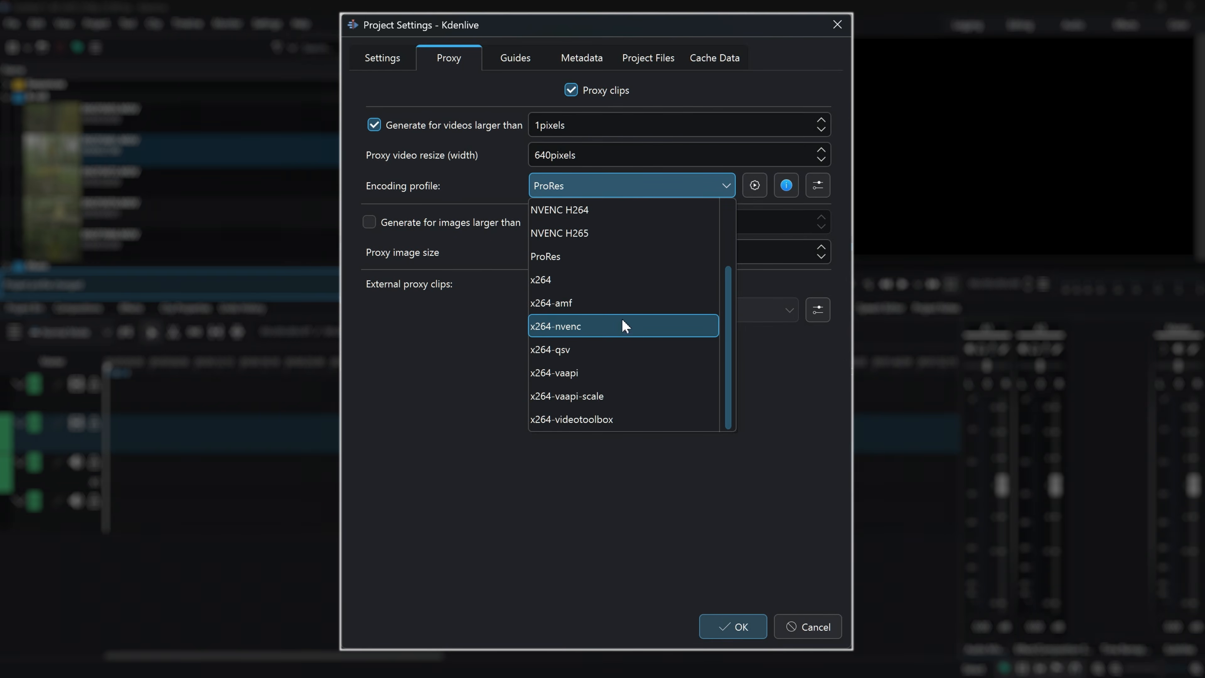
scroll(617, 323, up, 2)
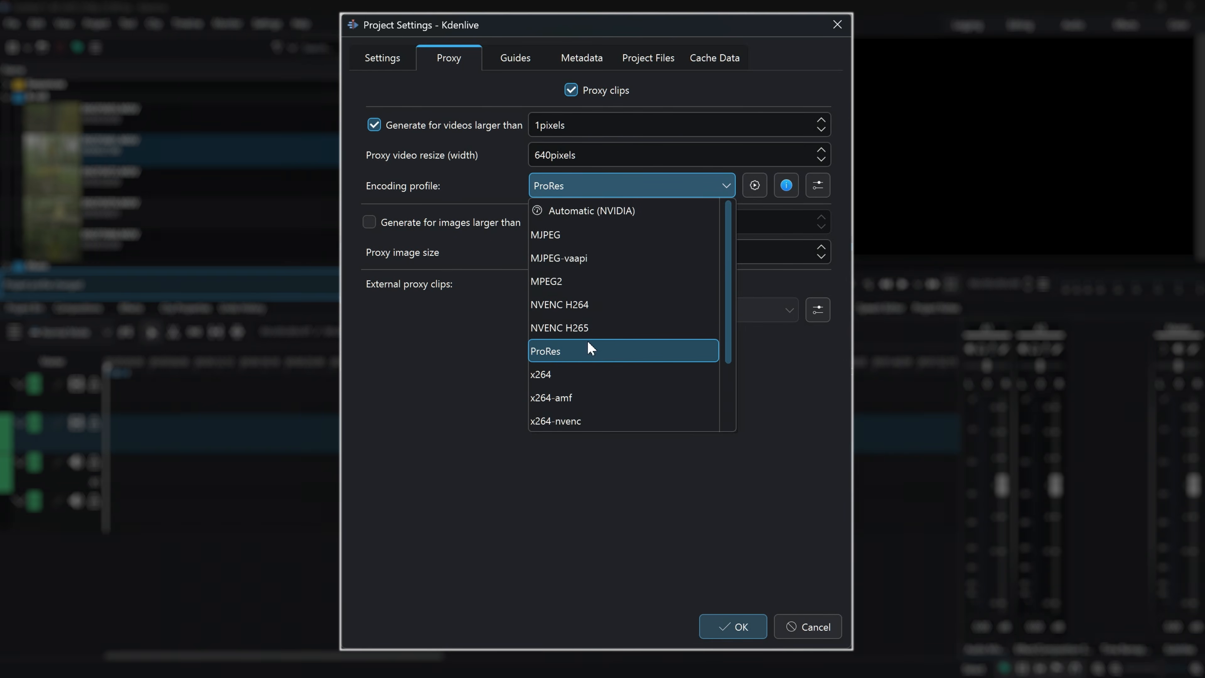
click(560, 351)
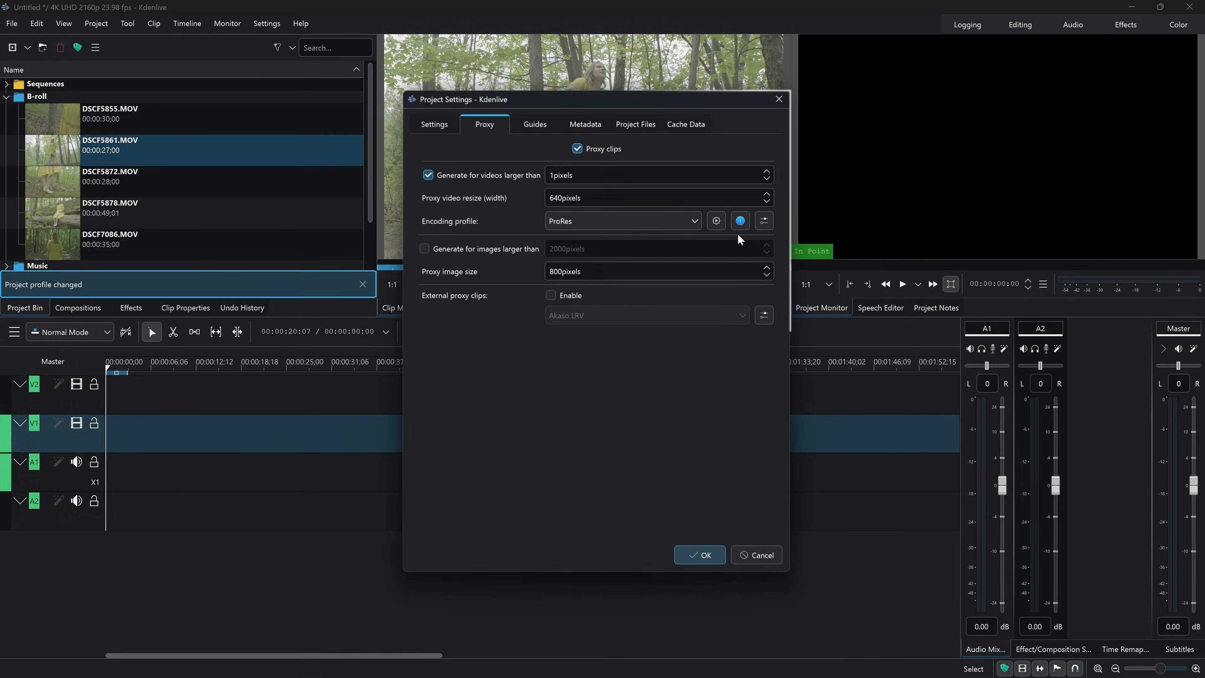
click(742, 227)
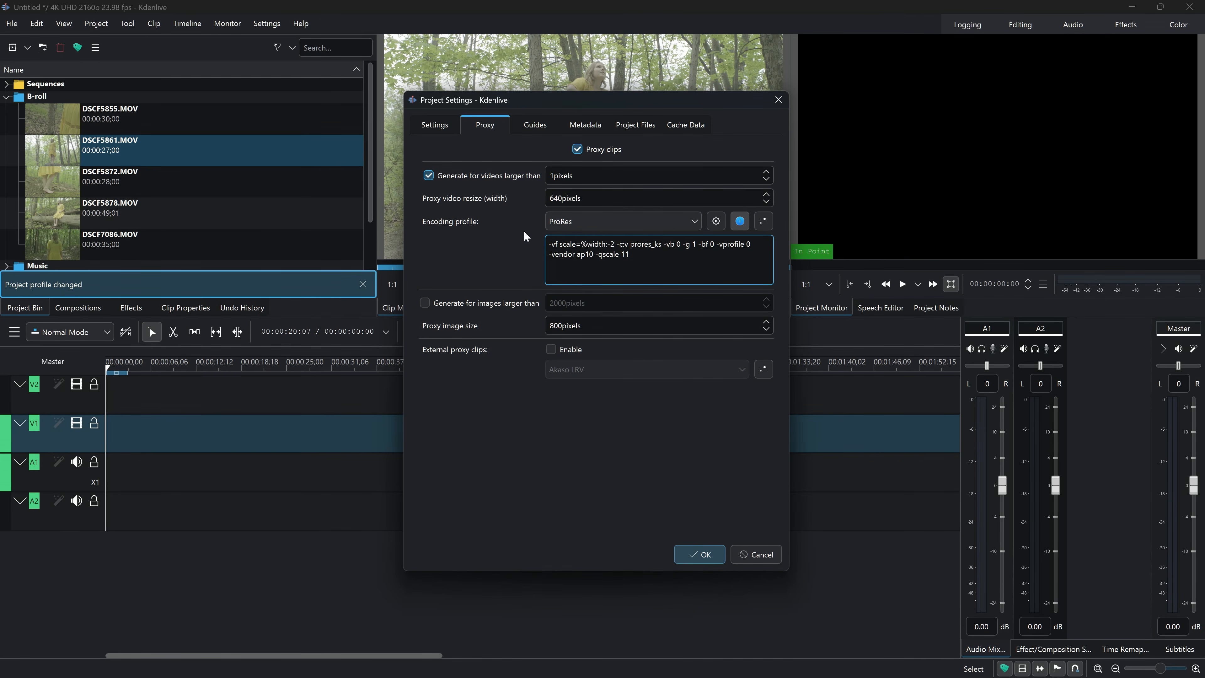
click(695, 555)
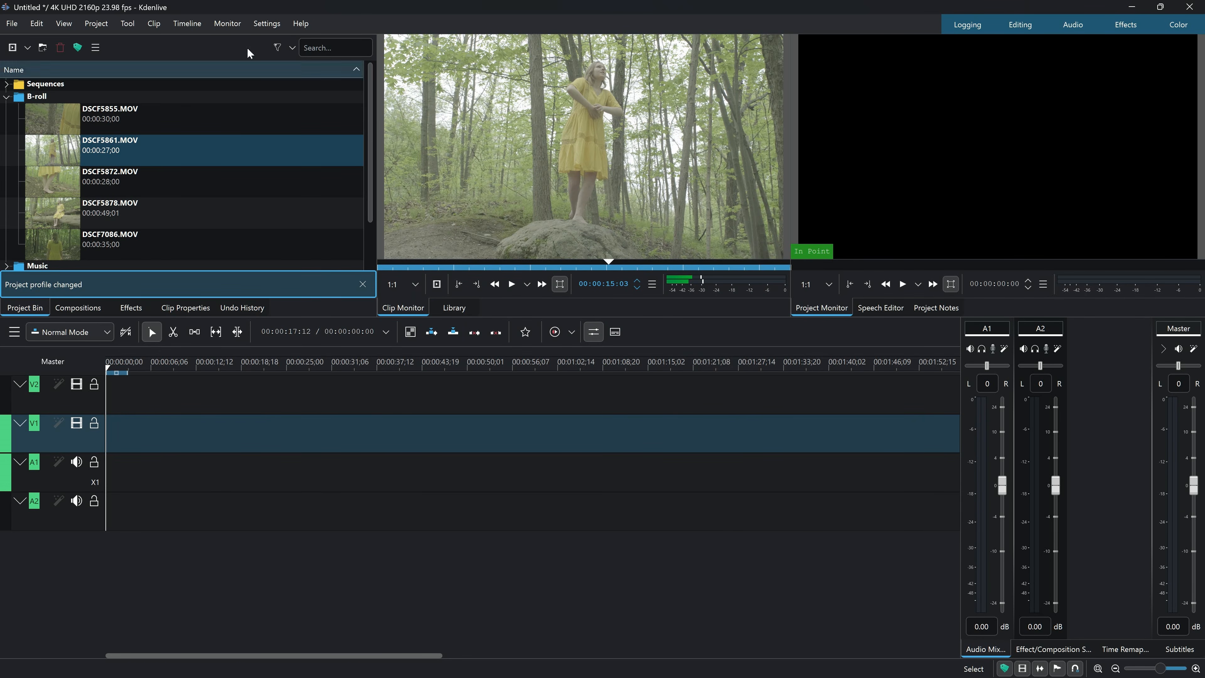
Open the default proxy clip configuration for new projects and apply it with proxy clips enabled and the ProRes profile.
click(266, 24)
click(307, 231)
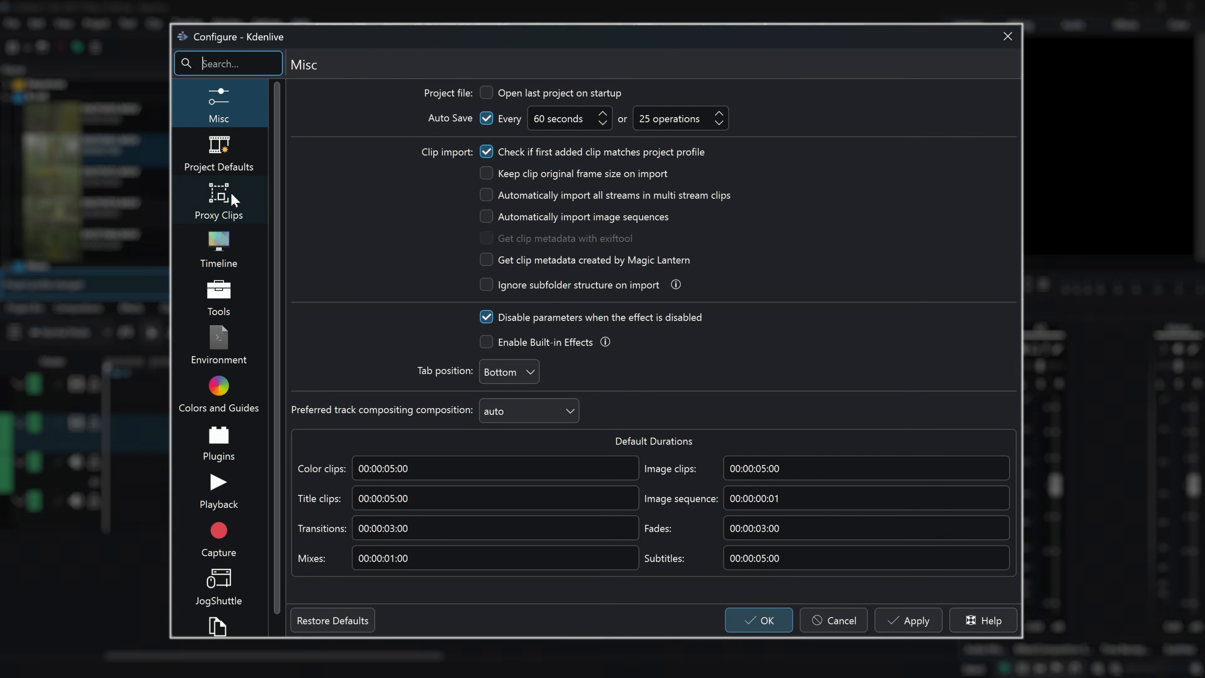
click(232, 198)
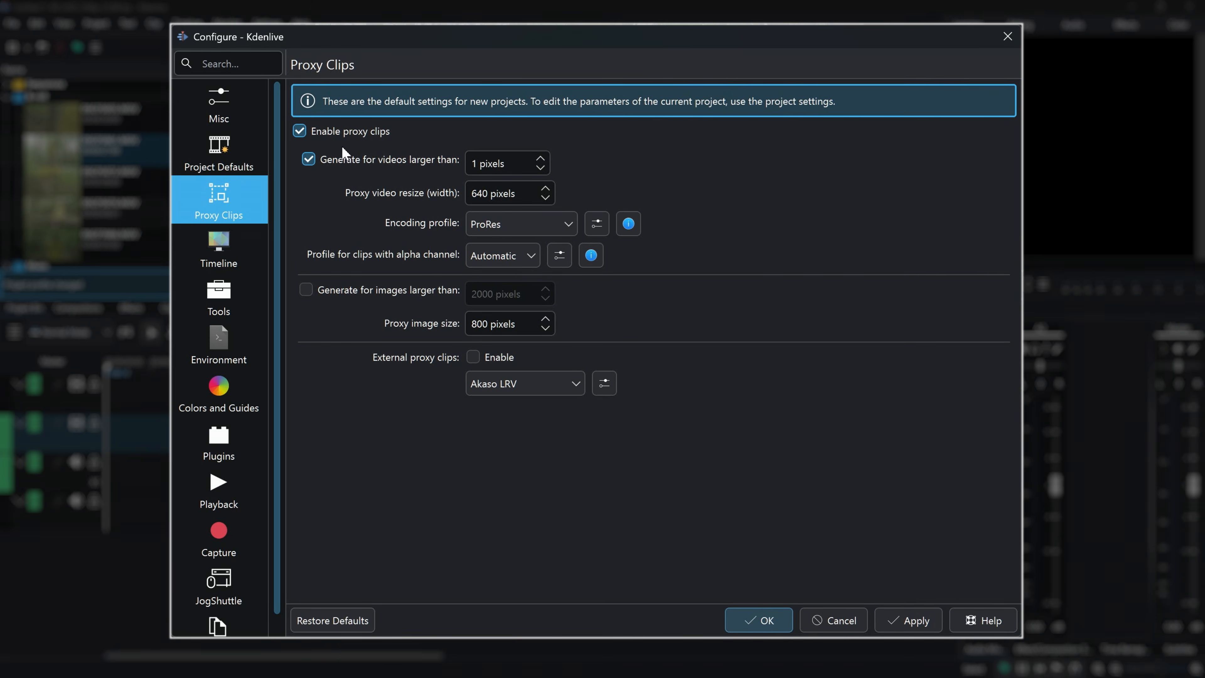
click(906, 625)
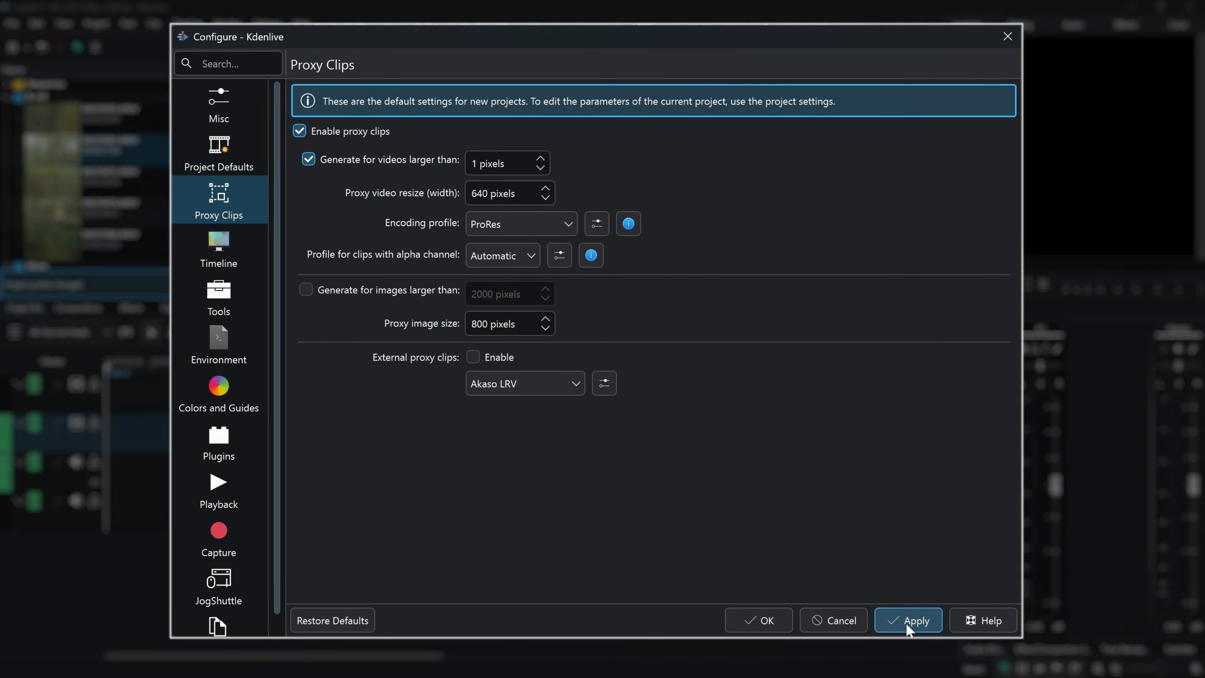
click(769, 622)
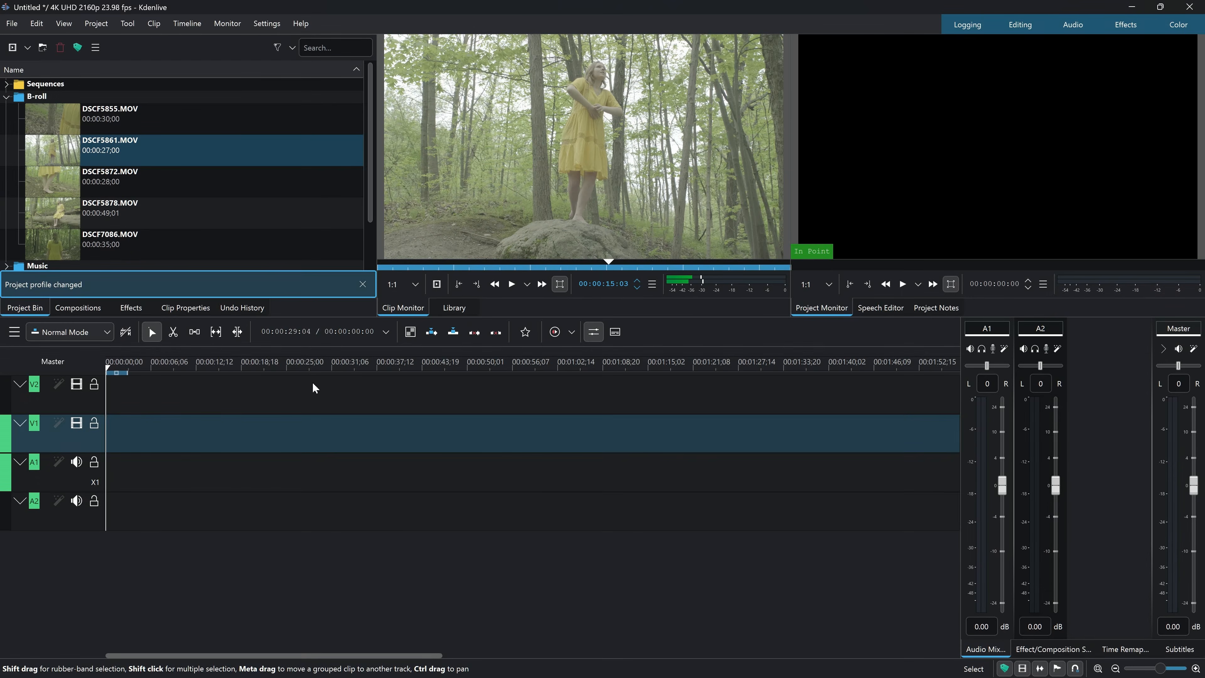
Create proxies for all B-roll clips from DSCF5855.MOV through DSCF7086.MOV.
click(73, 121)
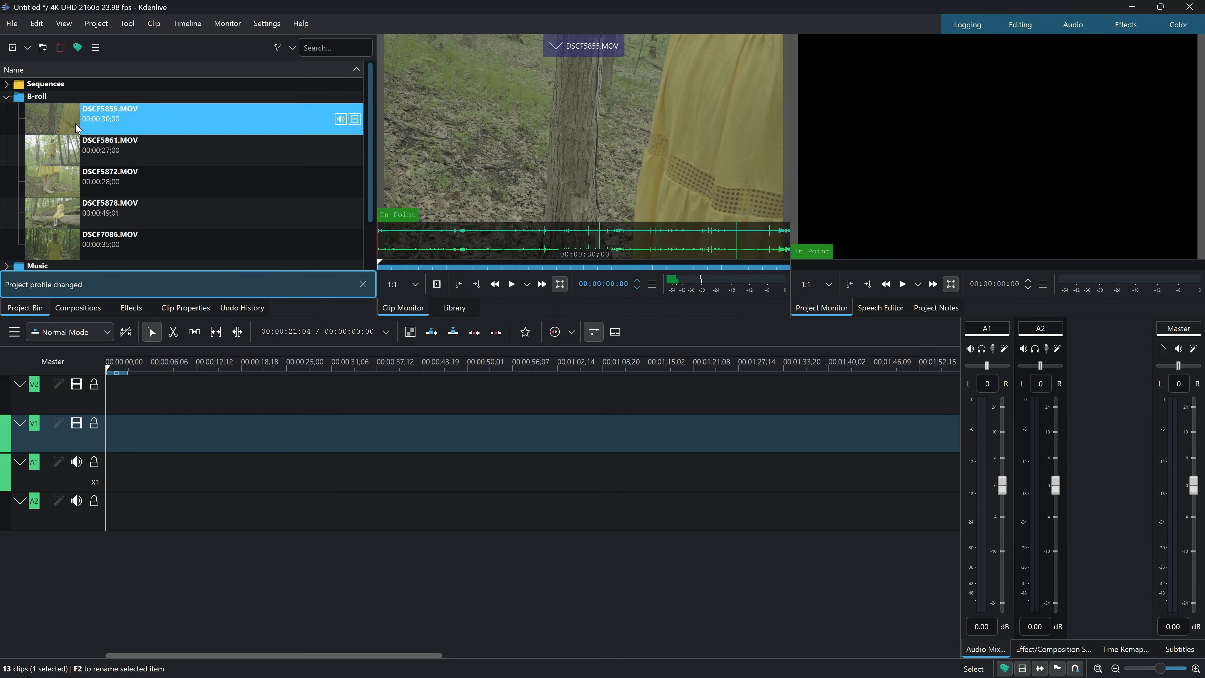
shift+click(79, 245)
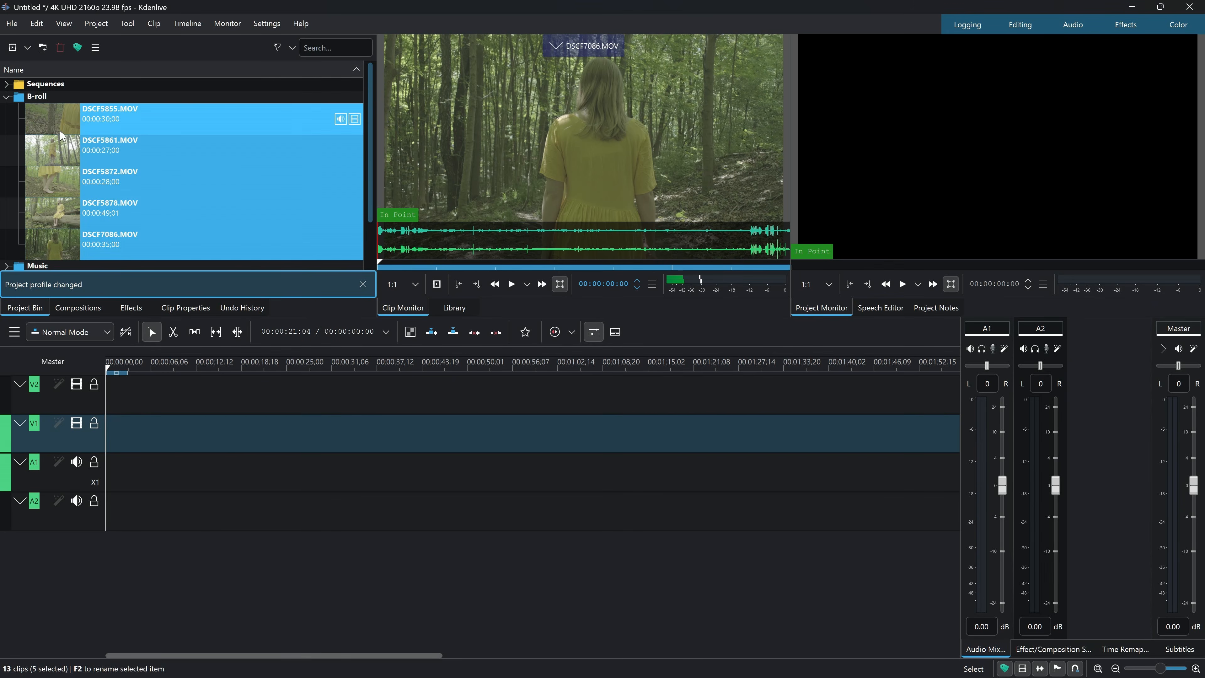
right_click(67, 121)
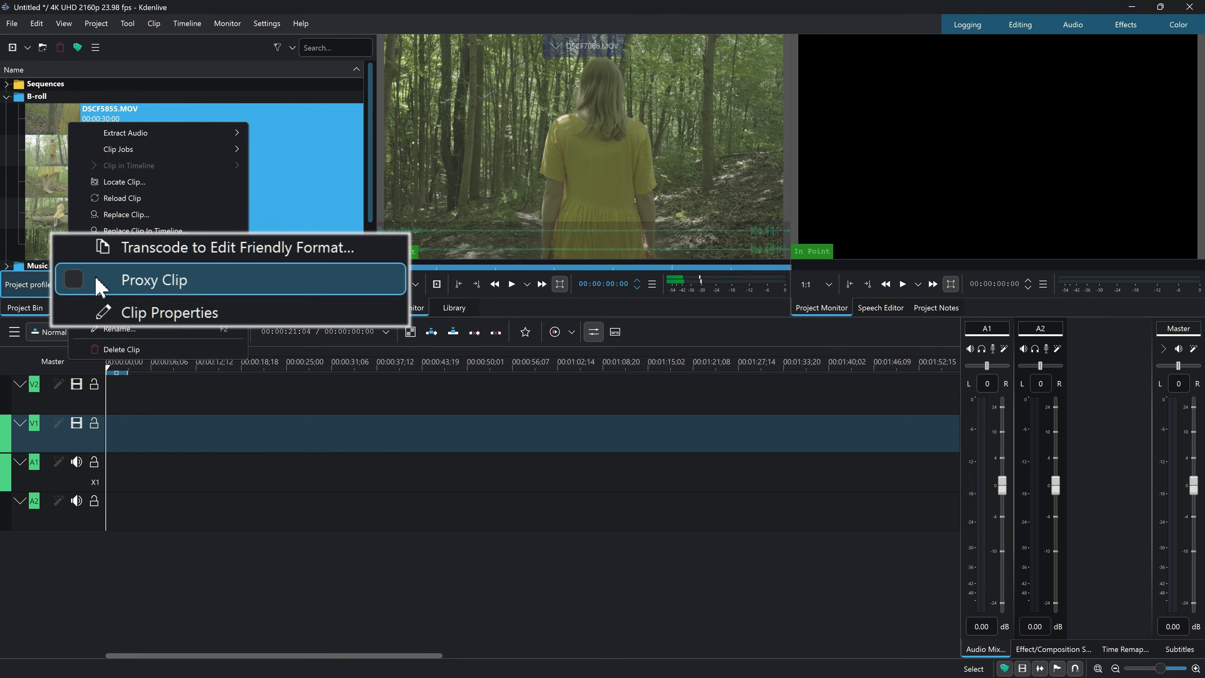
click(79, 281)
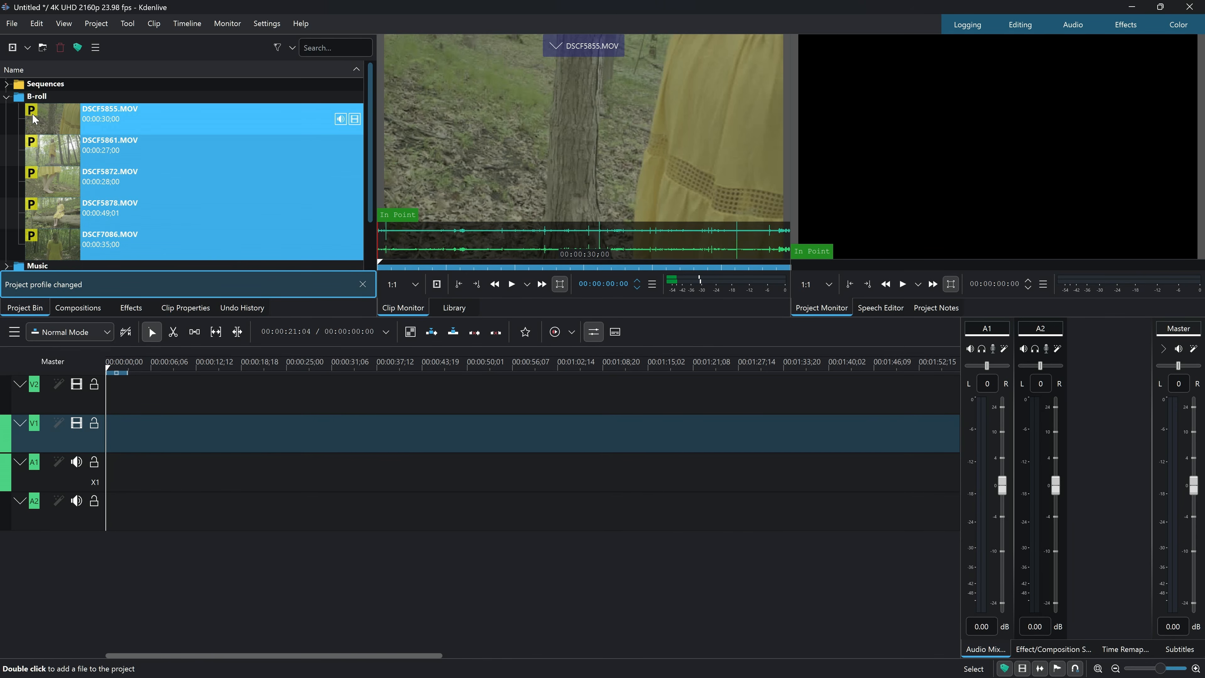
Turn off the proxy for DSCF5855.MOV and turn it back on.
click(72, 115)
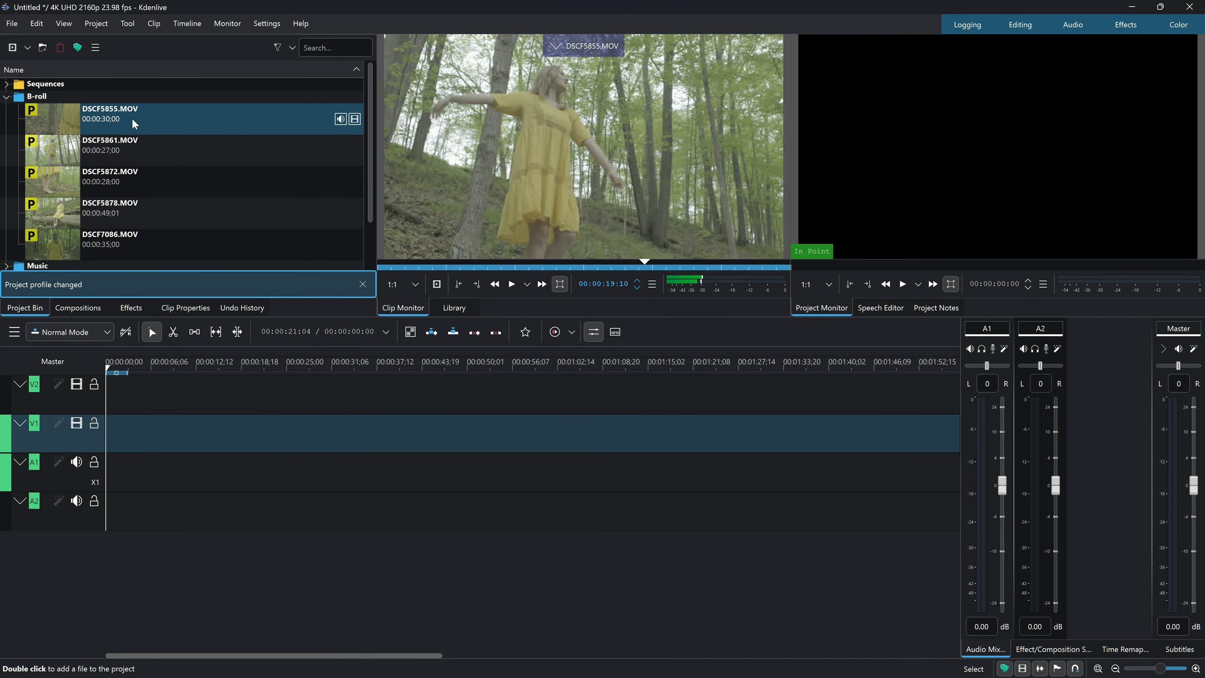
right_click(96, 125)
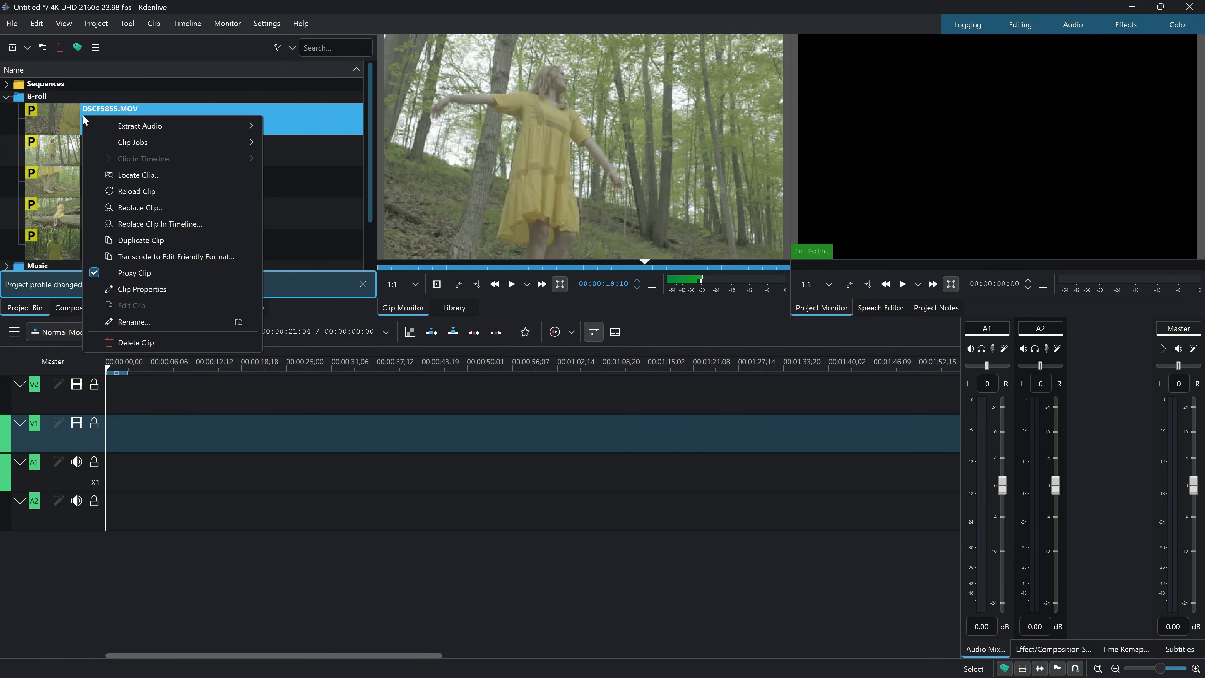
click(96, 276)
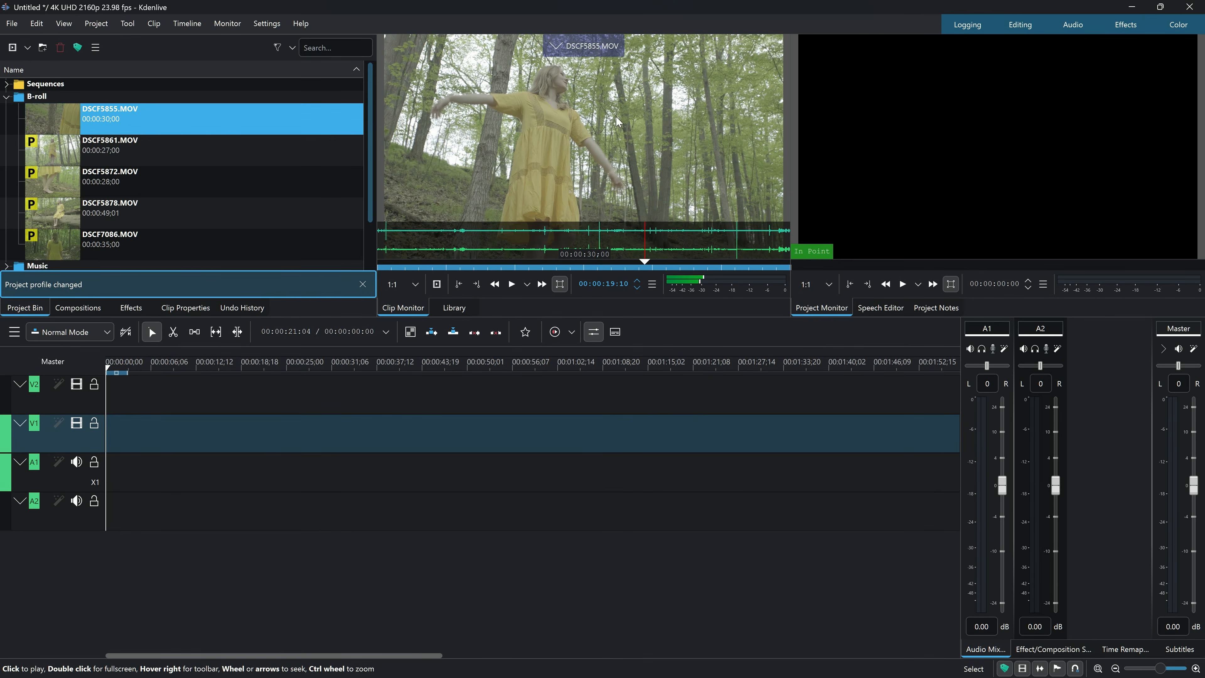
right_click(54, 123)
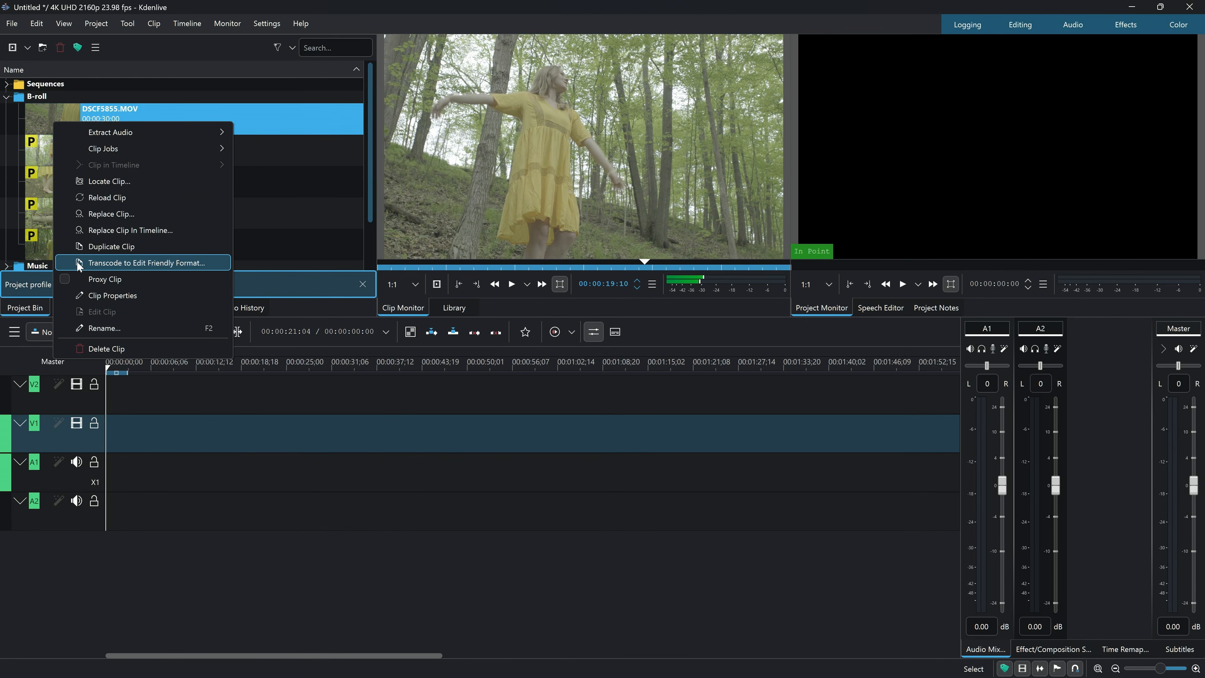
click(66, 277)
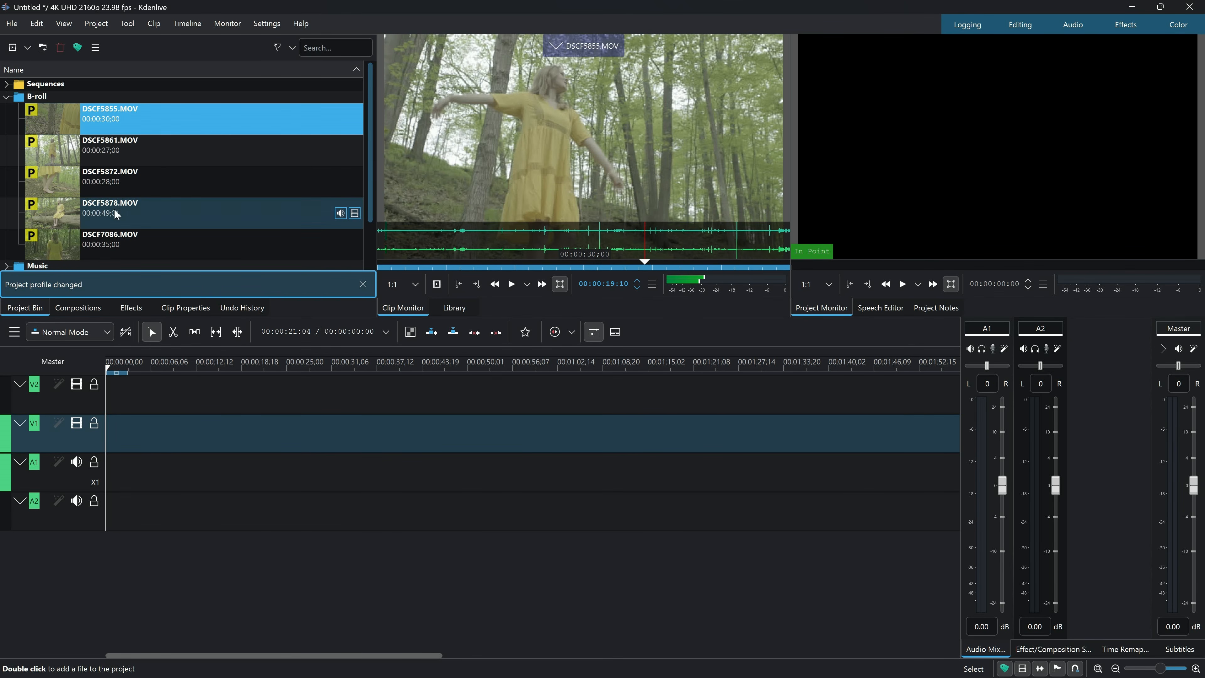
Place the clip DSCF5855.MOV at the start of the timeline on tracks V1 and A1.
shift+click(102, 237)
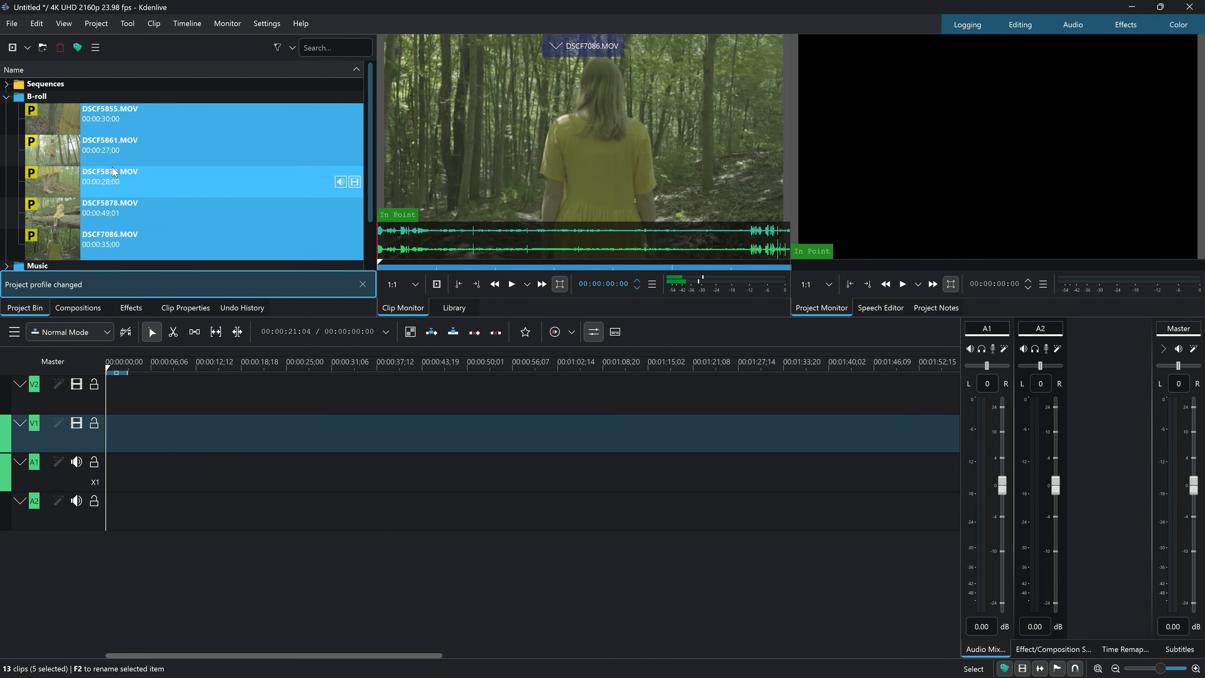
click(67, 116)
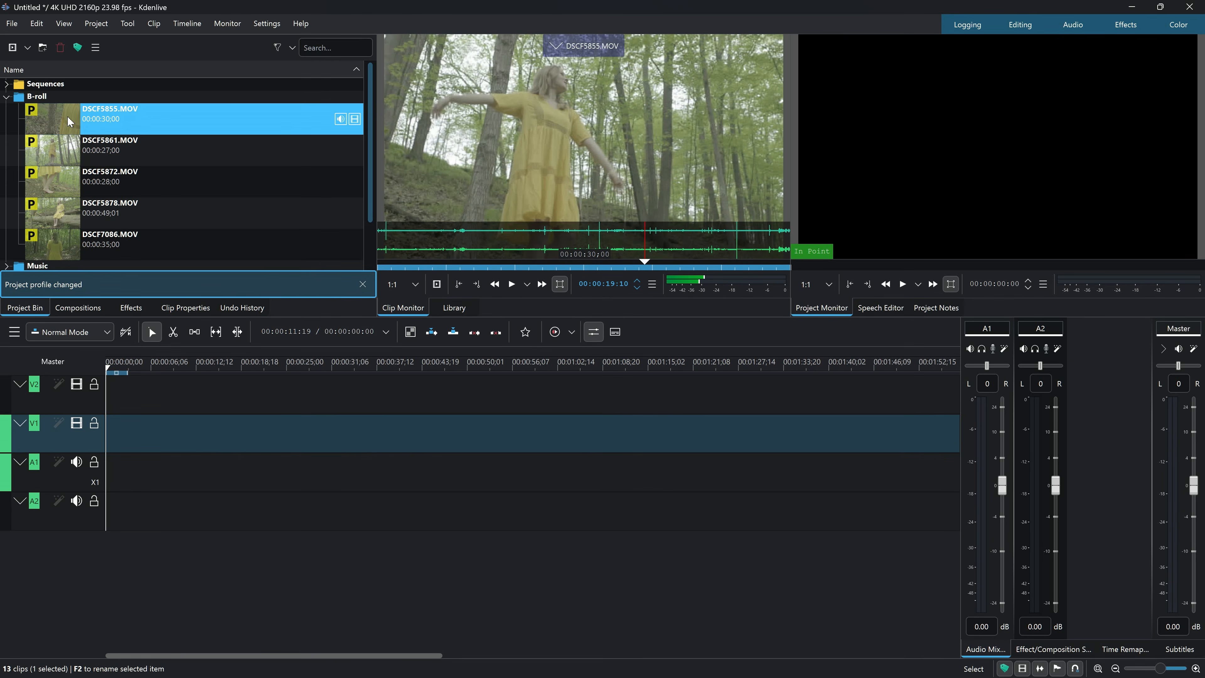
drag(61, 115, 103, 445)
Scrub through and play part of the DSCF5855.MOV timeline clip in the project monitor.
drag(126, 375, 248, 371)
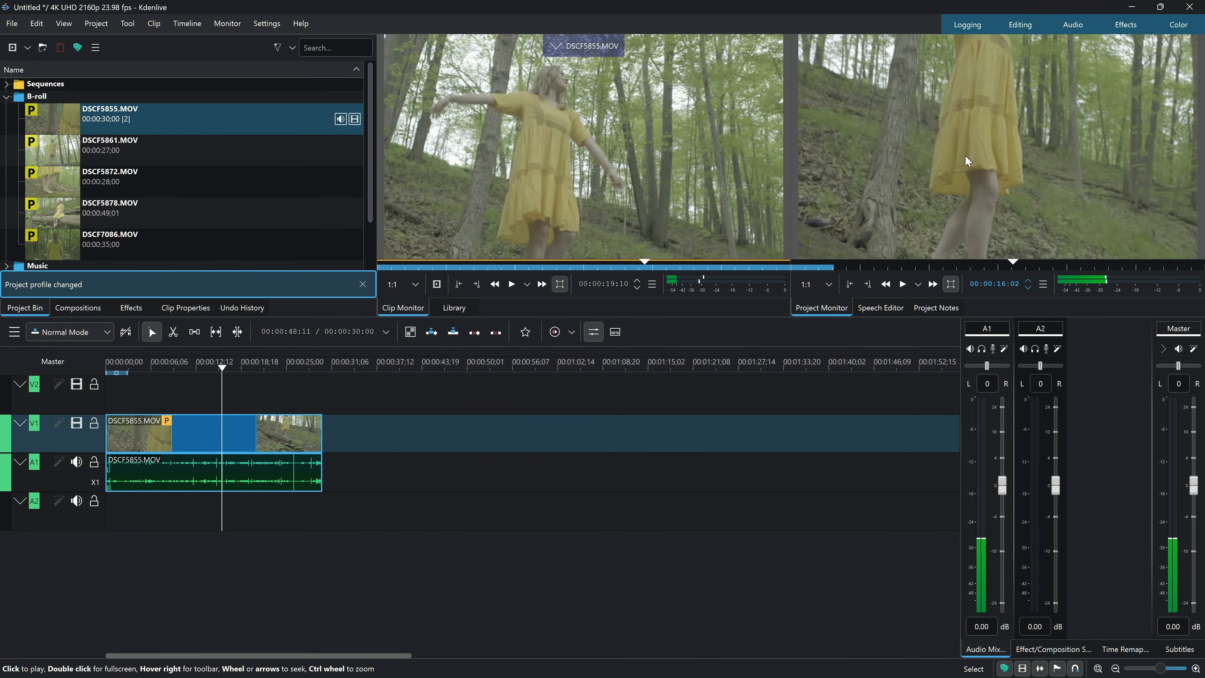
click(971, 200)
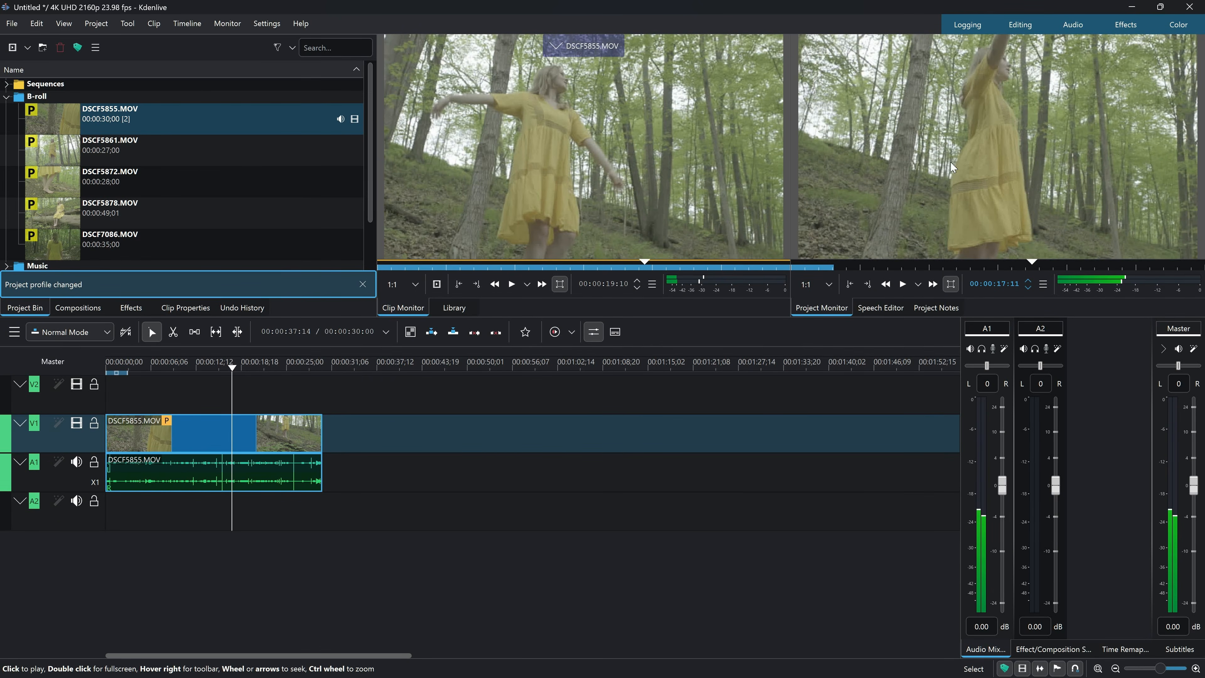
click(222, 368)
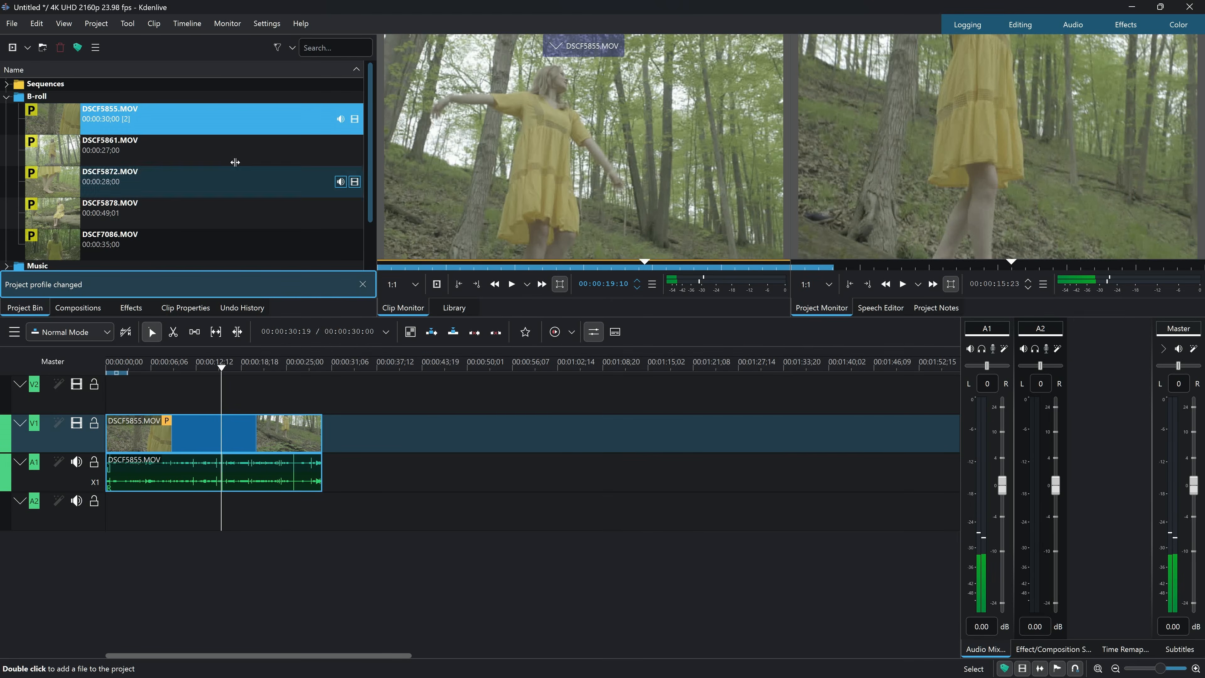
View the B-roll clips DSCF5861.MOV, DSCF5872.MOV, DSCF7086.MOV and DSCF5855.MOV one after another in the clip monitor.
click(141, 155)
click(143, 184)
click(151, 251)
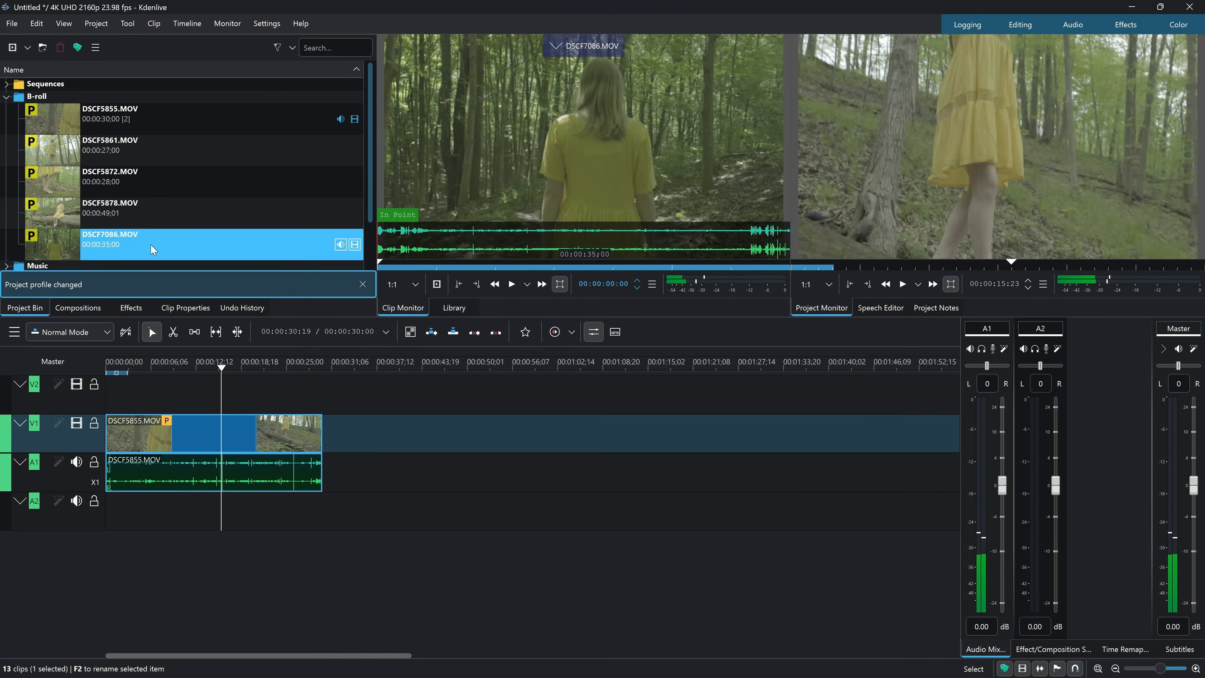
click(159, 131)
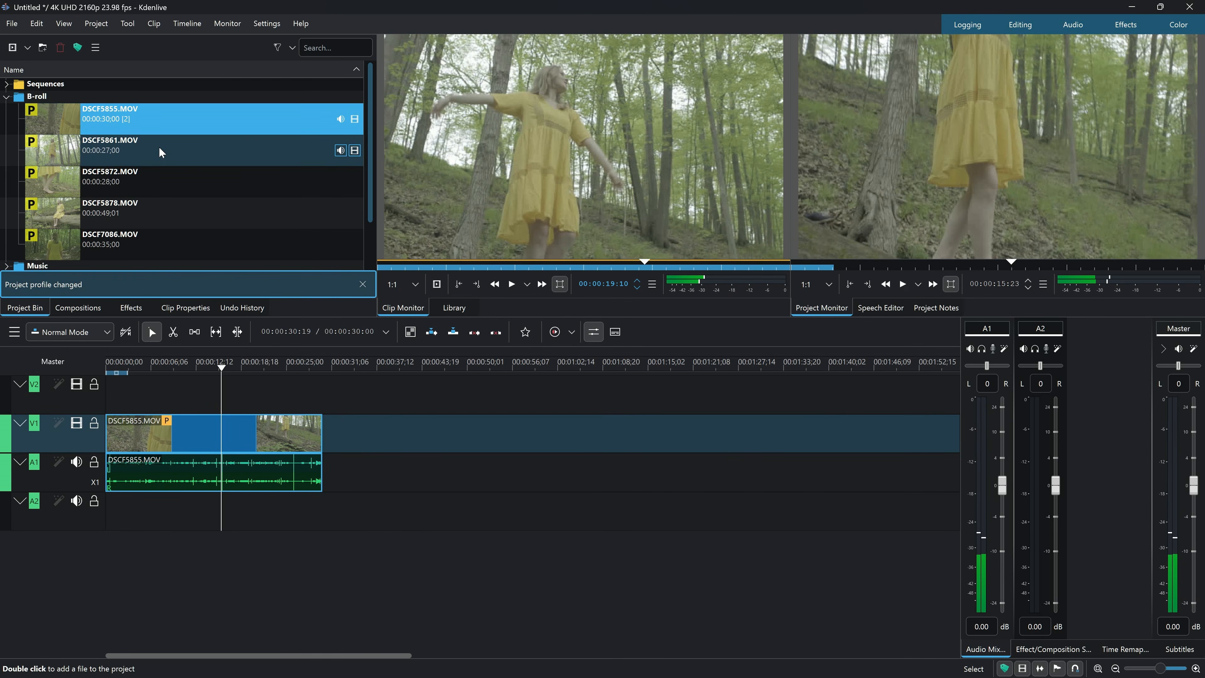
Mark DSCF5861.MOV from in point 00:00:06:02 to out point 00:00:20:18 and place that section directly after DSCF5855.MOV on tracks V1 and A1.
click(168, 152)
drag(442, 244, 471, 255)
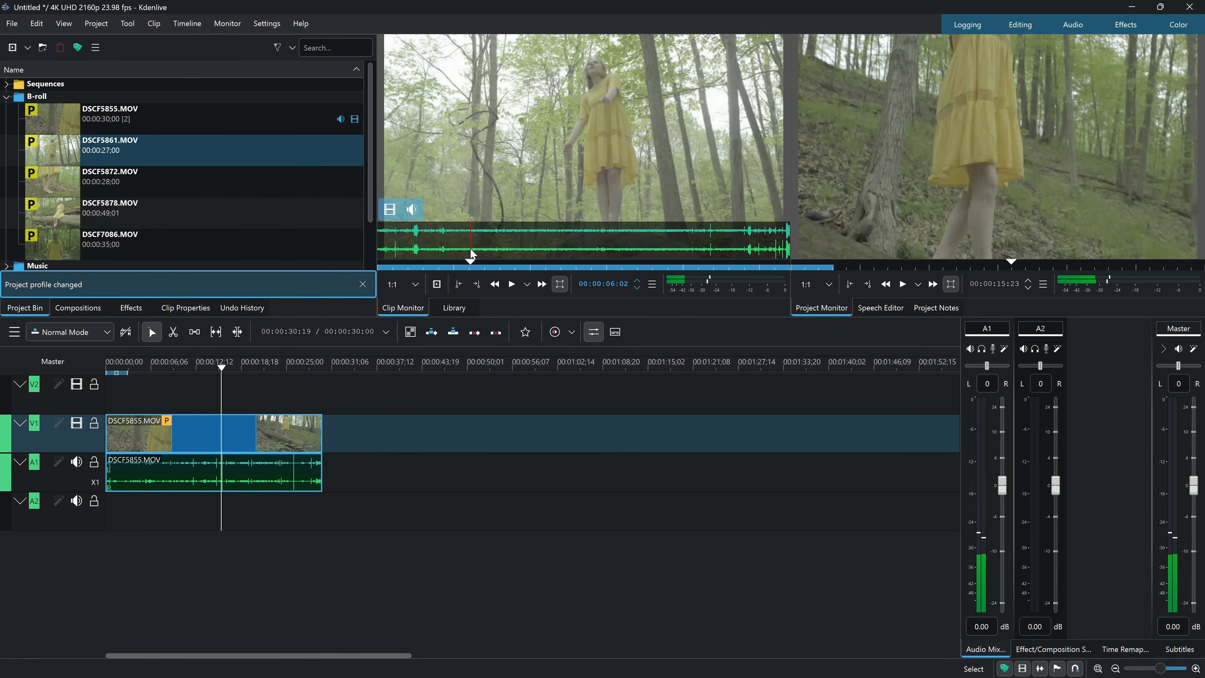
key(i)
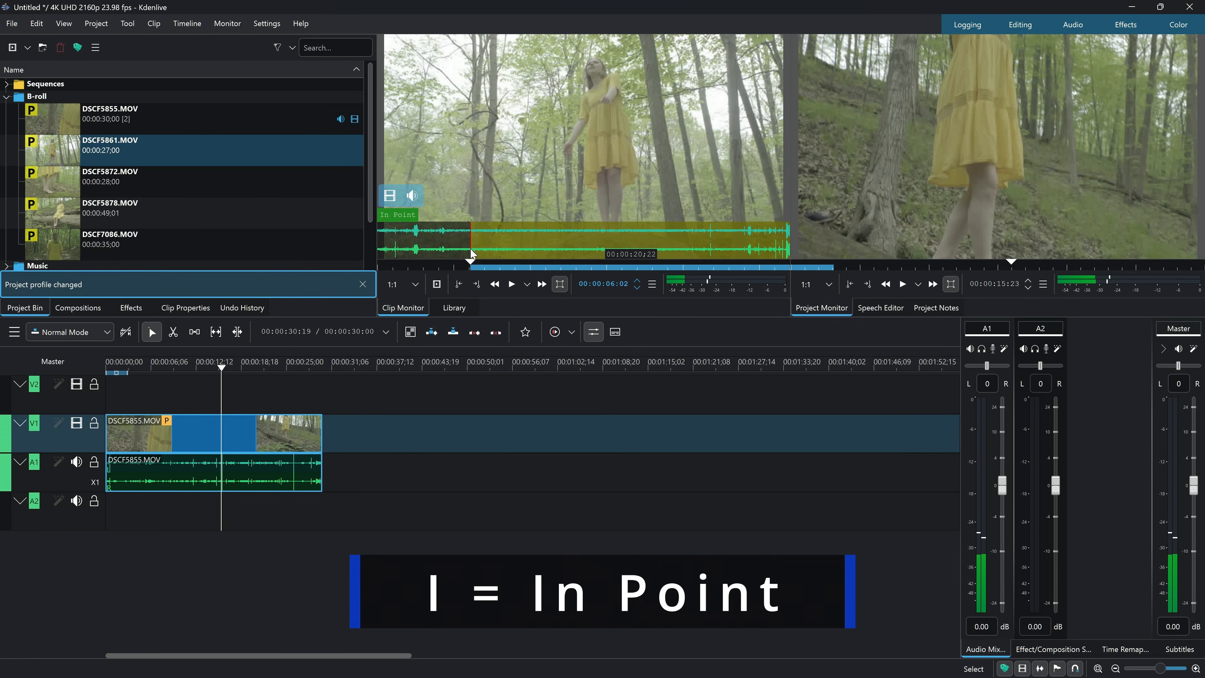
click(657, 252)
drag(684, 257, 694, 258)
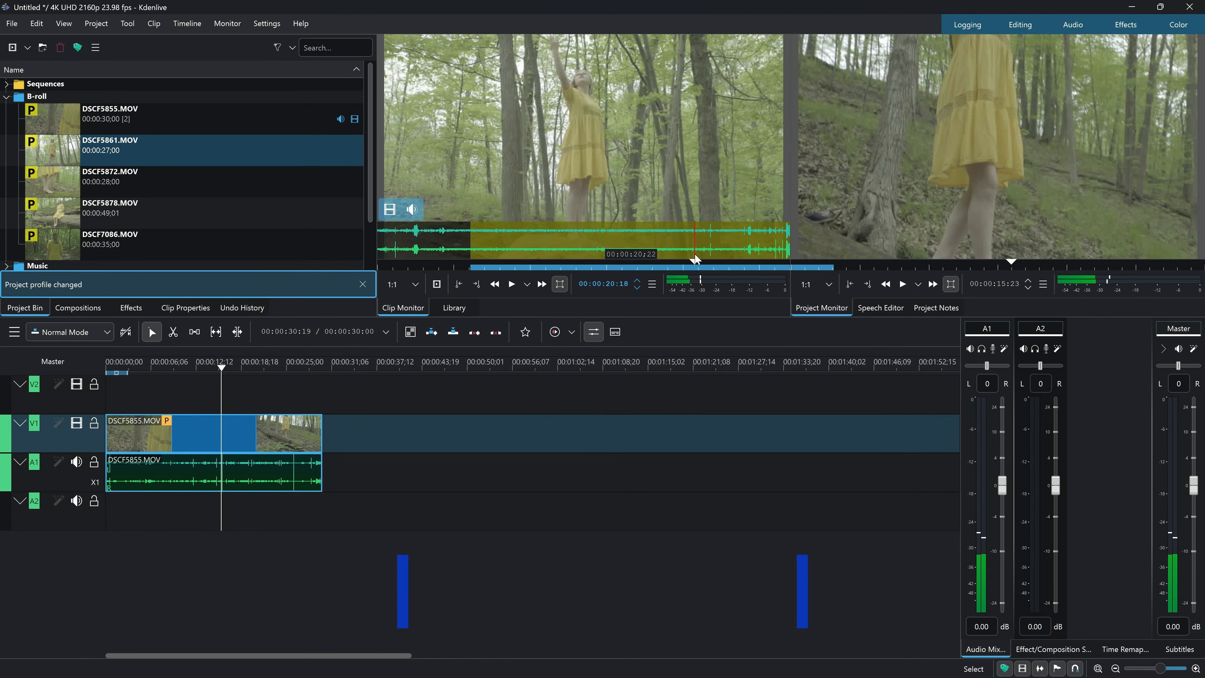
key(o)
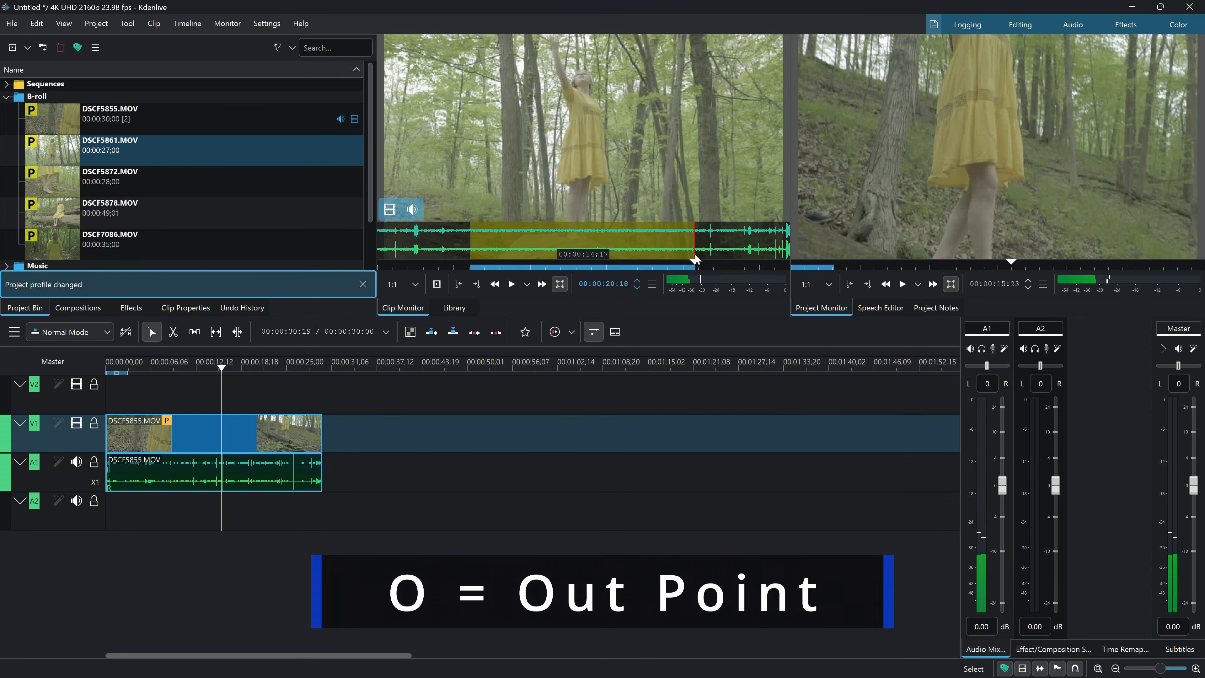
drag(555, 206, 324, 440)
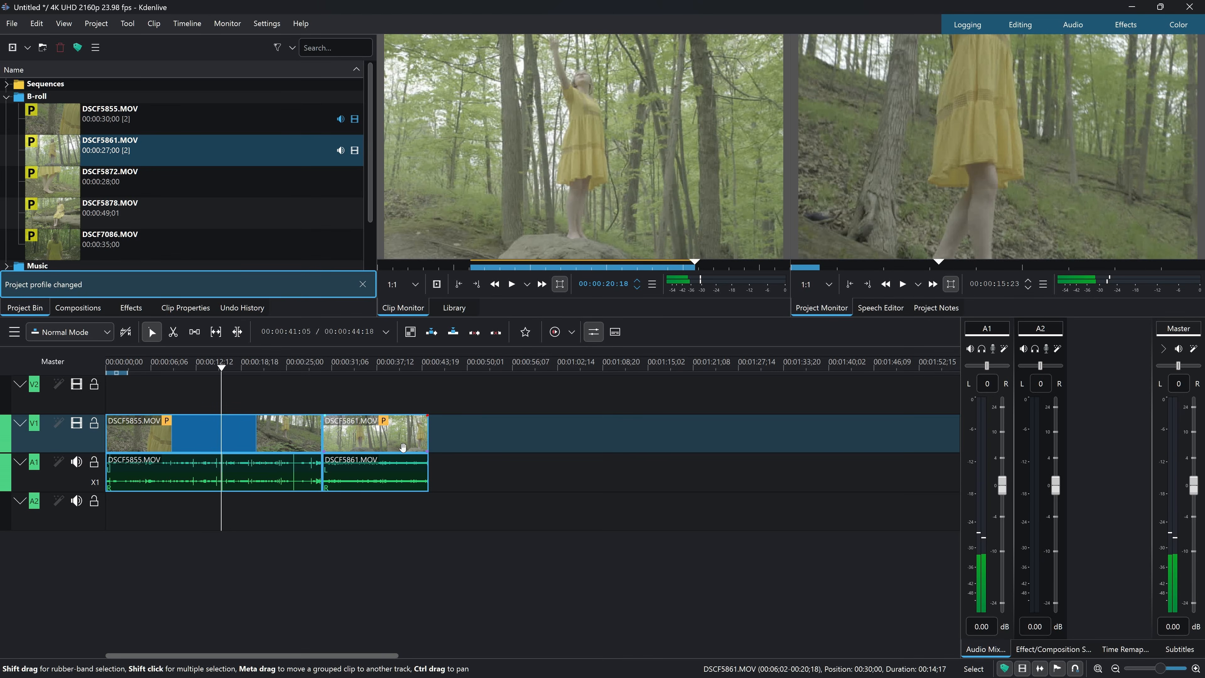
mouse_move(403, 209)
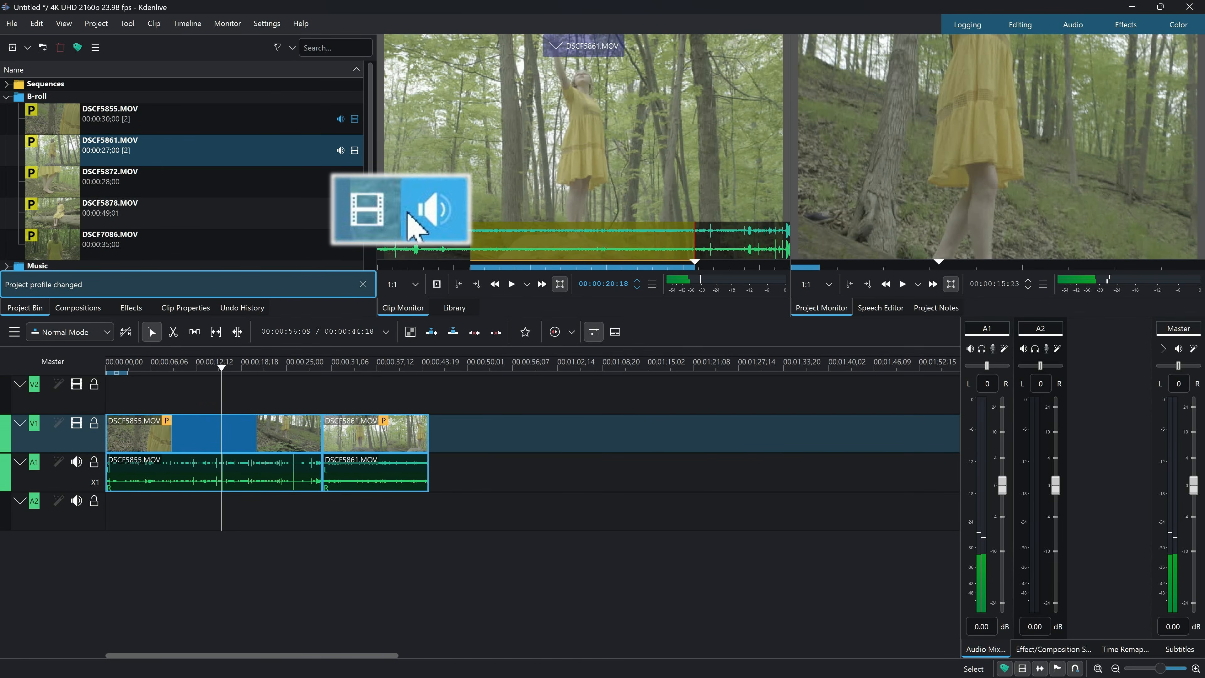
Place the marked DSCF5861.MOV section as separate video-only and audio-only clips in the empty space on V1 and A1, and delete both.
drag(386, 209, 447, 431)
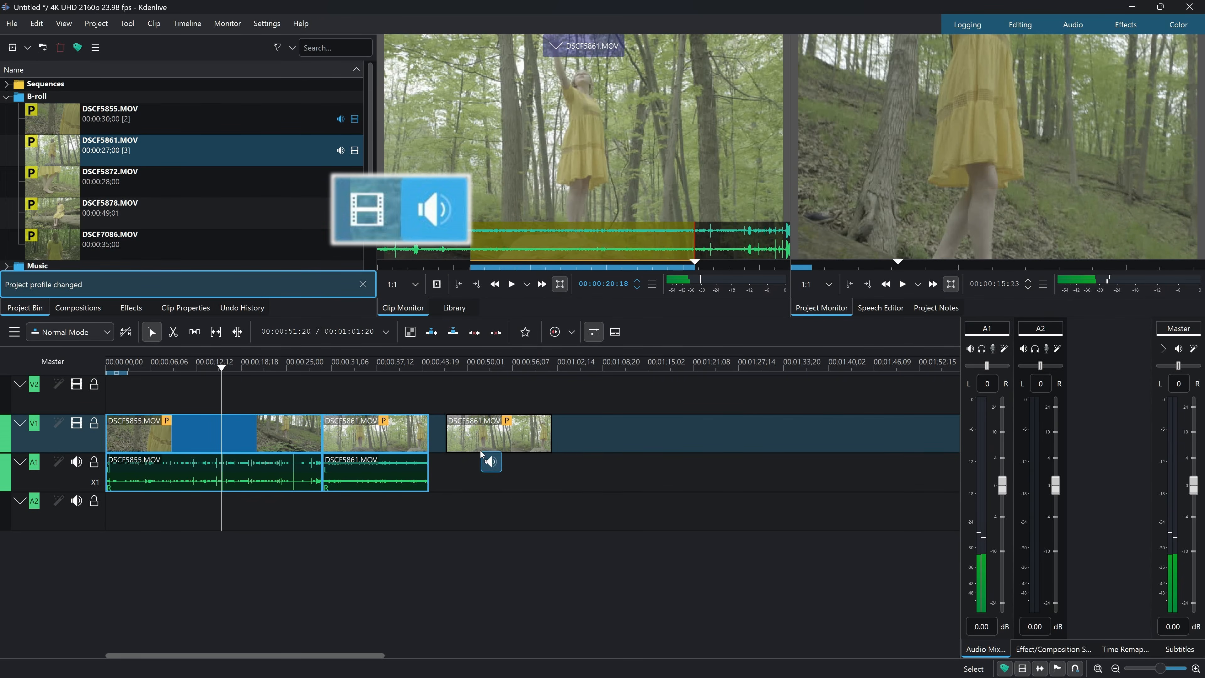
drag(482, 453, 482, 463)
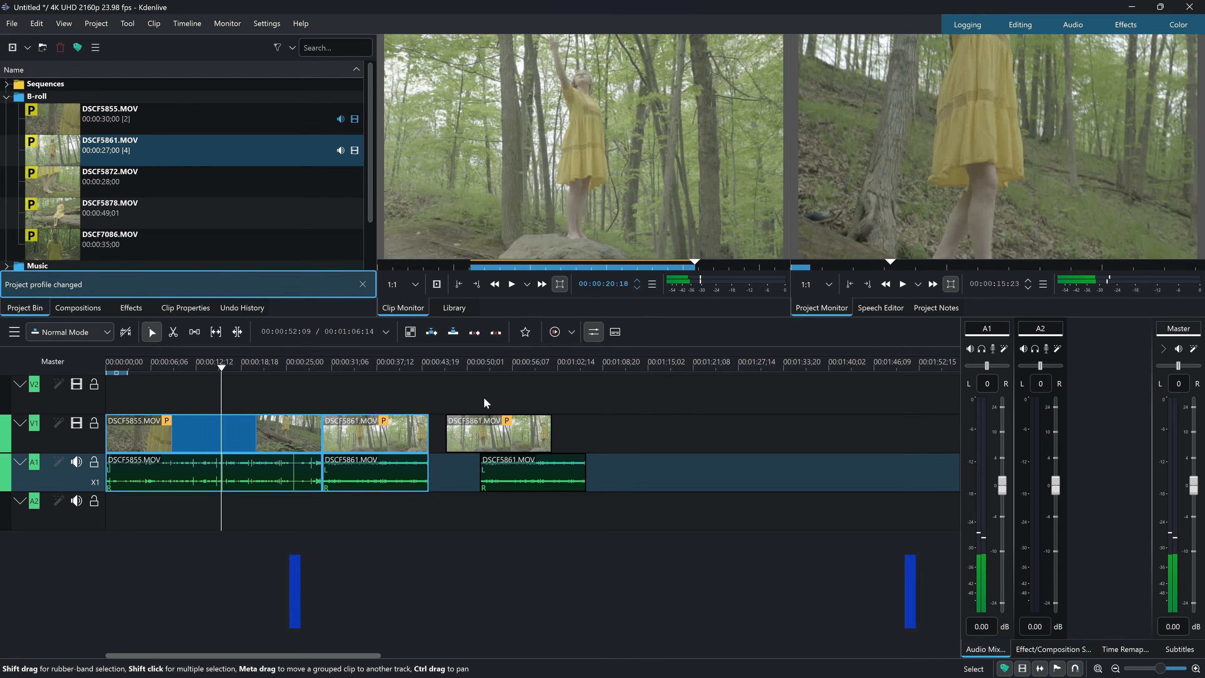
drag(527, 457, 530, 455)
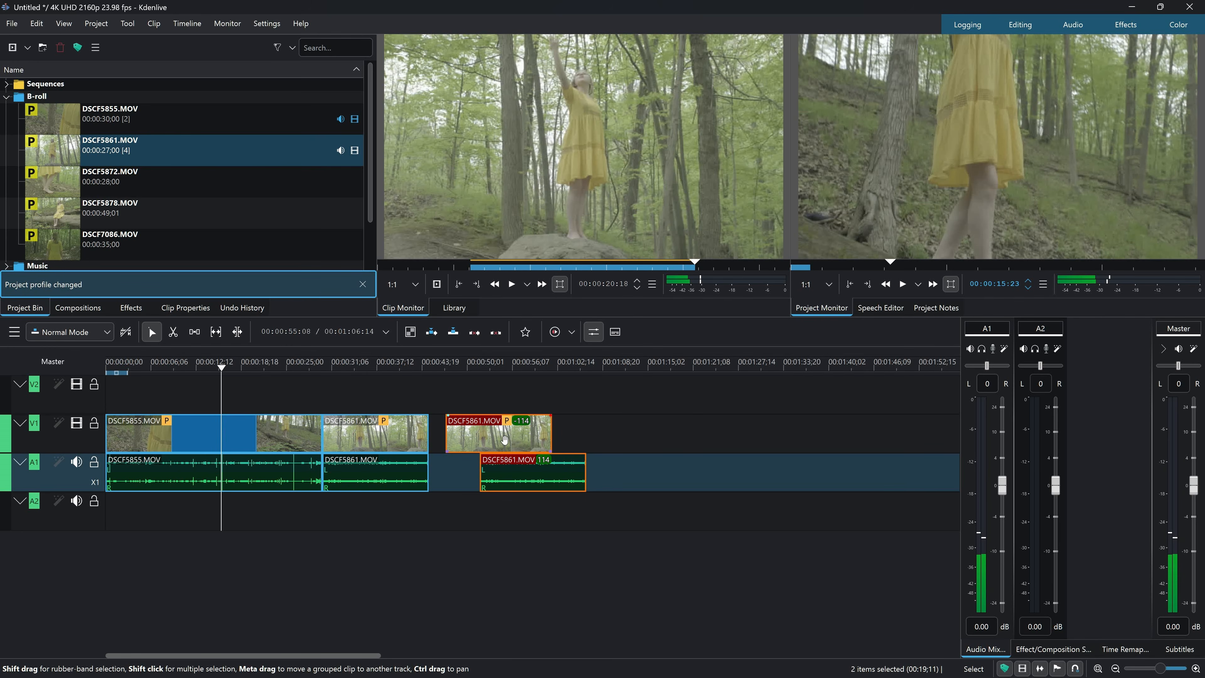
key(Delete)
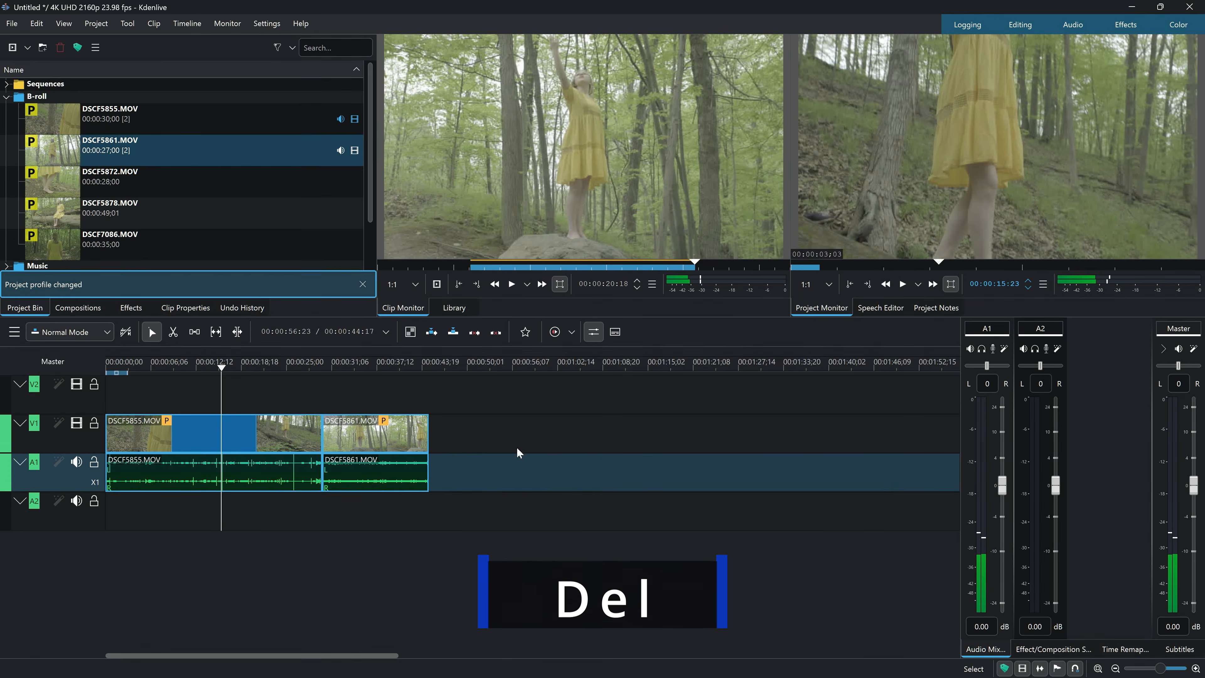
Place DSCF5872.MOV, DSCF5878.MOV and DSCF7086.MOV together directly after DSCF5861.MOV on tracks V1 and A1.
click(171, 193)
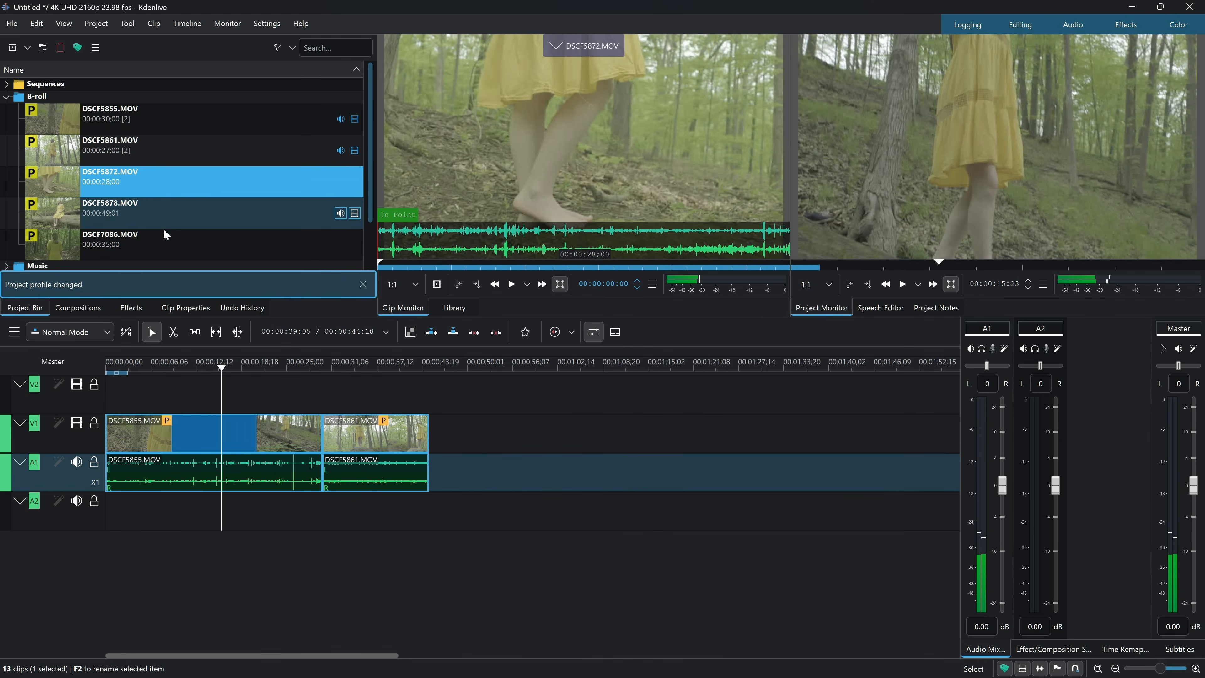
shift+click(158, 246)
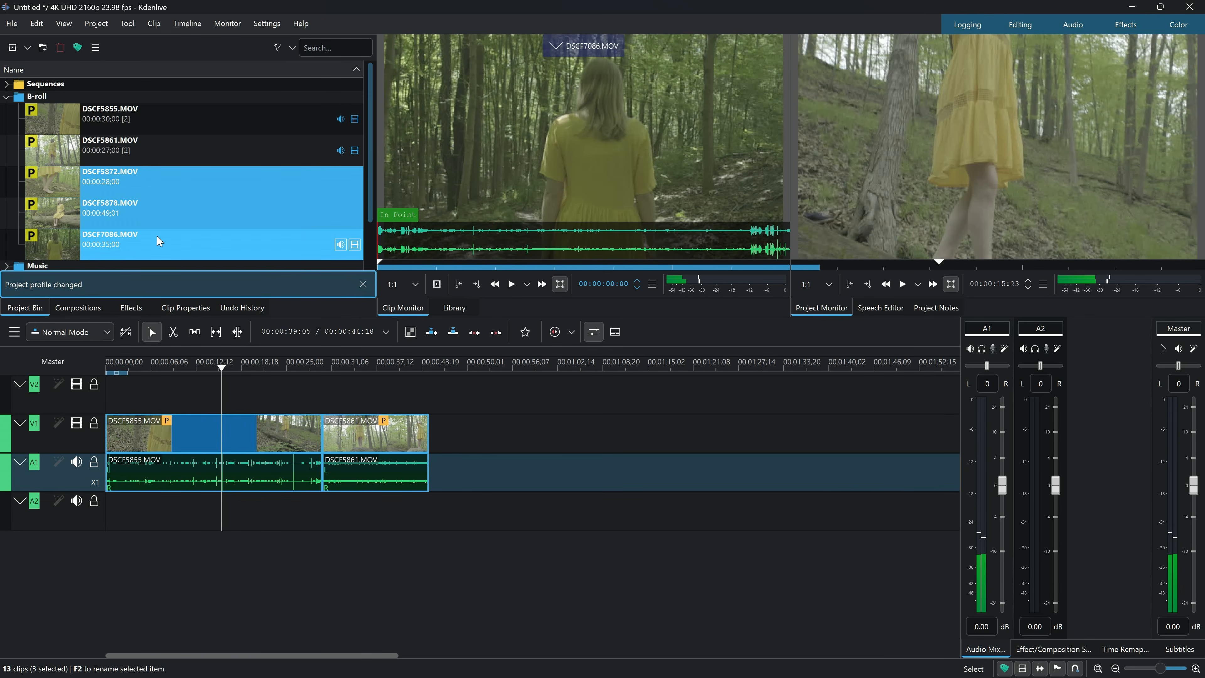
drag(158, 186, 432, 441)
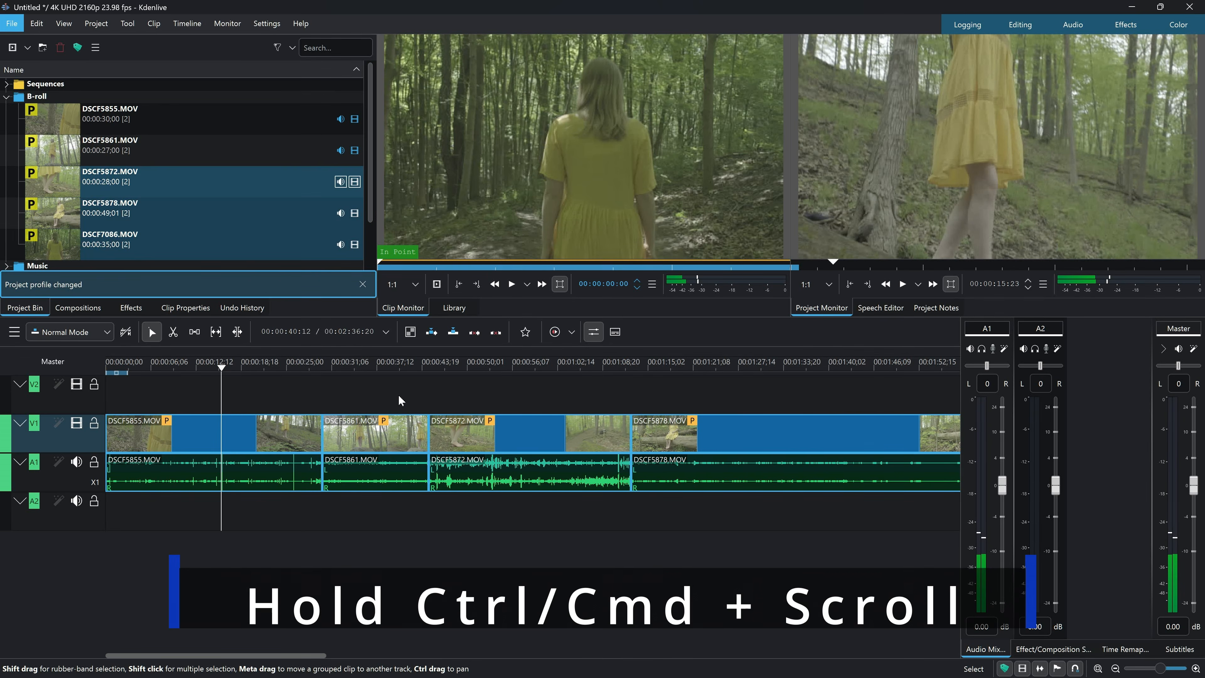
Examine the sequence of five B-roll clips along the timeline at different zoom levels and positions.
scroll(399, 396, down, 2)
scroll(398, 394, down, 1)
scroll(398, 394, up, 1)
scroll(606, 411, down, 2)
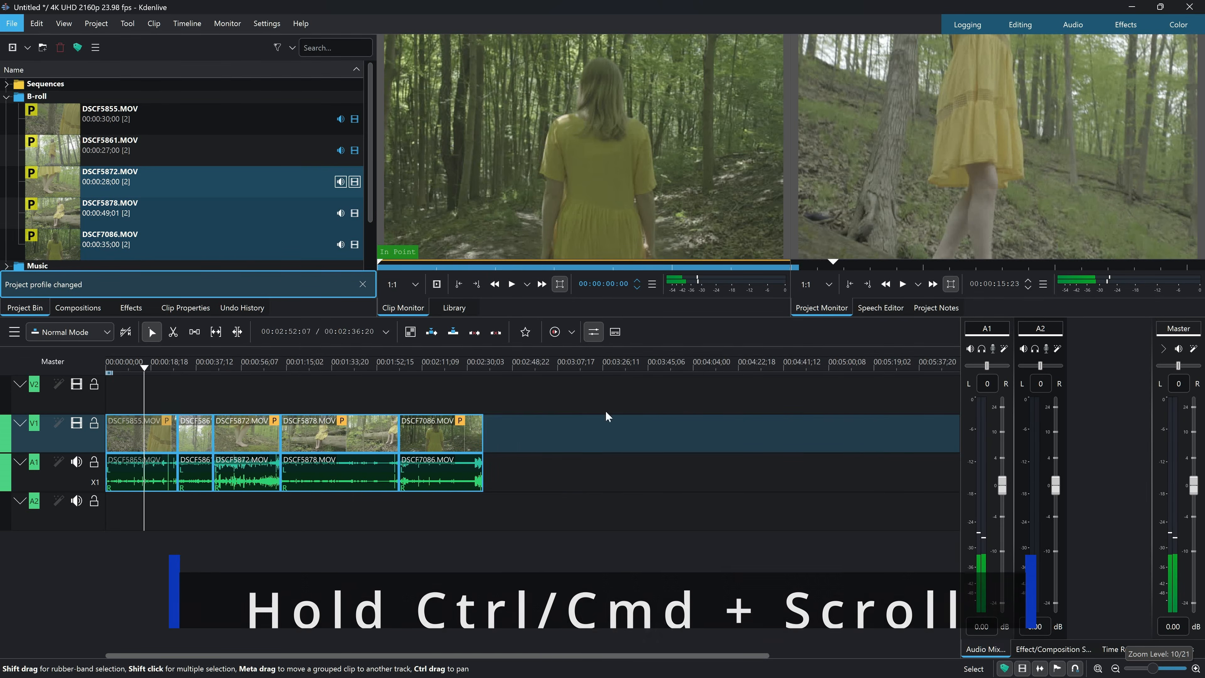
scroll(772, 420, down, 1)
scroll(121, 403, up, 4)
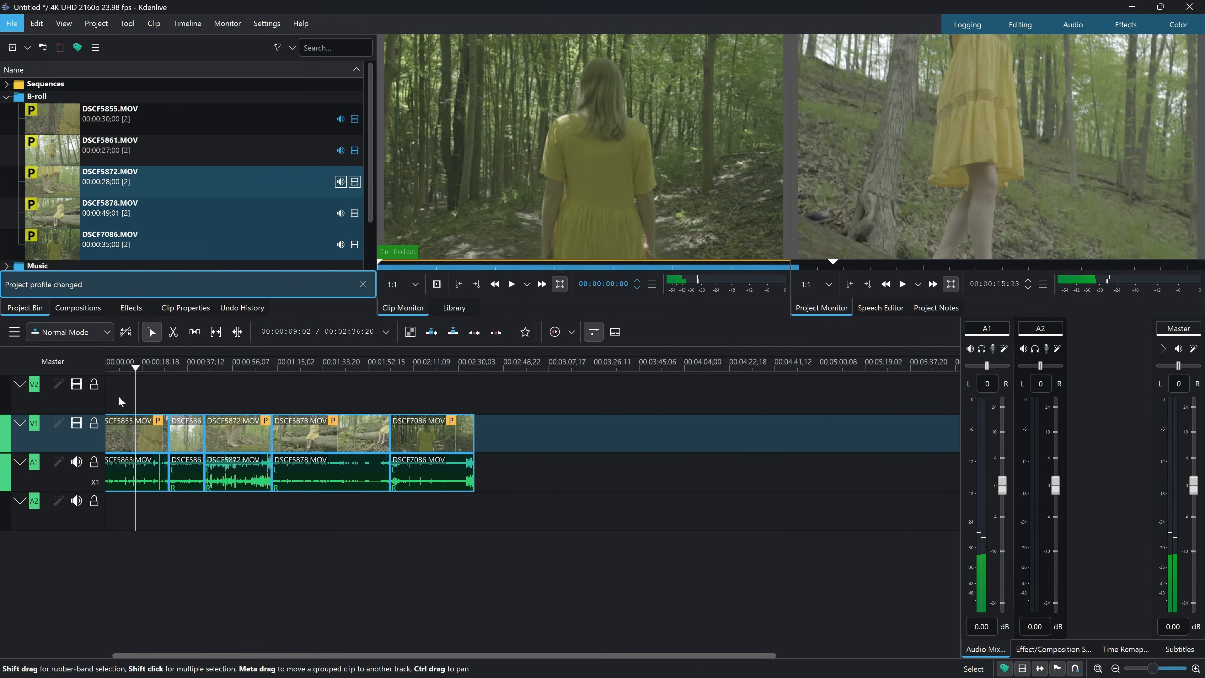
scroll(121, 403, down, 1)
scroll(475, 403, down, 1)
scroll(706, 399, down, 1)
scroll(703, 399, up, 1)
scroll(112, 390, up, 4)
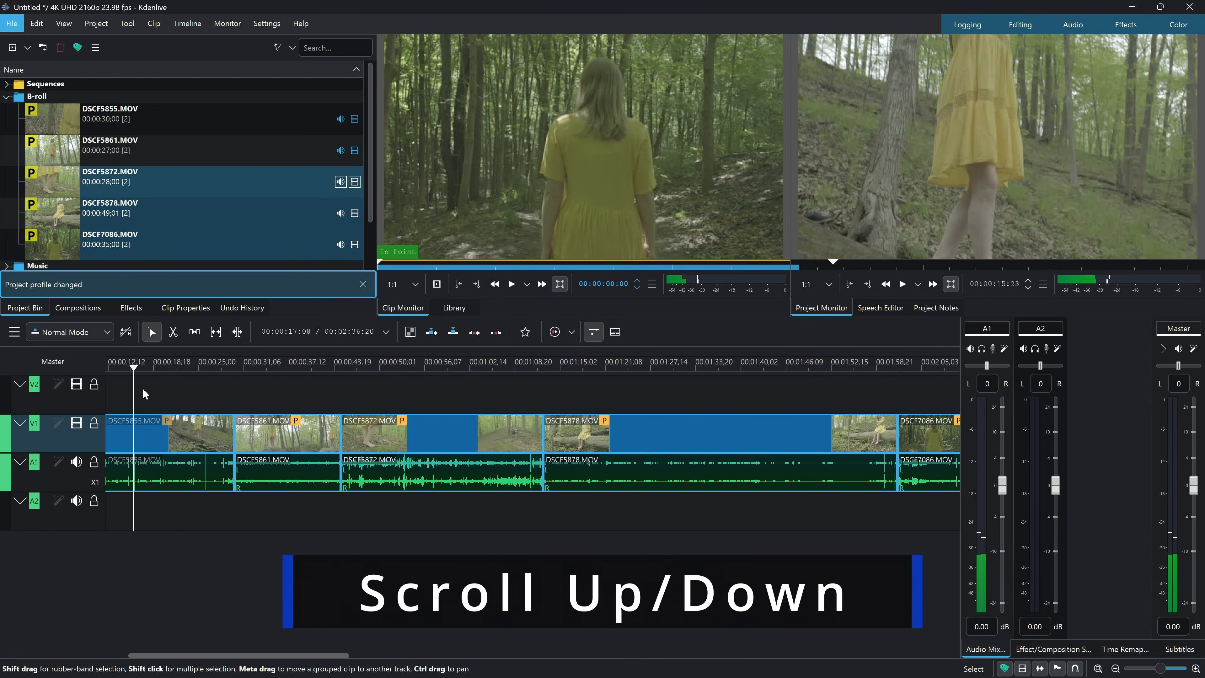
scroll(149, 389, up, 5)
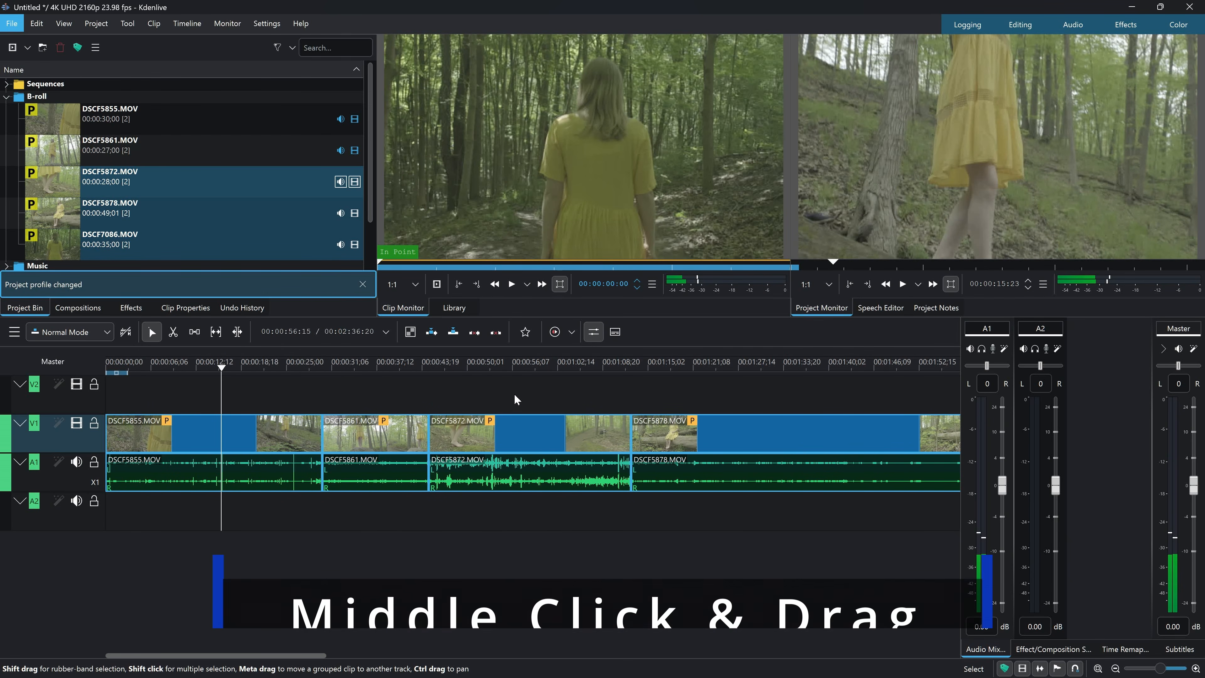
drag(513, 395, 551, 398)
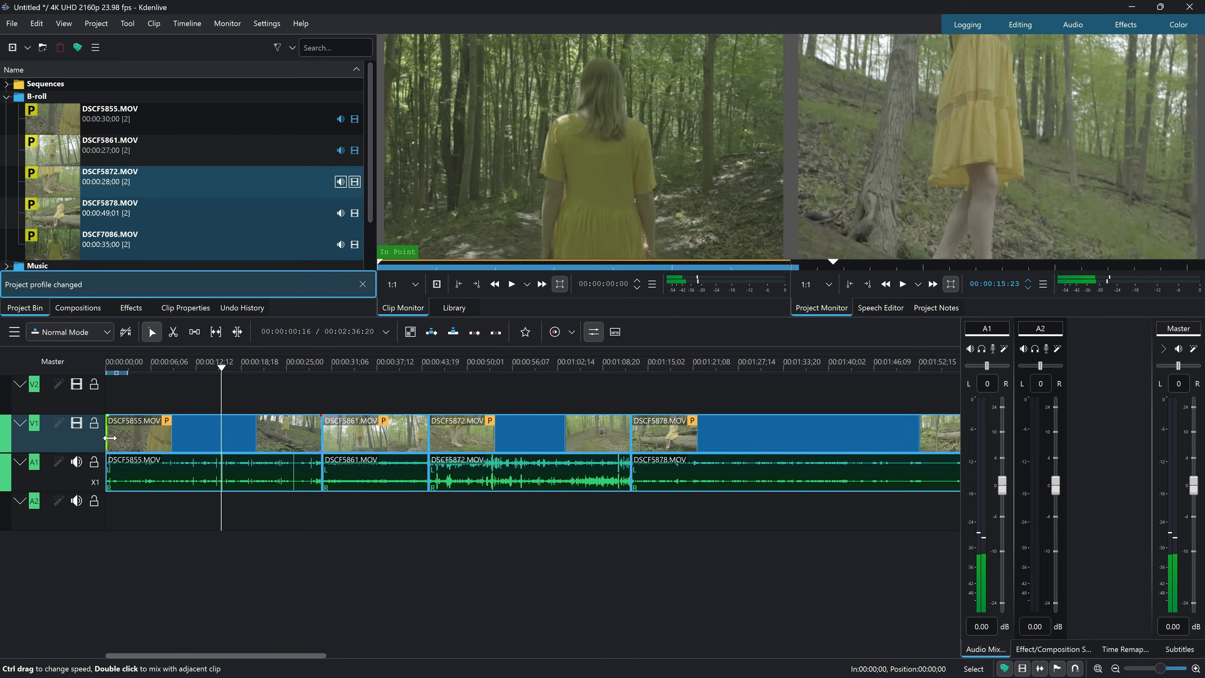
Trim DSCF5855.MOV on the timeline to start at about 10 seconds and end at about 00:00:21:10.
drag(110, 436, 182, 437)
drag(321, 433, 256, 438)
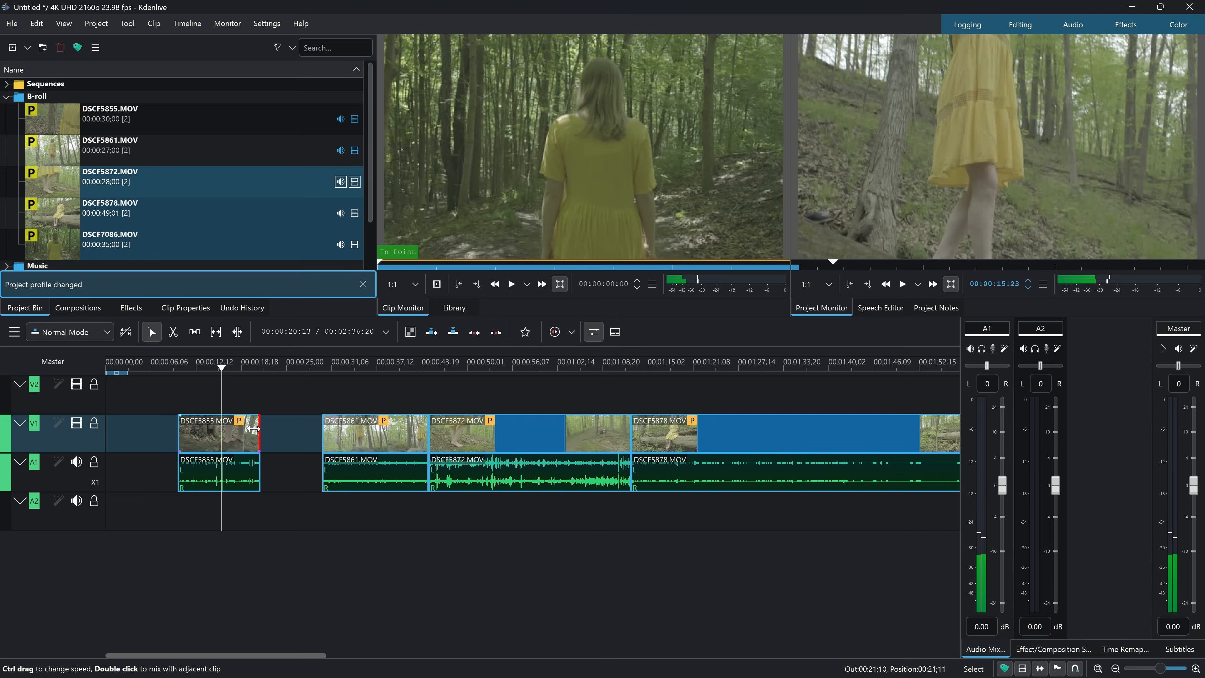
Ripple-trim the end of DSCF5855.MOV by about one second, and shorten DSCF5861.MOV and DSCF5872.MOV, the latter to about 12 seconds.
click(237, 332)
mouse_move(259, 432)
mouse_down()
mouse_move(280, 432)
mouse_move(238, 433)
mouse_move(276, 433)
mouse_move(248, 436)
mouse_up()
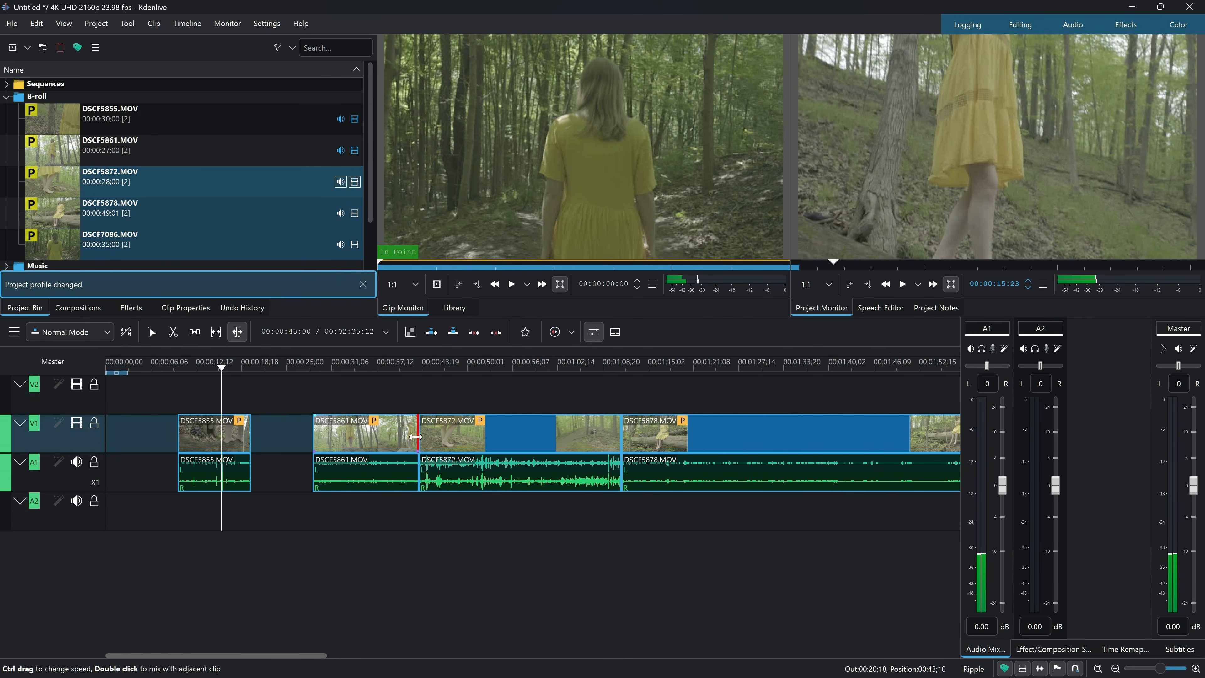
drag(414, 432, 484, 434)
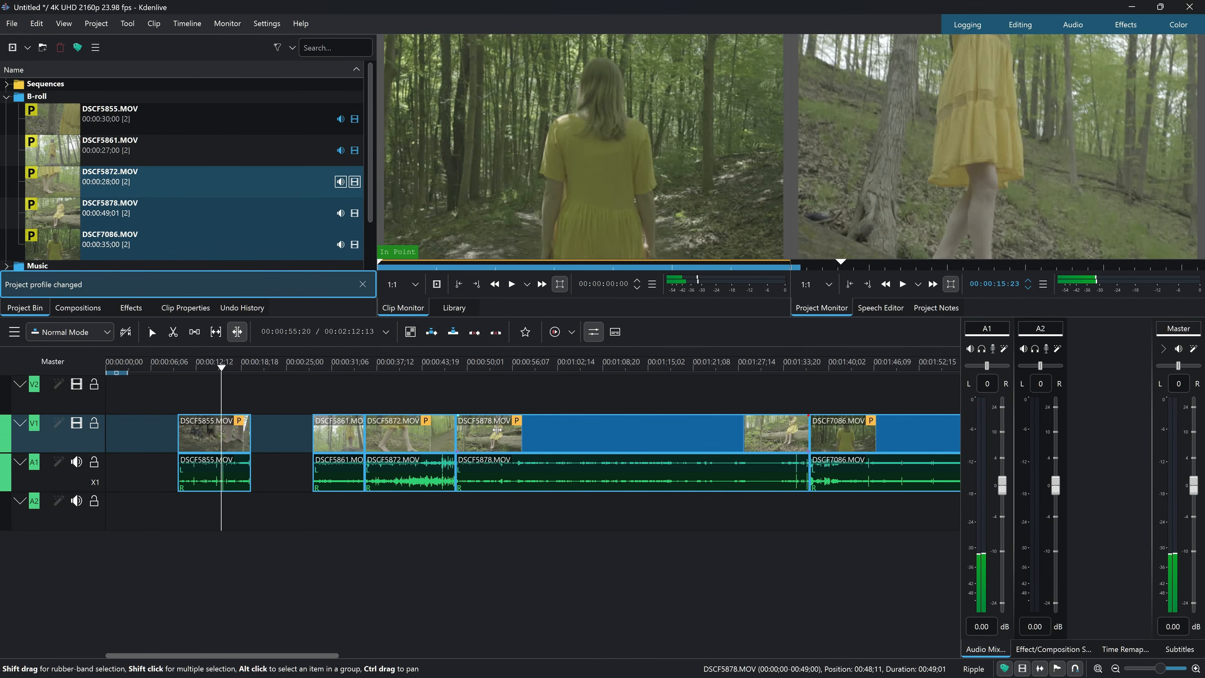
Slip the contents of DSCF5872.MOV to an in point of 00:00:13:09 and an out point of 00:00:25:22.
click(213, 333)
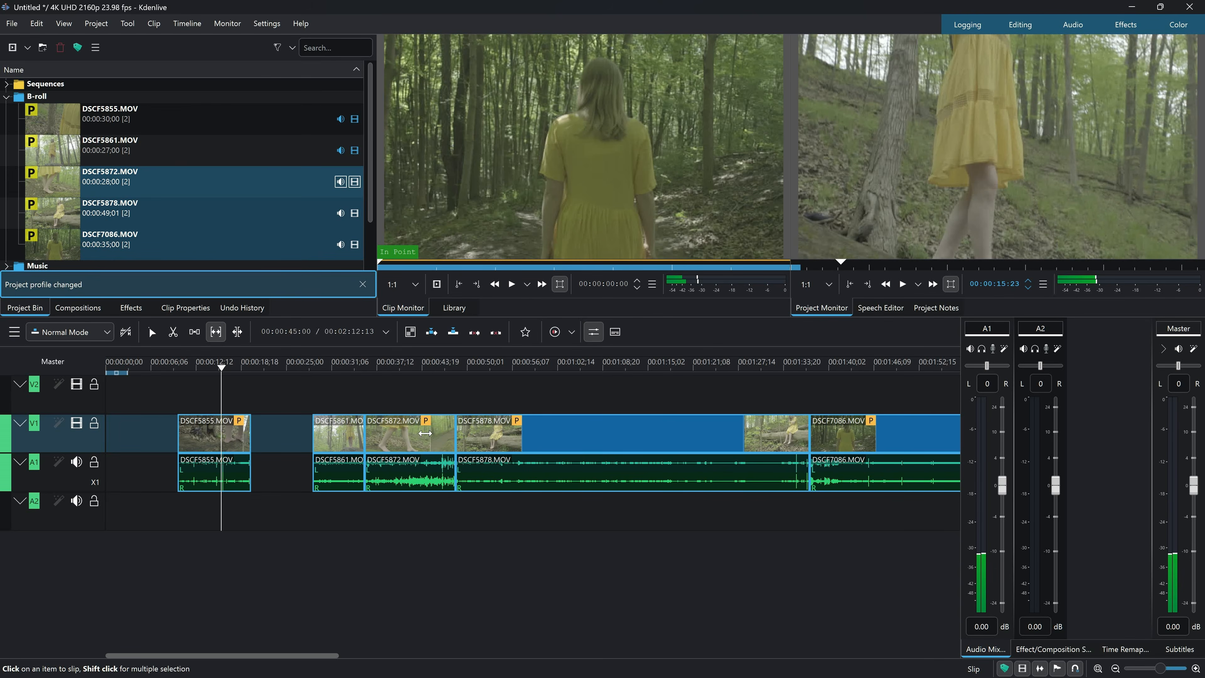
drag(411, 439, 426, 440)
drag(448, 441, 421, 438)
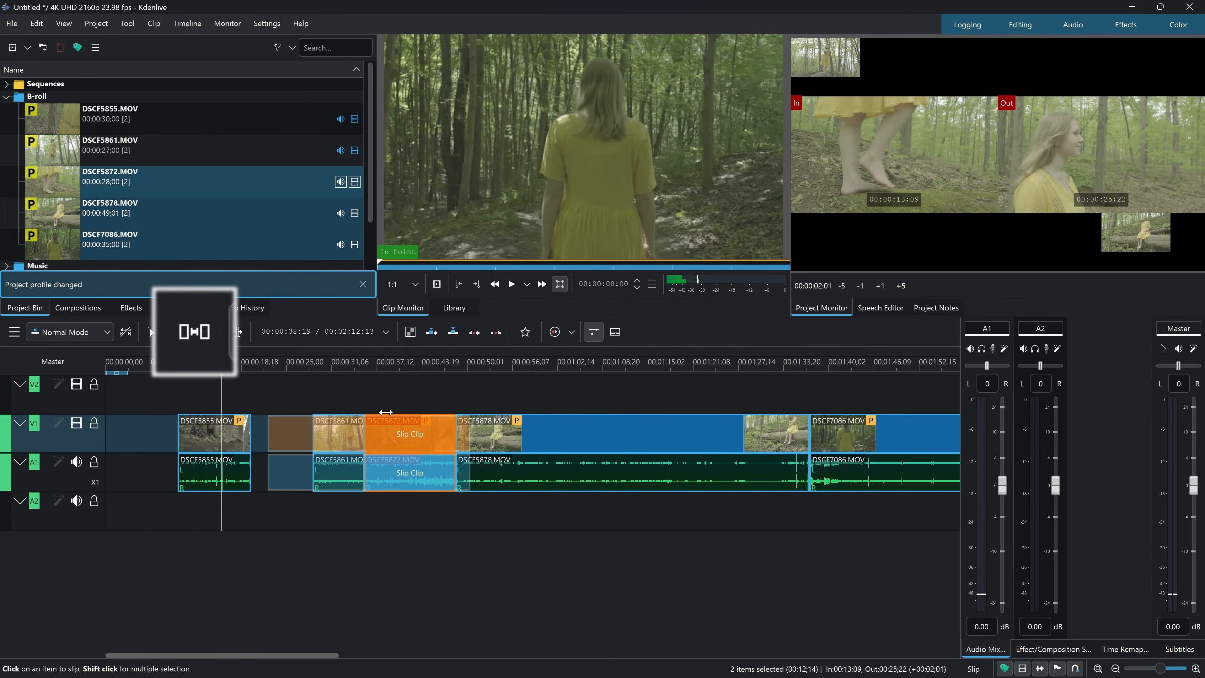
Close the gap after DSCF5855.MOV by moving all following clips together with the Spacer tool, and return to the Selection tool.
click(194, 332)
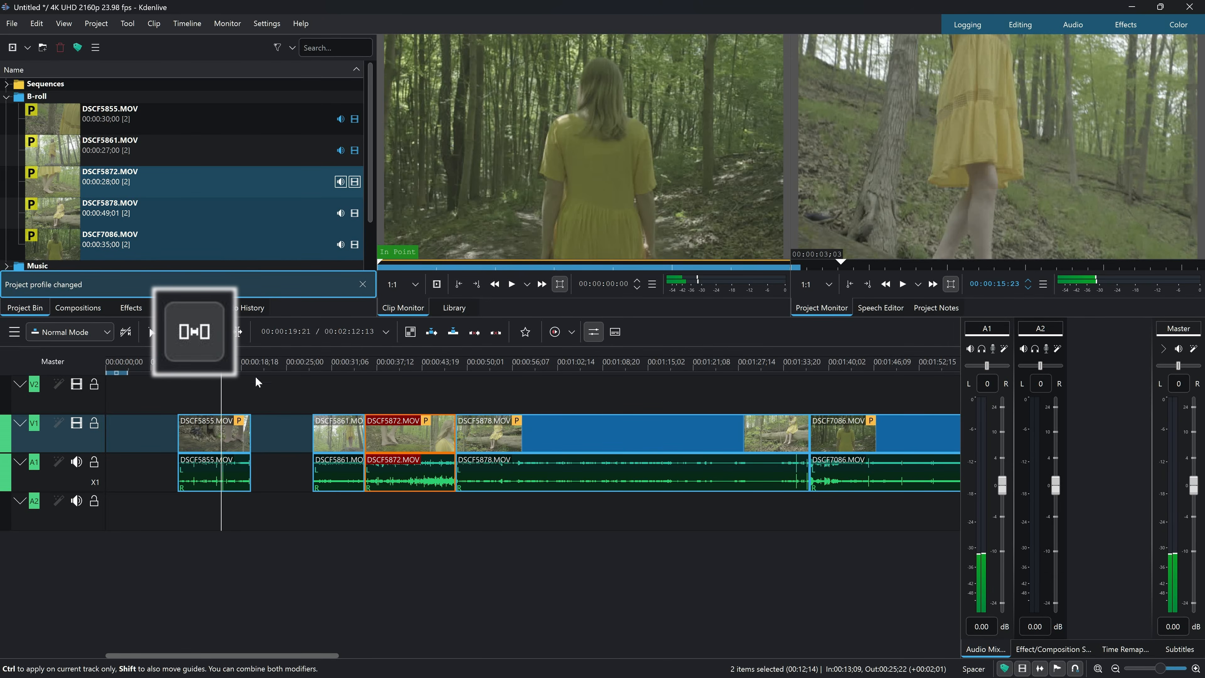
click(291, 430)
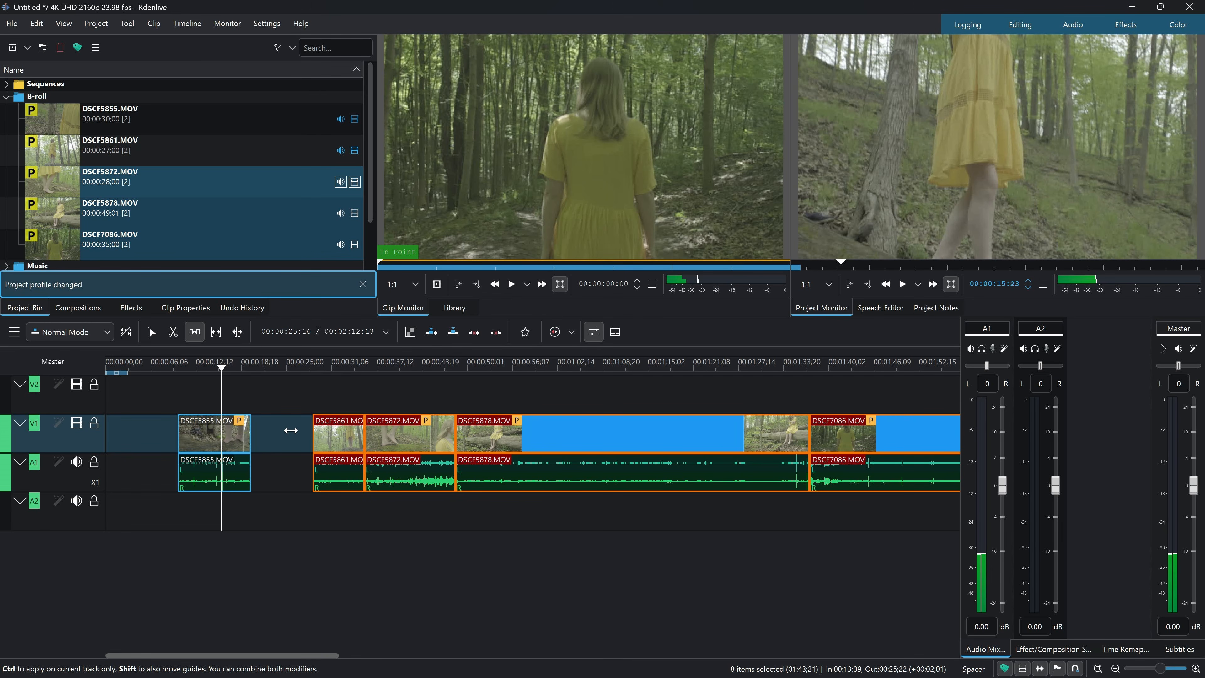
drag(283, 429, 224, 425)
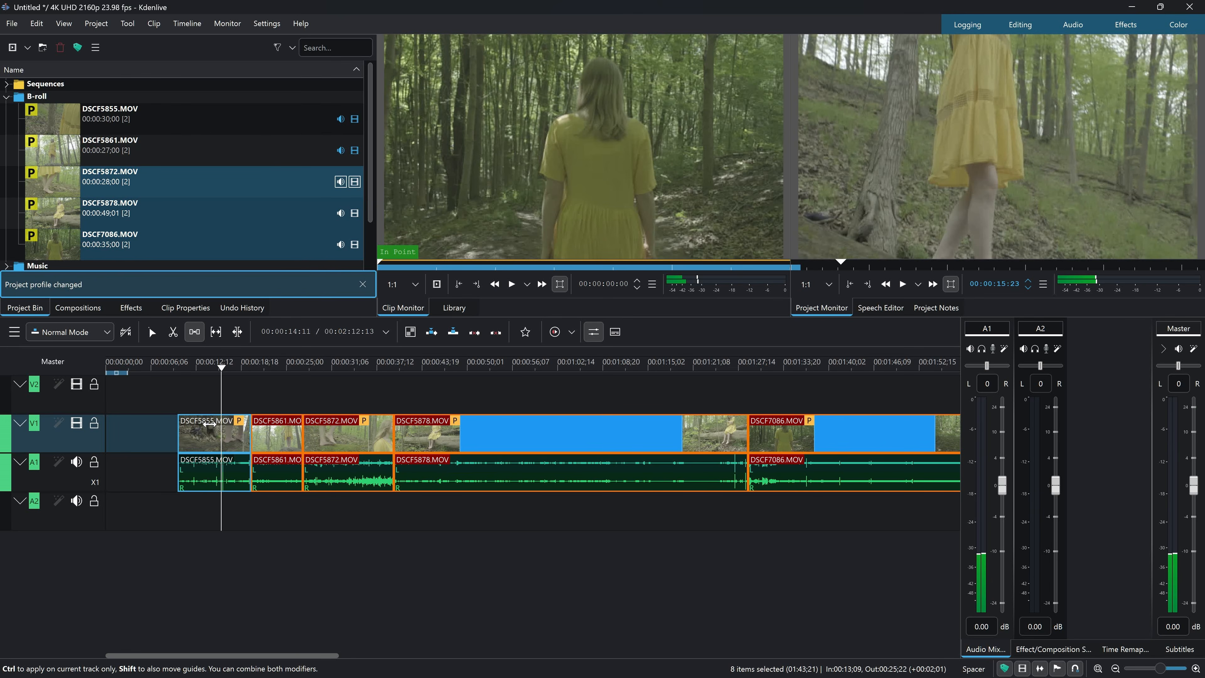
click(152, 333)
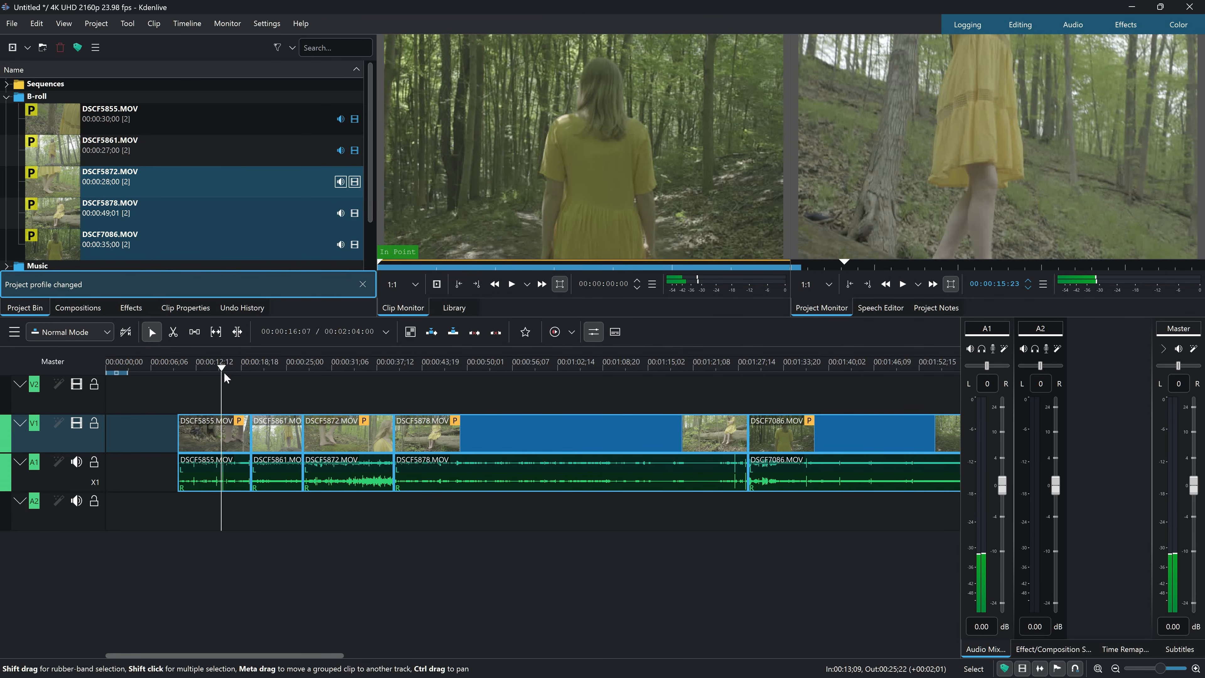
Cut DSCF5878.MOV on the timeline at 00:00:57:04.
drag(399, 370, 518, 382)
key(shift+r)
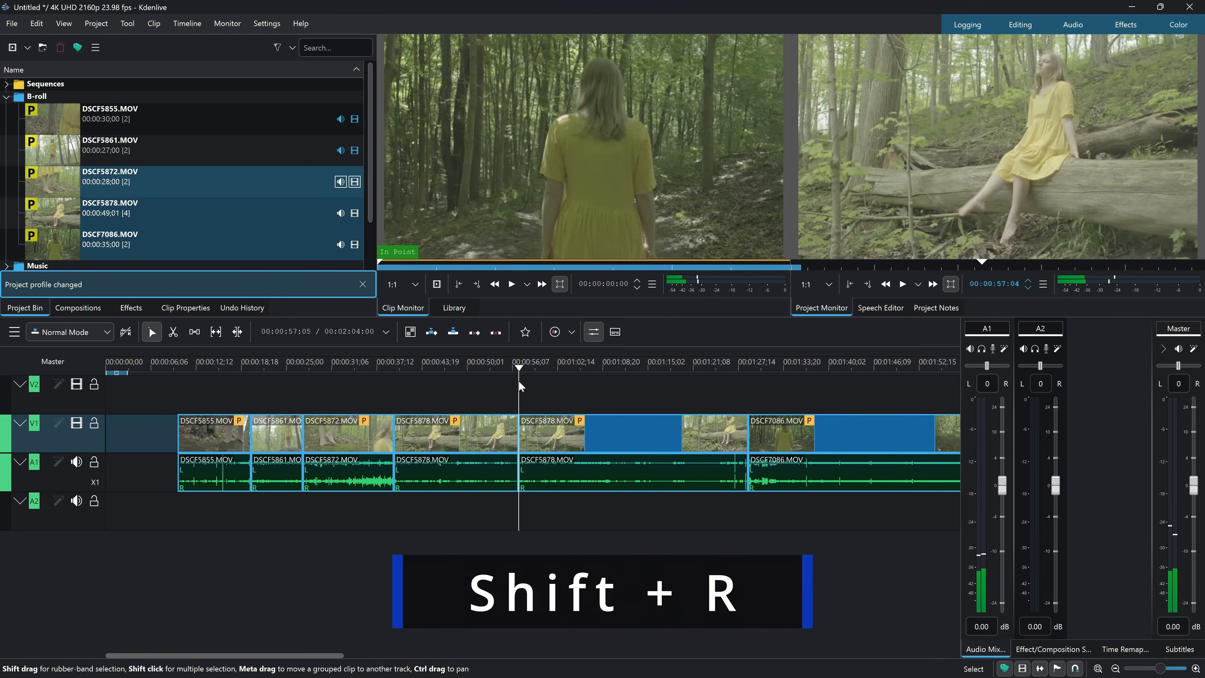
Delete the first part of the split DSCF5878.MOV clip without closing its gap, and undo the deletion.
click(534, 442)
click(493, 435)
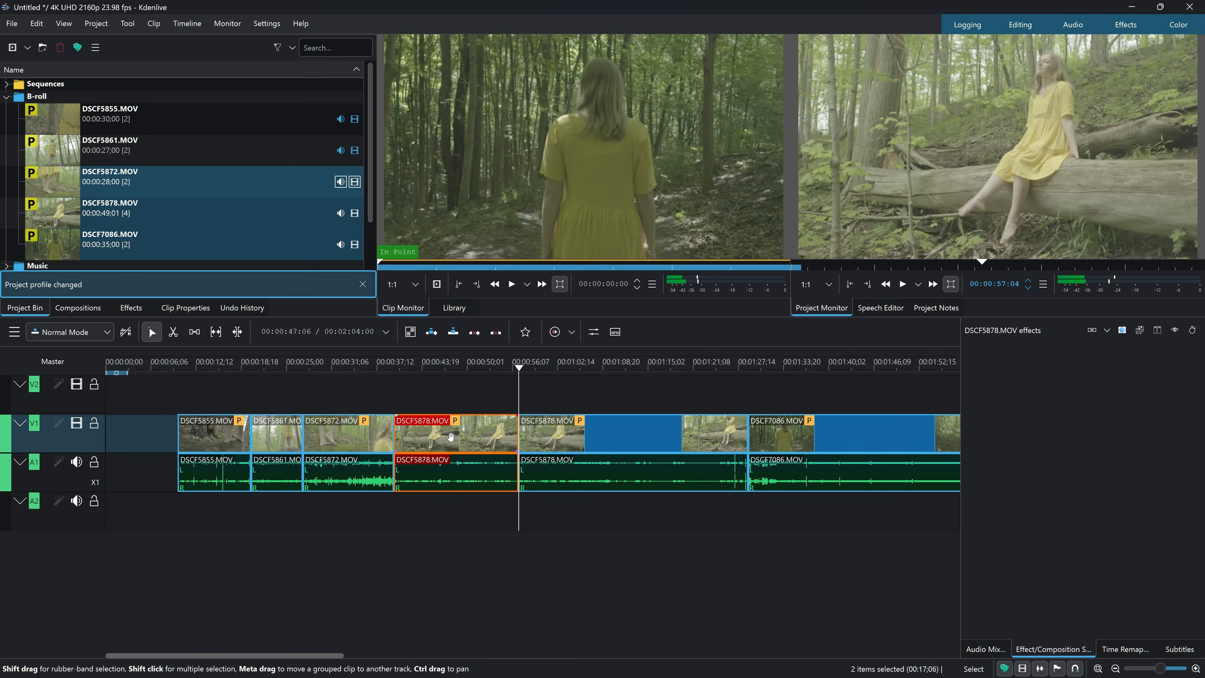
key(Delete)
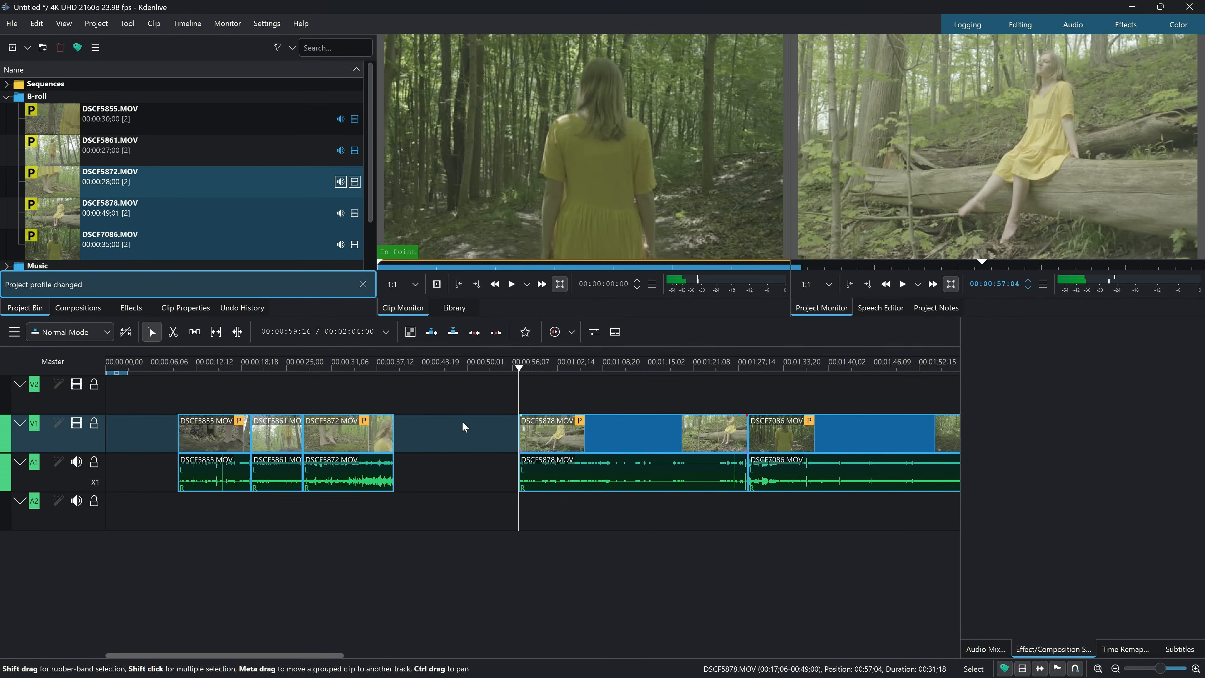
key(ctrl+z)
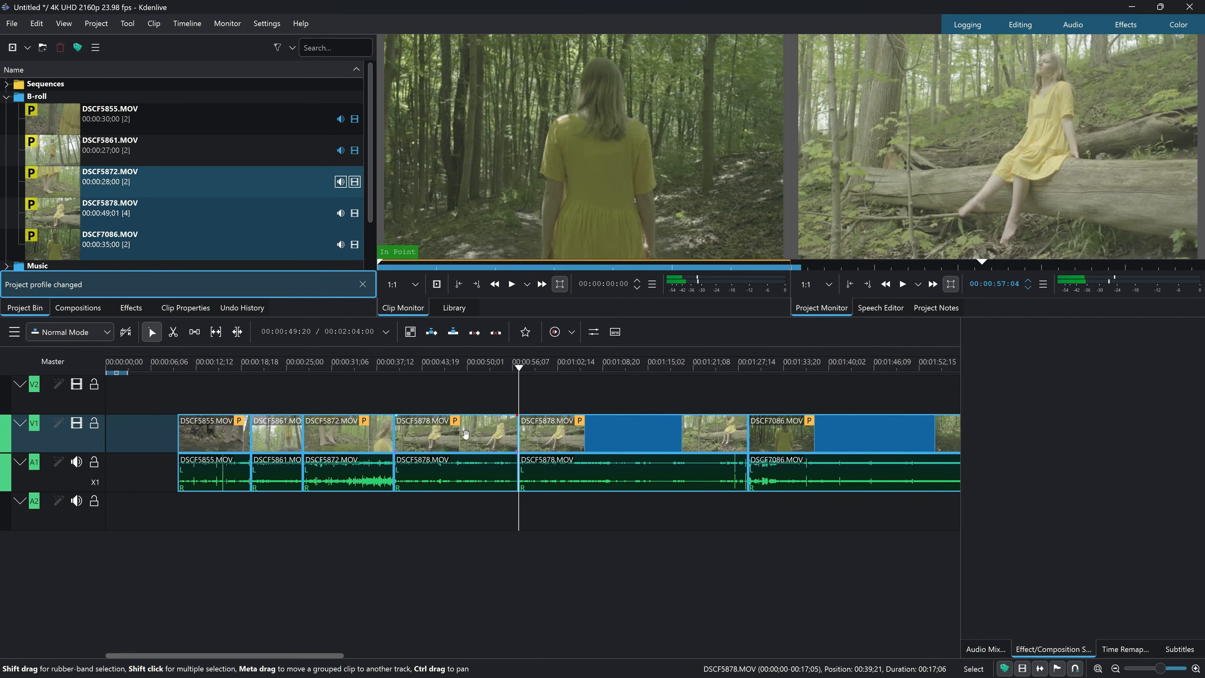
Ripple-delete the first part of the split DSCF5878.MOV clip.
click(479, 432)
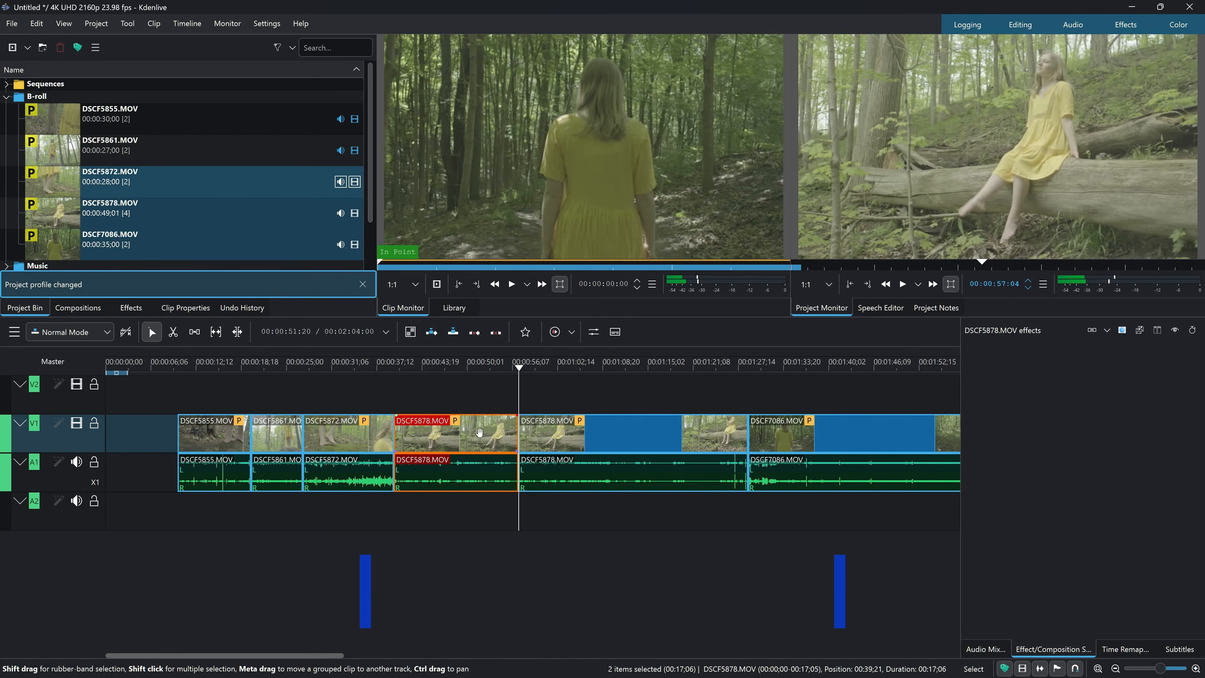
key(shift+Delete)
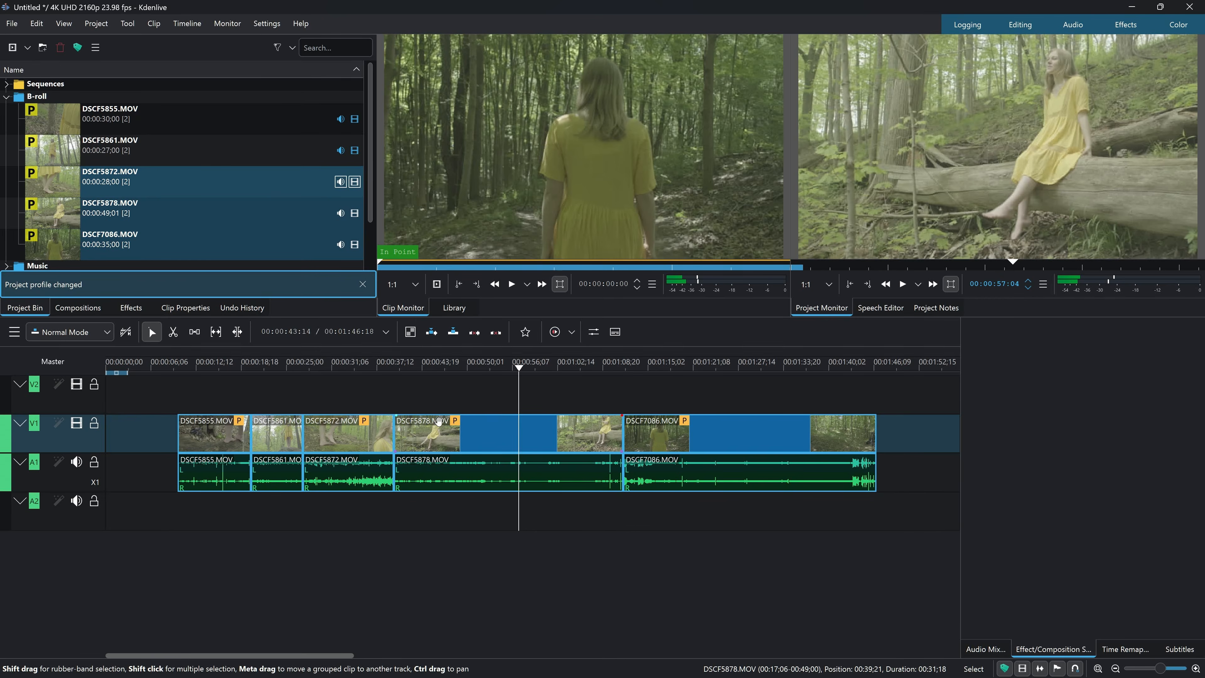
Move DSCF7086.MOV to tracks V2 and A2 overlapping DSCF5878.MOV, and try cutting only that clip at 00:00:57:04.
drag(728, 442, 515, 399)
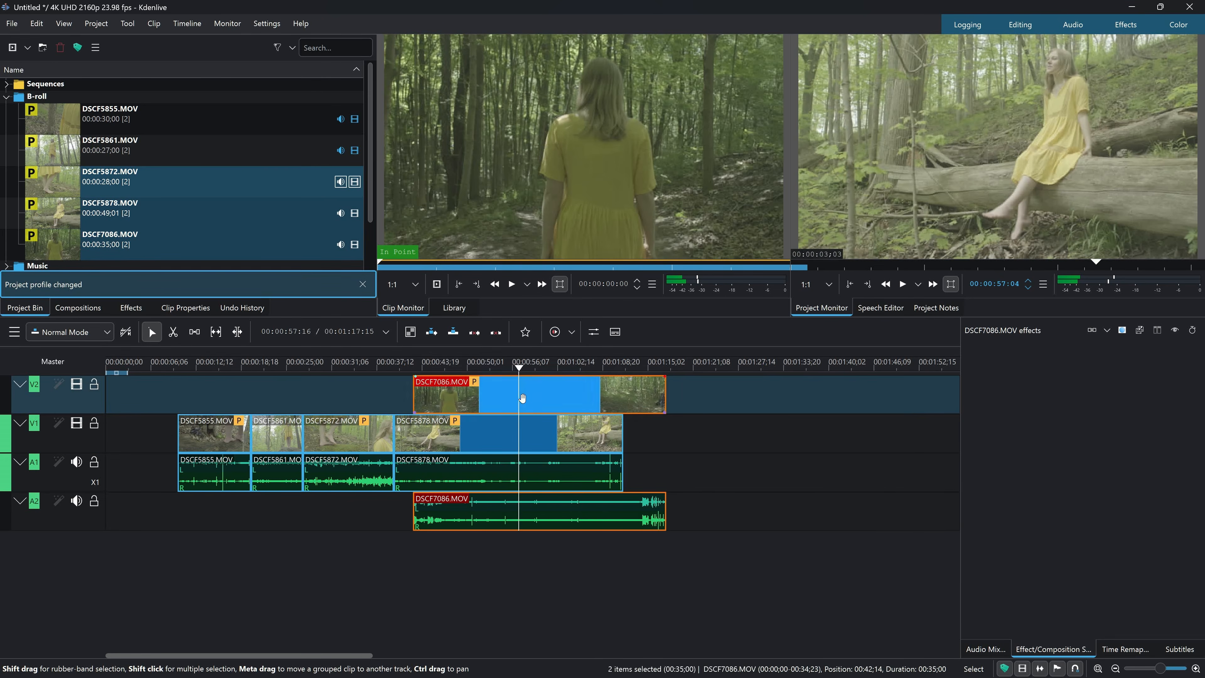
click(559, 432)
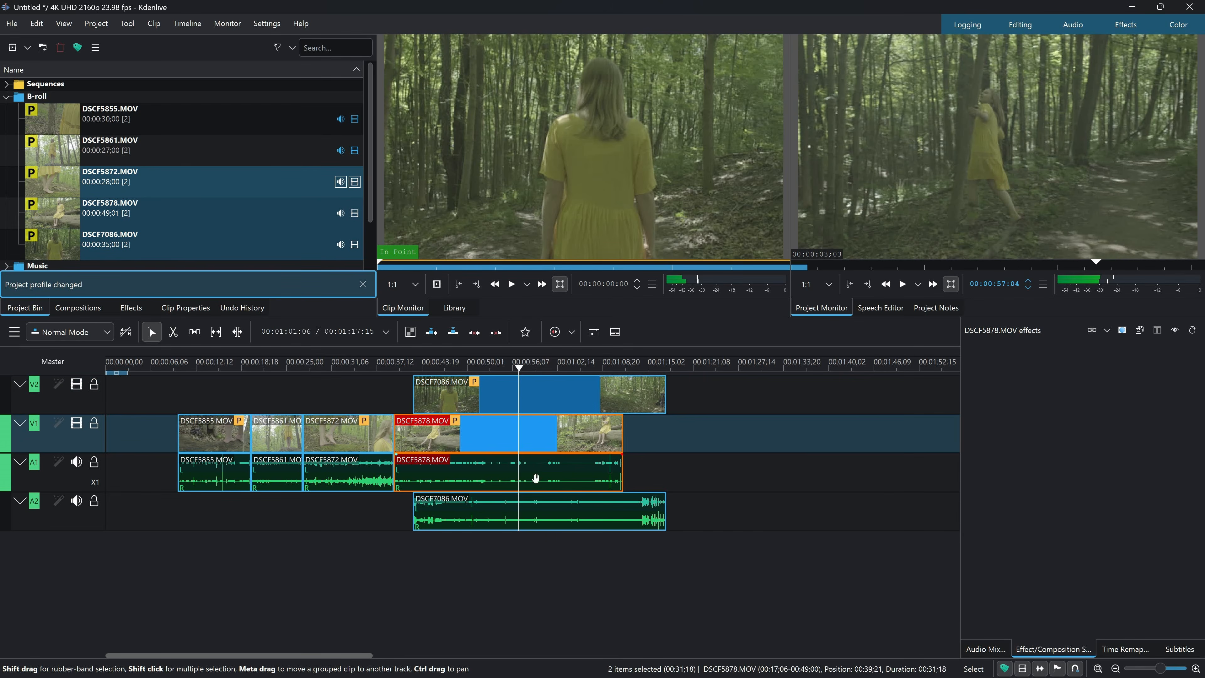
click(530, 399)
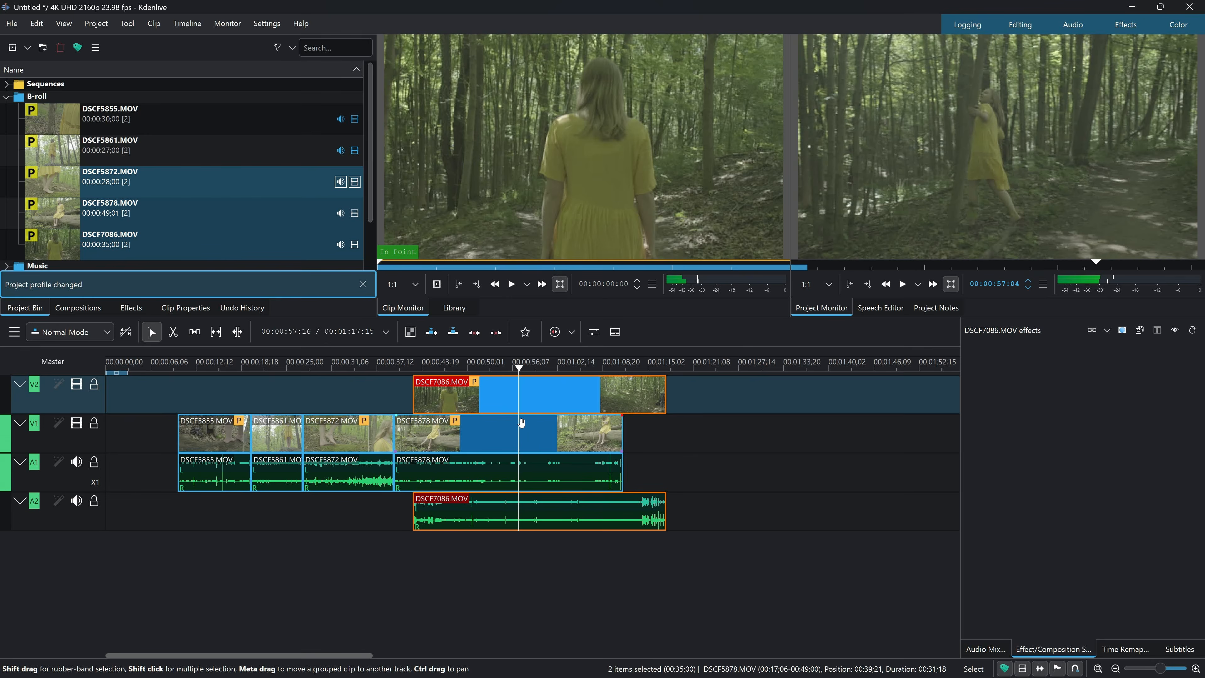
key(shift+r)
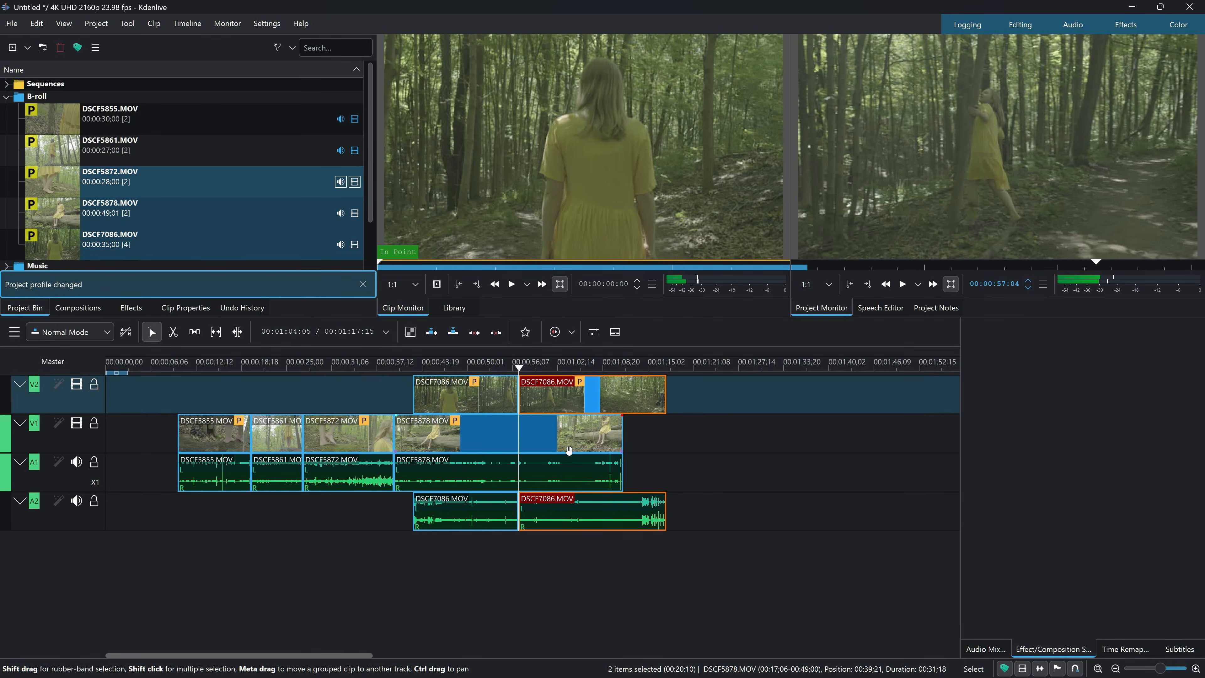
key(ctrl+z)
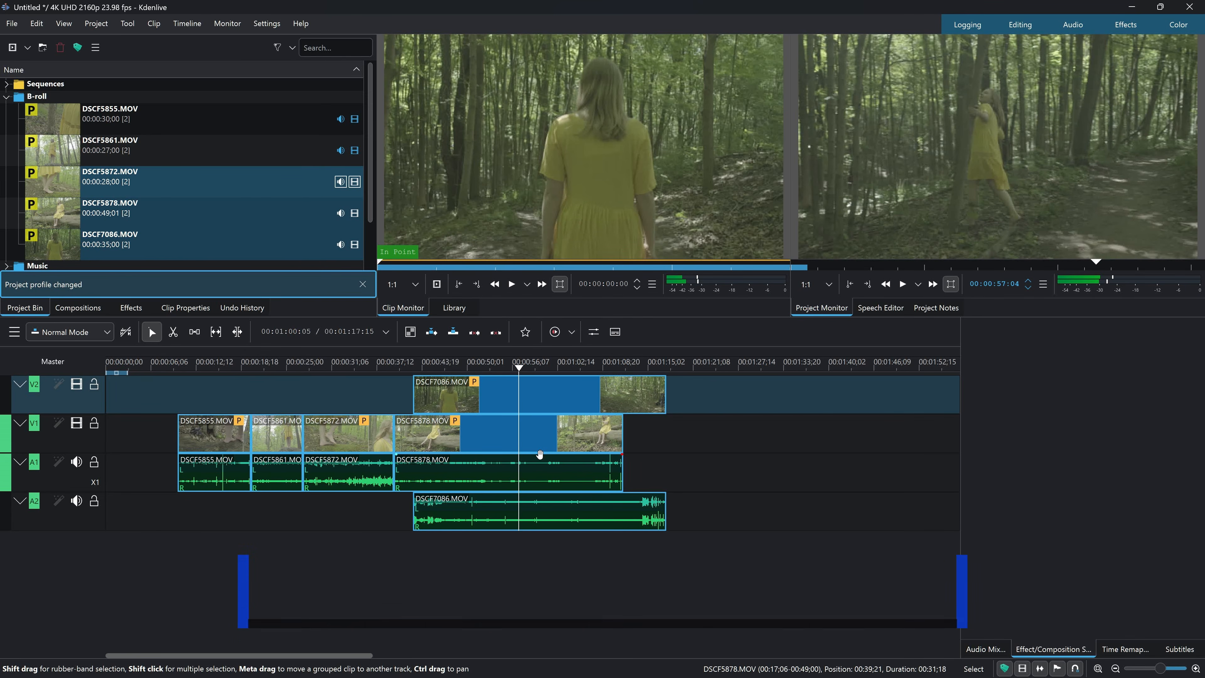
Try cutting the clips on all tracks at 00:00:57:04, and return DSCF7086.MOV to directly after DSCF5878.MOV on V1 and A1.
key(ctrl+shift+r)
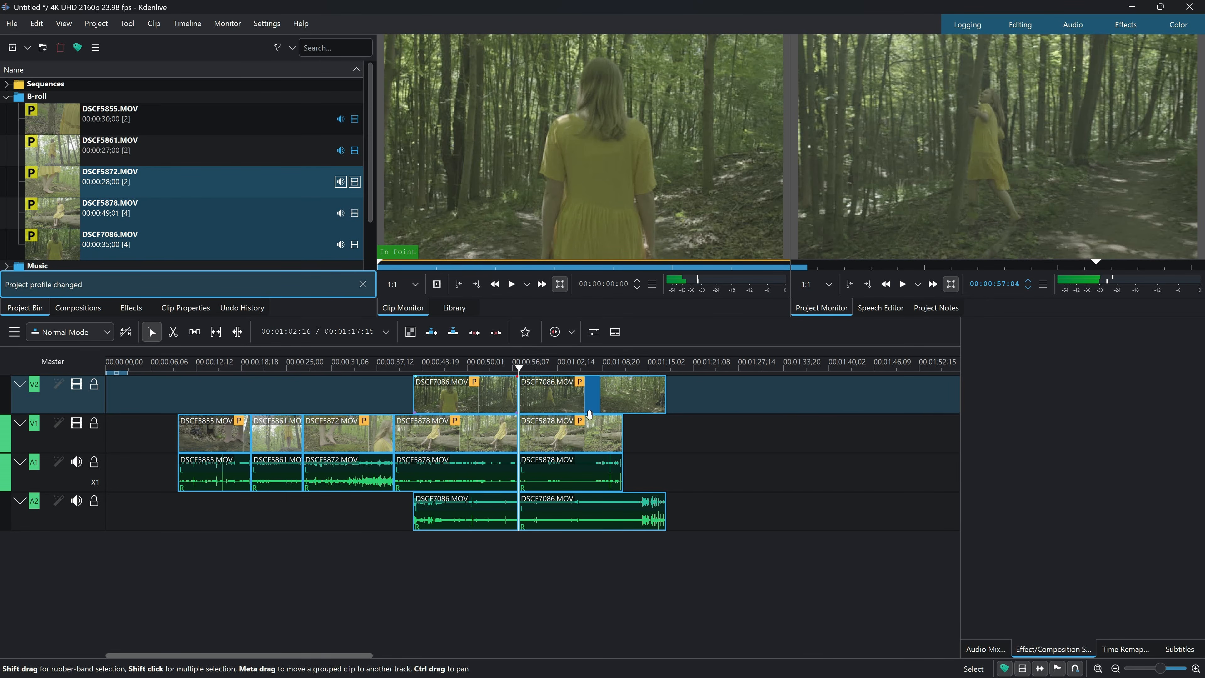
key(ctrl+z)
drag(485, 384, 696, 430)
Trim the end of DSCF5878.MOV to the playhead at 00:01:06:03.
click(628, 411)
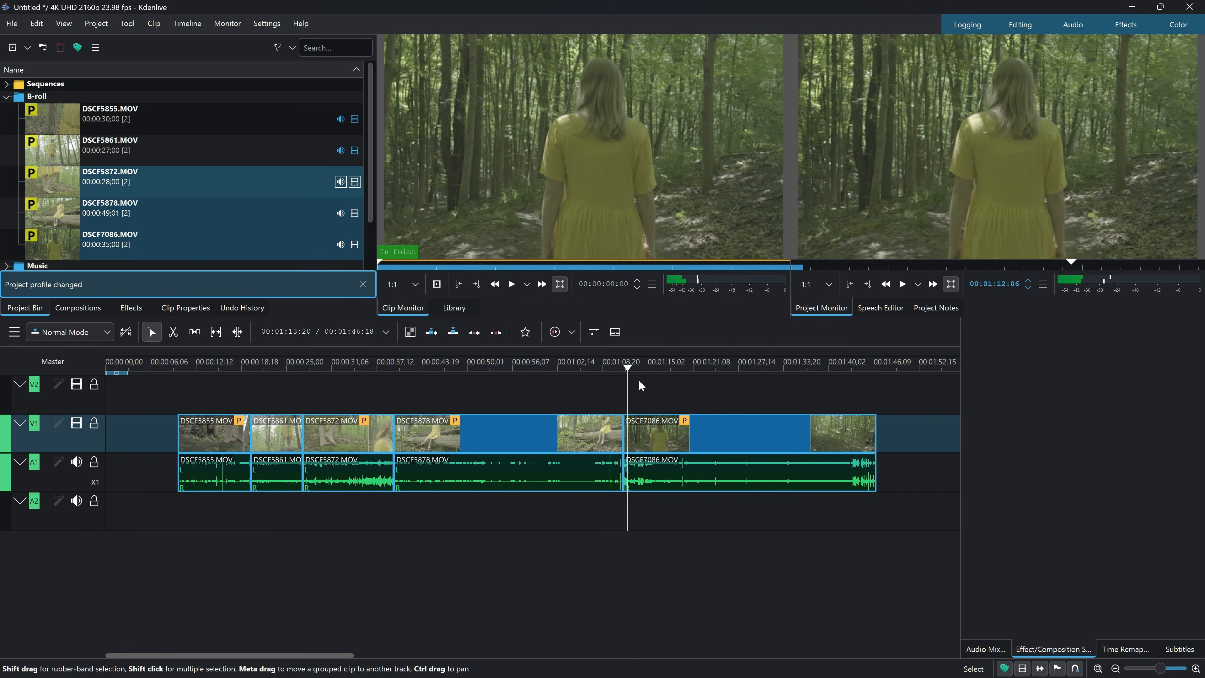
drag(627, 367, 585, 377)
key(shift+0)
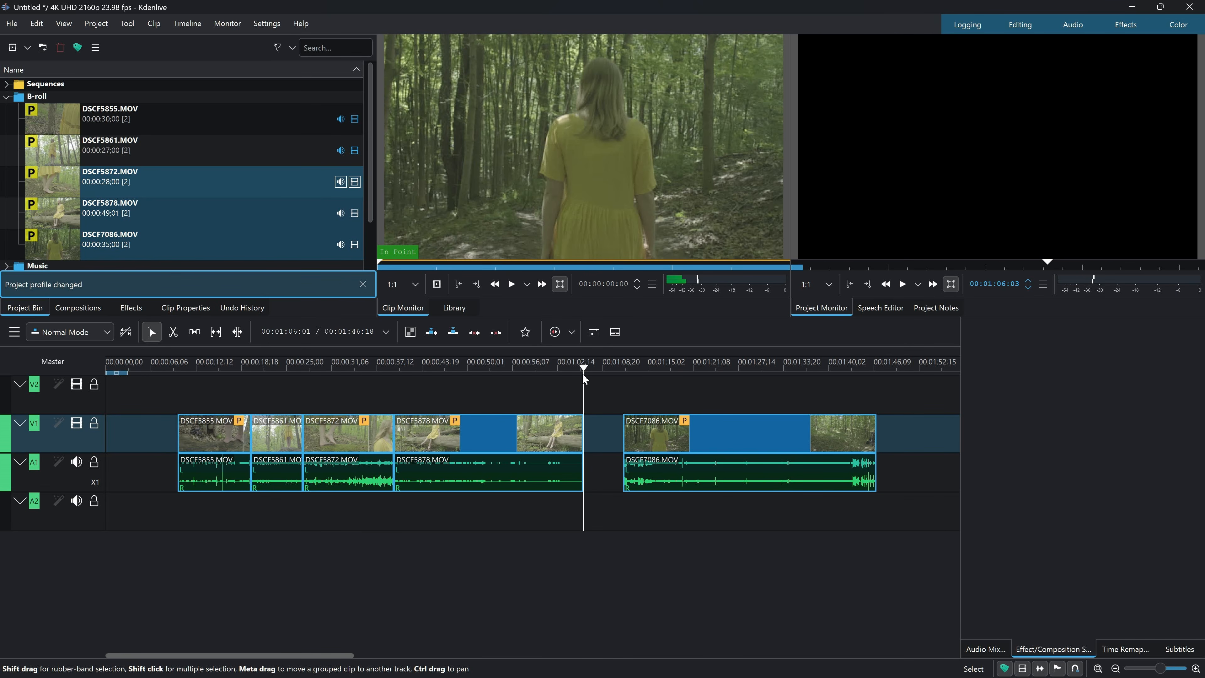
Trim the start of DSCF5878.MOV to 00:00:43:14, and undo both the start and end trims of that clip.
drag(569, 370, 420, 377)
key(shift+9)
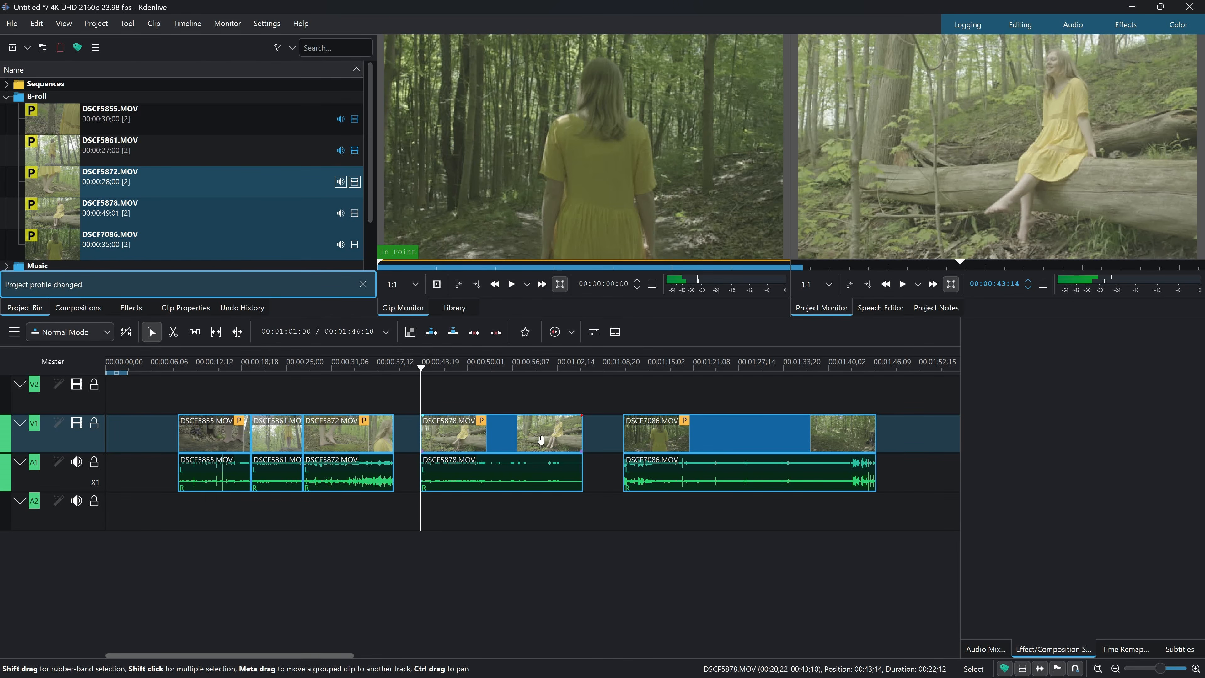
key(ctrl+z)
key(ctrl+z)
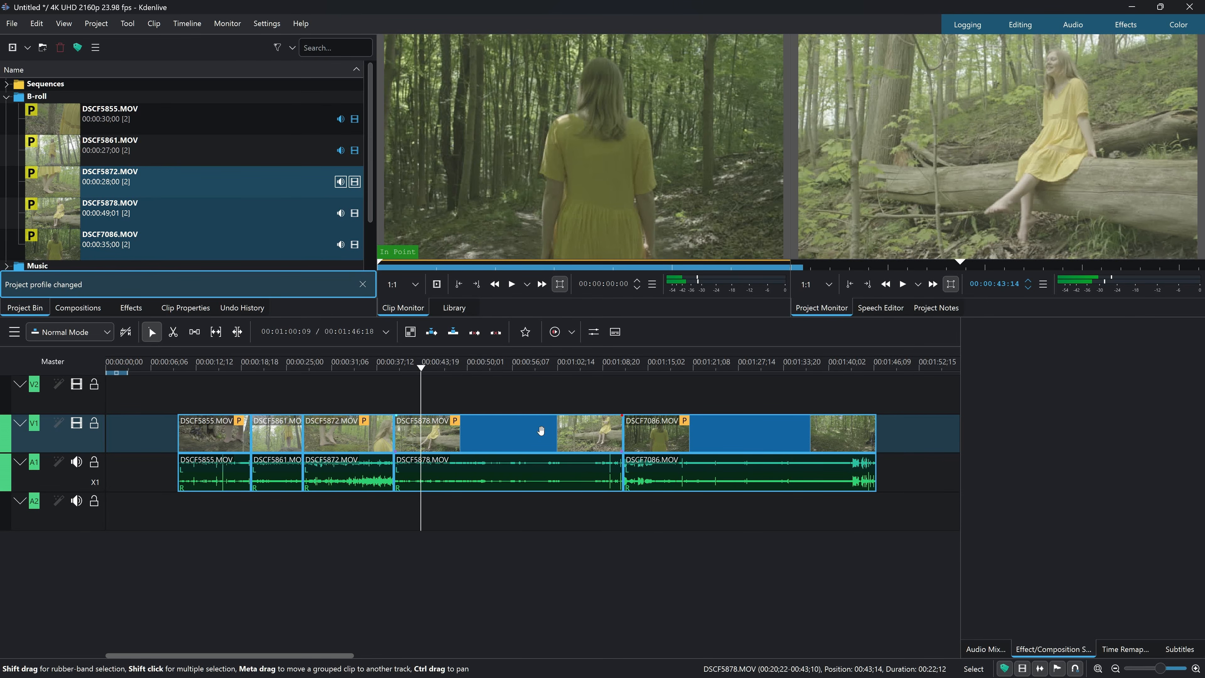
Ripple-trim DSCF5878.MOV with the Ripple tool, cutting its start at 00:00:43:14 and its end at 00:01:01:01.
click(239, 333)
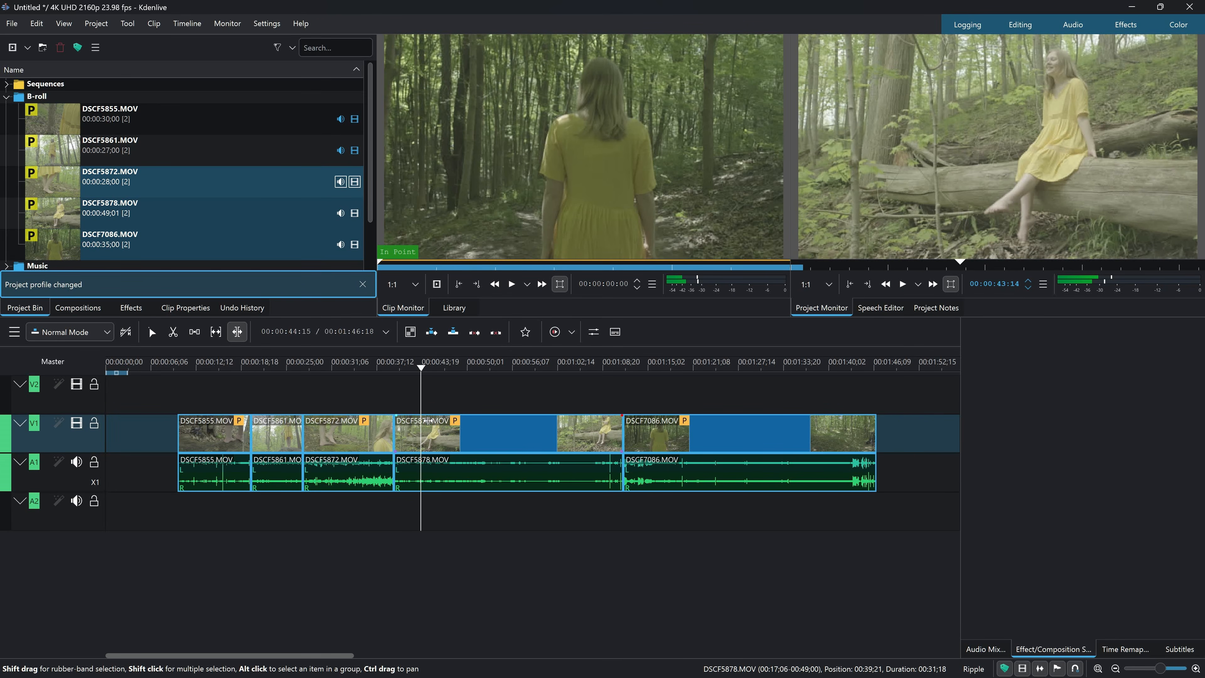
drag(414, 445, 413, 445)
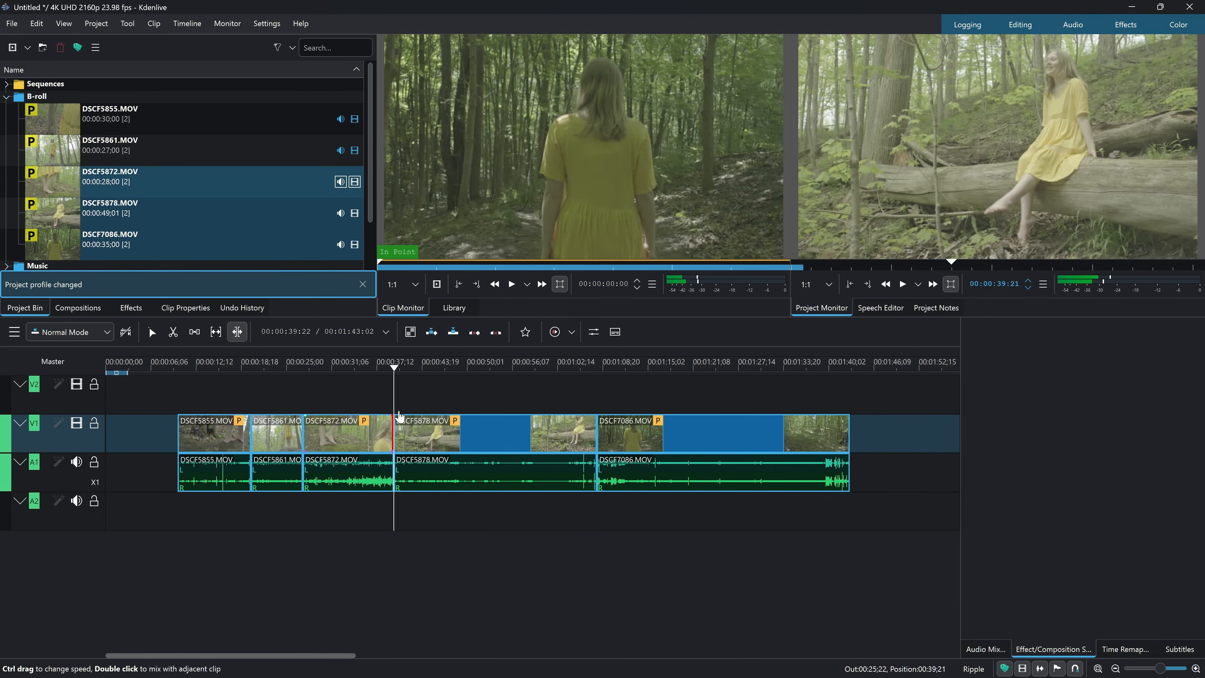
drag(432, 371, 546, 366)
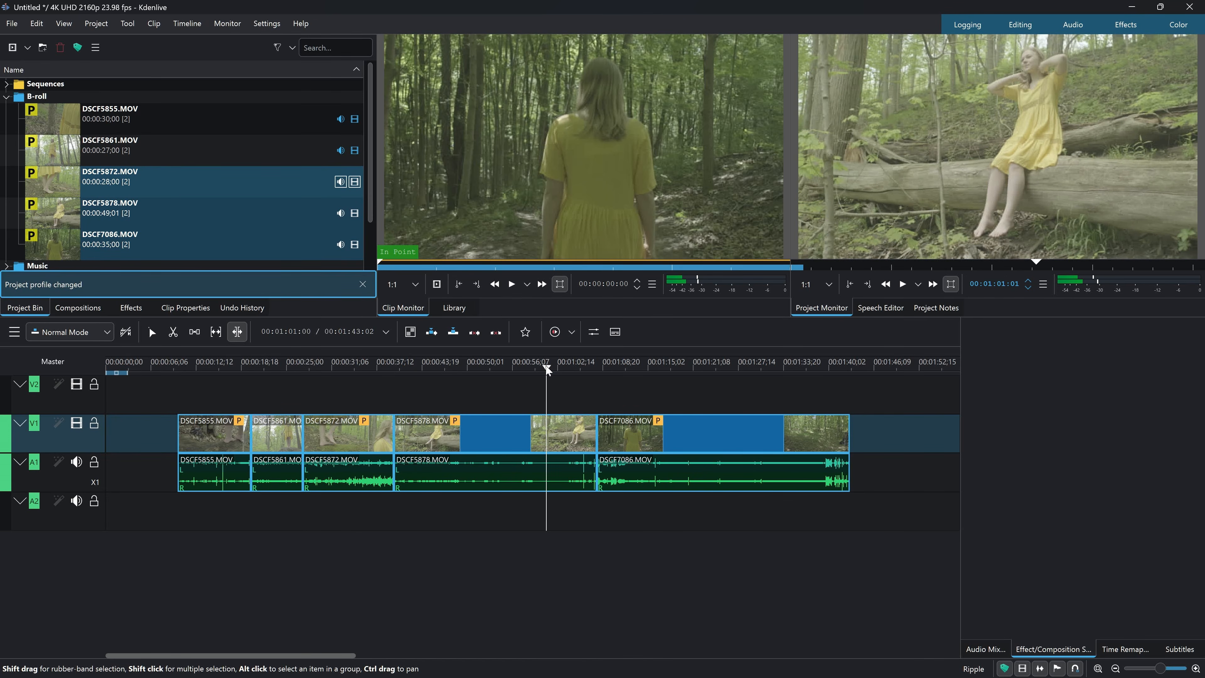
key(w)
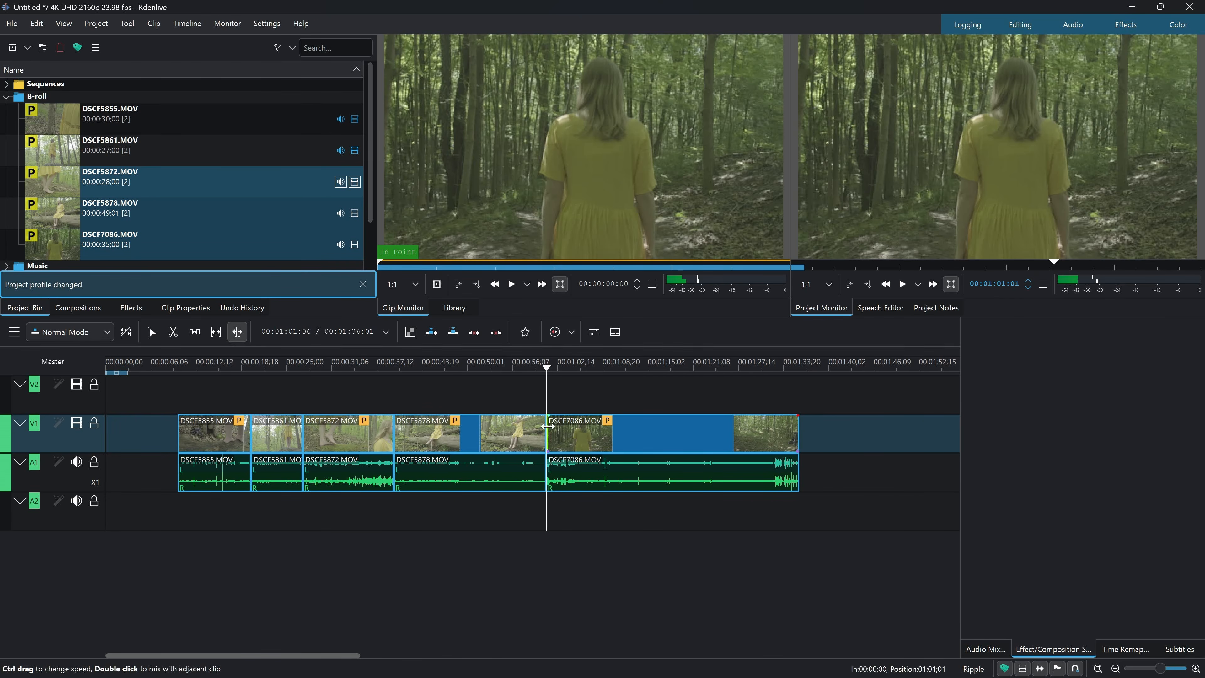
Ripple-trim the start of DSCF7086.MOV at 00:01:05:19.
drag(552, 366, 581, 369)
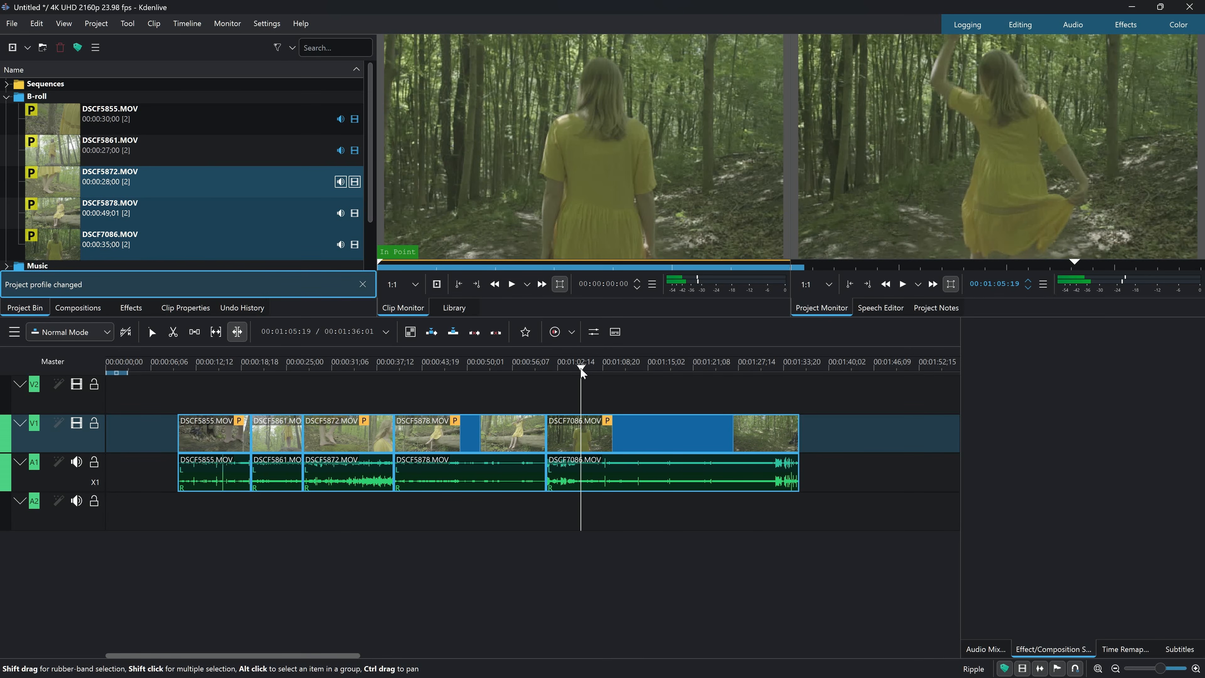
key(q)
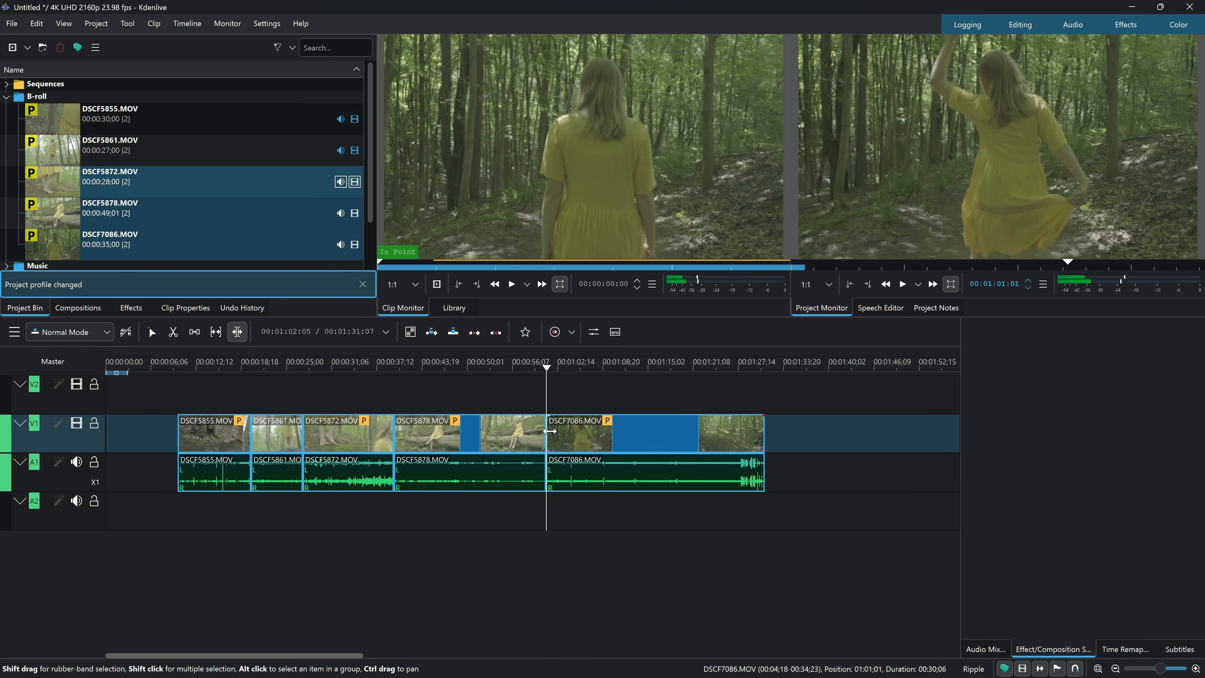
Add a Dissolve transition at the cut between DSCF5878.MOV and DSCF7086.MOV on V1.
click(79, 313)
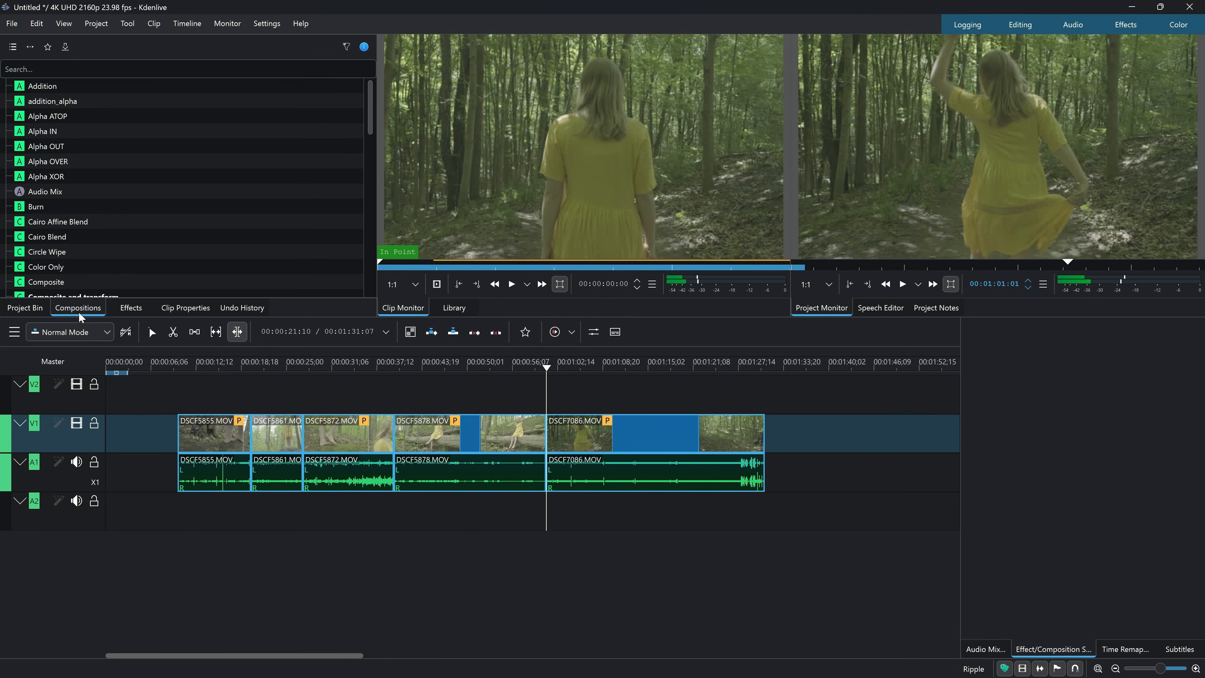
scroll(109, 164, down, 5)
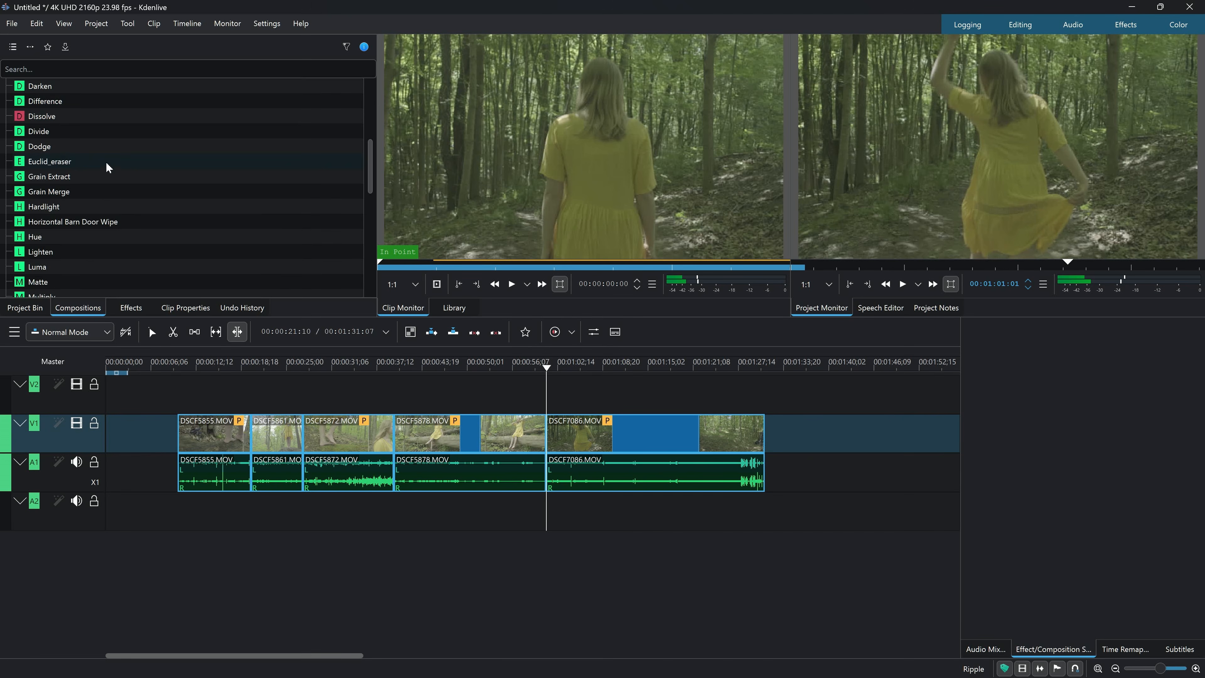
scroll(105, 161, up, 2)
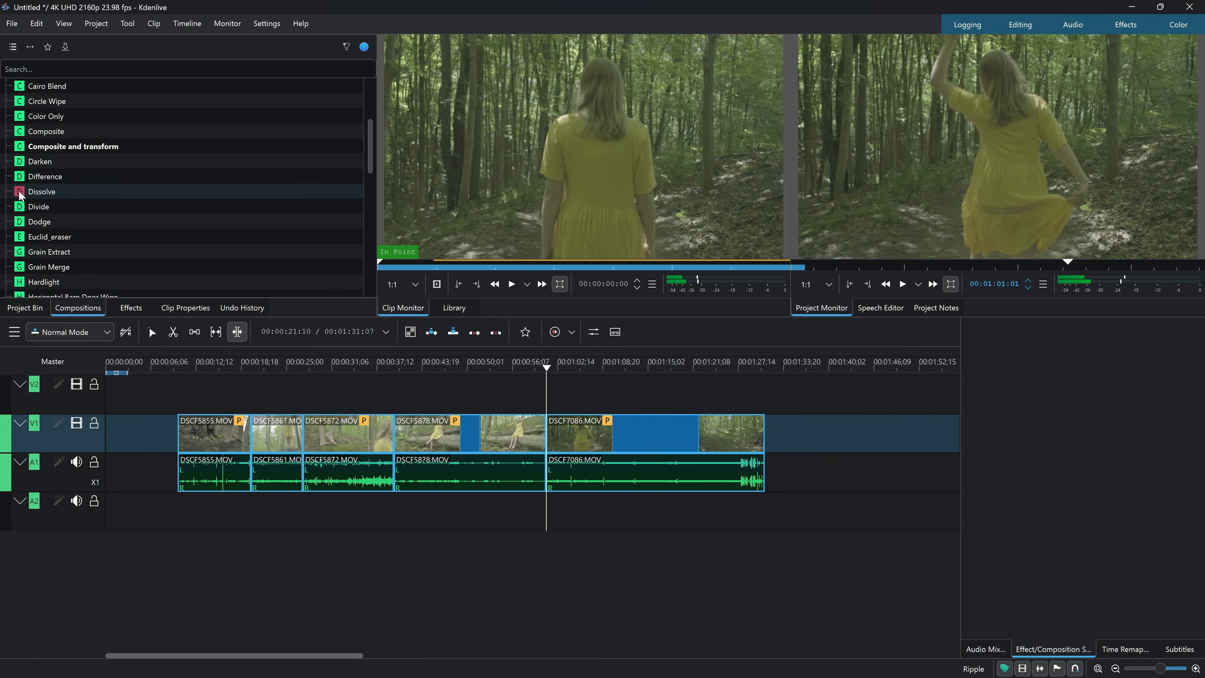
drag(20, 195, 547, 442)
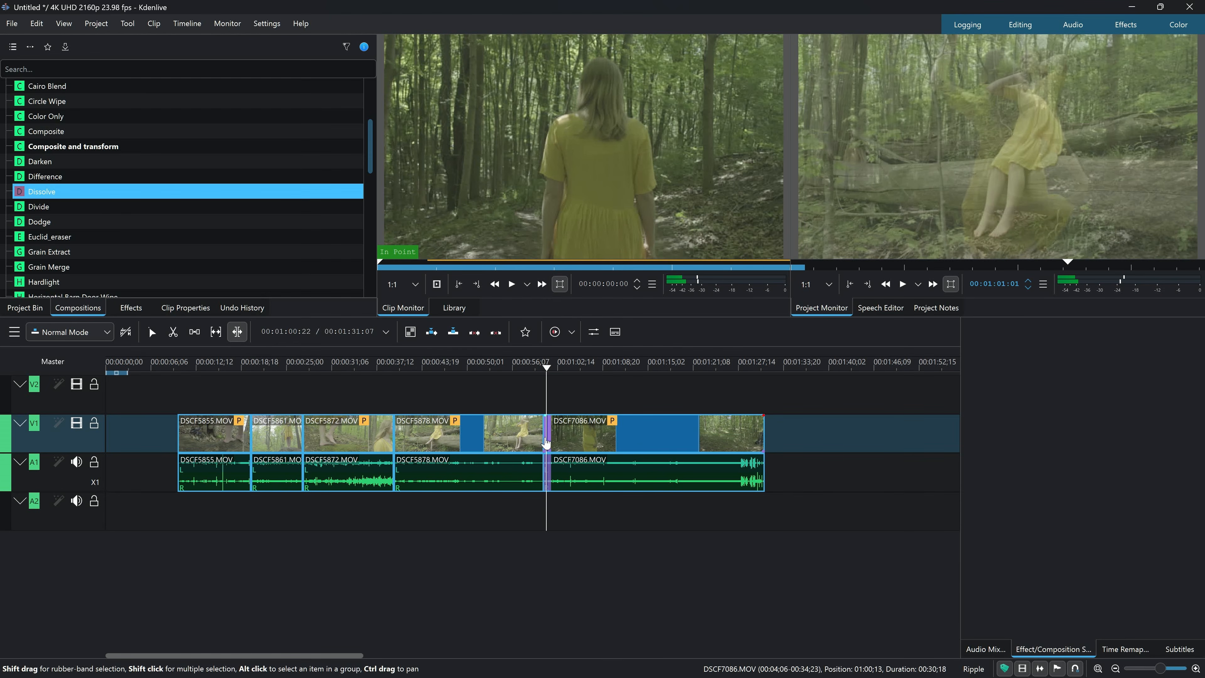
Scrub through the Dissolve mix between the two clips, inspect its settings, and delete it.
scroll(551, 437, up, 6)
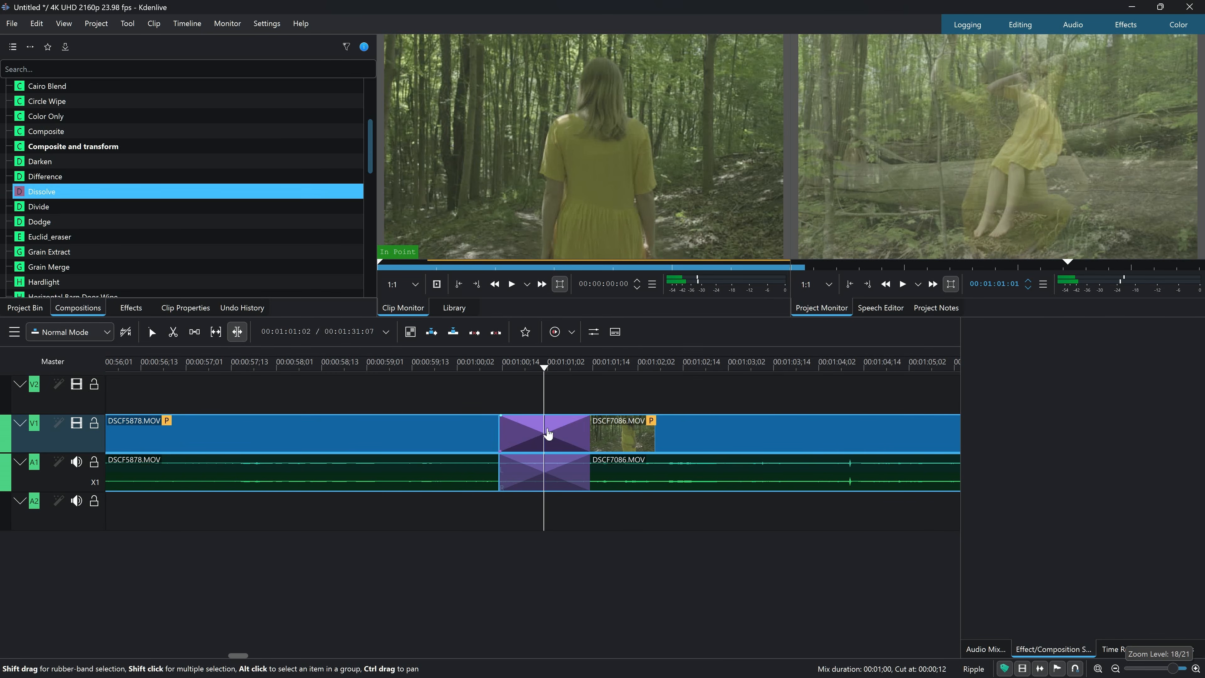
drag(500, 363, 608, 375)
click(561, 441)
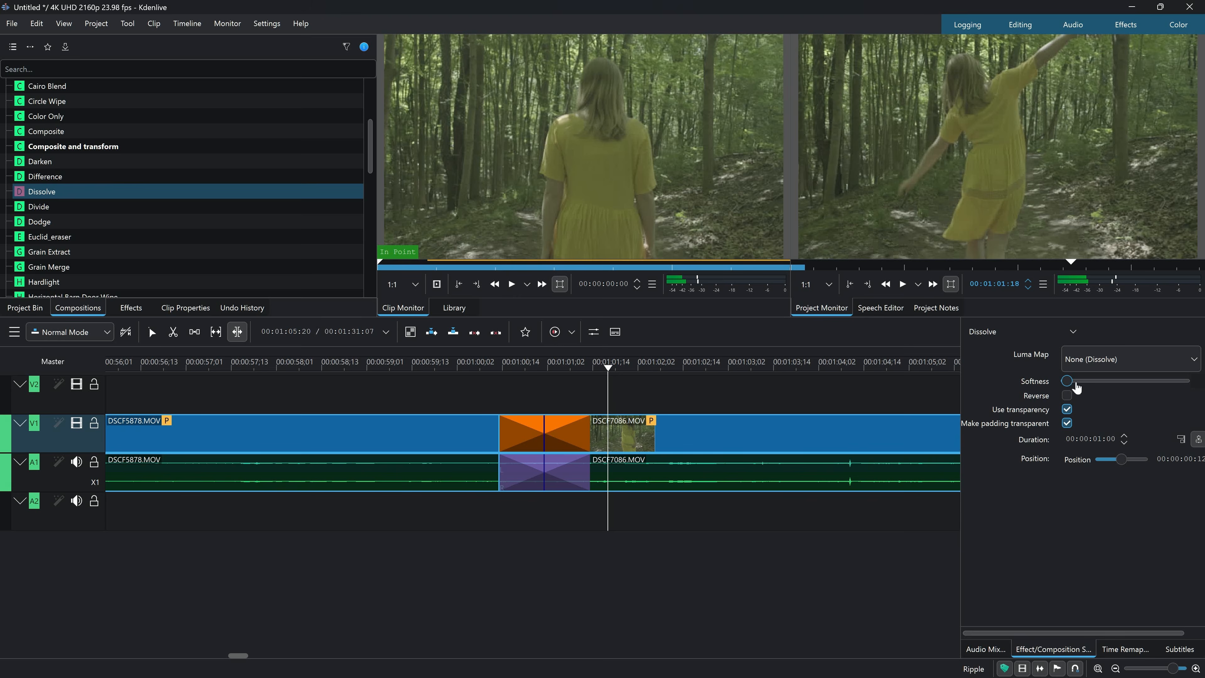
mouse_move(1124, 463)
mouse_down()
mouse_move(1134, 463)
mouse_move(1125, 463)
mouse_up()
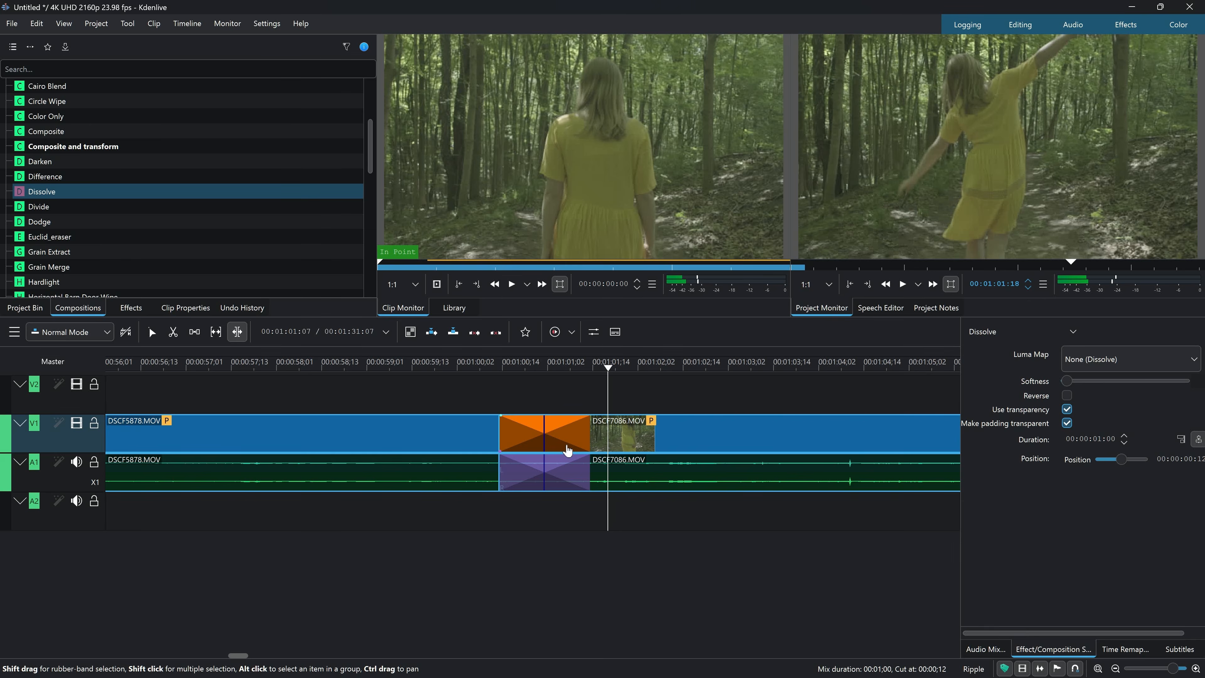
key(Delete)
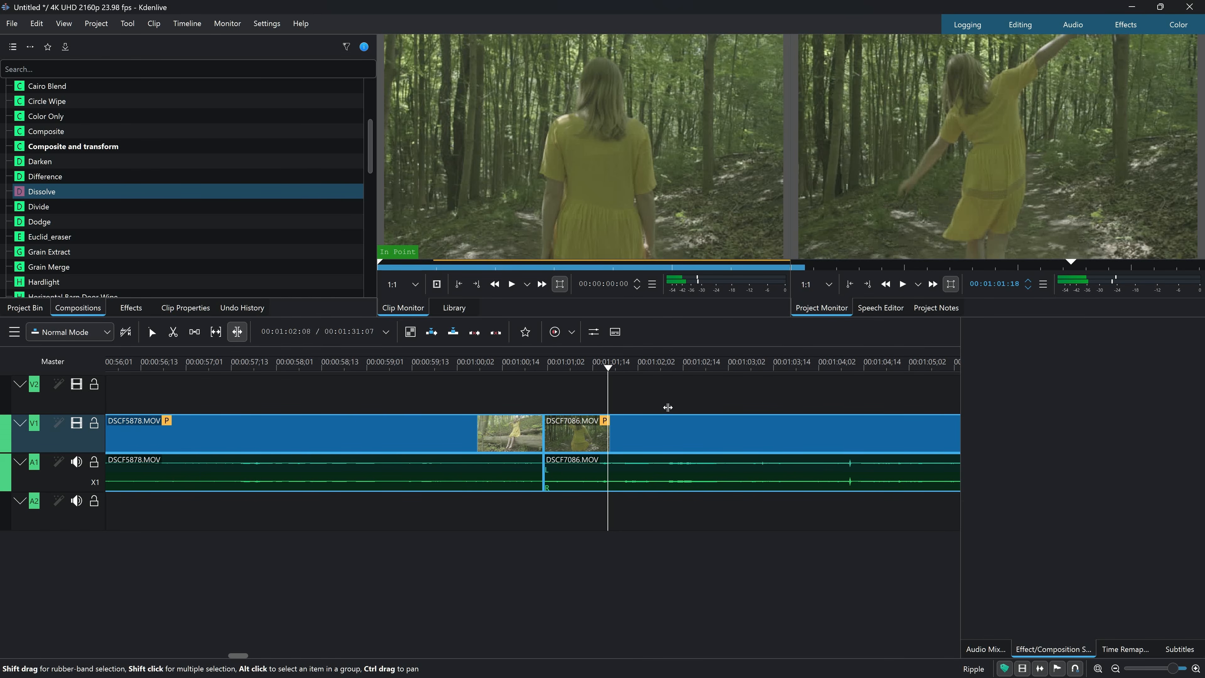
Move DSCF7086.MOV to tracks V2 and A2, starting at 00:00:56:15 so it overlaps the end of DSCF5878.MOV.
scroll(656, 403, down, 5)
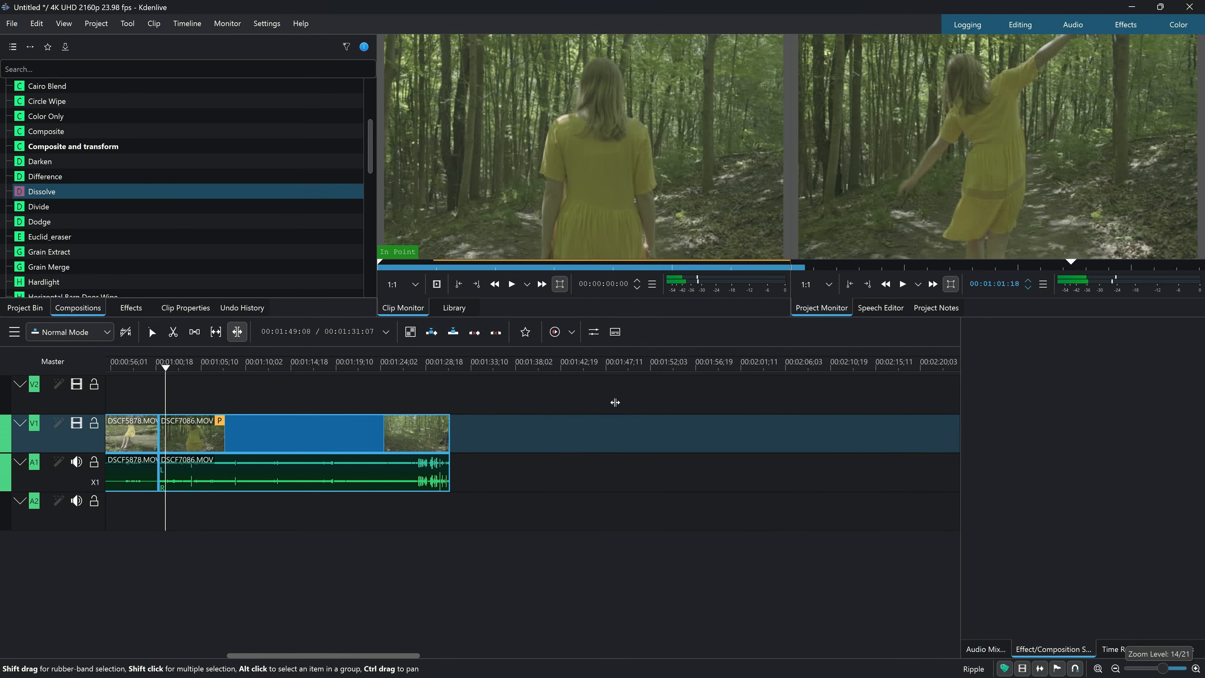
scroll(763, 424, left, 3)
drag(782, 437, 697, 399)
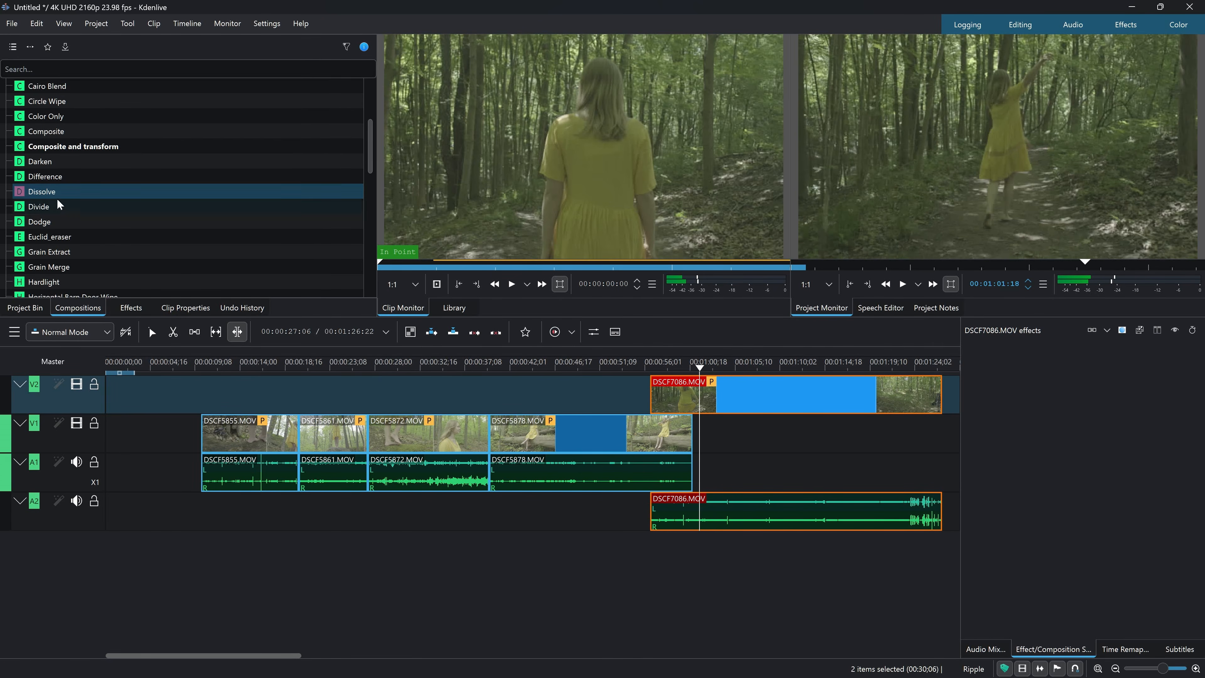
Add a Dissolve composition at the start of DSCF7086.MOV on V2 and select it with the Selection tool.
drag(41, 195, 662, 408)
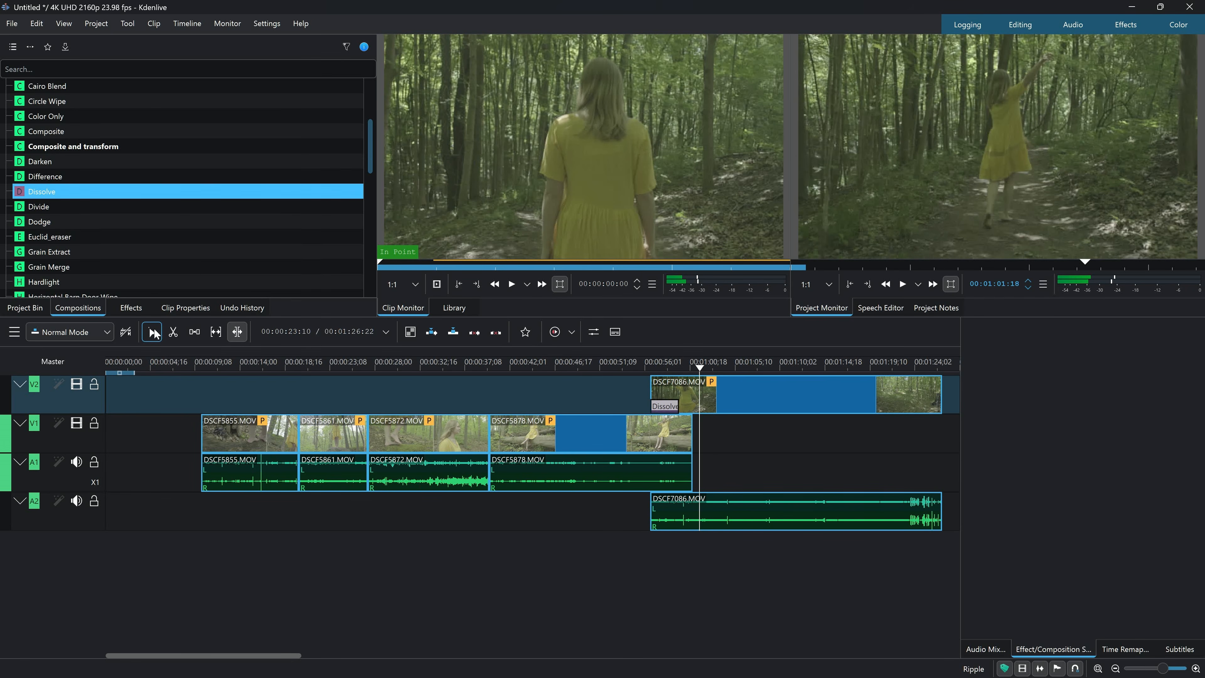
click(153, 333)
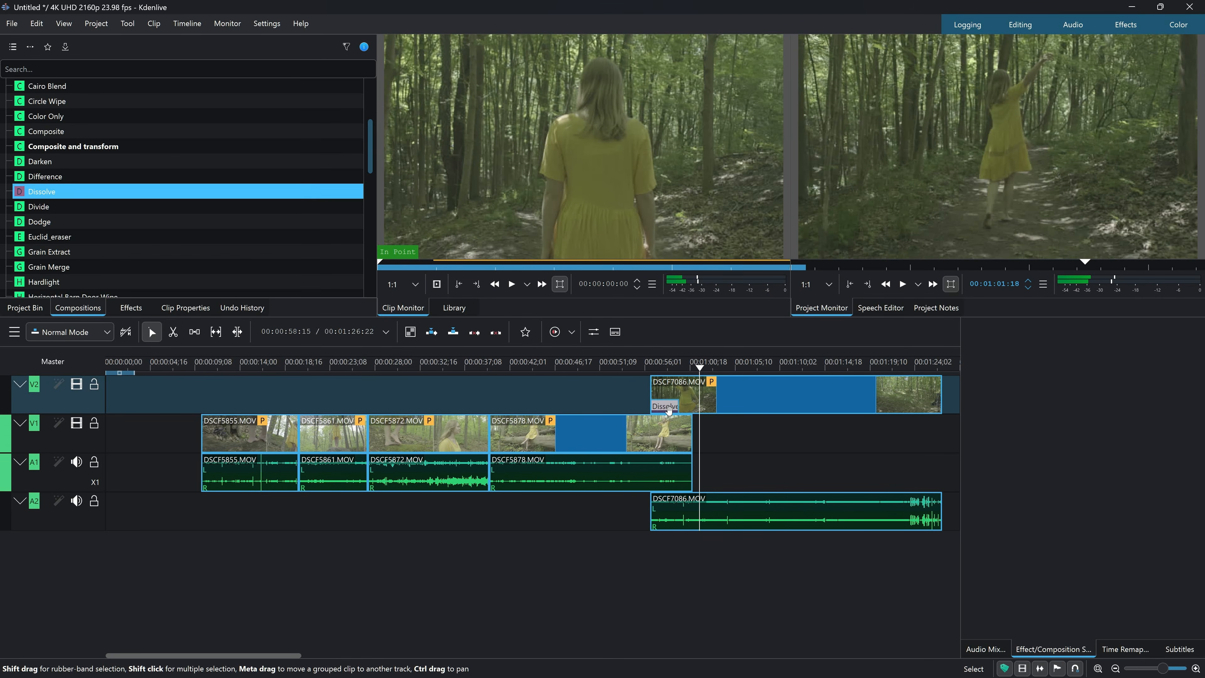
click(668, 411)
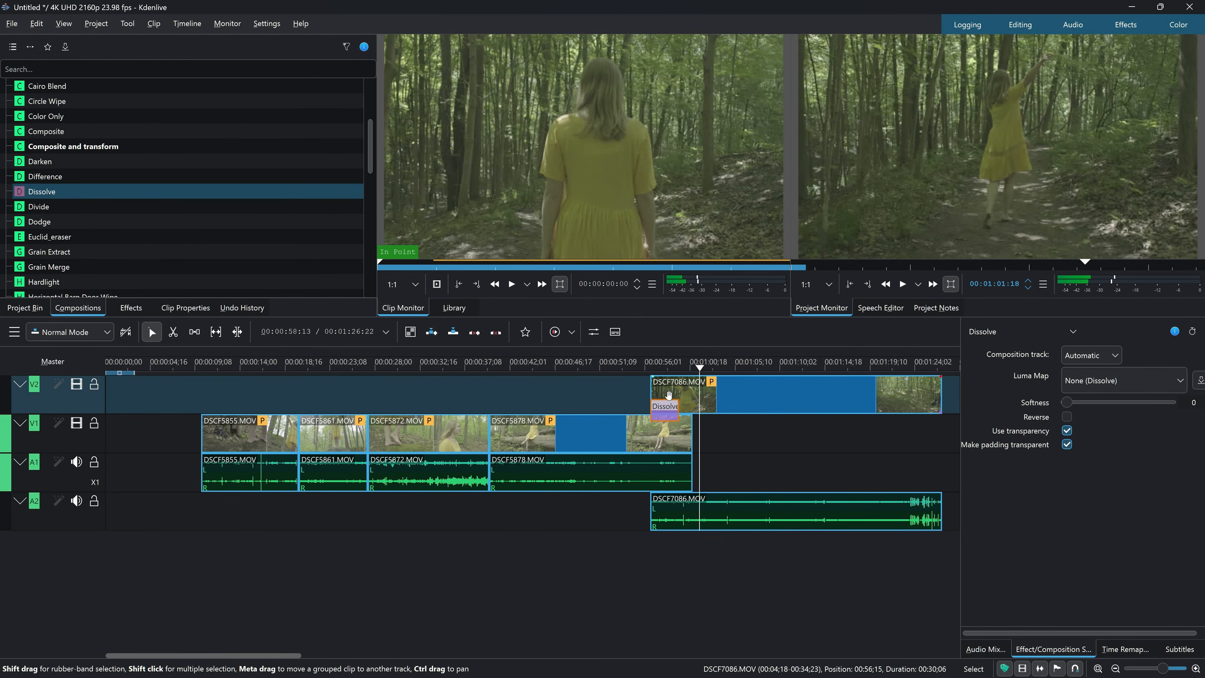
Scrub through the overlap of DSCF5878.MOV and DSCF7086.MOV to preview the Dissolve composition.
key(alt+Left)
key(alt+Left)
key(alt+Left)
scroll(668, 395, up, 5)
scroll(668, 395, down, 5)
mouse_move(494, 369)
mouse_down()
mouse_move(443, 362)
mouse_move(511, 370)
mouse_up()
drag(556, 374, 788, 403)
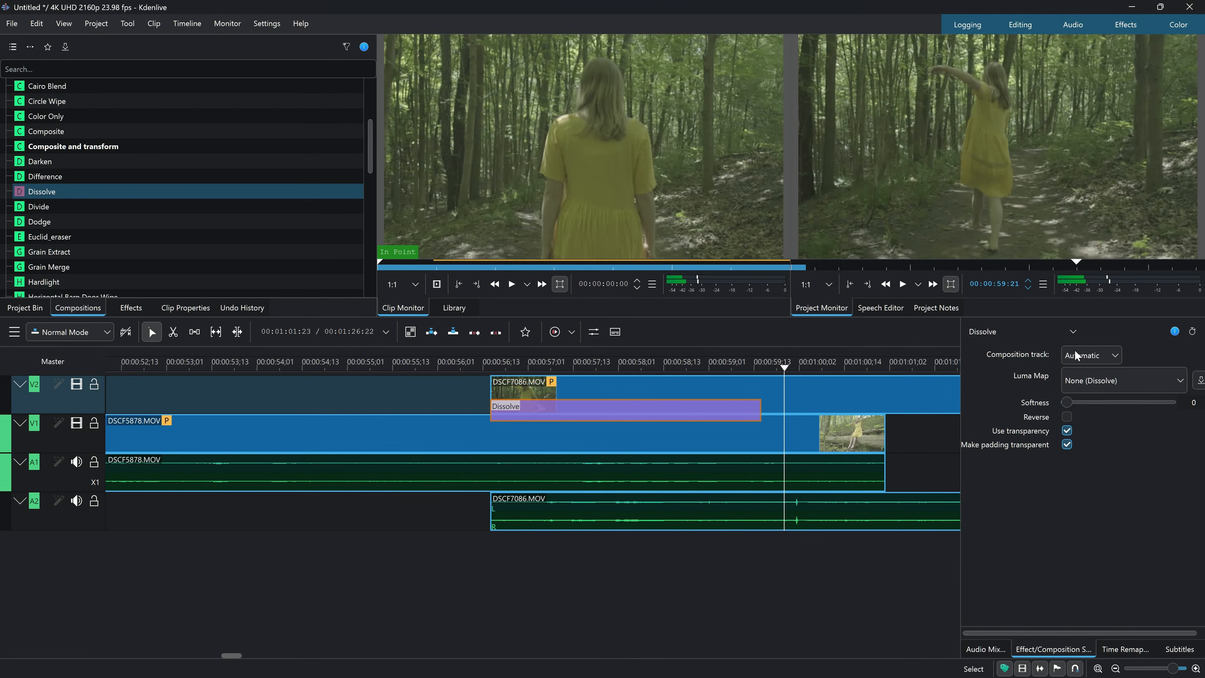
scroll(727, 396, down, 5)
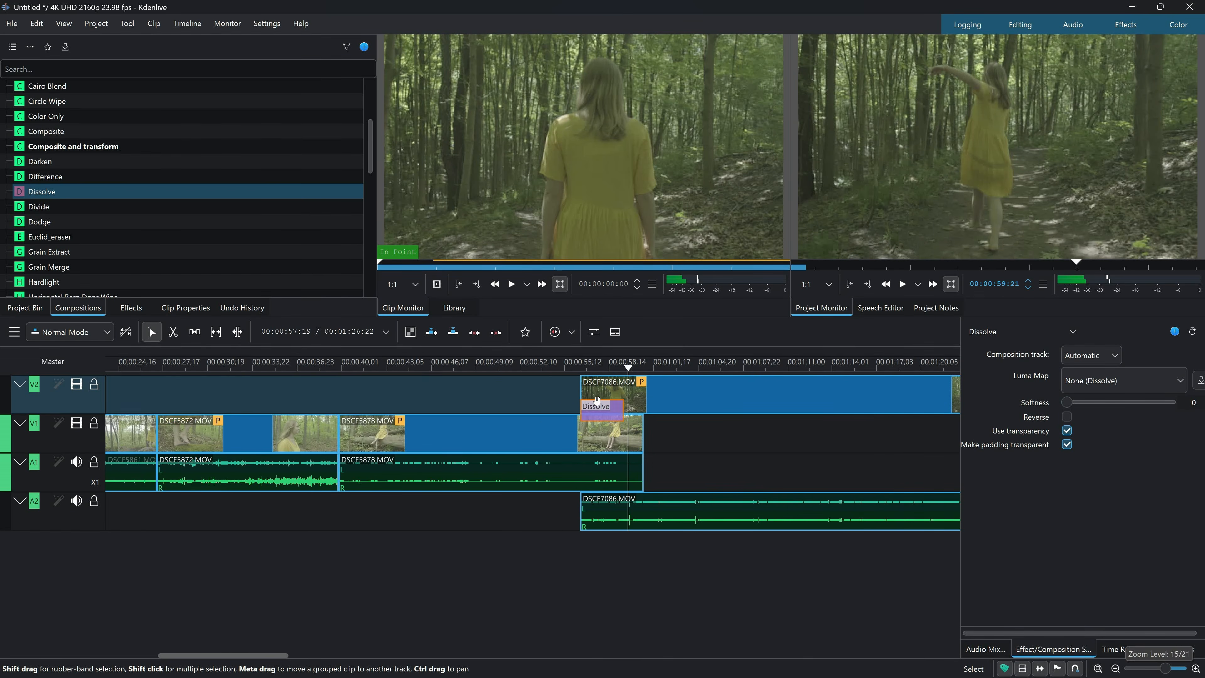
scroll(482, 390, up, 2)
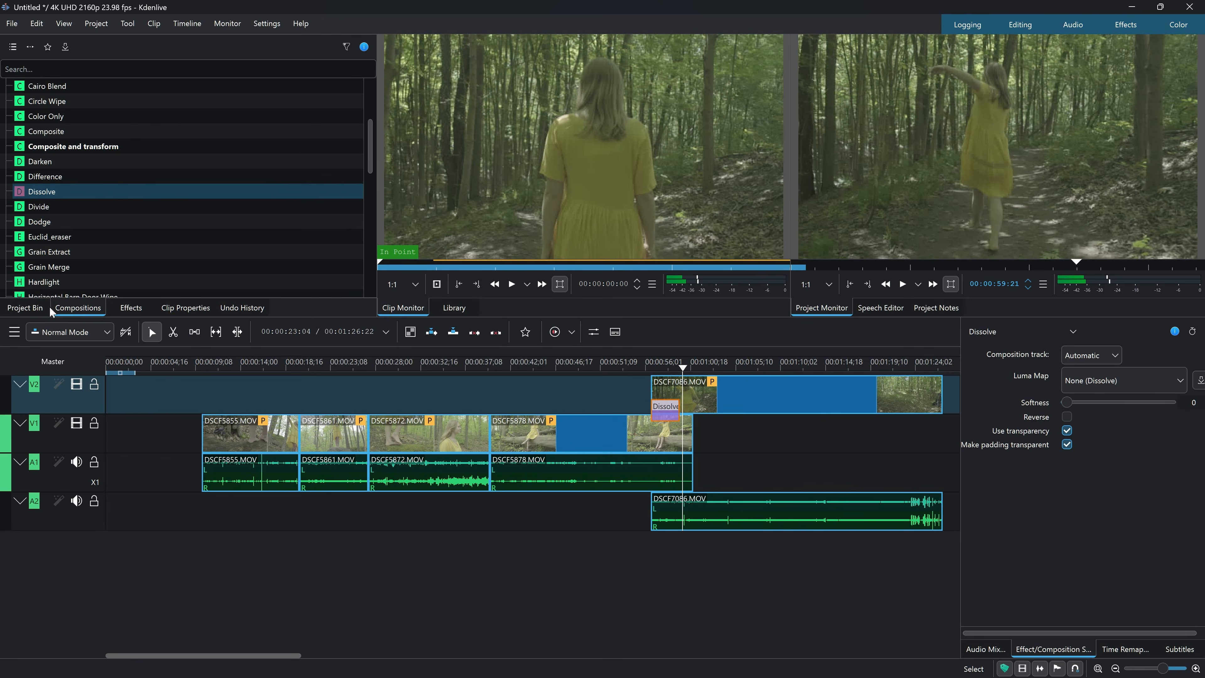
Collapse the B-roll folder, select the Titles folder in the project bin, and start a new title clip.
click(29, 306)
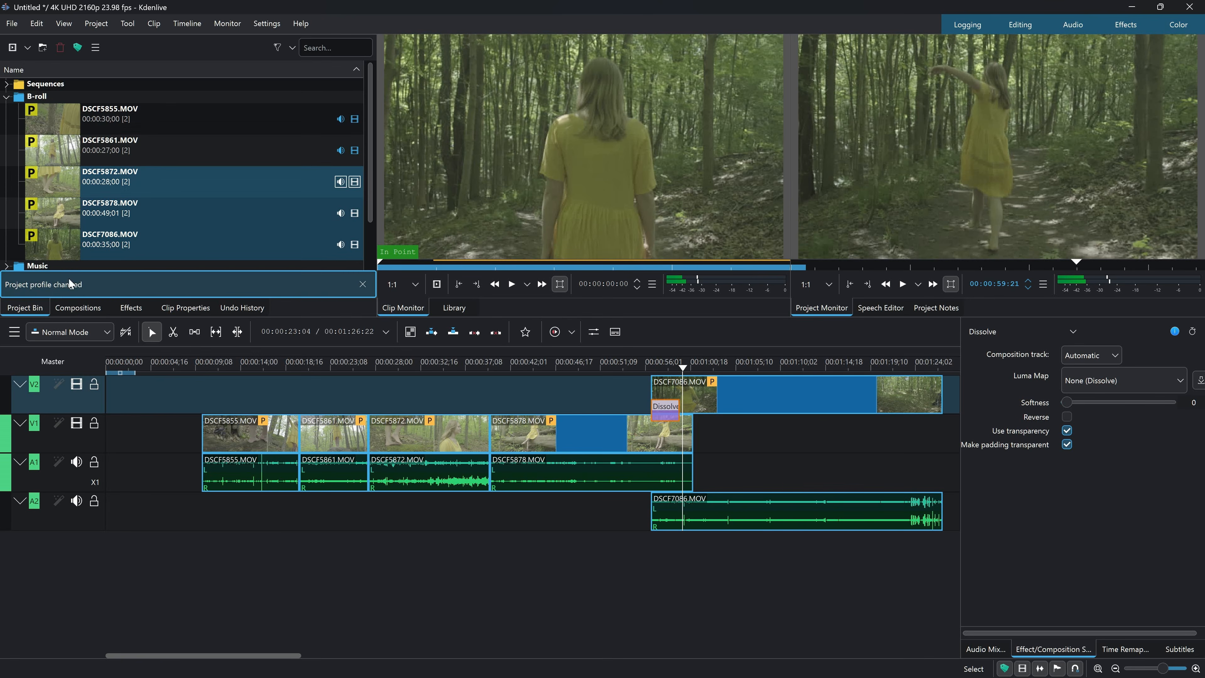
click(7, 97)
click(31, 122)
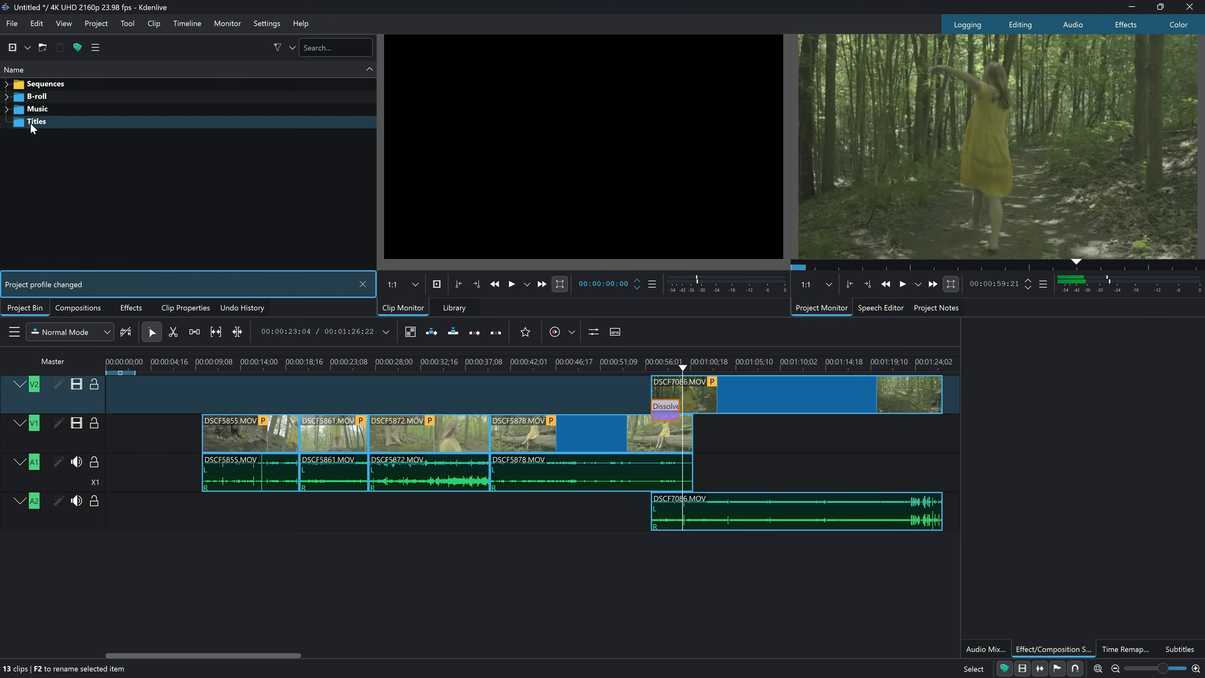
click(65, 166)
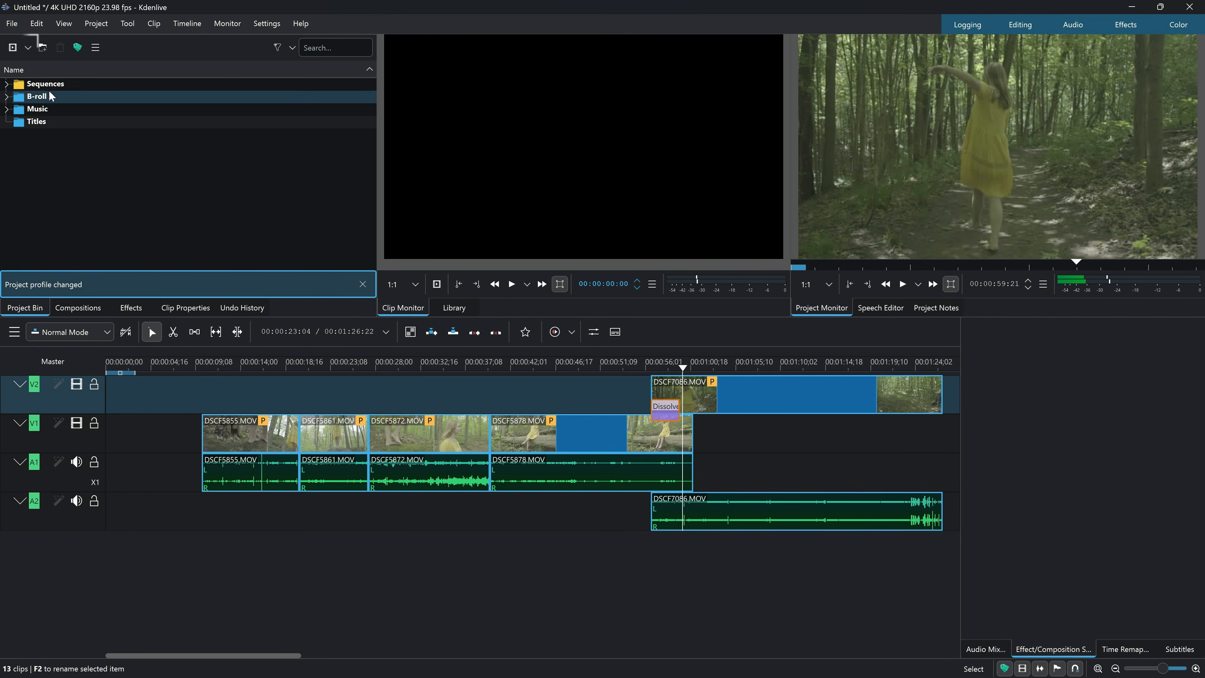
click(83, 49)
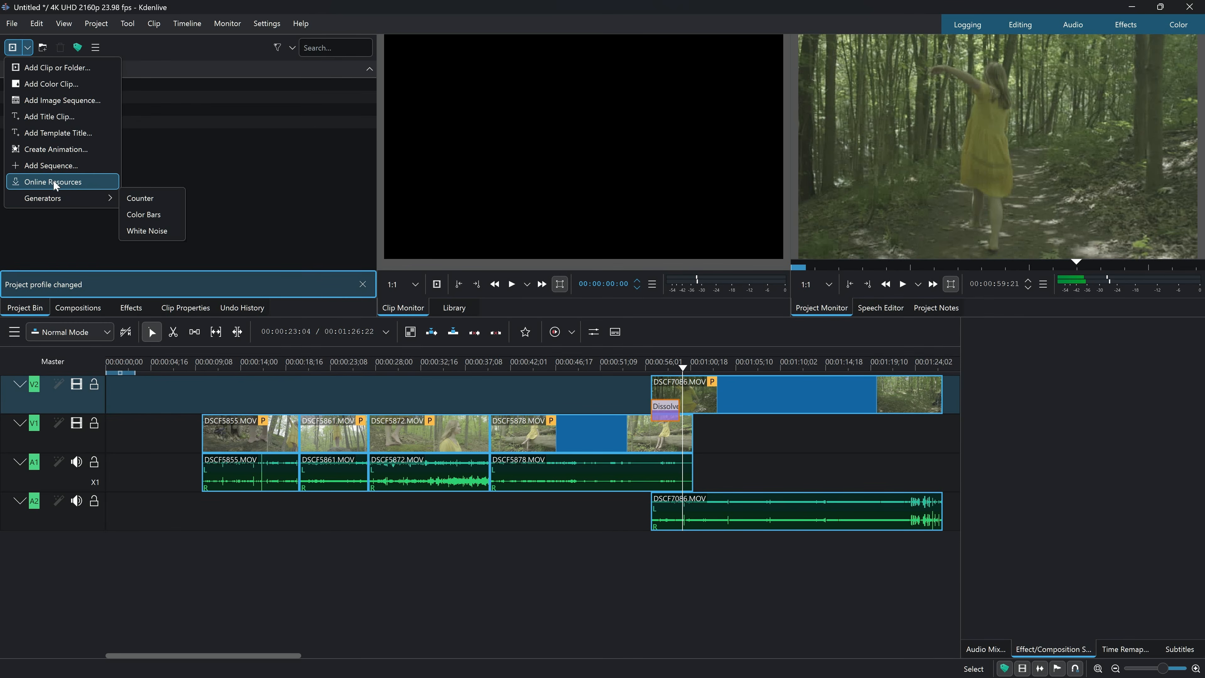
click(44, 121)
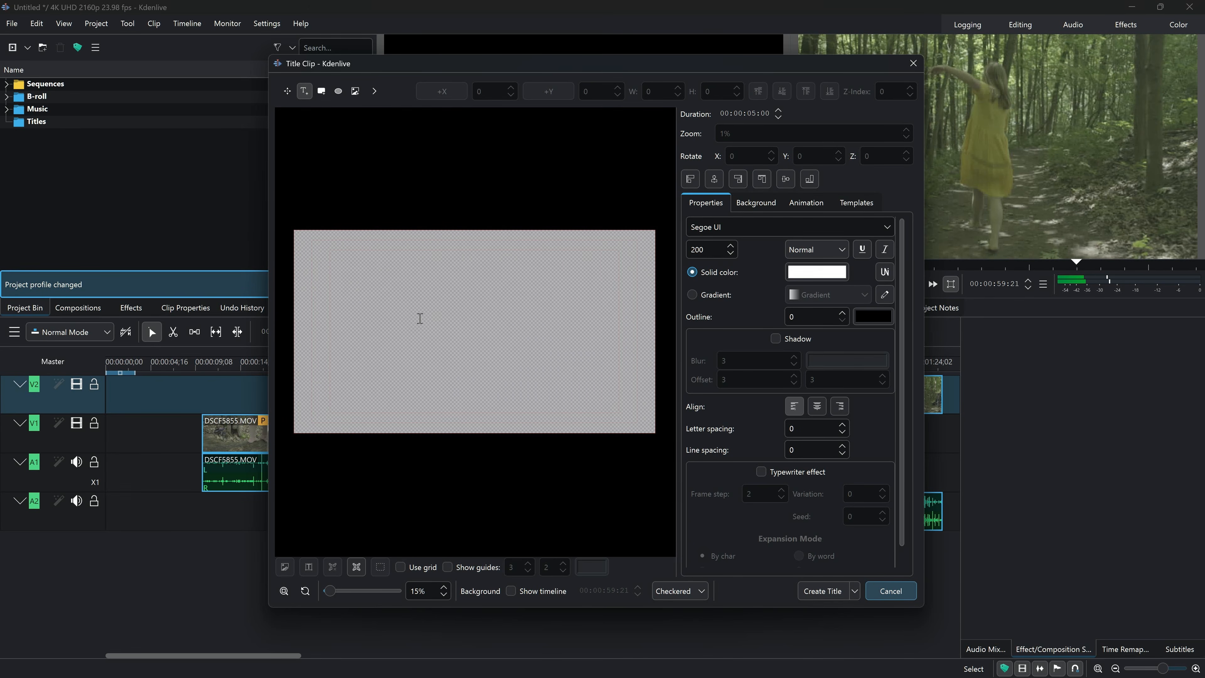
Add the text "Some Text!!!" to the title, set its font size to 250, and centre it horizontally and vertically.
click(411, 311)
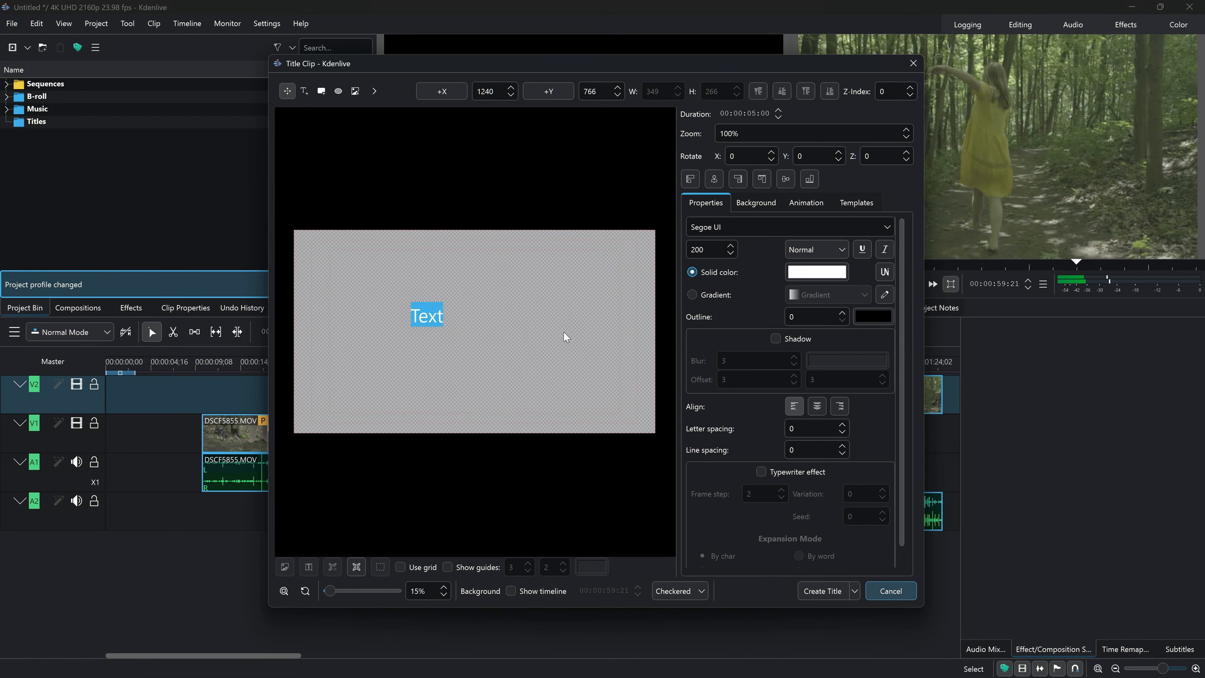
text(Some Text!!!)
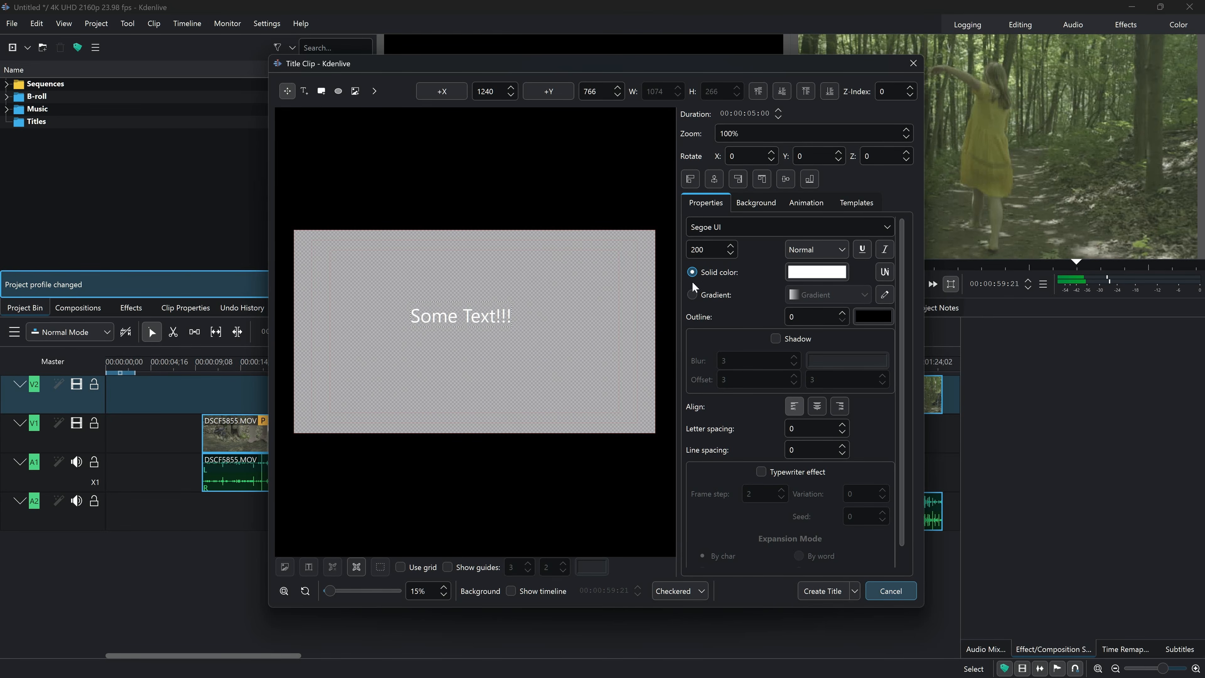
text(250)
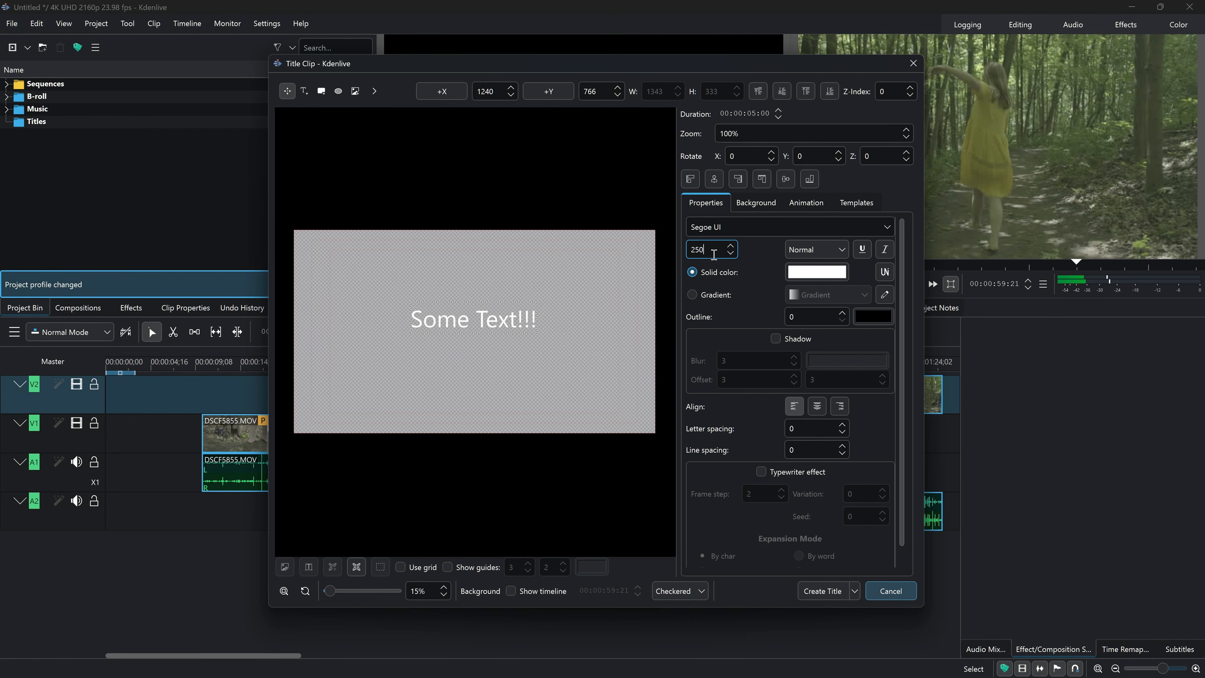
click(716, 180)
click(789, 180)
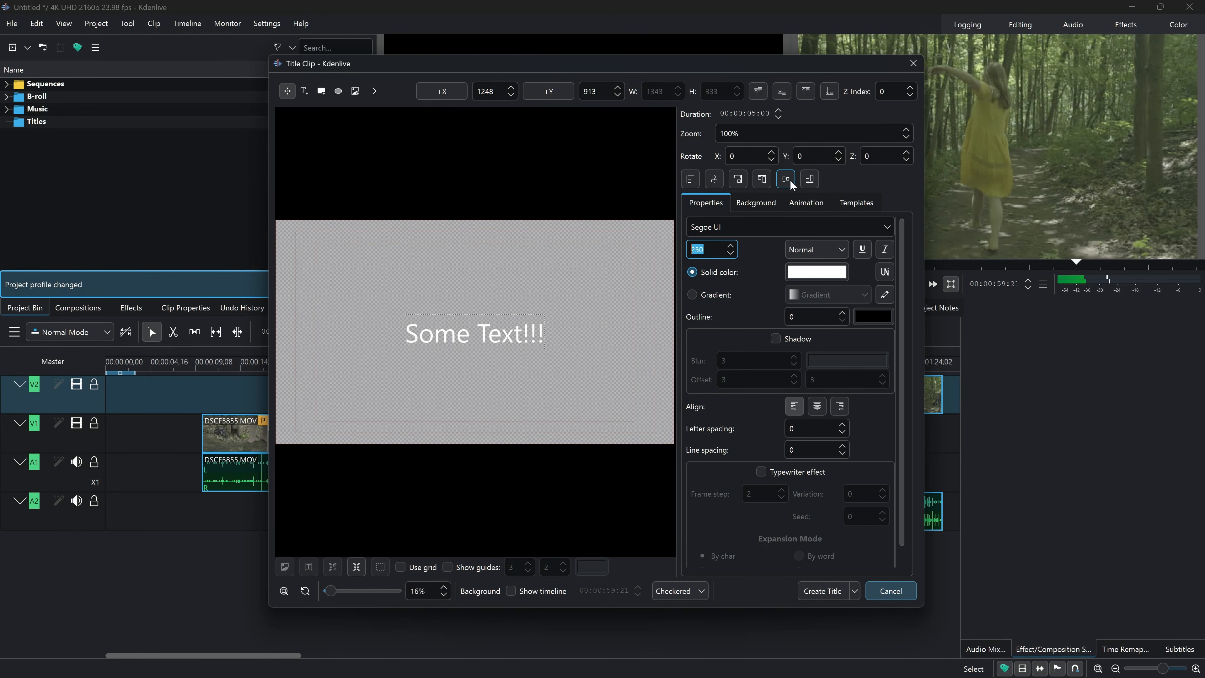
Create the title and open the Some Text!!! clip from the Titles folder in the clip monitor.
click(822, 592)
click(101, 191)
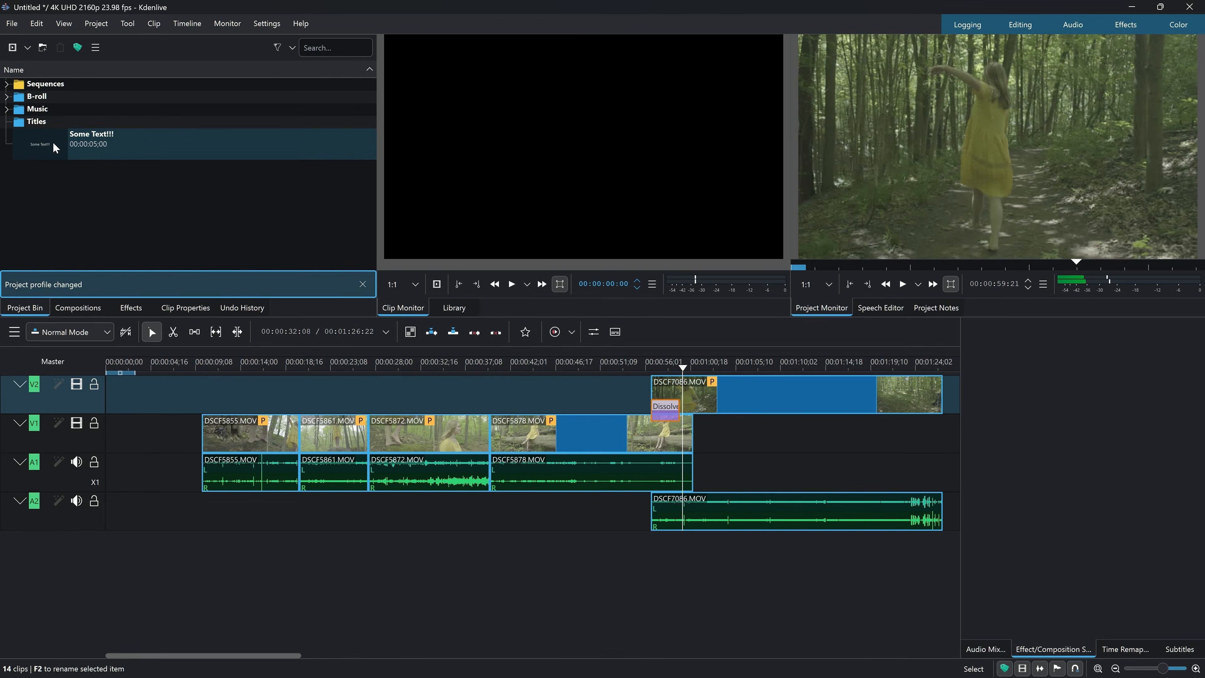
click(47, 143)
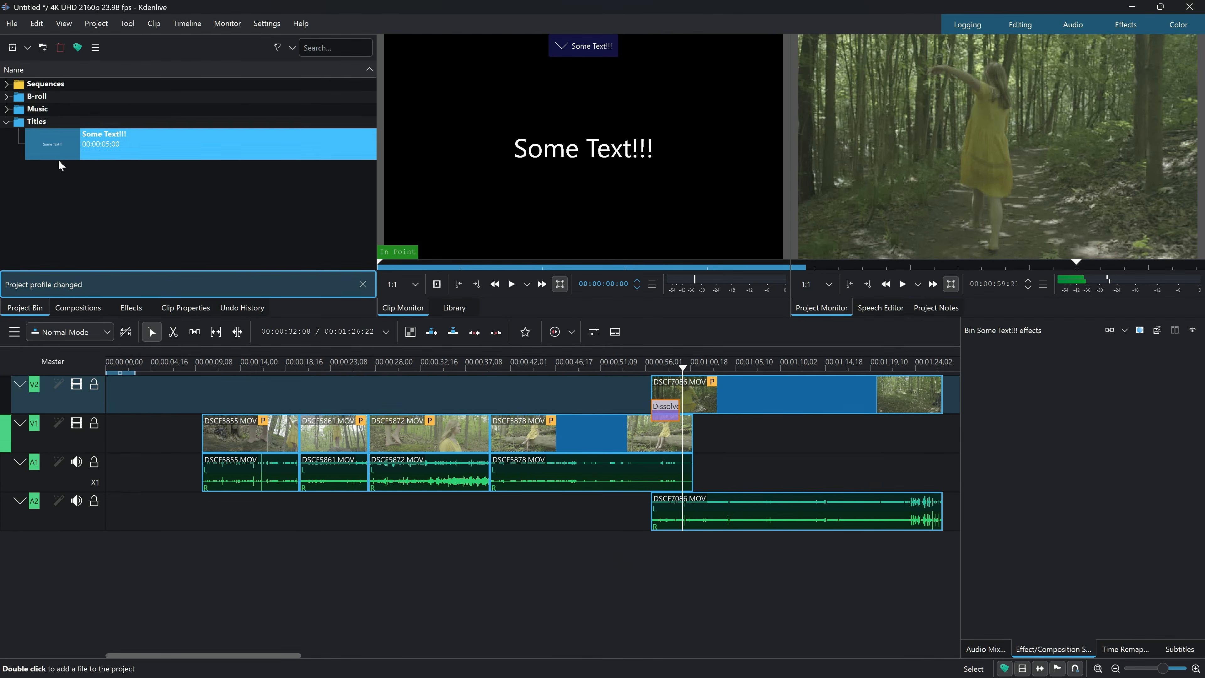
Place the Some Text!!! title clip on track V2 in the gap before DSCF7086.MOV.
drag(63, 148, 571, 373)
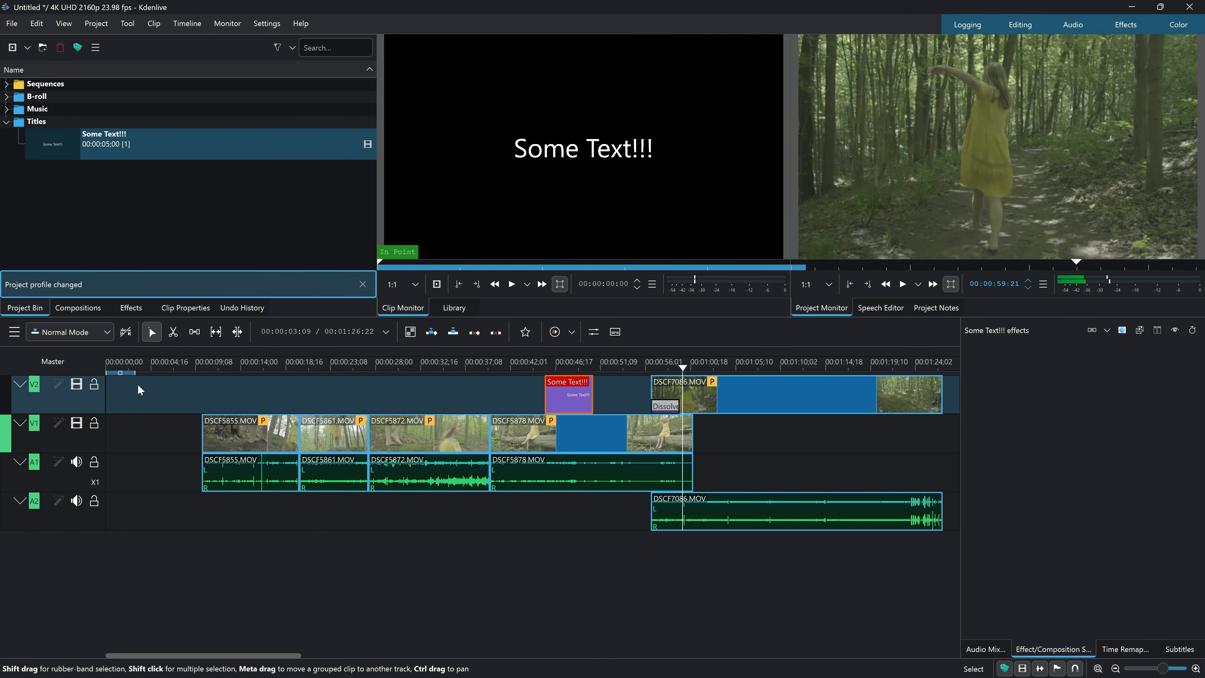
Insert two video tracks above V2 and move the Some Text!!! title onto V3, starting before DSCF5878.MOV.
right_click(65, 399)
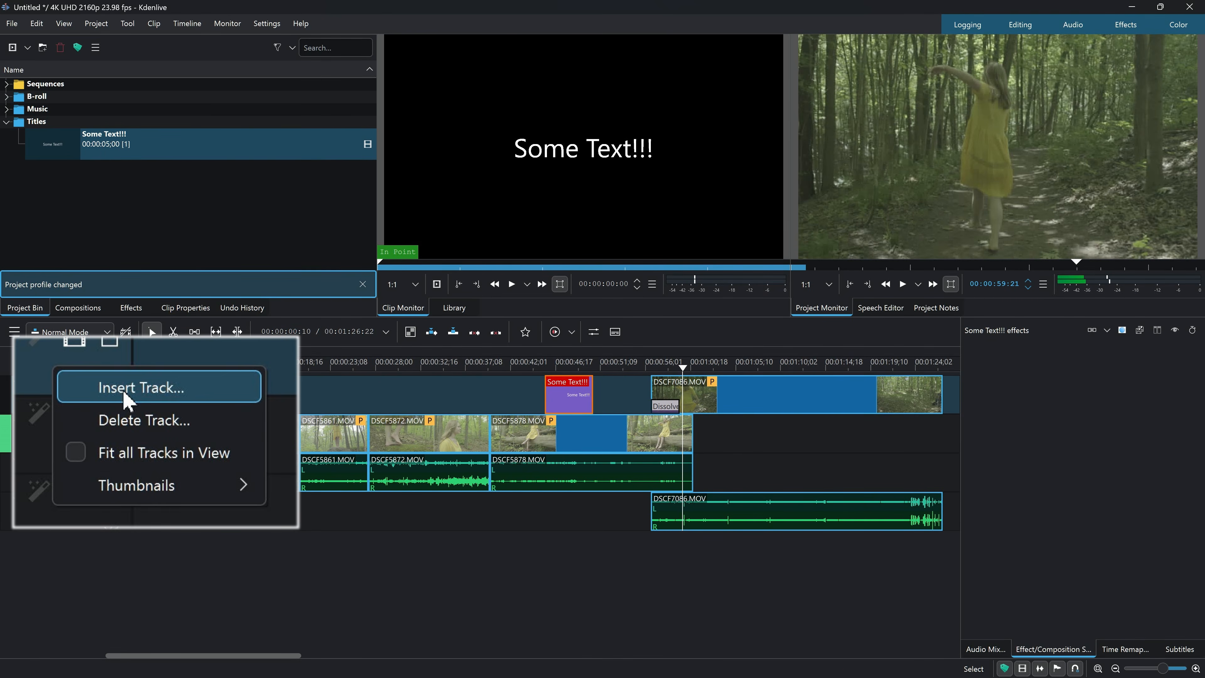
click(127, 388)
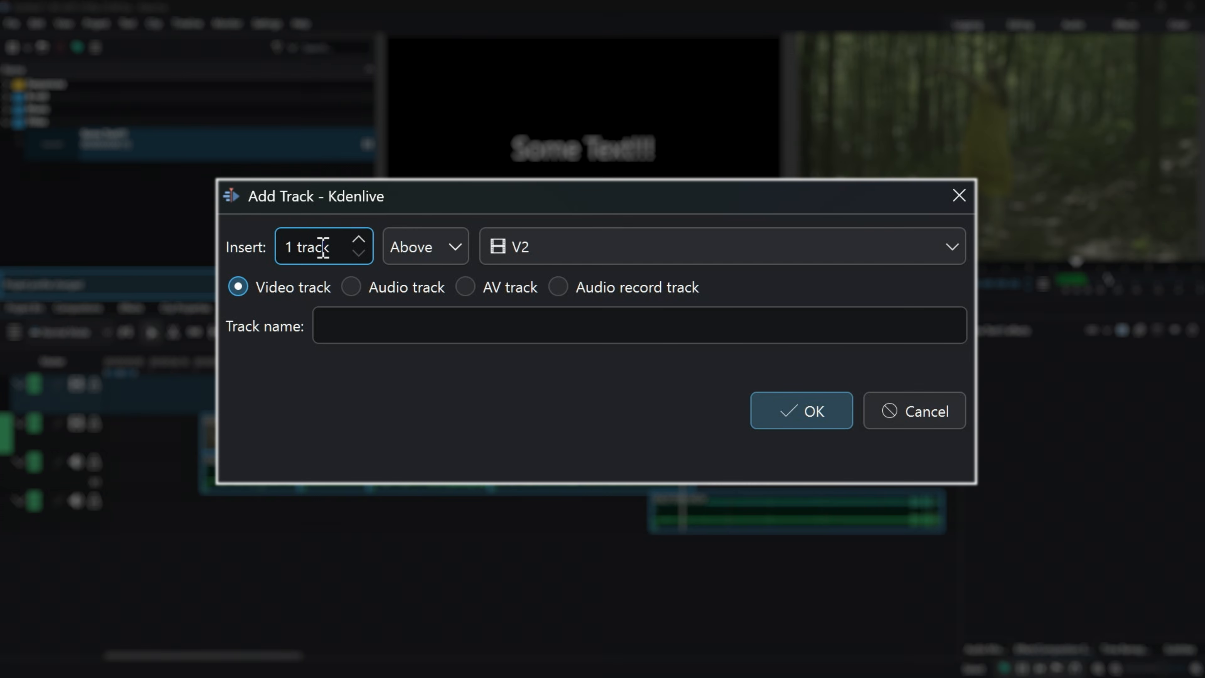
click(358, 238)
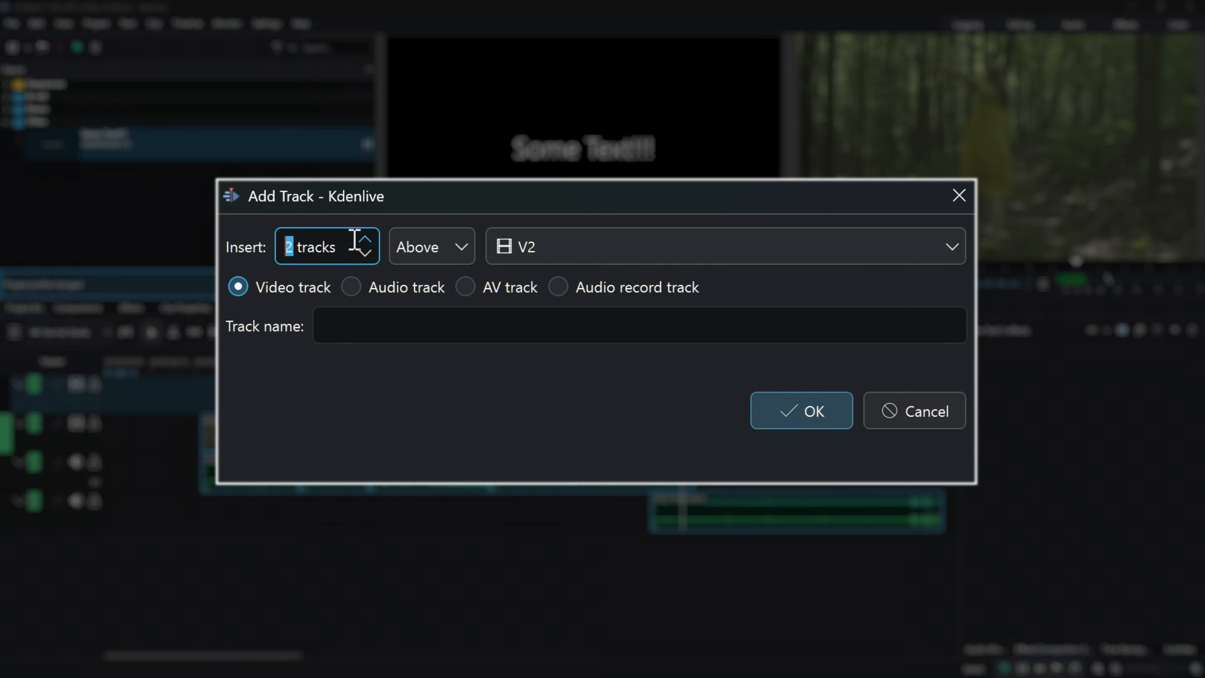
click(462, 256)
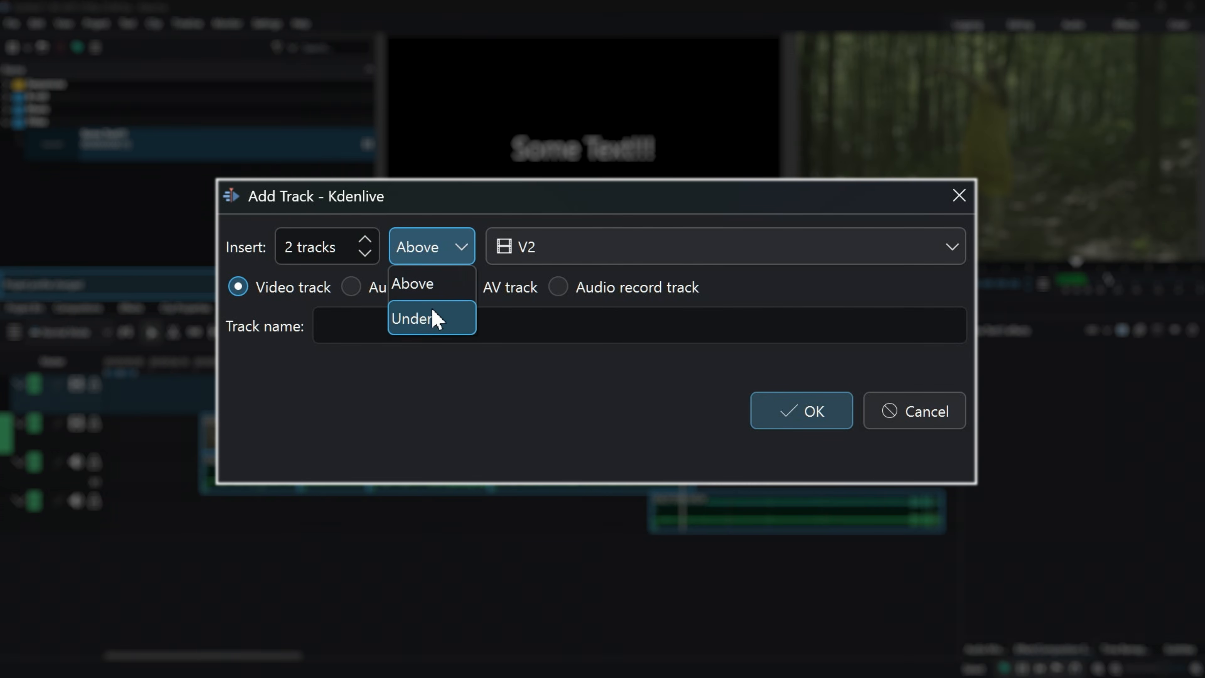
click(549, 250)
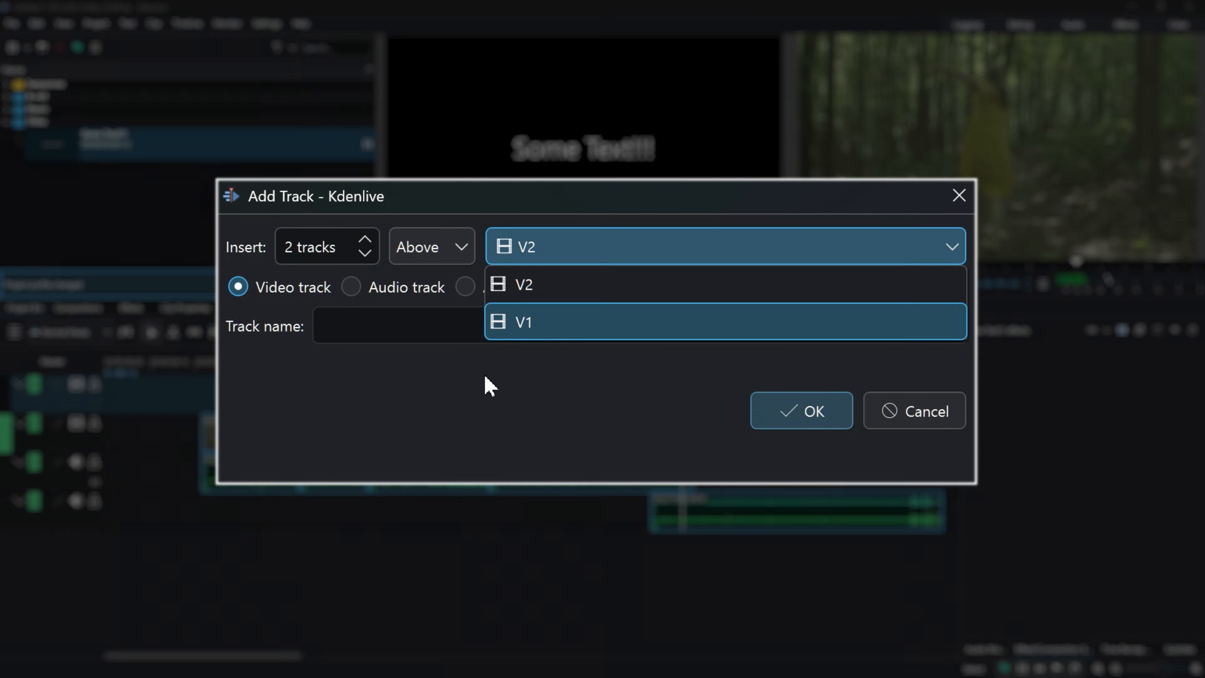
click(450, 389)
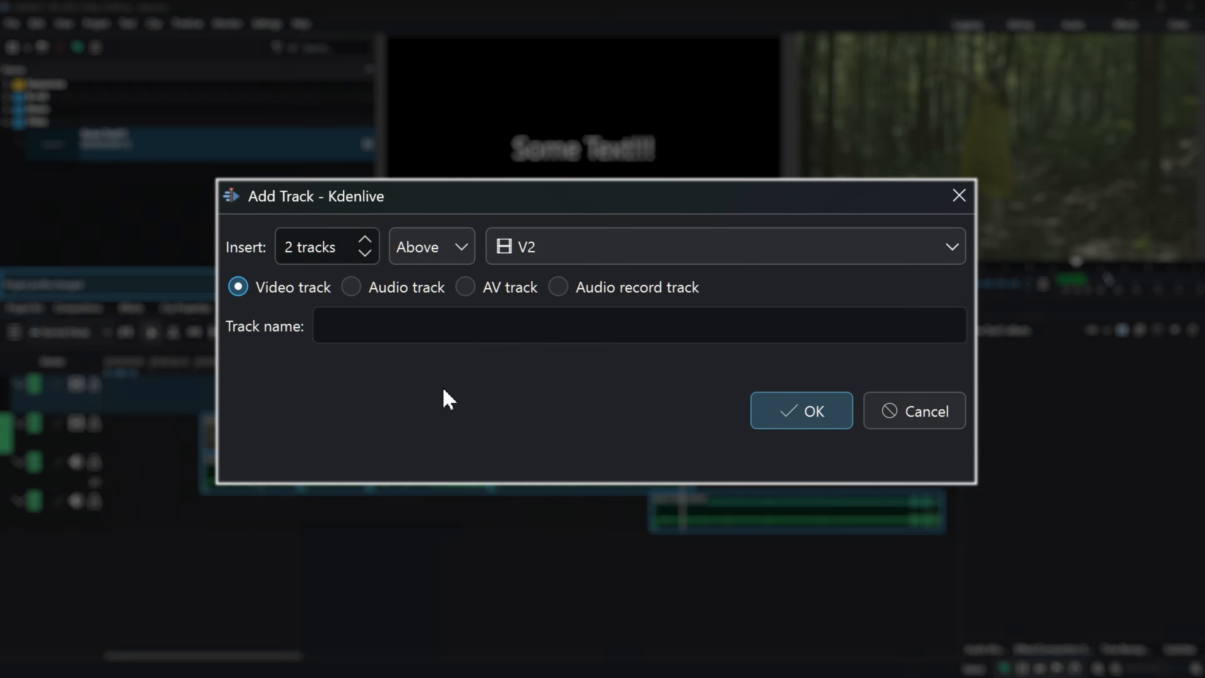
click(793, 413)
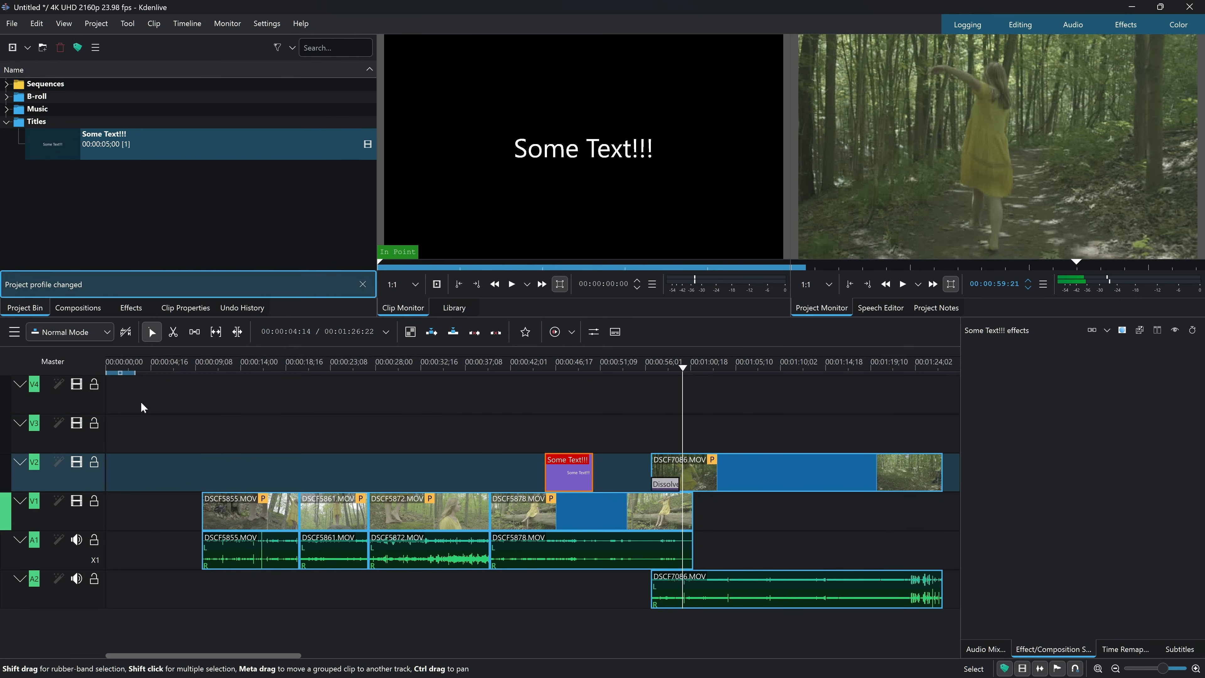
drag(562, 470, 476, 439)
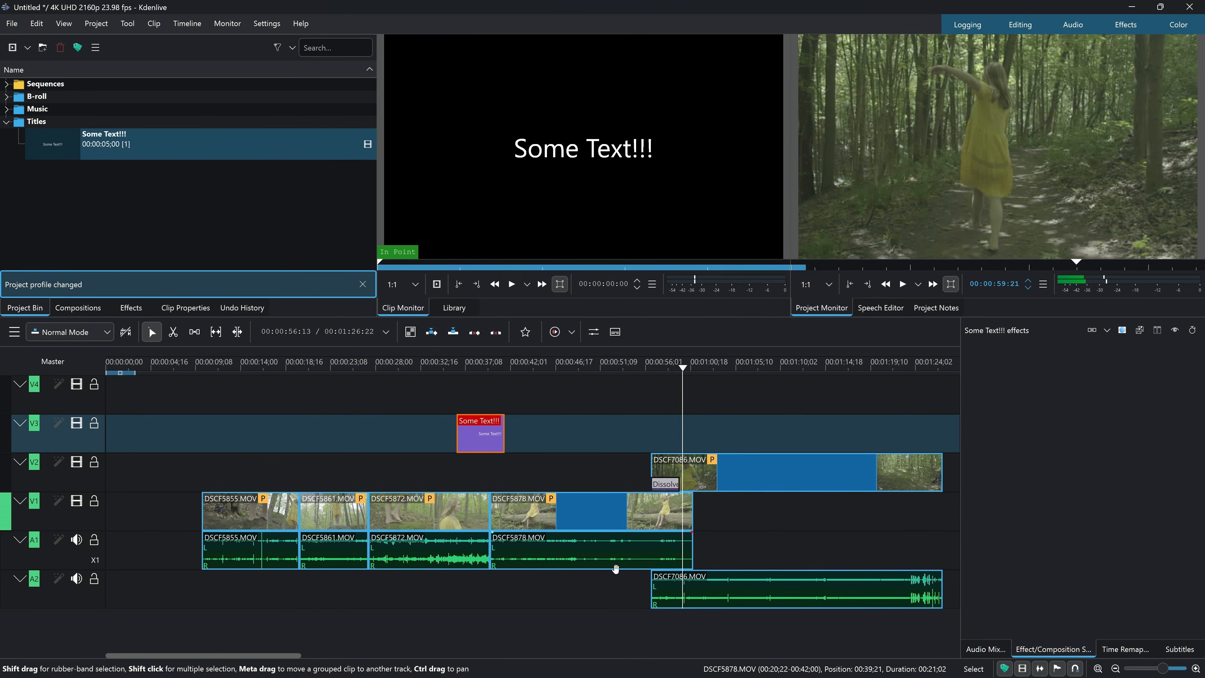
Select several B-roll clips in the timeline to check how their video and audio parts are grouped.
click(269, 557)
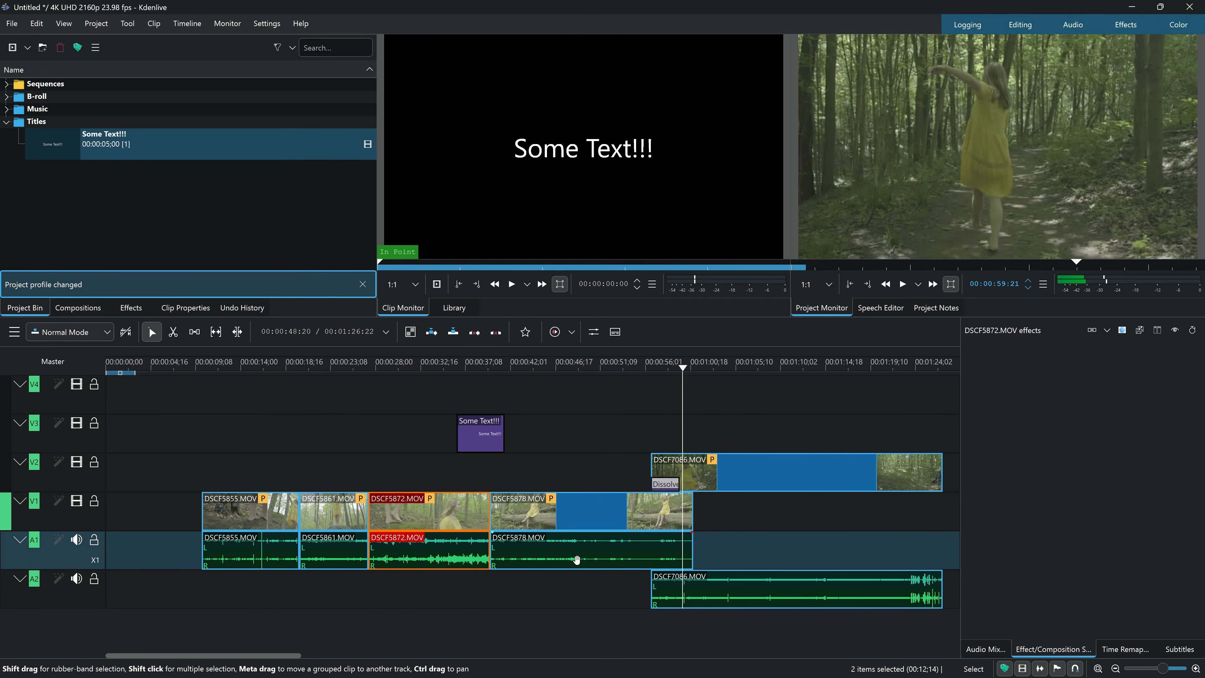
click(785, 578)
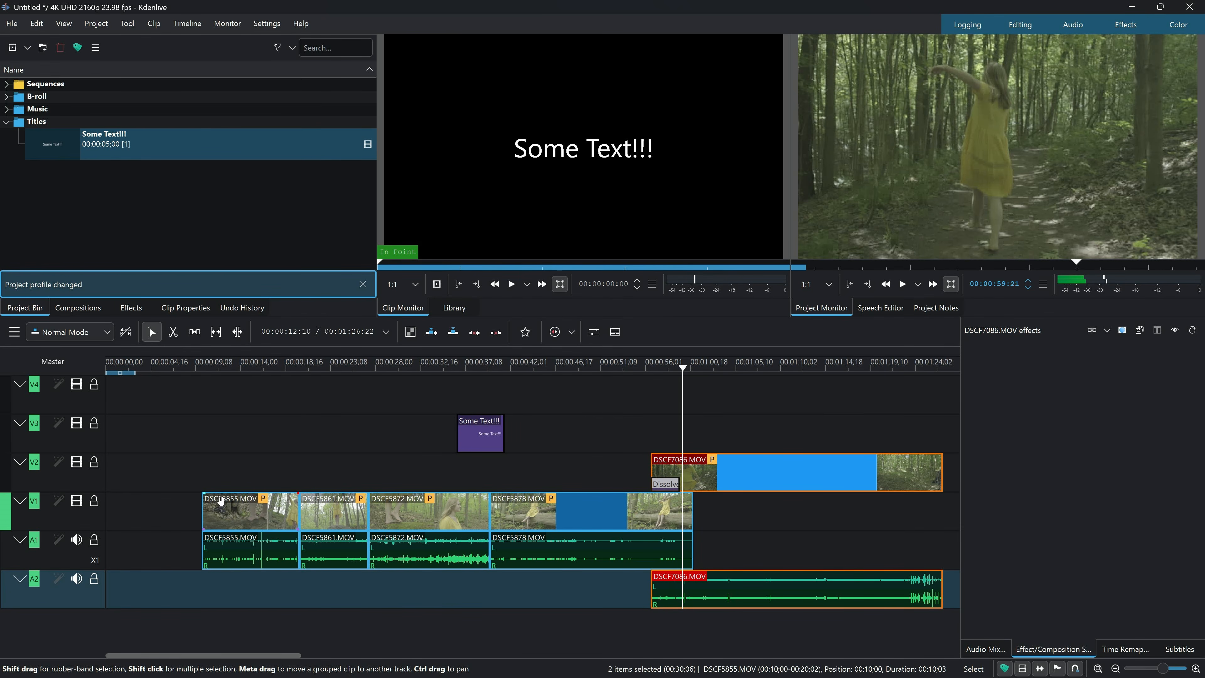
click(560, 522)
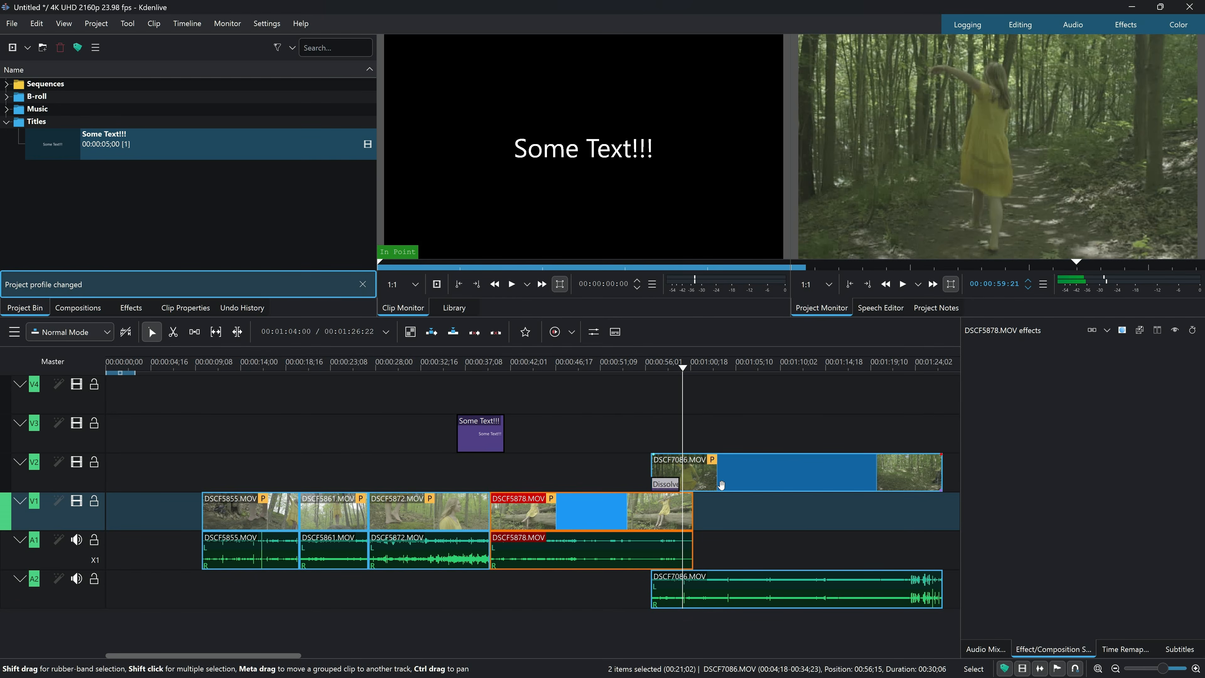
click(724, 474)
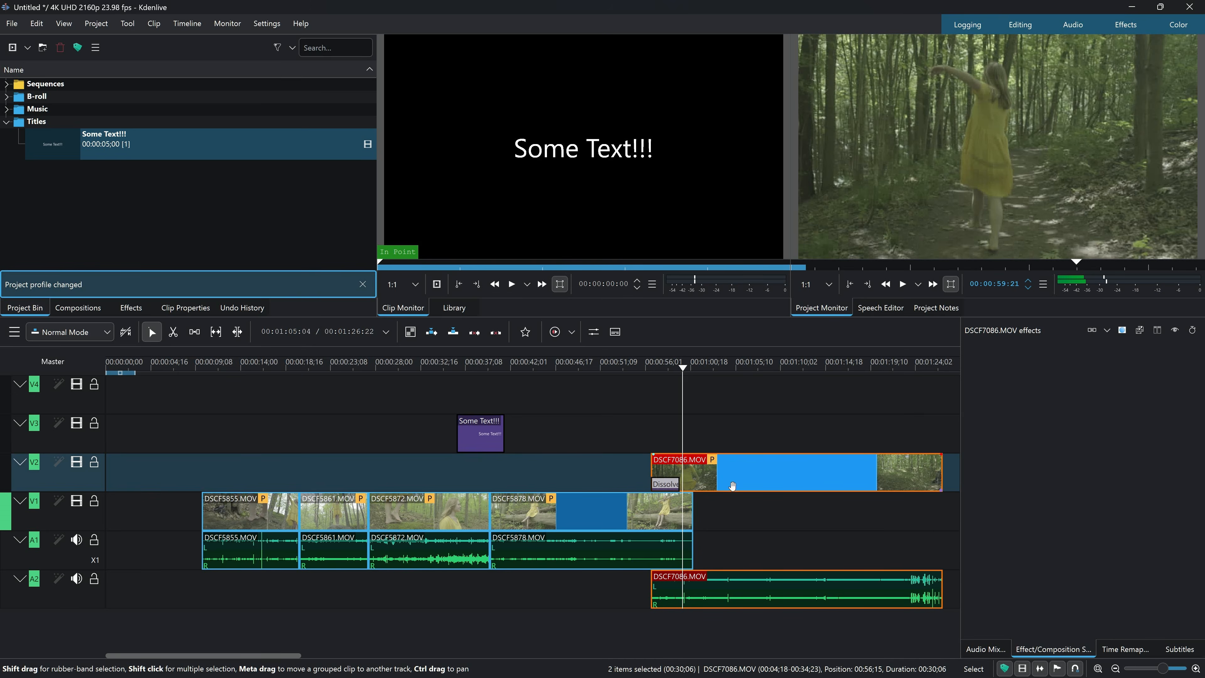
Select the video and audio parts of DSCF7086.MOV individually, try shifting the audio slightly, and undo the shift.
click(729, 587)
click(733, 481)
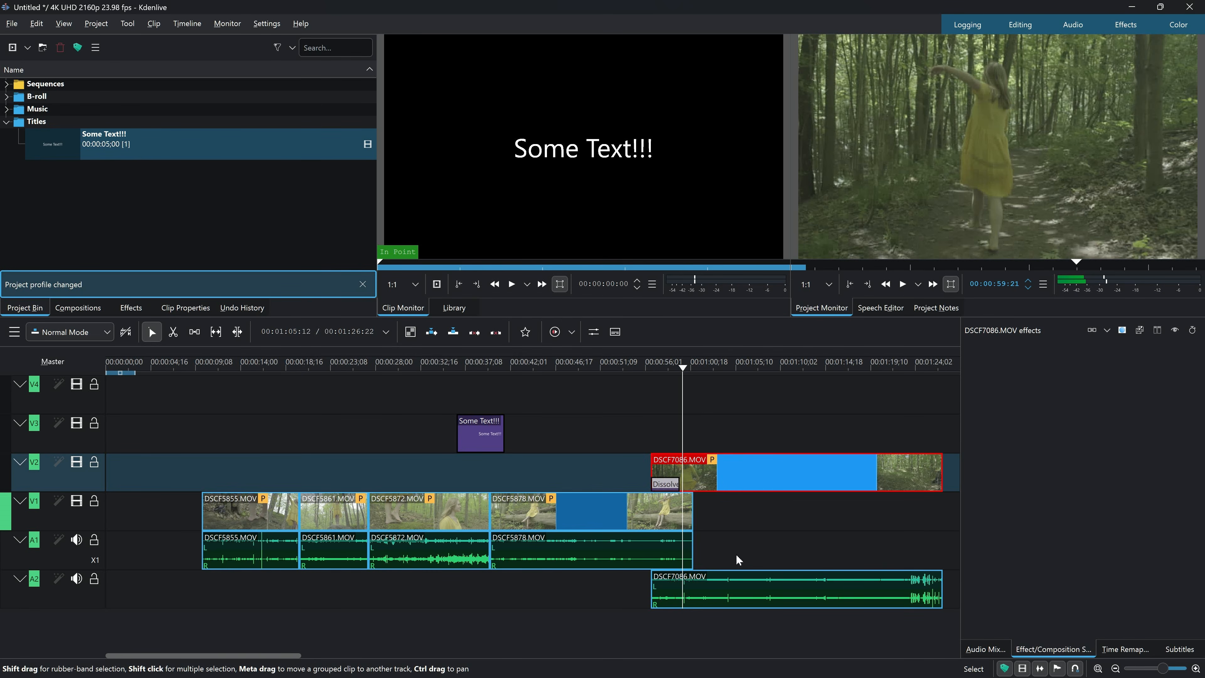
click(730, 589)
mouse_move(721, 588)
mouse_down()
mouse_move(731, 598)
mouse_move(706, 598)
mouse_up()
key(ctrl+z)
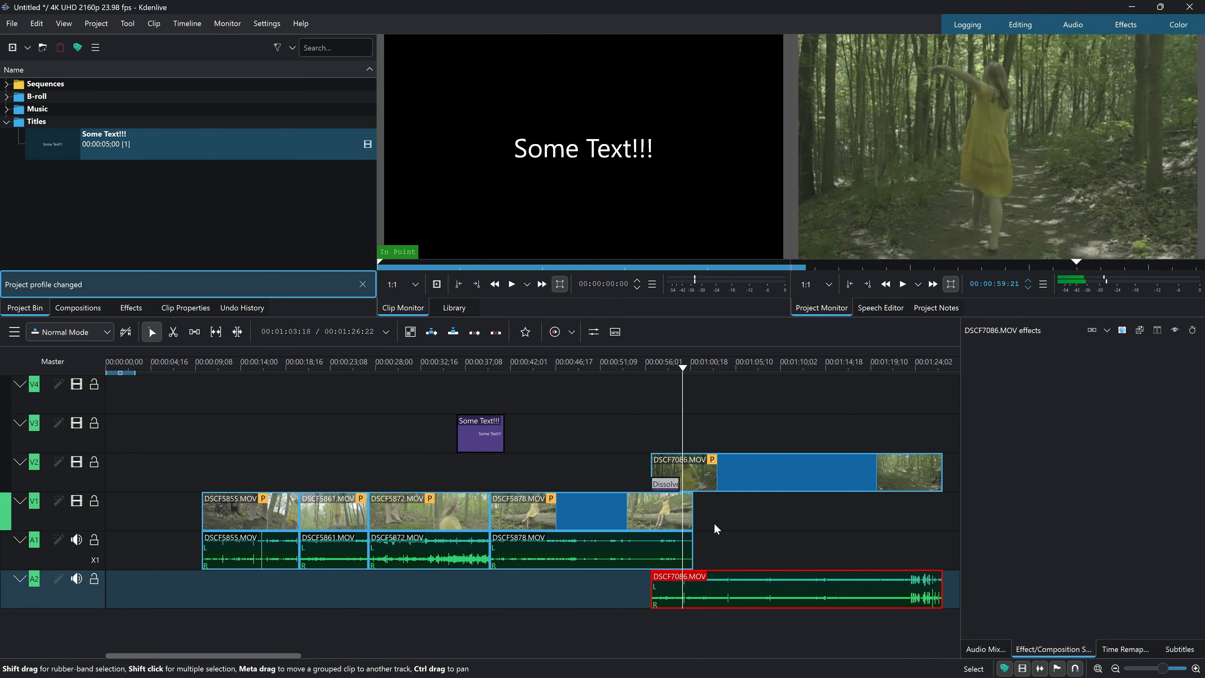
Ungroup the video and audio of DSCF7086.MOV and select each part separately.
click(730, 471)
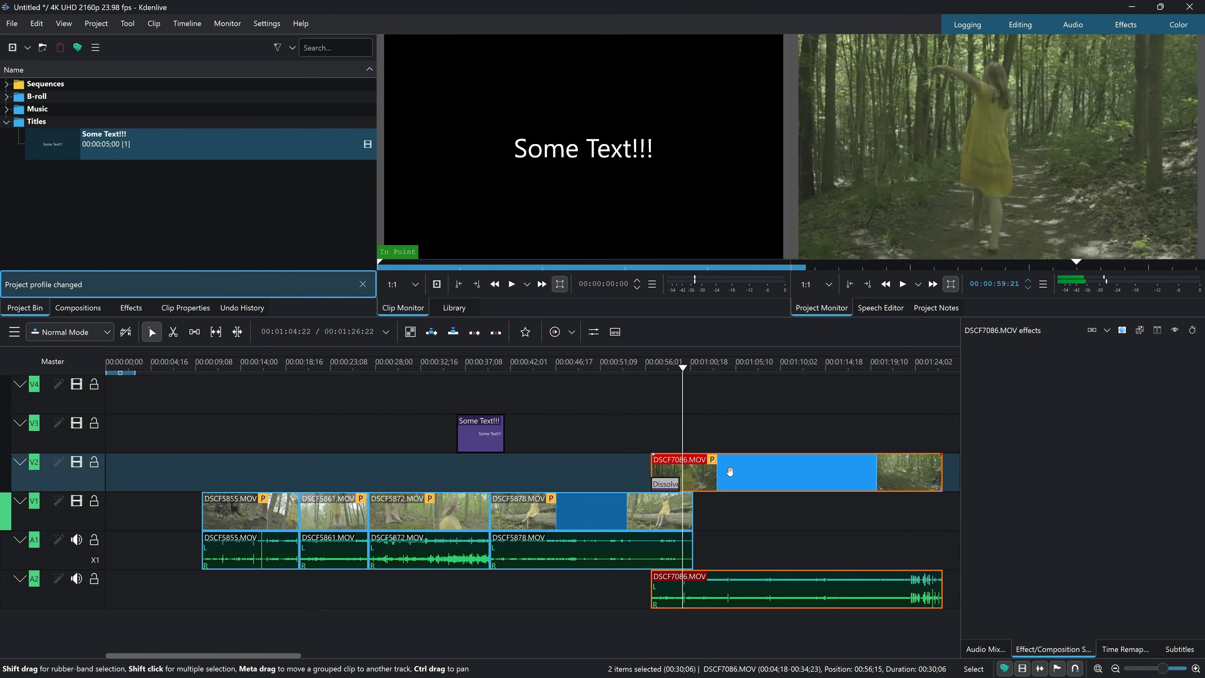
right_click(729, 471)
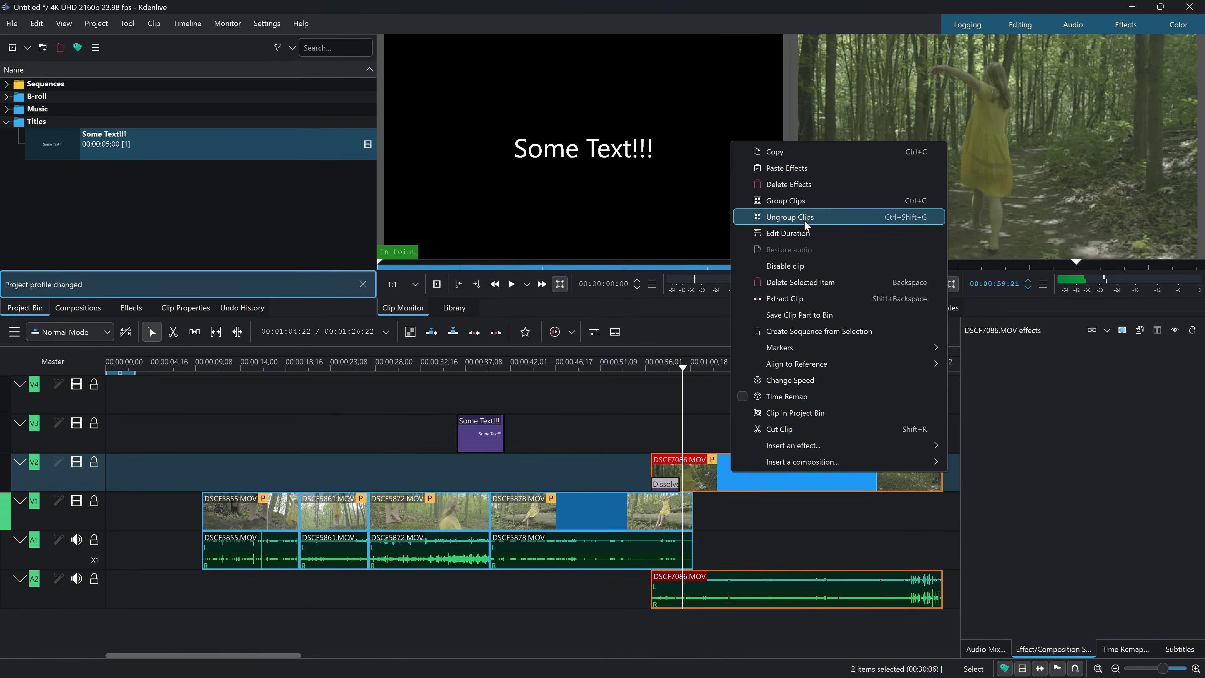
click(786, 219)
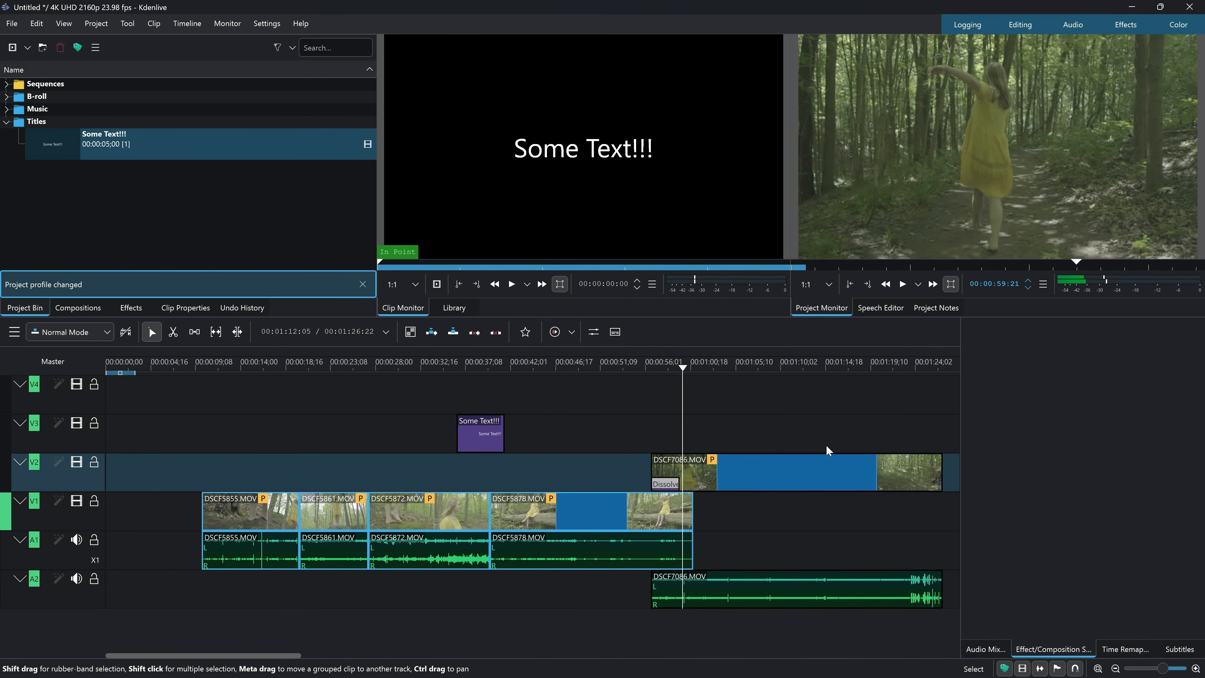
click(743, 463)
click(733, 597)
click(747, 460)
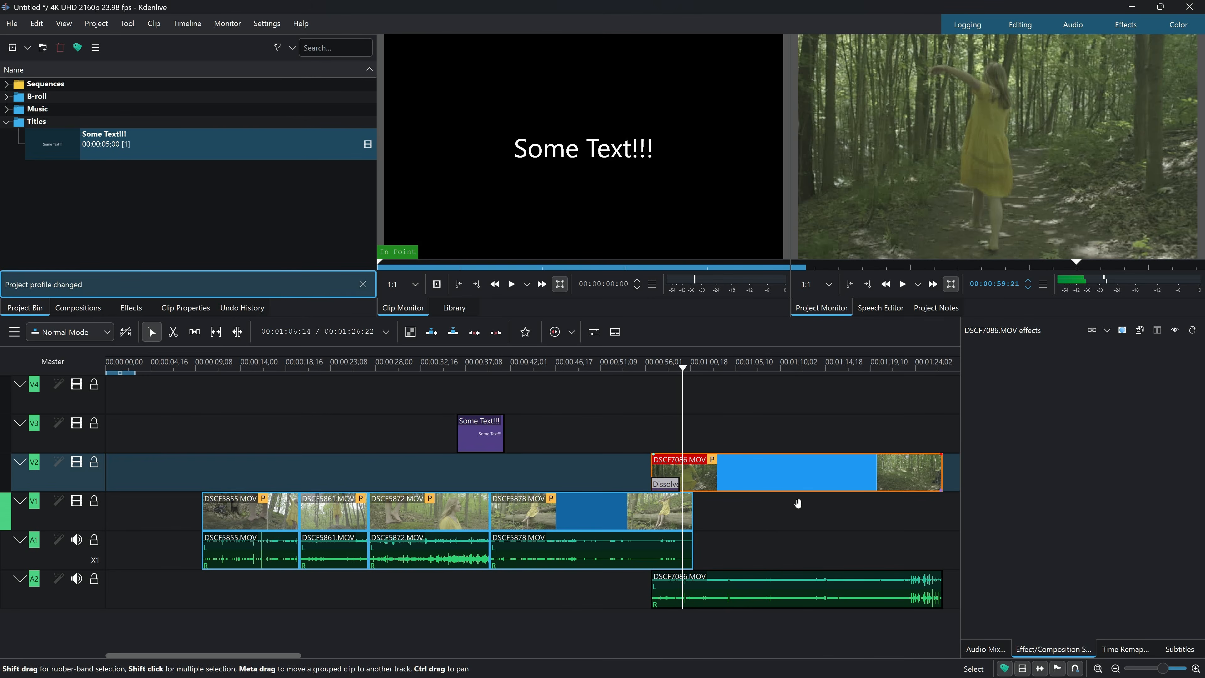
Select the video and audio parts of DSCF7086.MOV together and group them again.
click(749, 598)
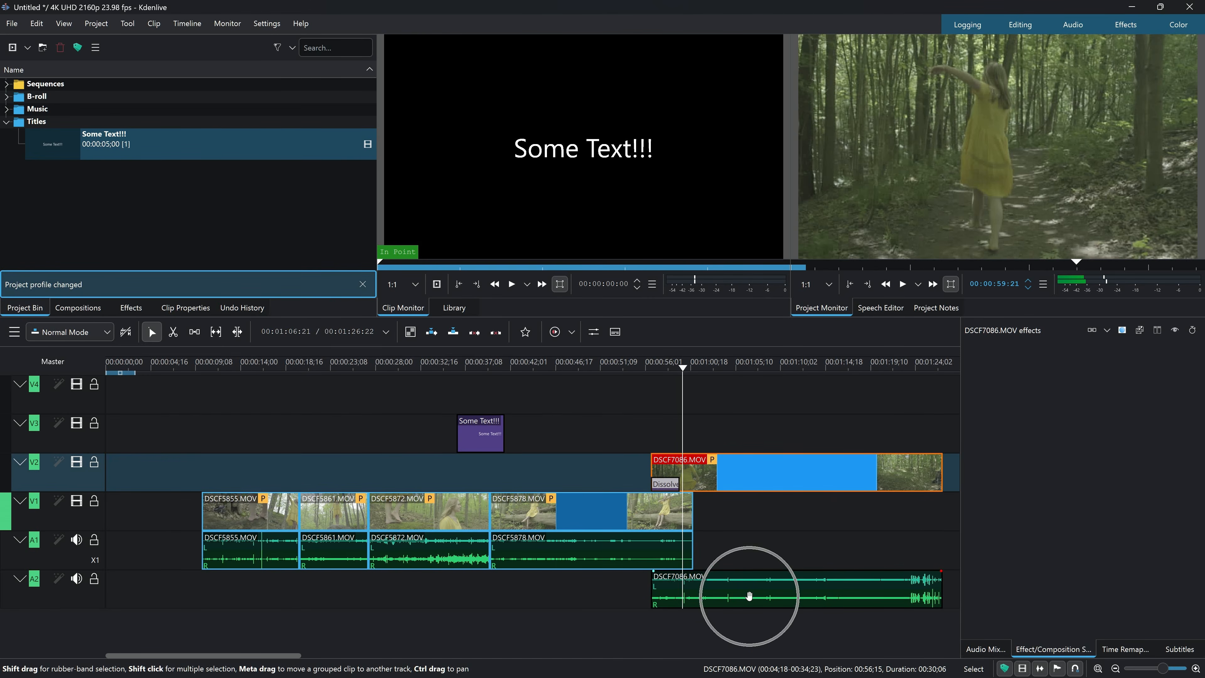
shift+click(736, 592)
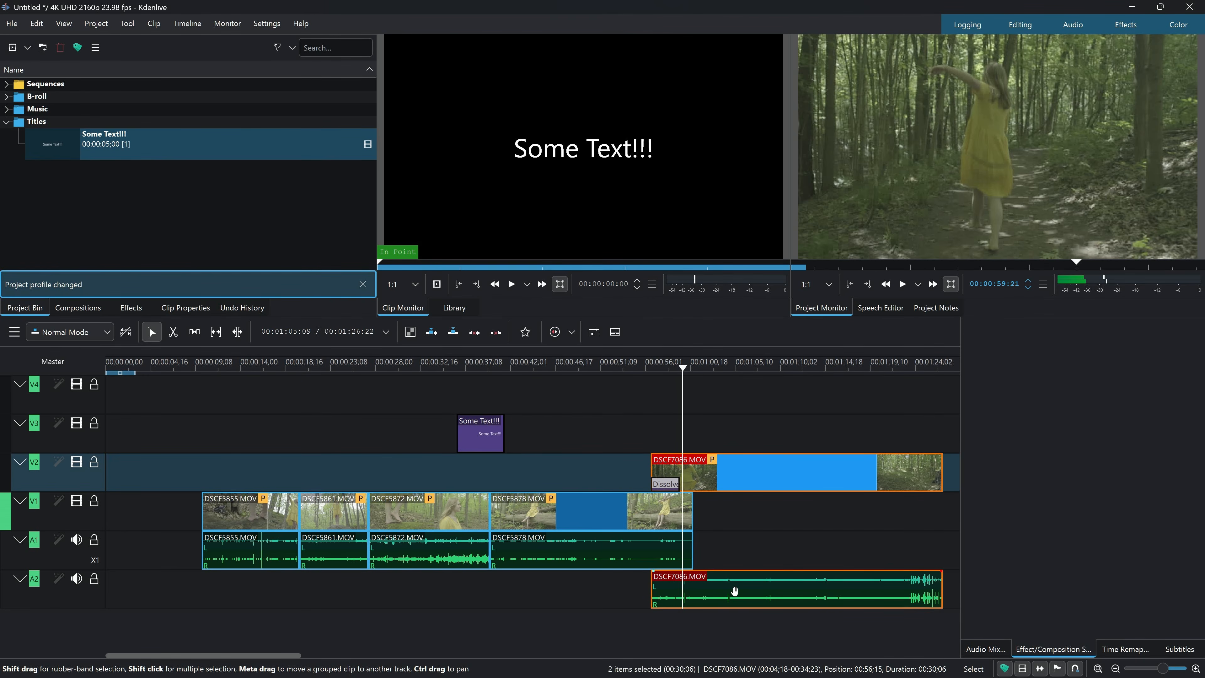
drag(727, 432, 794, 623)
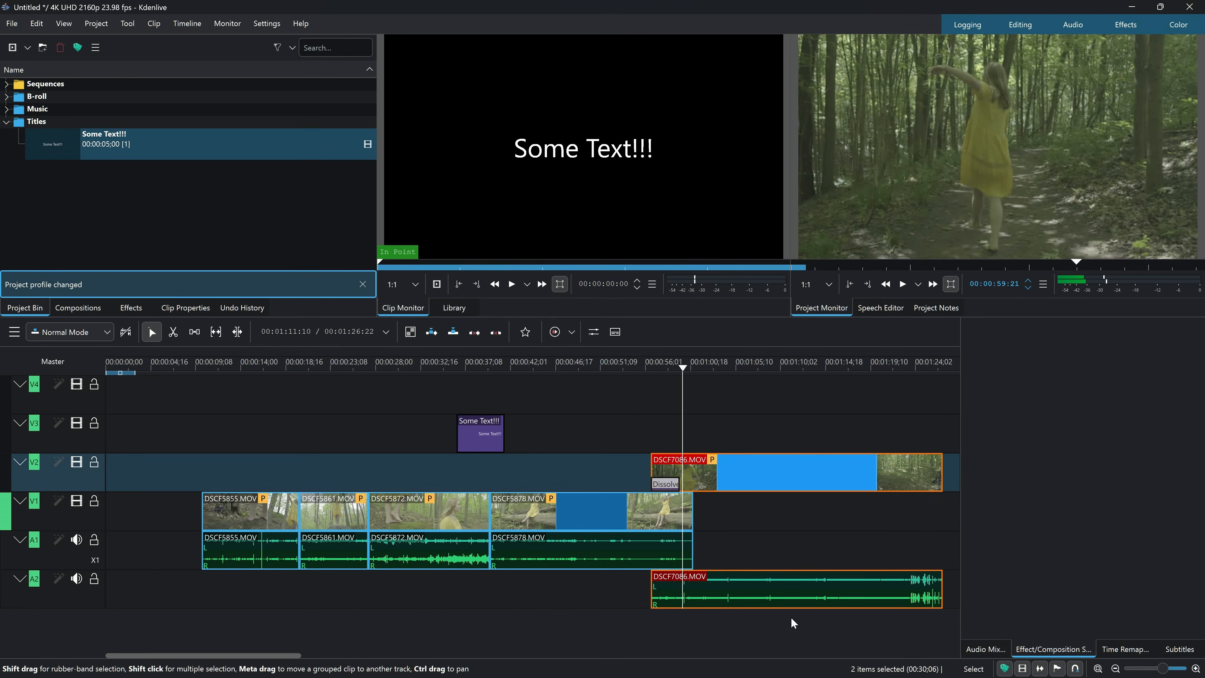
right_click(749, 477)
click(802, 209)
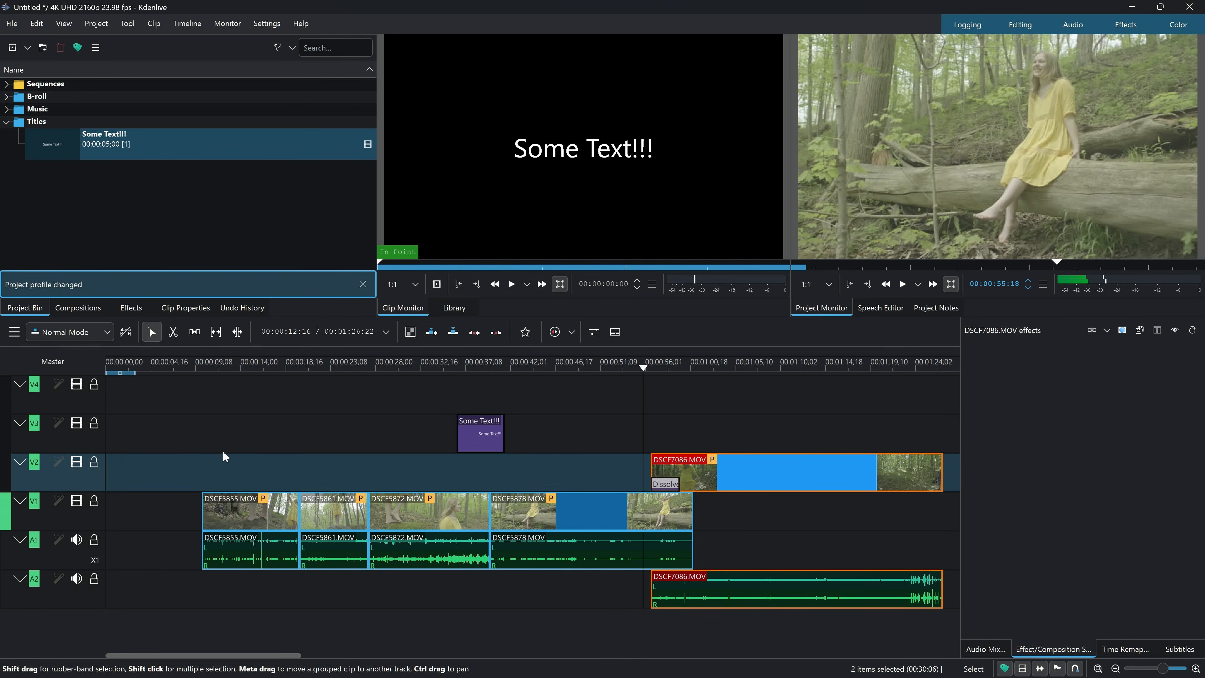
Ungroup all the B-roll clips on V1 and V2 from their audio and delete every audio clip on A1 and A2.
drag(221, 463, 899, 592)
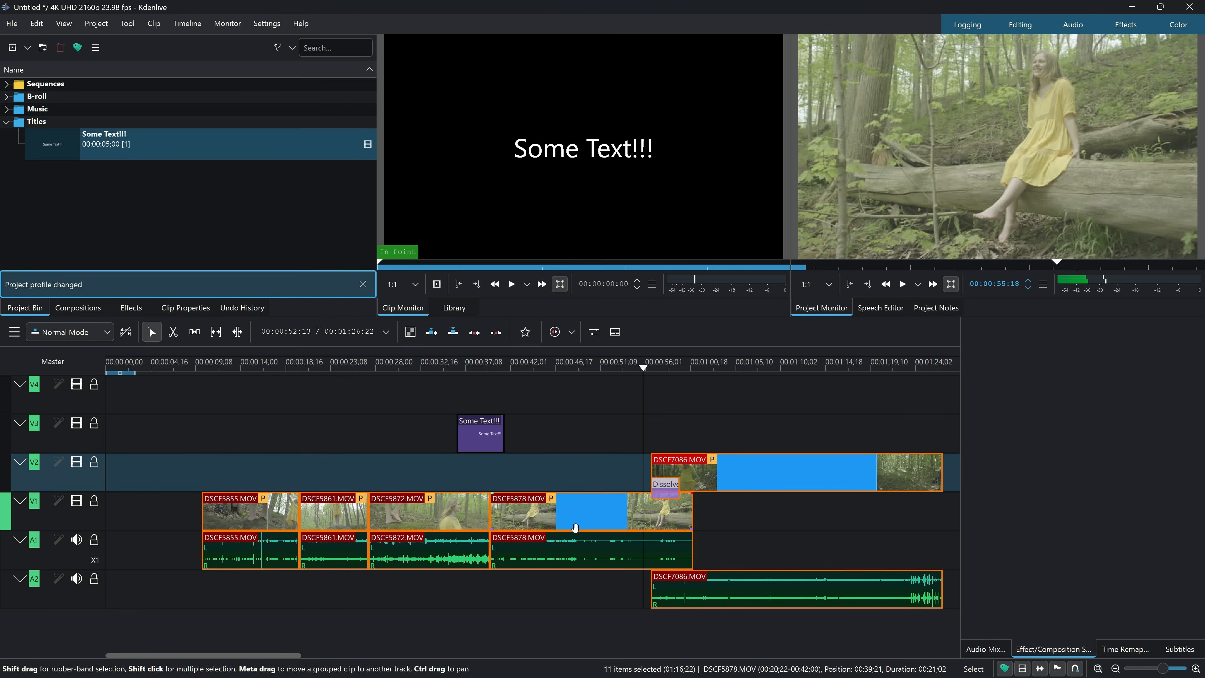
right_click(759, 475)
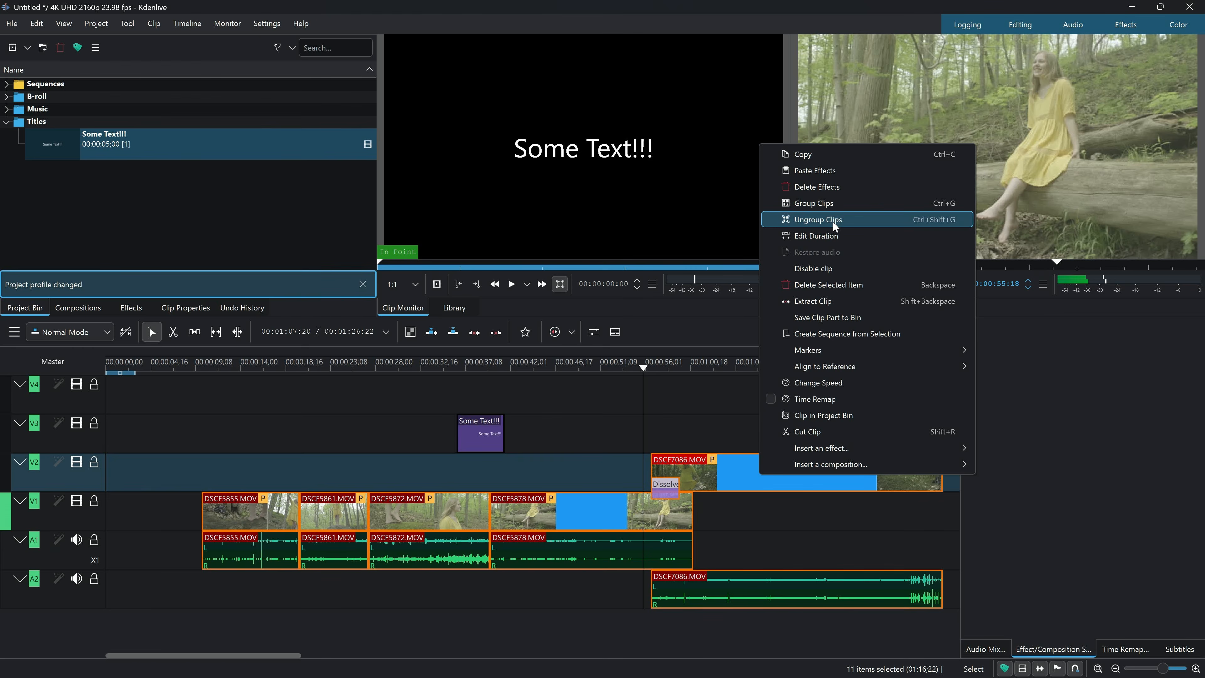
click(797, 227)
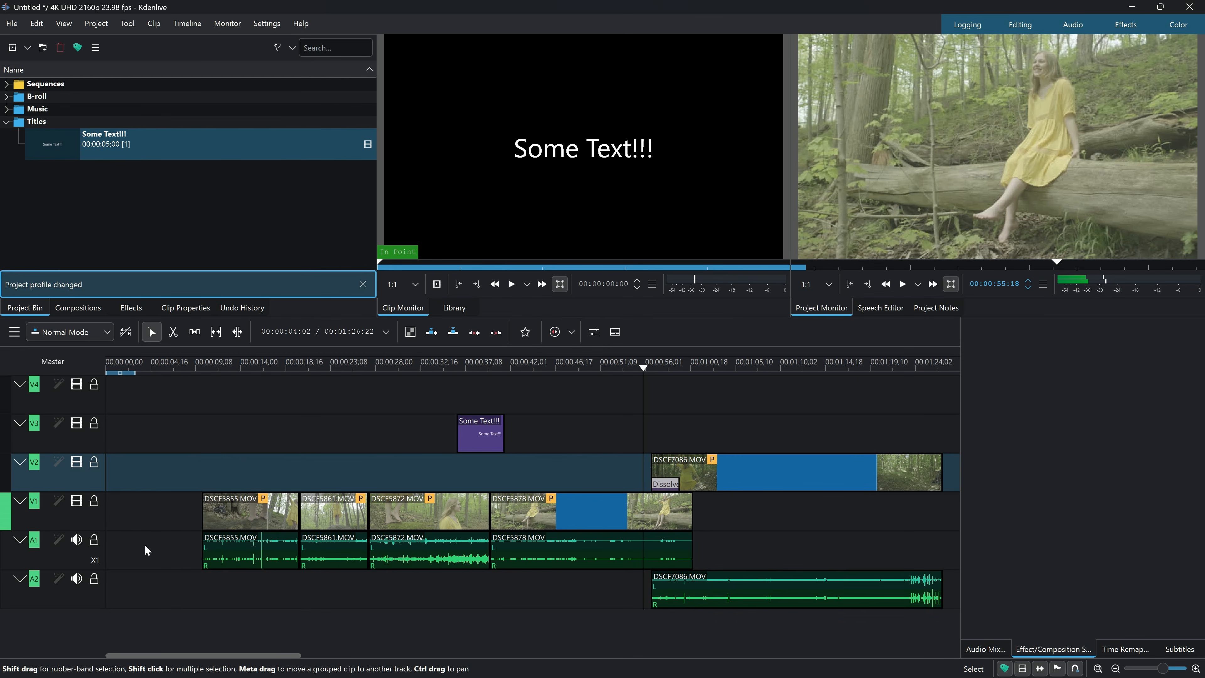
drag(150, 547, 872, 606)
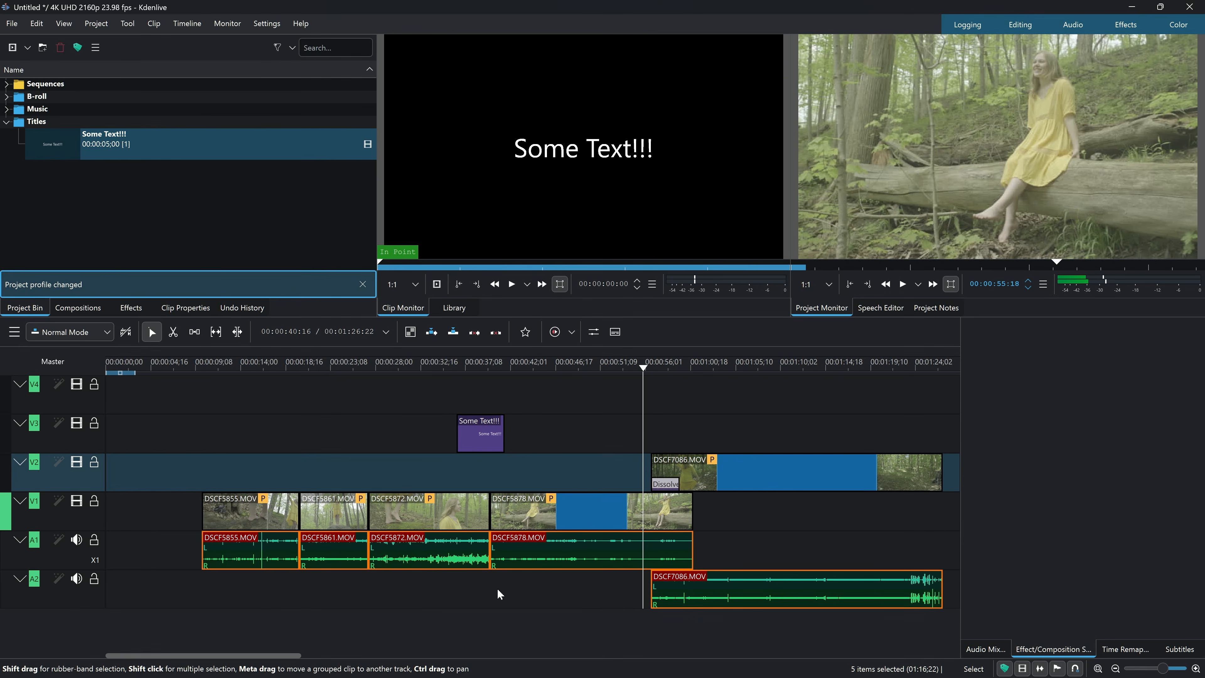
key(Delete)
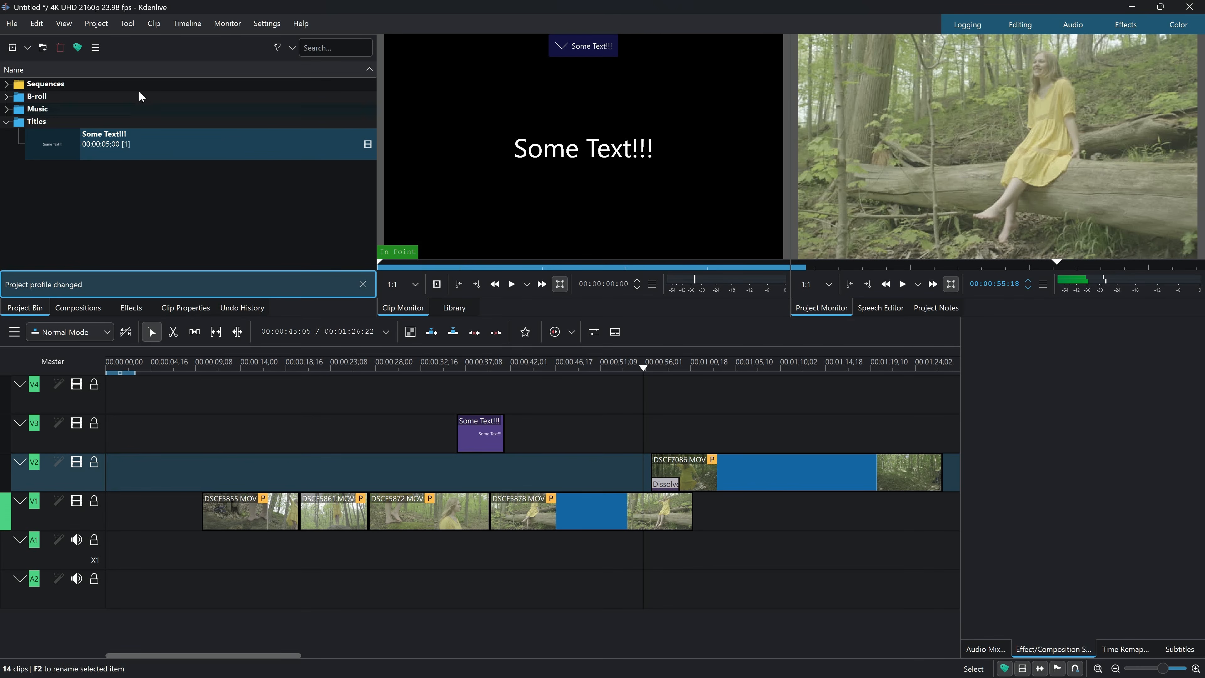
Place The-Labyrinth--Minimal-_Instrumental.wav from the Music folder on A1, aligned with the start of DSCF5855.MOV.
click(7, 110)
scroll(198, 217, down, 5)
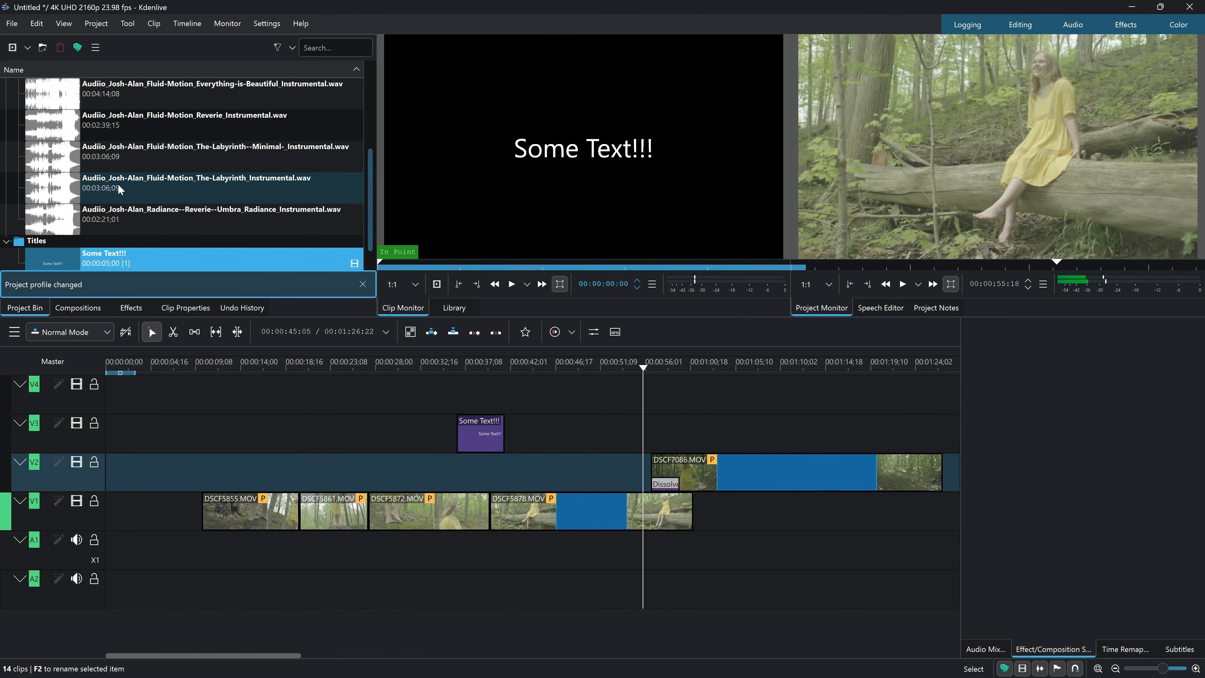
drag(112, 157, 203, 551)
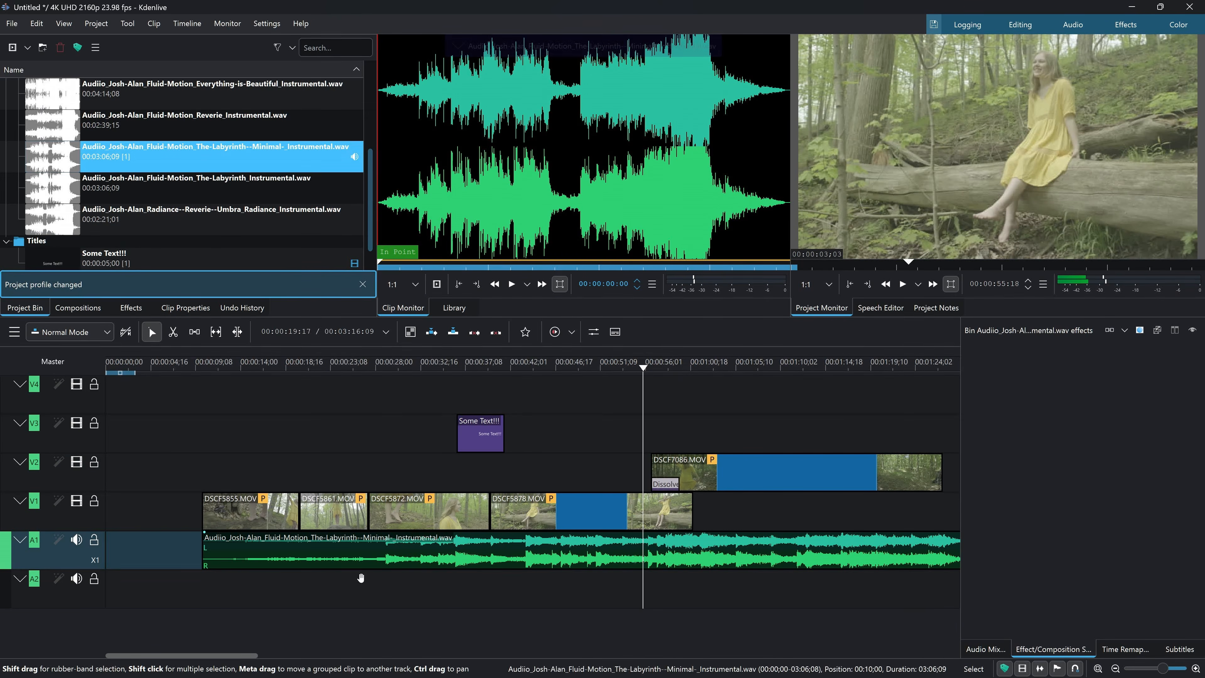
Preview the music's quiet passage past the last clip and move the Some Text!!! title on V3 to start where DSCF7086.MOV ends.
scroll(743, 576, right, 5)
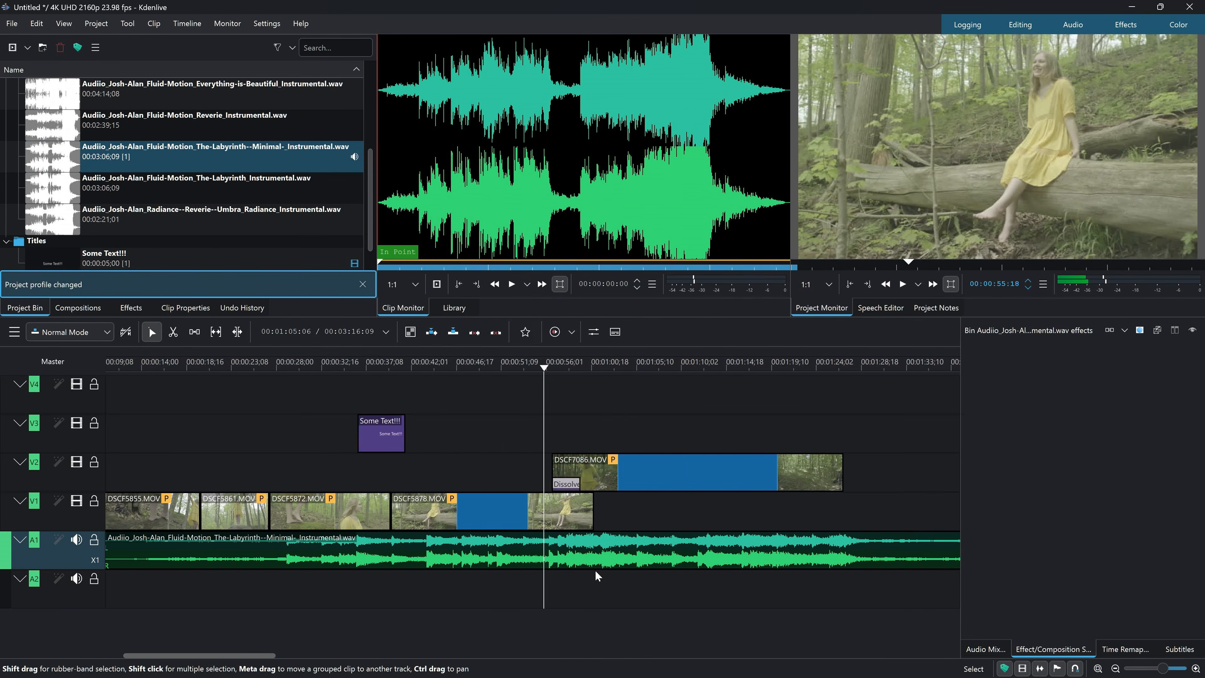
drag(594, 370, 686, 375)
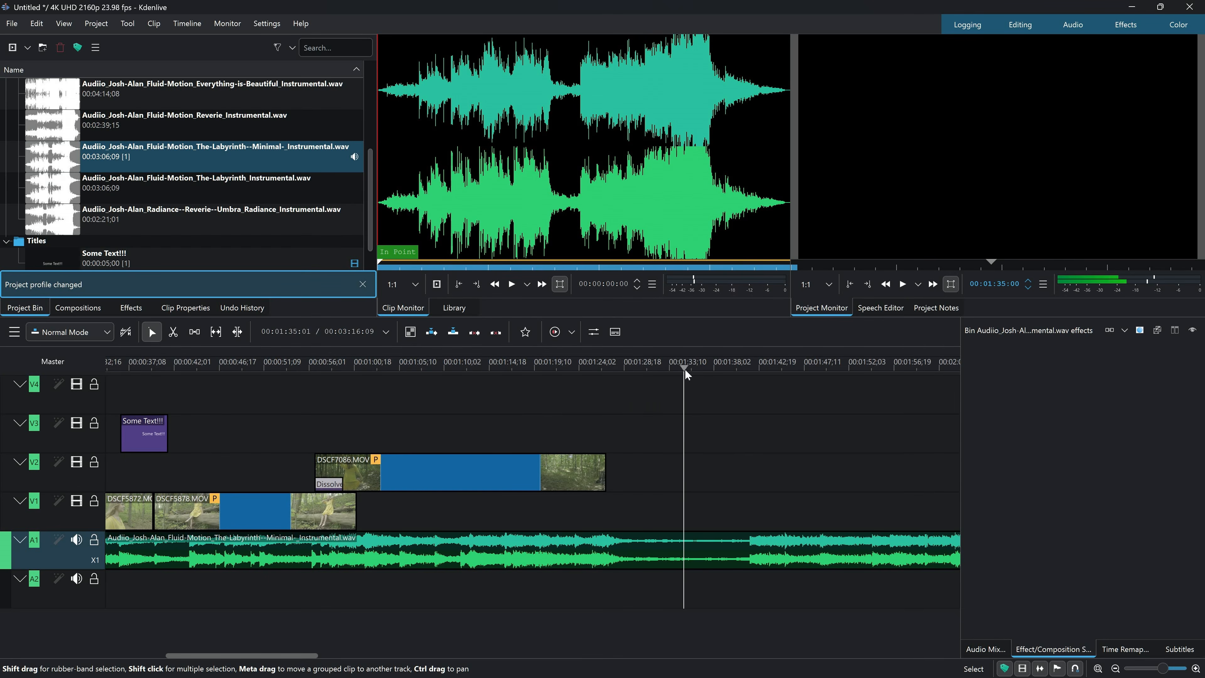
drag(138, 431, 627, 435)
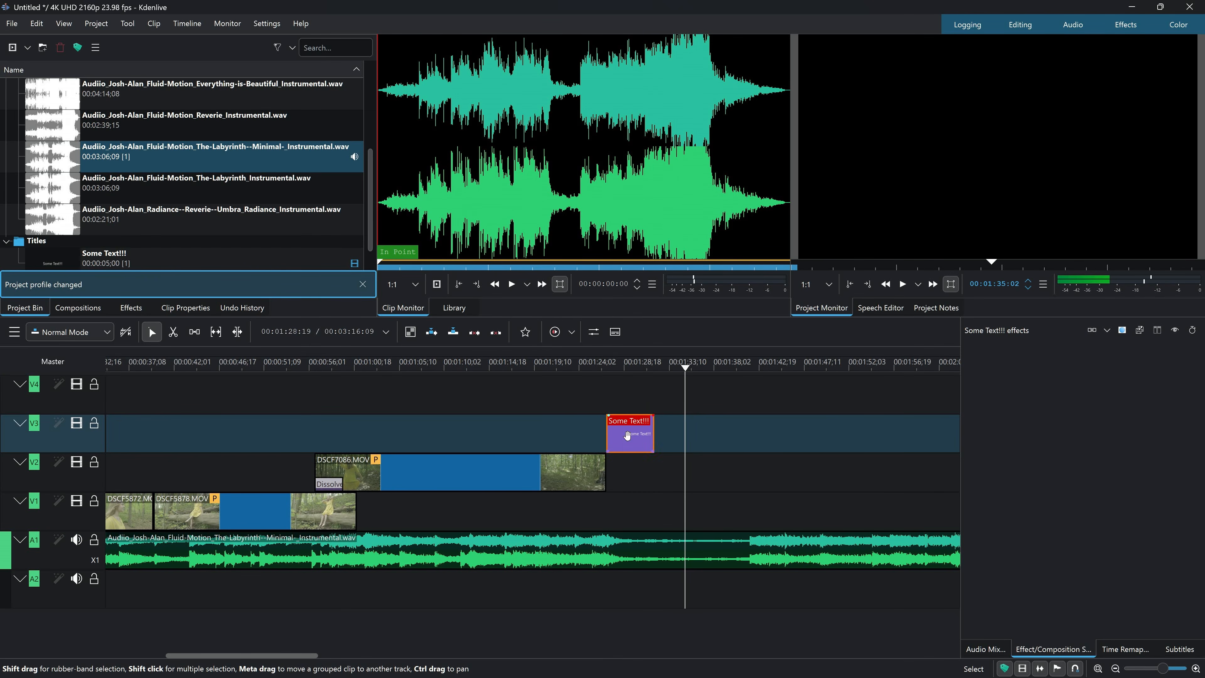
Cut the music clip on A1 at 00:01:33:14, just after the Some Text!!! title.
drag(641, 368, 672, 370)
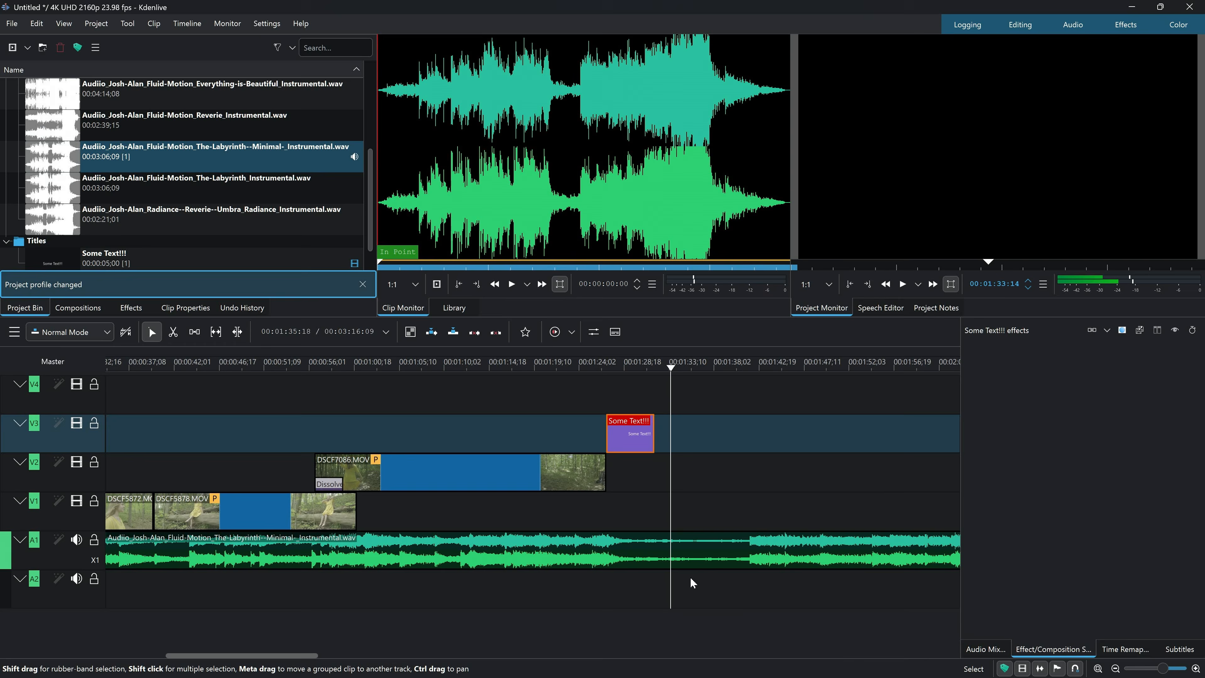
click(691, 555)
key(shift+r)
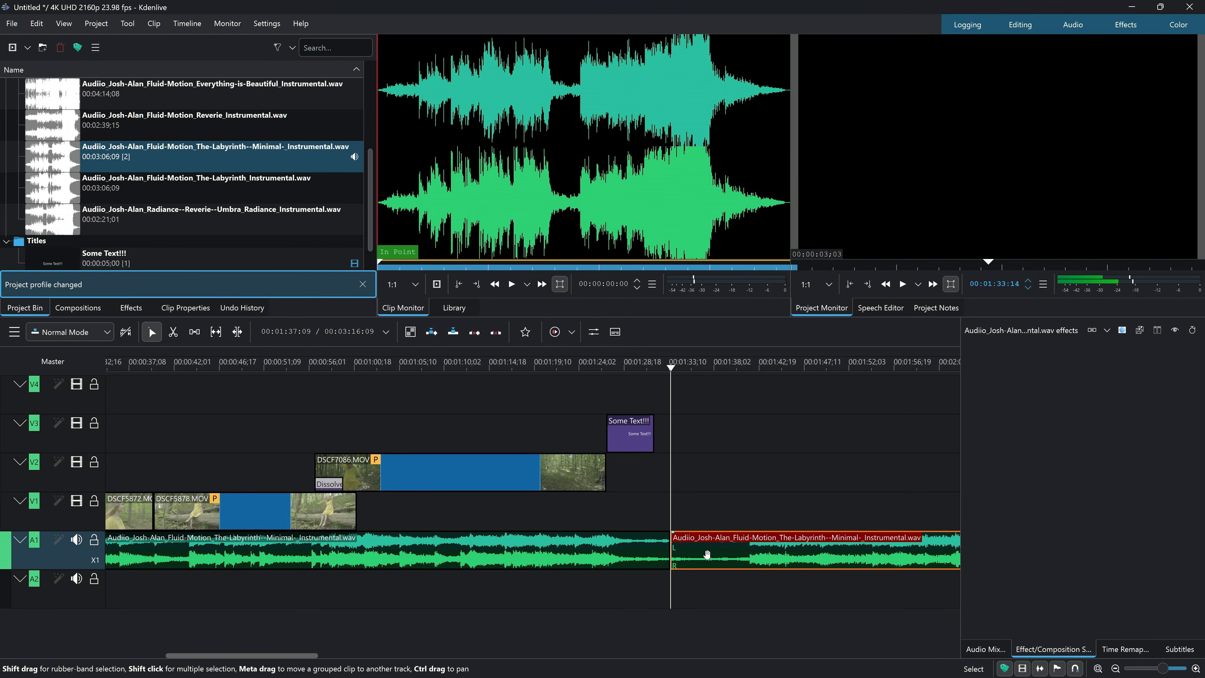
Delete the music remainder after the cut on A1 and fade the music clip's end out over roughly the title's length, previewing the ending.
key(Delete)
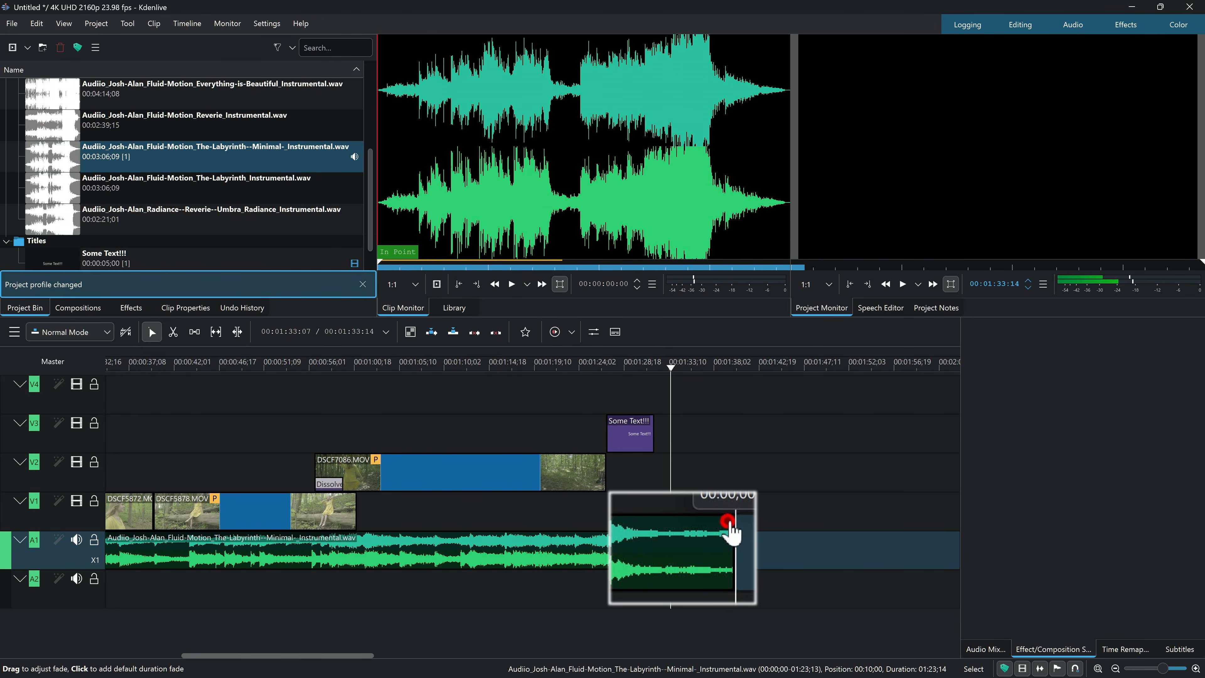
drag(729, 527, 625, 528)
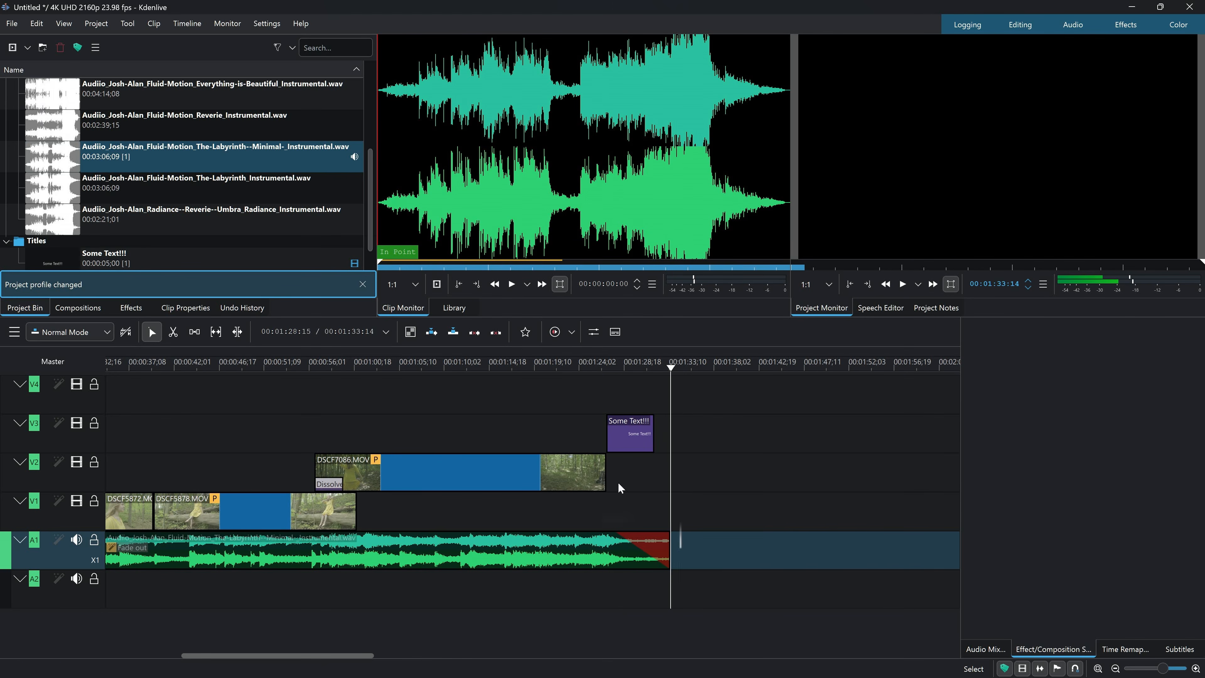
click(608, 367)
key(space)
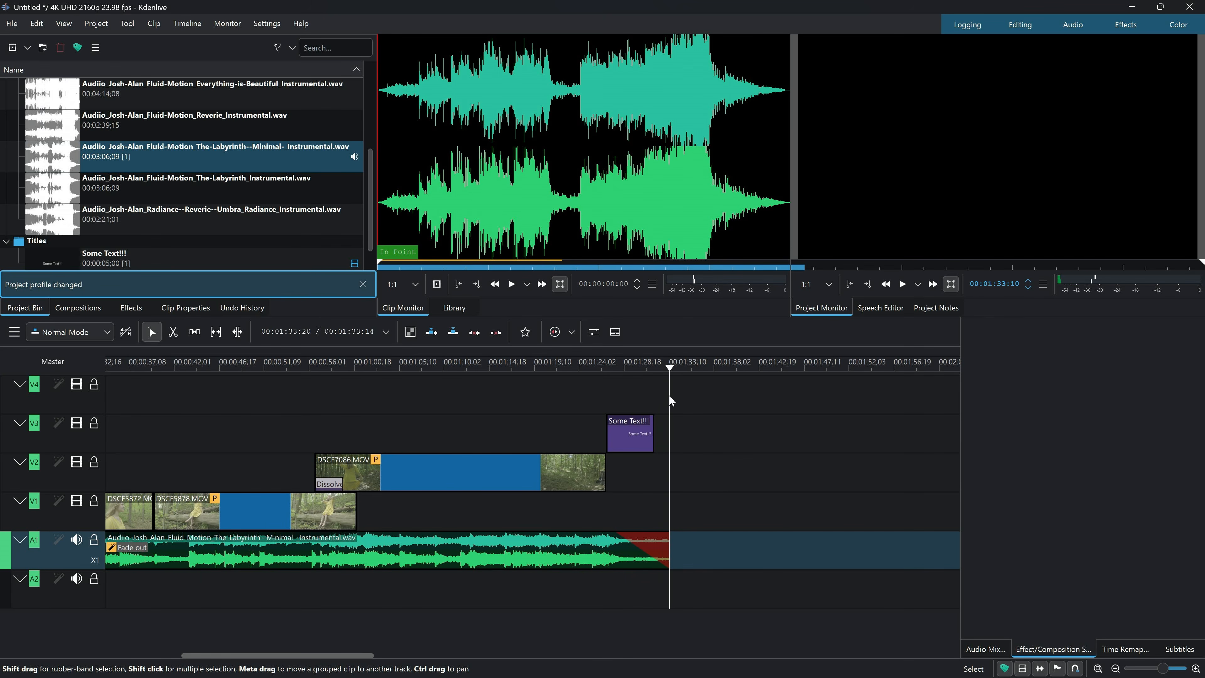
Add a short fade-out to the end of the Some Text!!! title on V3 and review the edit back to DSCF5855.MOV.
mouse_move(643, 369)
mouse_down()
mouse_move(630, 371)
mouse_move(661, 368)
mouse_move(647, 368)
mouse_up()
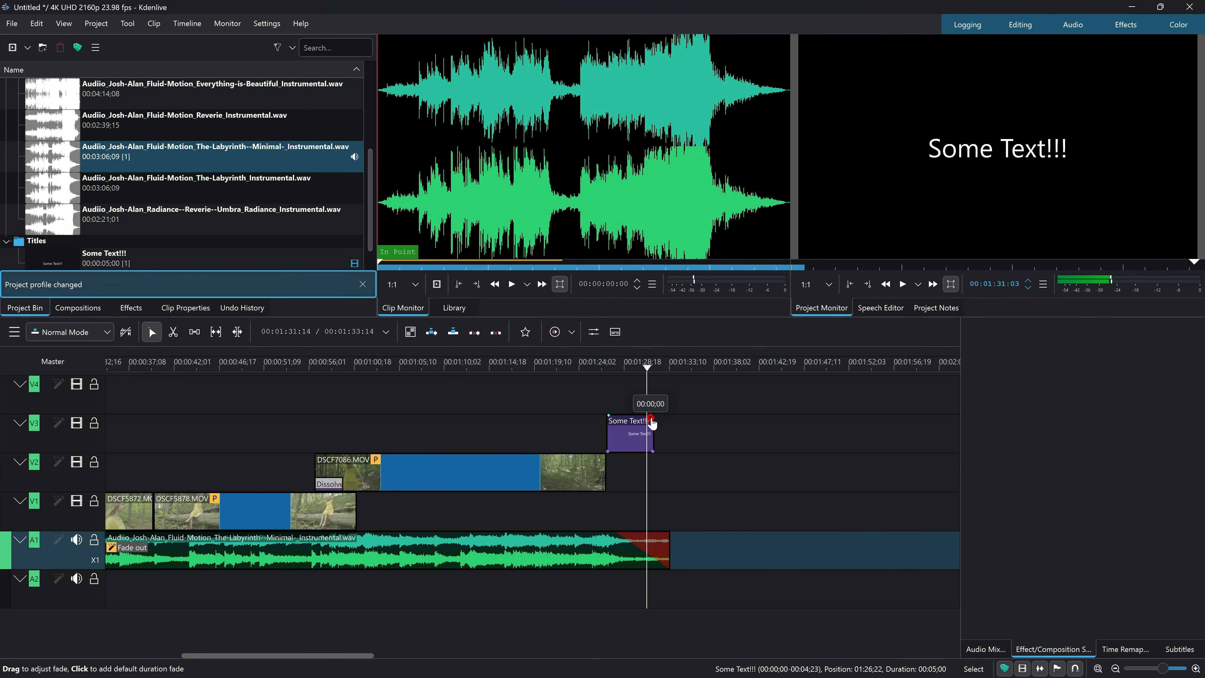
drag(650, 421, 644, 422)
click(637, 373)
key(space)
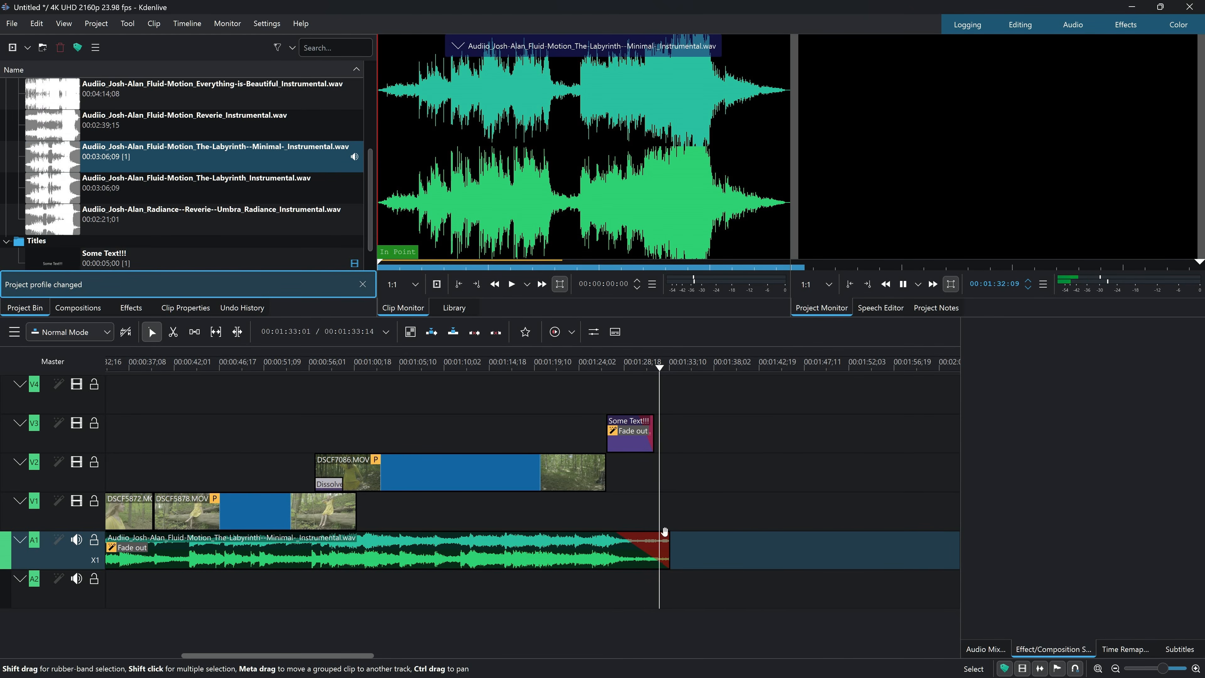
drag(605, 365, 459, 372)
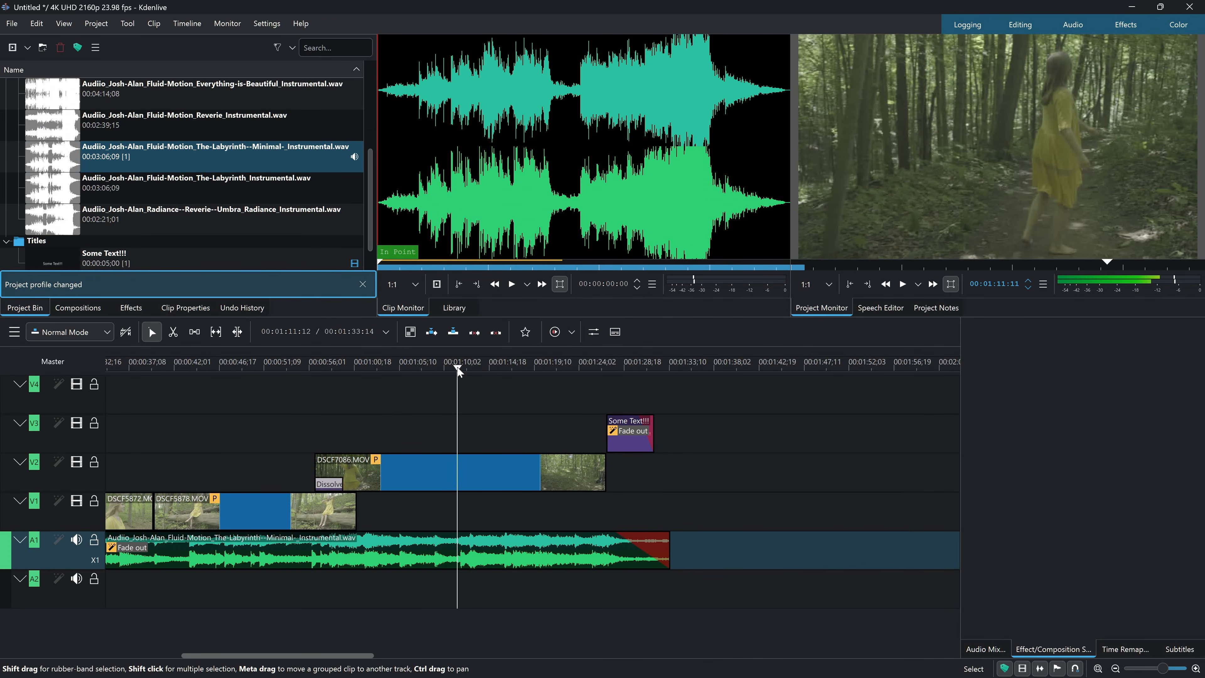
drag(459, 372, 162, 378)
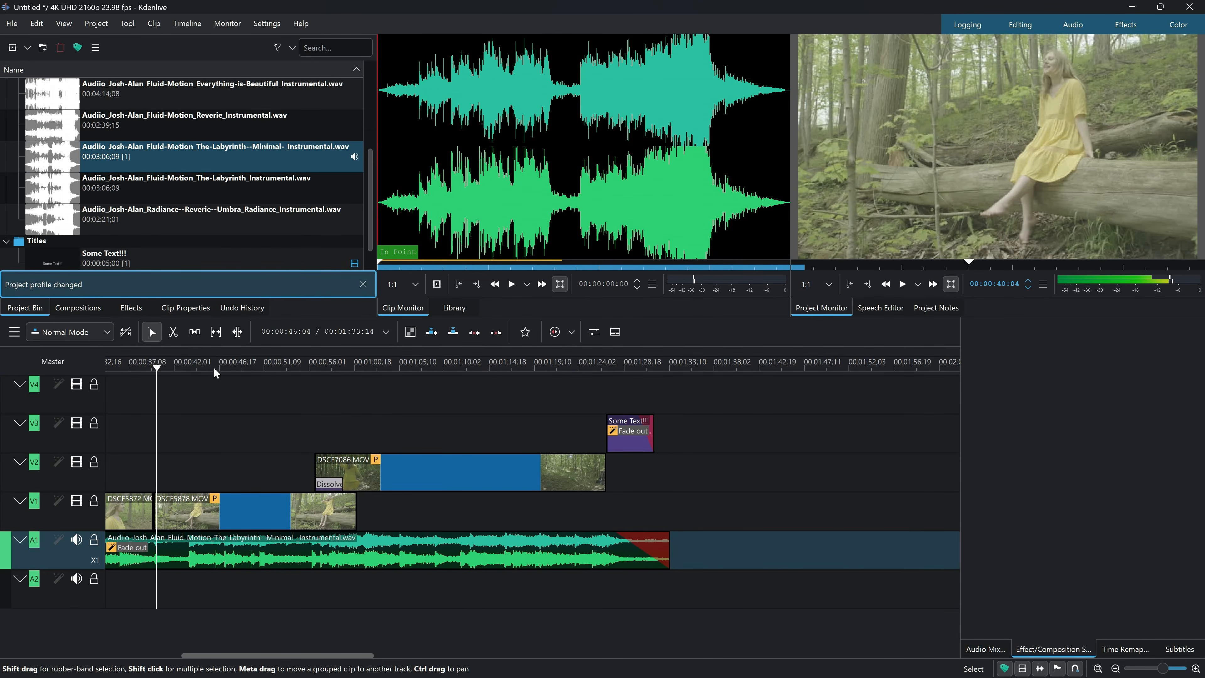
drag(220, 415, 511, 410)
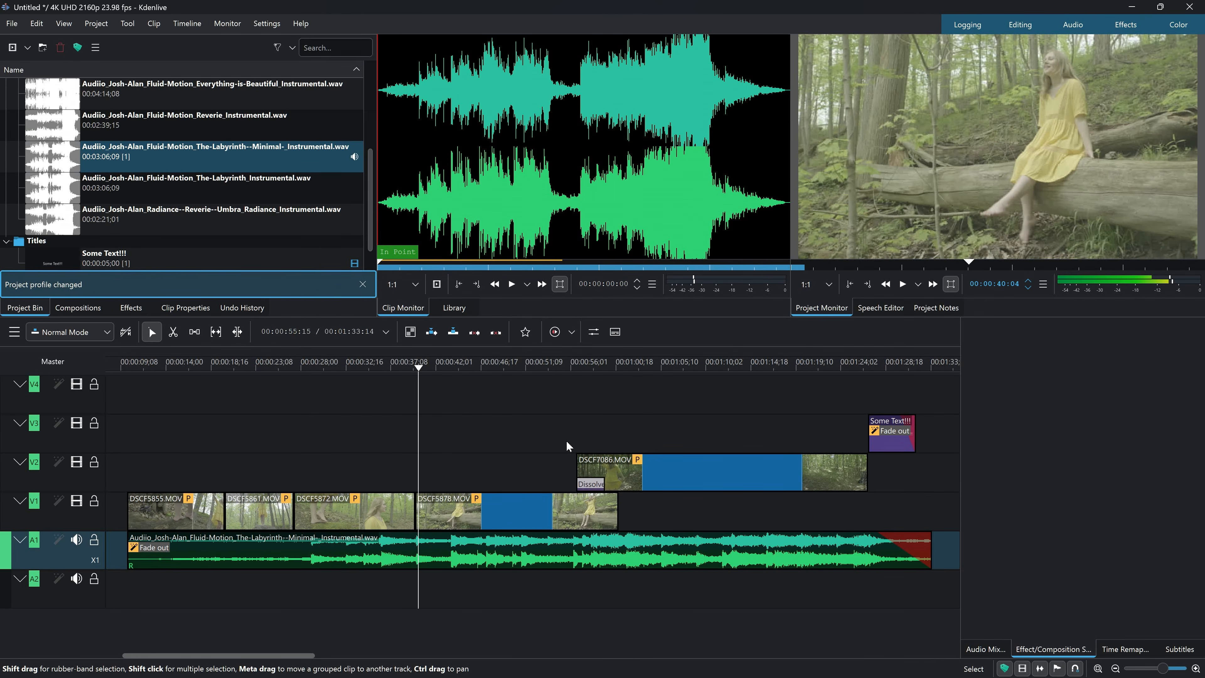
drag(186, 366, 177, 406)
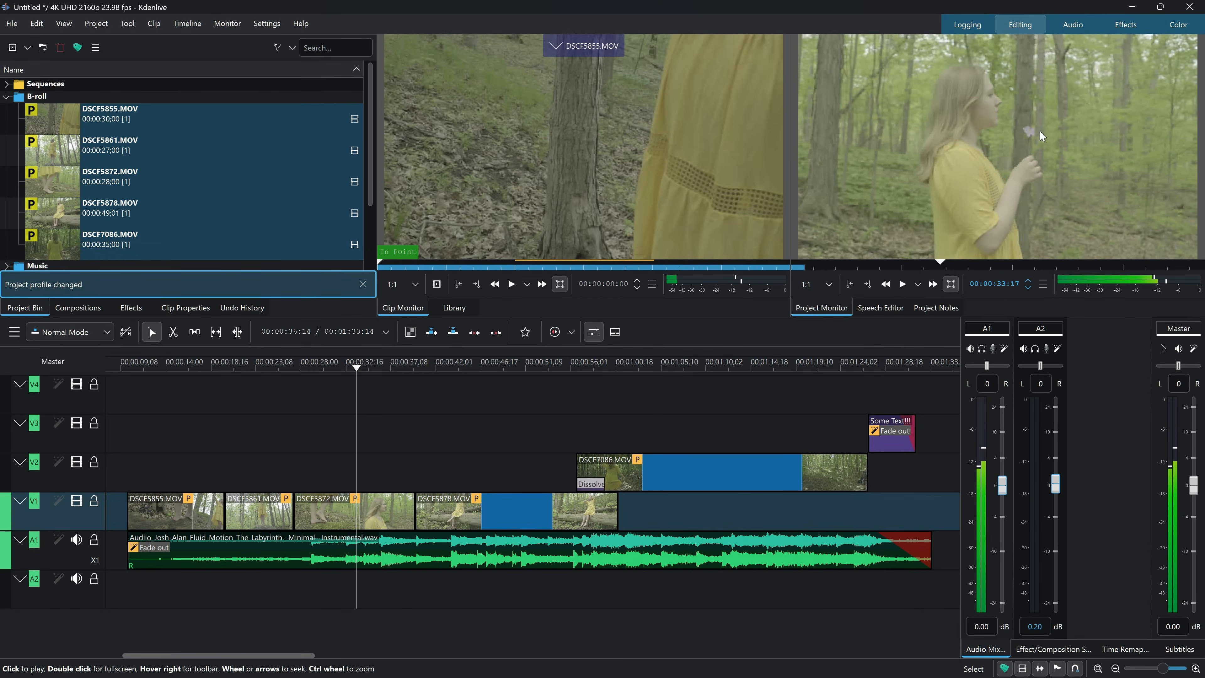
Turn off the proxies for all five selected B-roll clips and switch to the Color workspace layout.
right_click(56, 116)
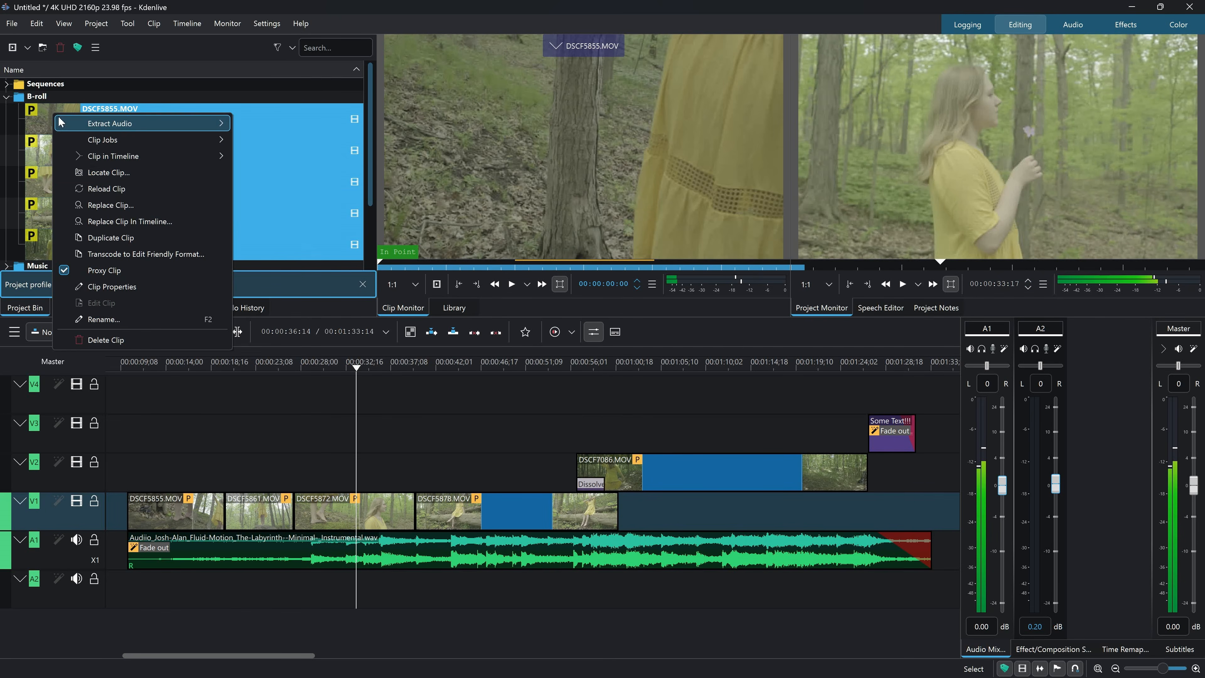
click(65, 274)
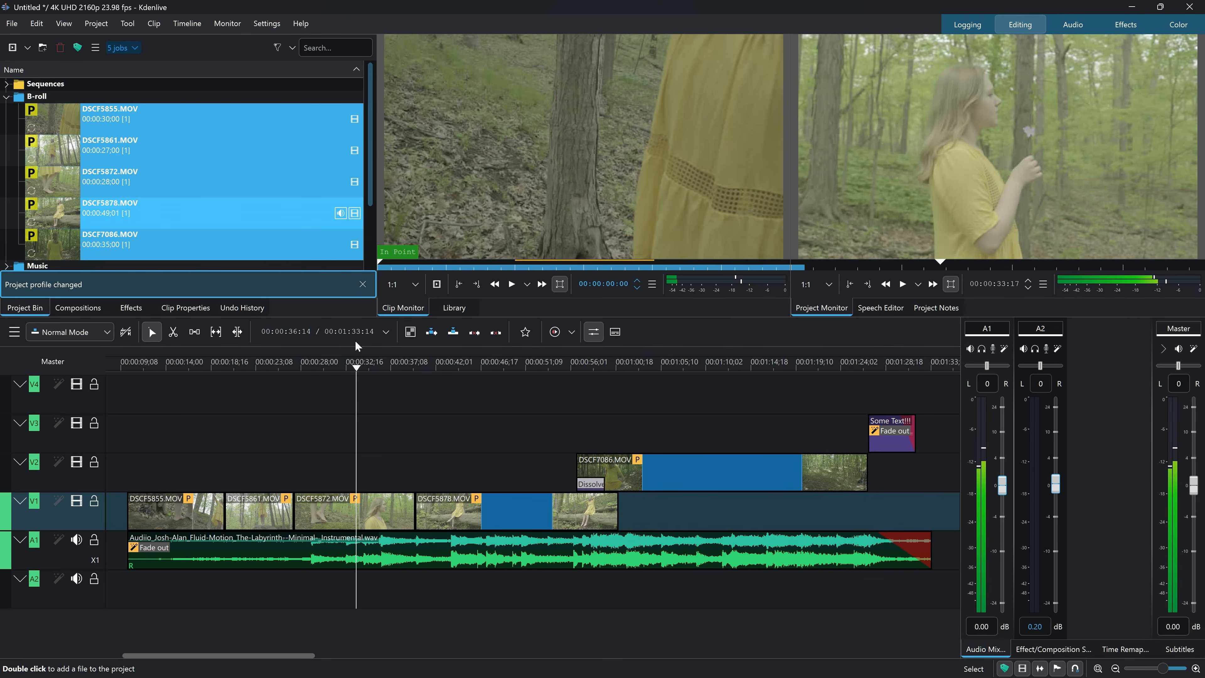
click(1181, 25)
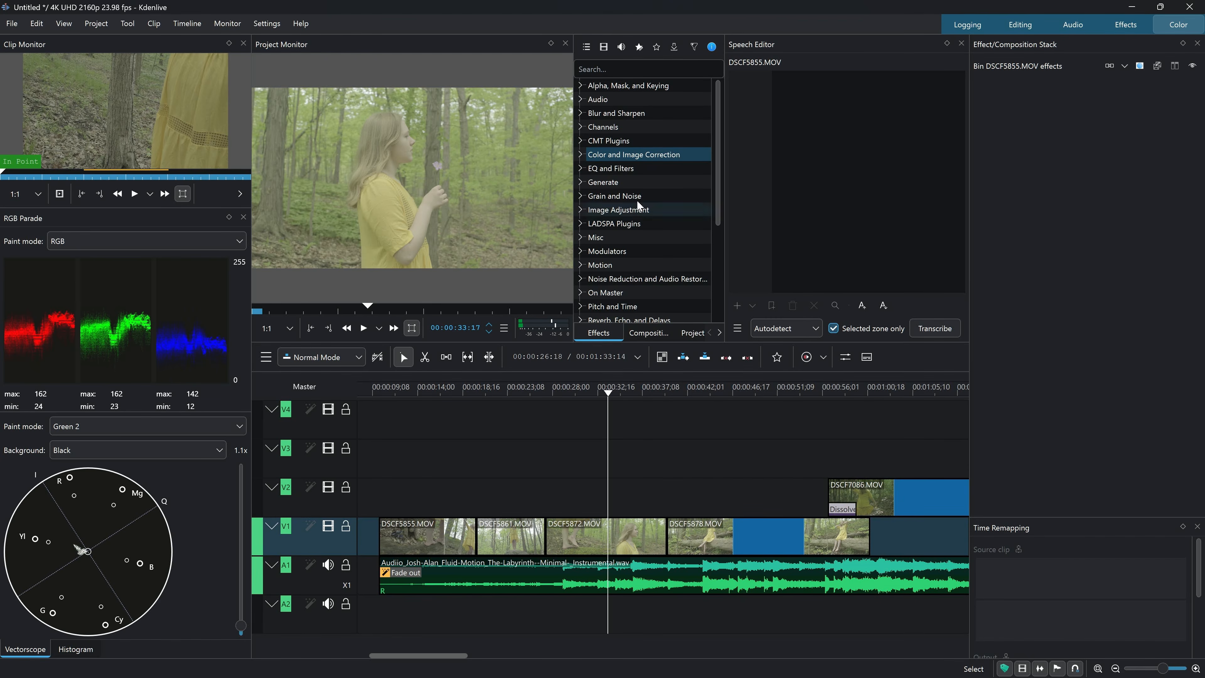
Add the Apply LUT effect from Color and Image Correction to DSCF5872.MOV on V1 and show its settings.
click(581, 156)
mouse_move(721, 116)
mouse_down()
mouse_move(721, 256)
mouse_move(719, 117)
mouse_up()
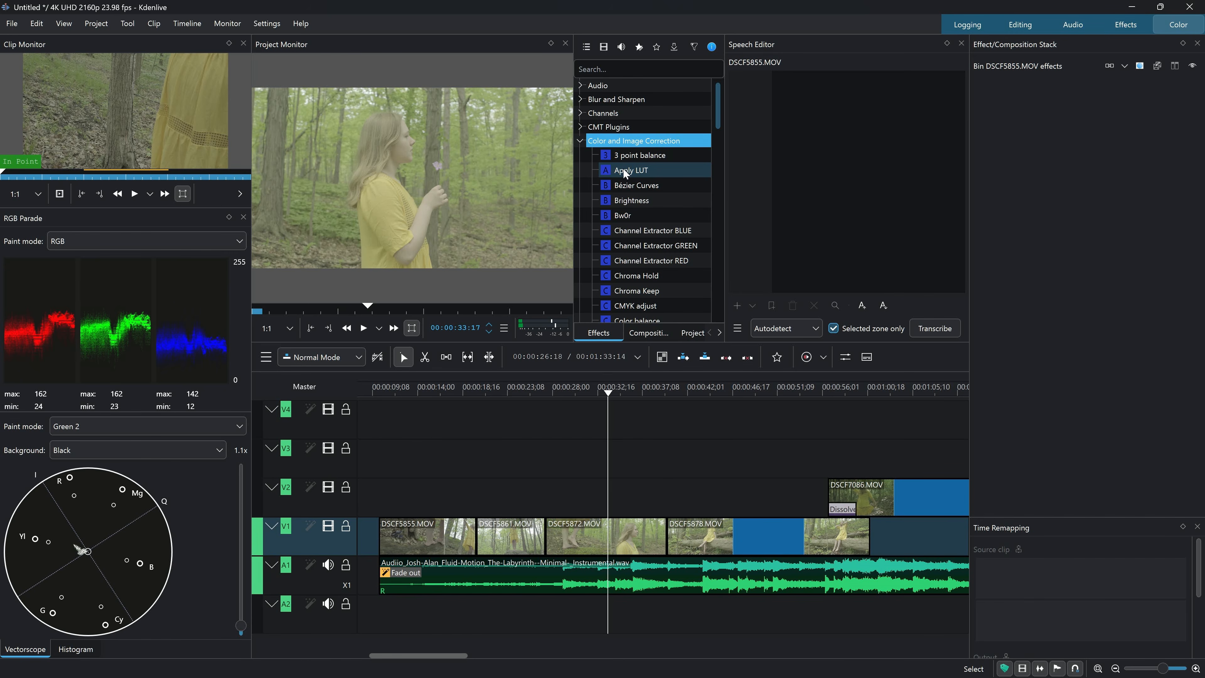
drag(625, 170, 615, 531)
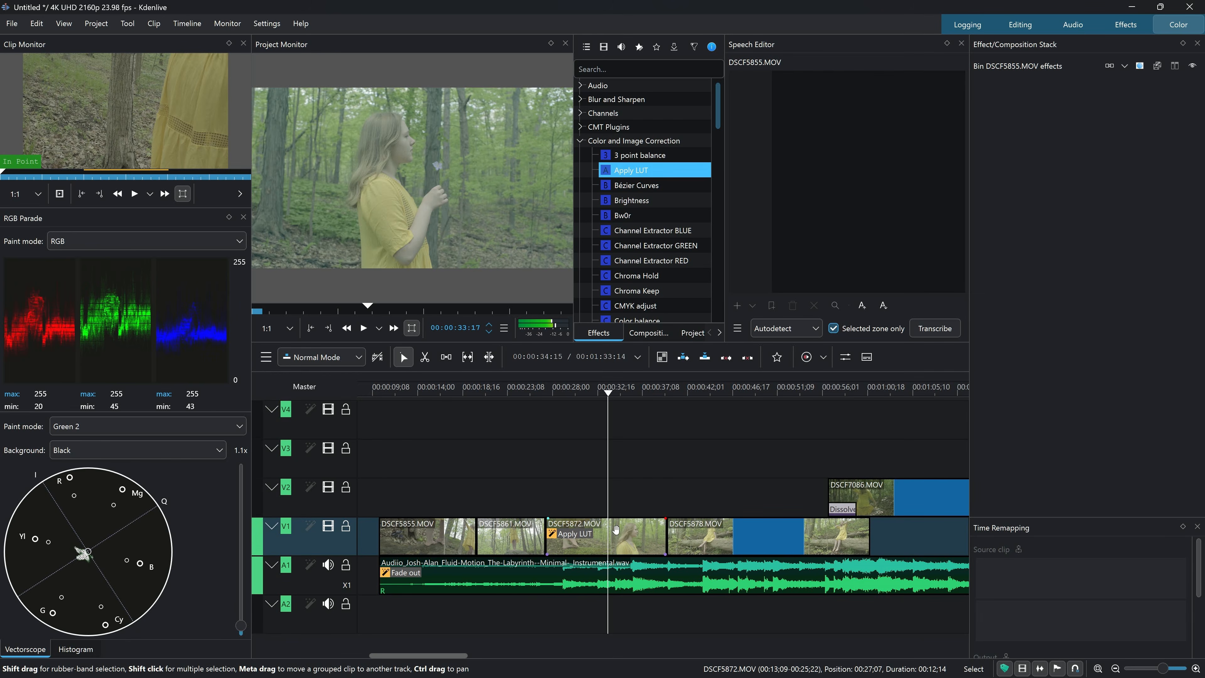
click(616, 530)
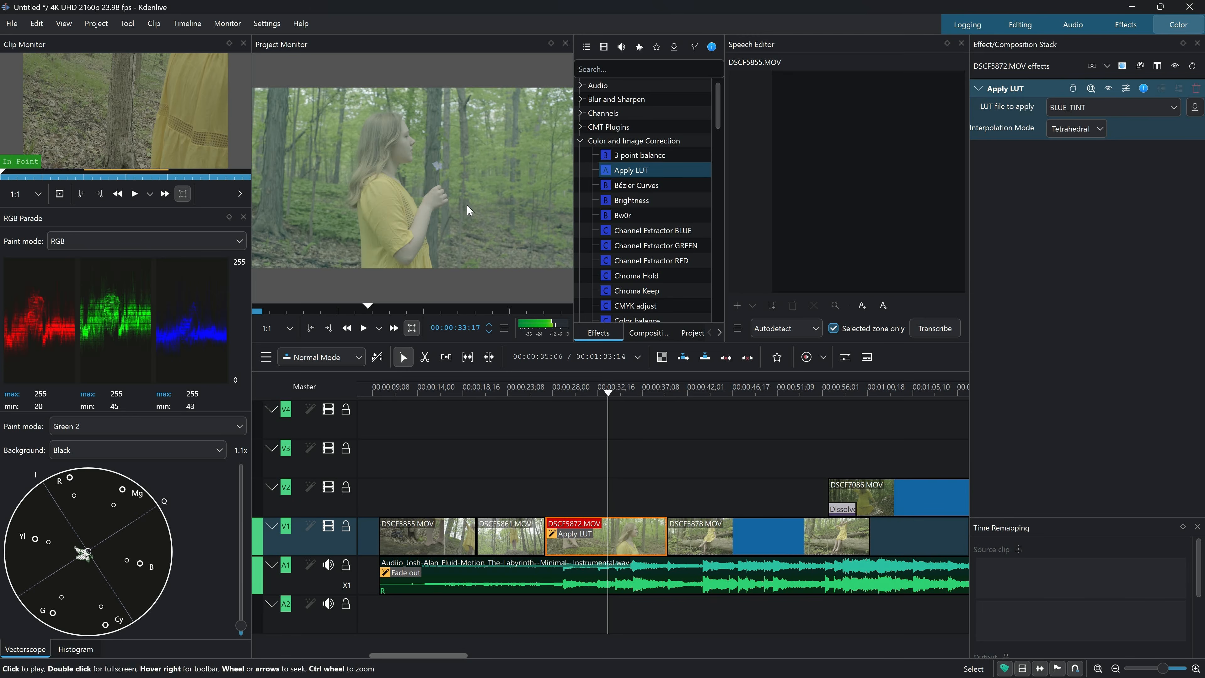
Set the LUT on DSCF5872.MOV to XT3_FLog_FGamut_to_FLog_BT and compare the image with the effect off and on.
click(1171, 110)
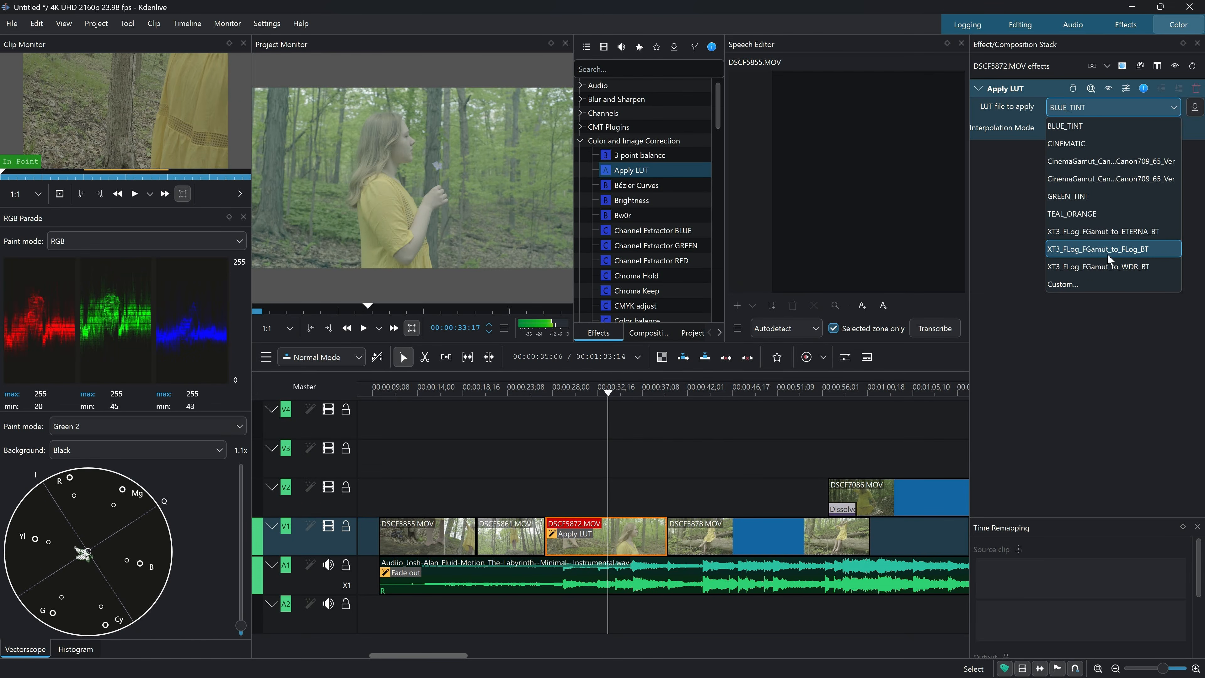
click(1086, 249)
click(1110, 86)
click(1110, 86)
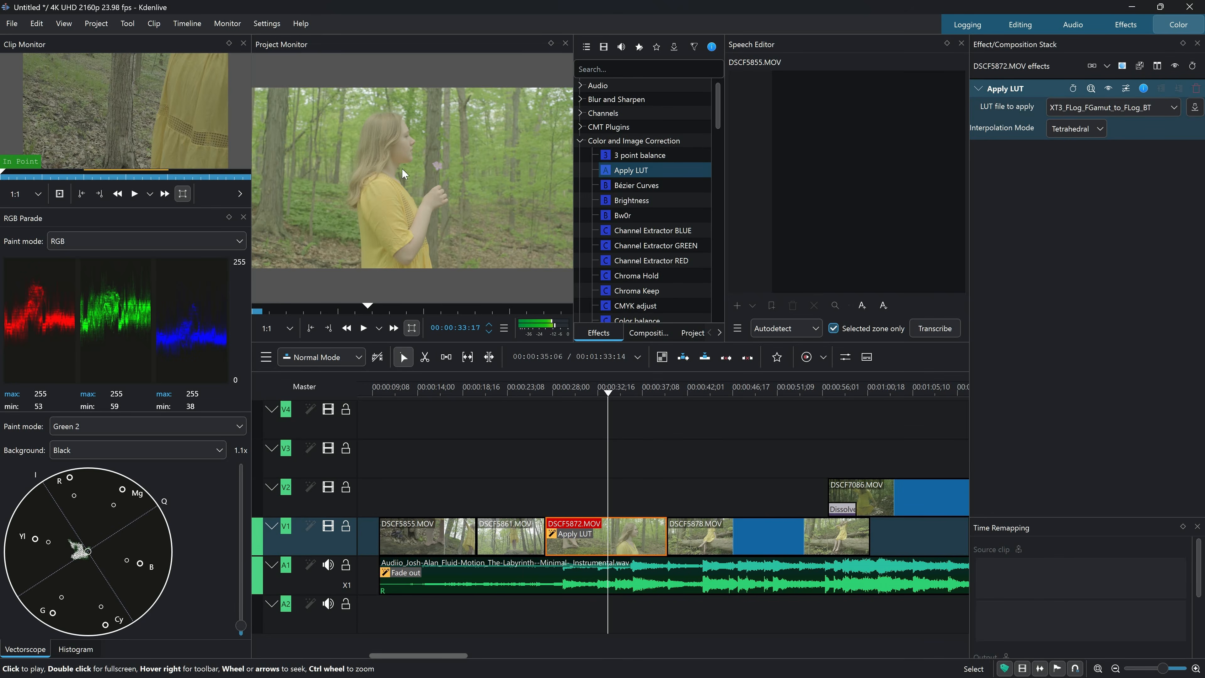
click(1110, 88)
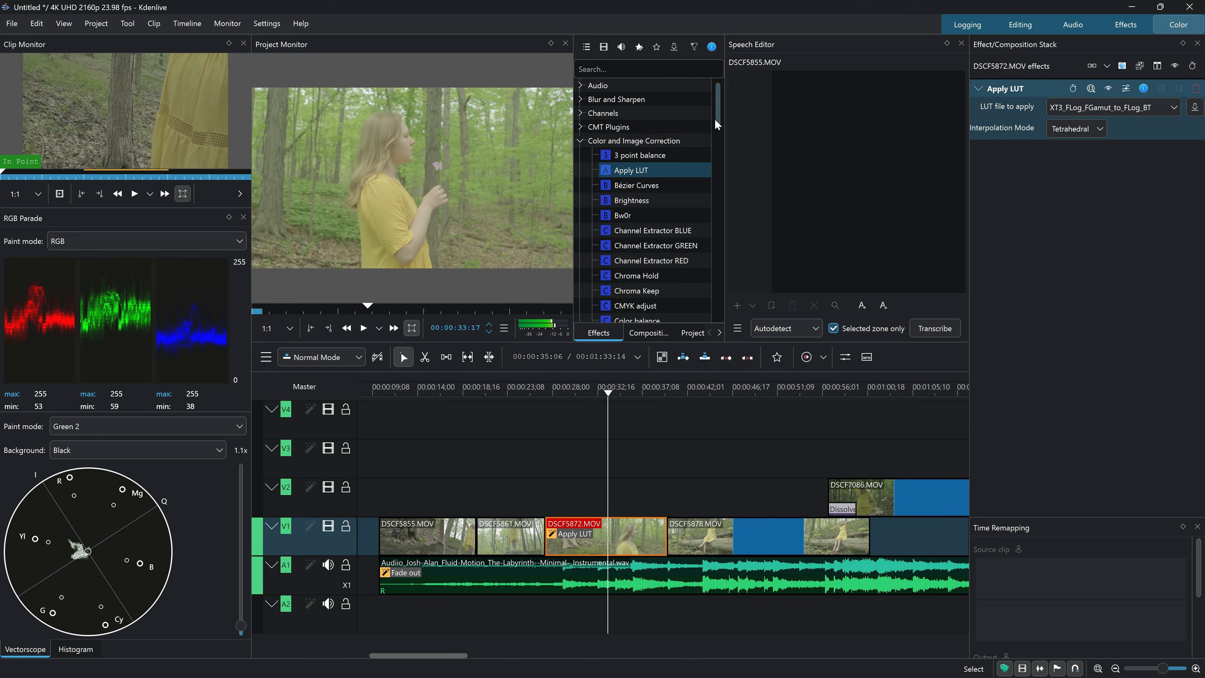
Try an Exposure effect on DSCF5872.MOV with exposure -0.225 and radius 0.067, and remove it.
drag(720, 113, 722, 173)
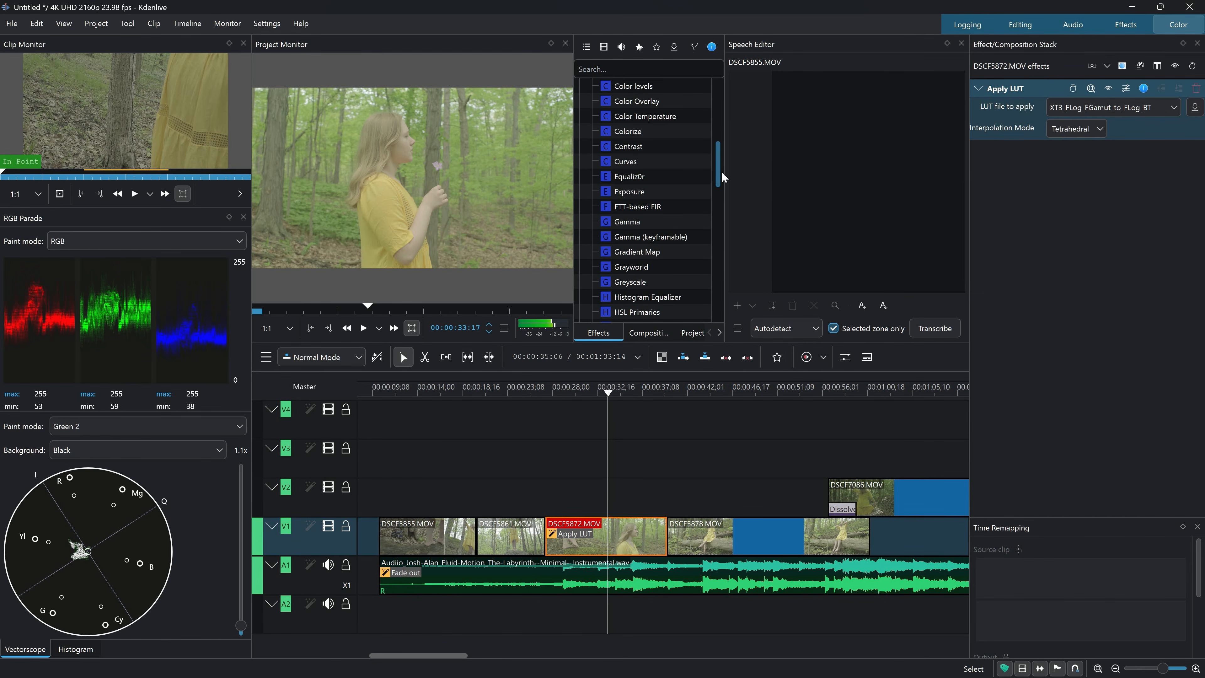
drag(626, 189, 1018, 209)
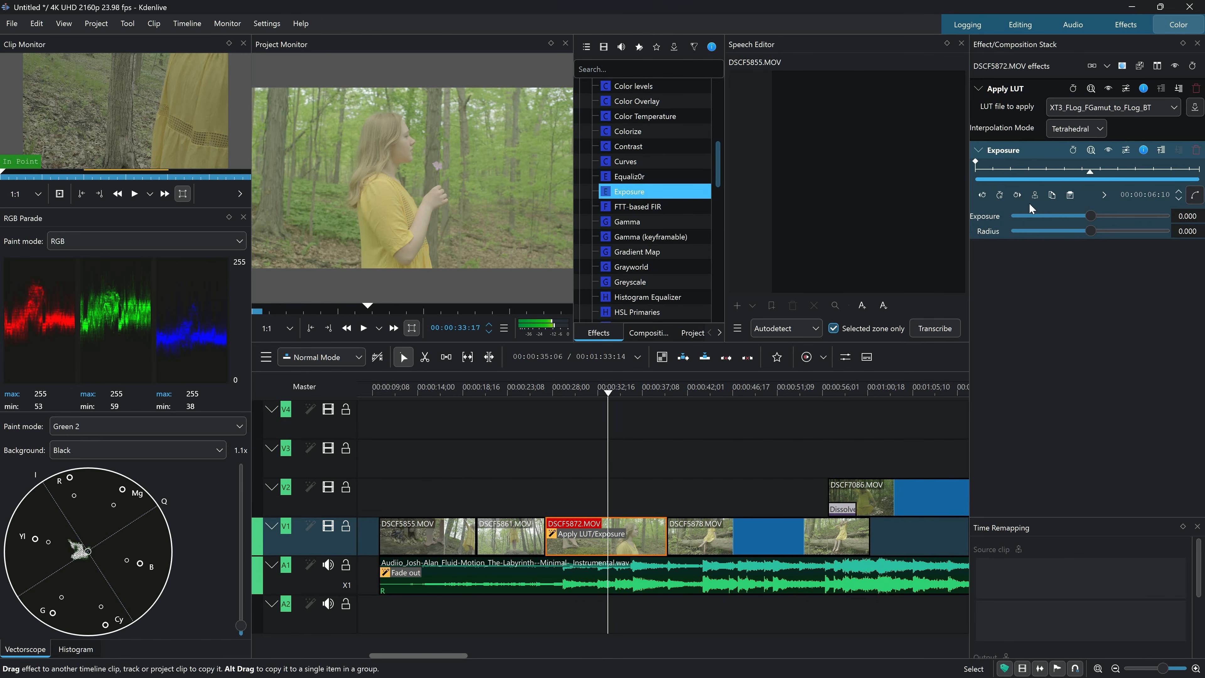
mouse_move(1098, 218)
mouse_down()
mouse_move(1087, 217)
mouse_move(1107, 221)
mouse_move(1084, 220)
mouse_move(1100, 232)
mouse_move(1074, 233)
mouse_move(1096, 236)
mouse_up()
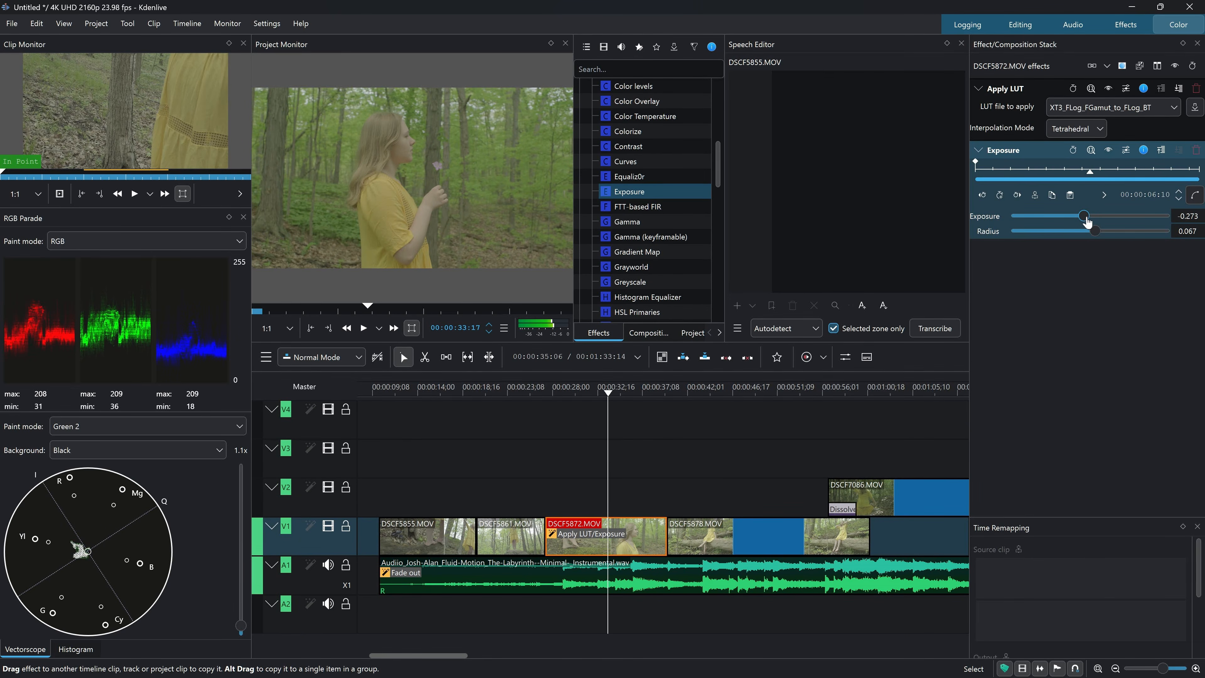
drag(1091, 218, 1109, 223)
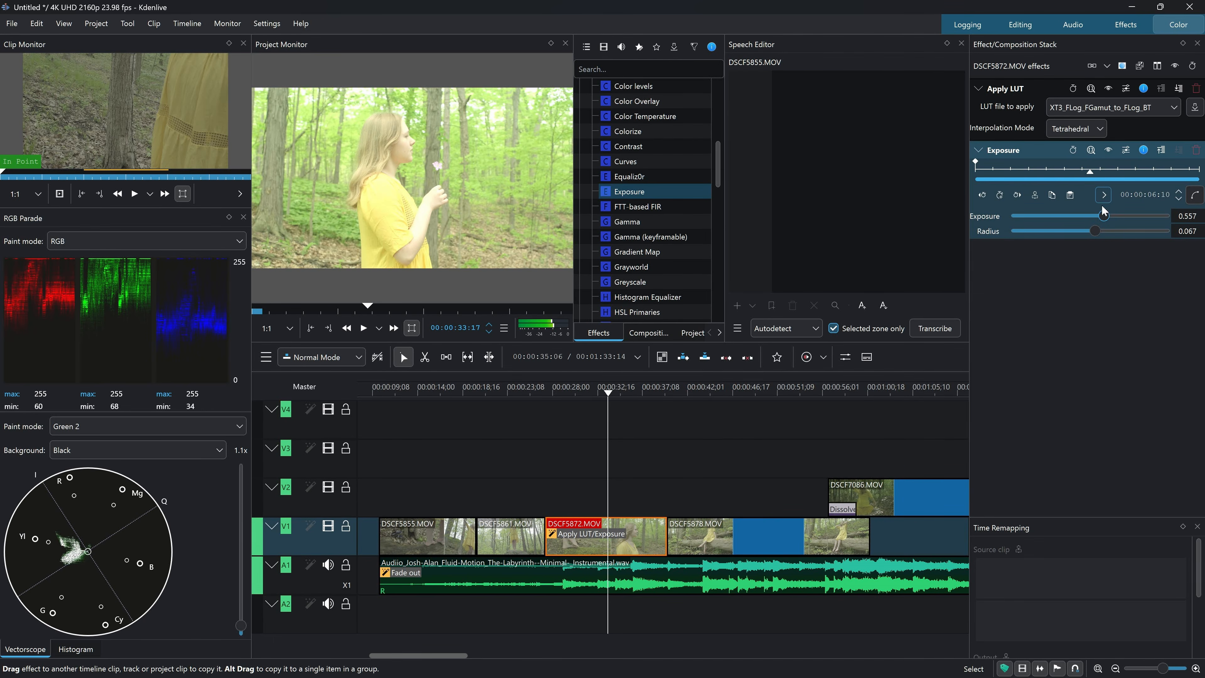
drag(1100, 220, 1085, 219)
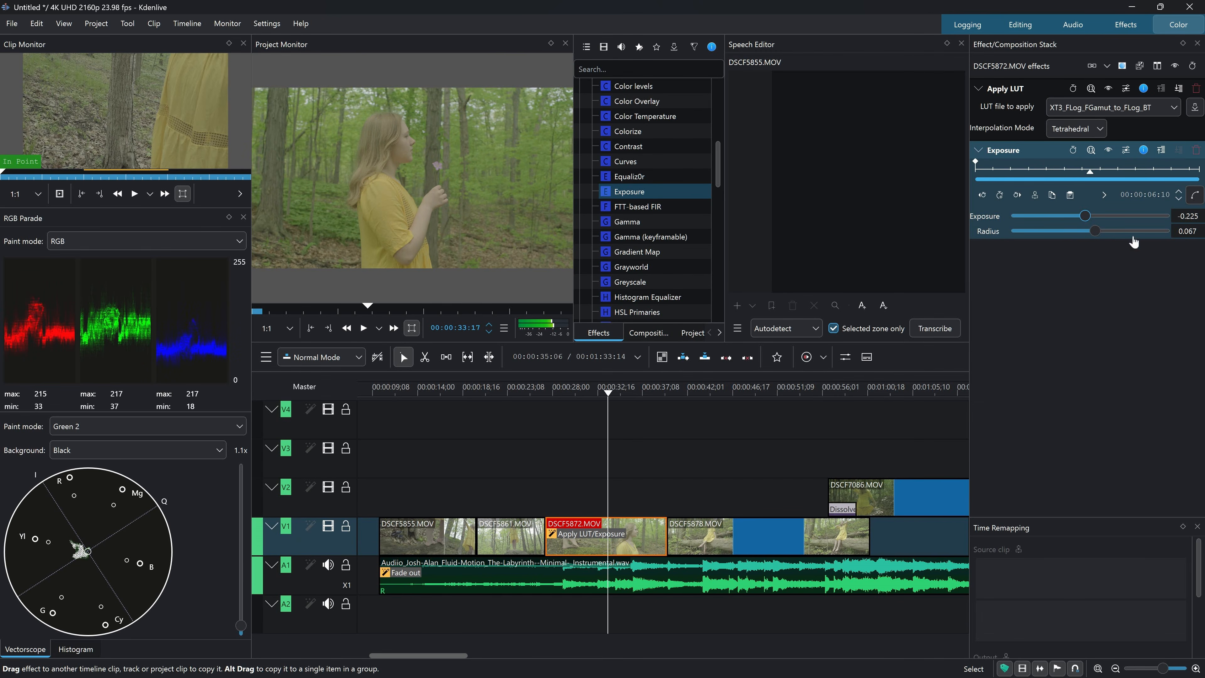
click(1196, 150)
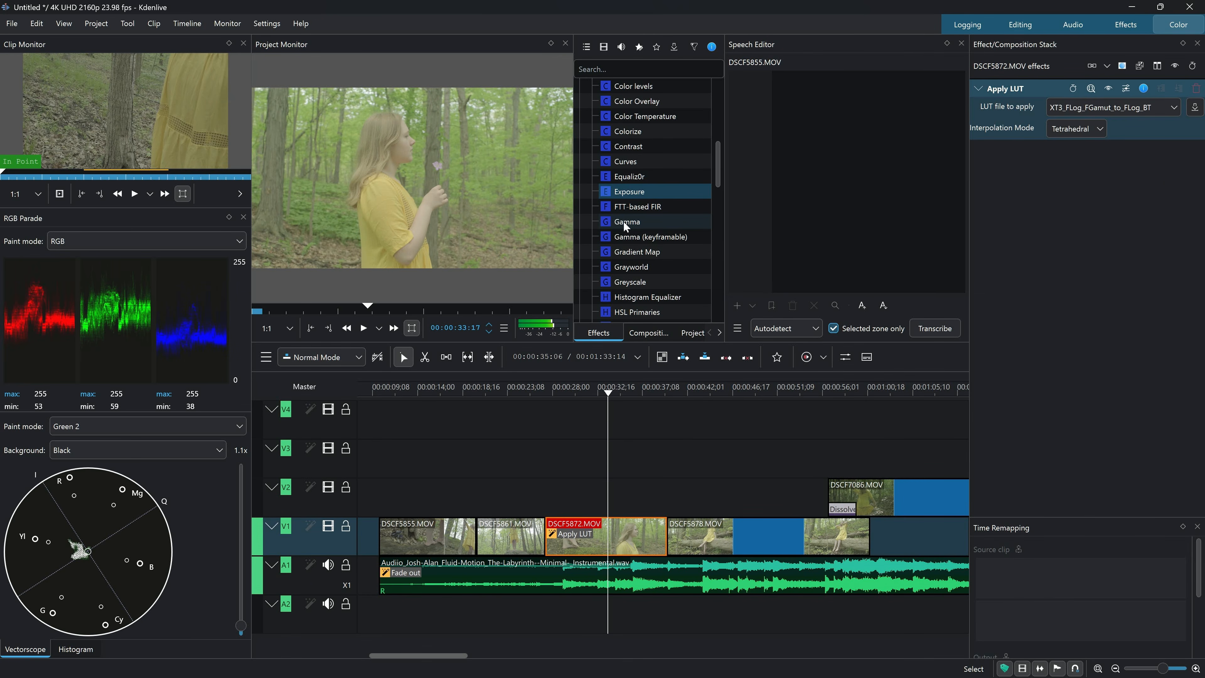
Add a Gamma effect to DSCF5872.MOV and set its gamma to 0.170.
drag(624, 226, 1082, 215)
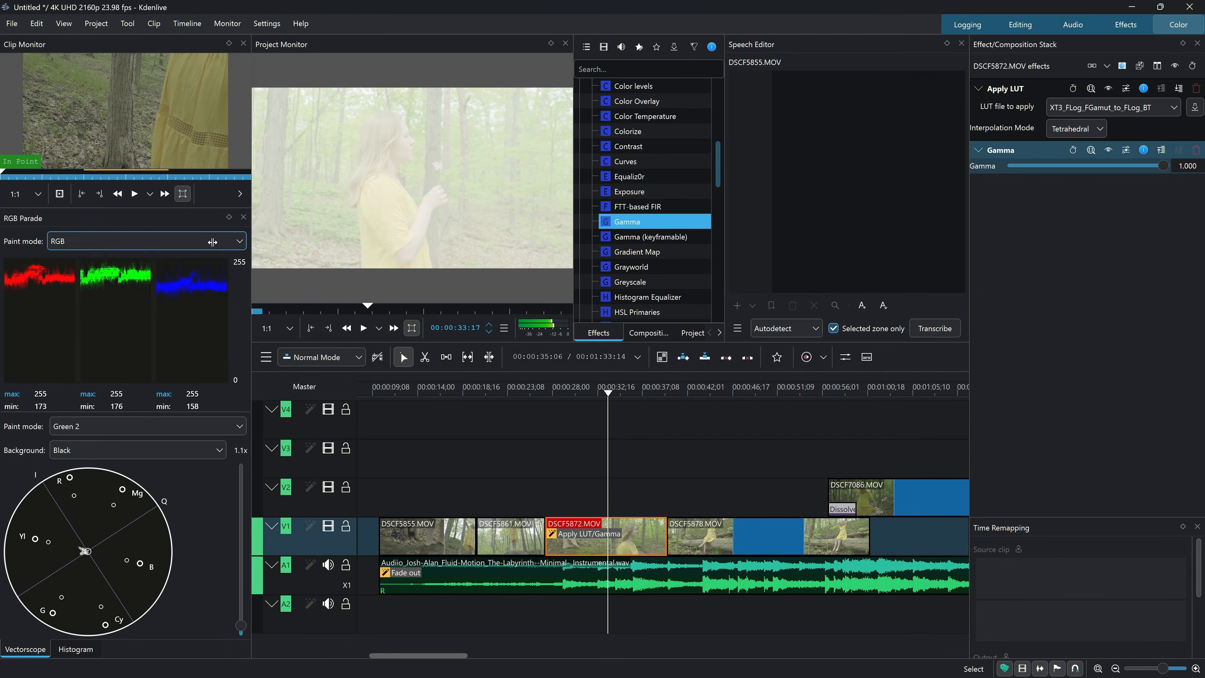
drag(1163, 166, 1036, 171)
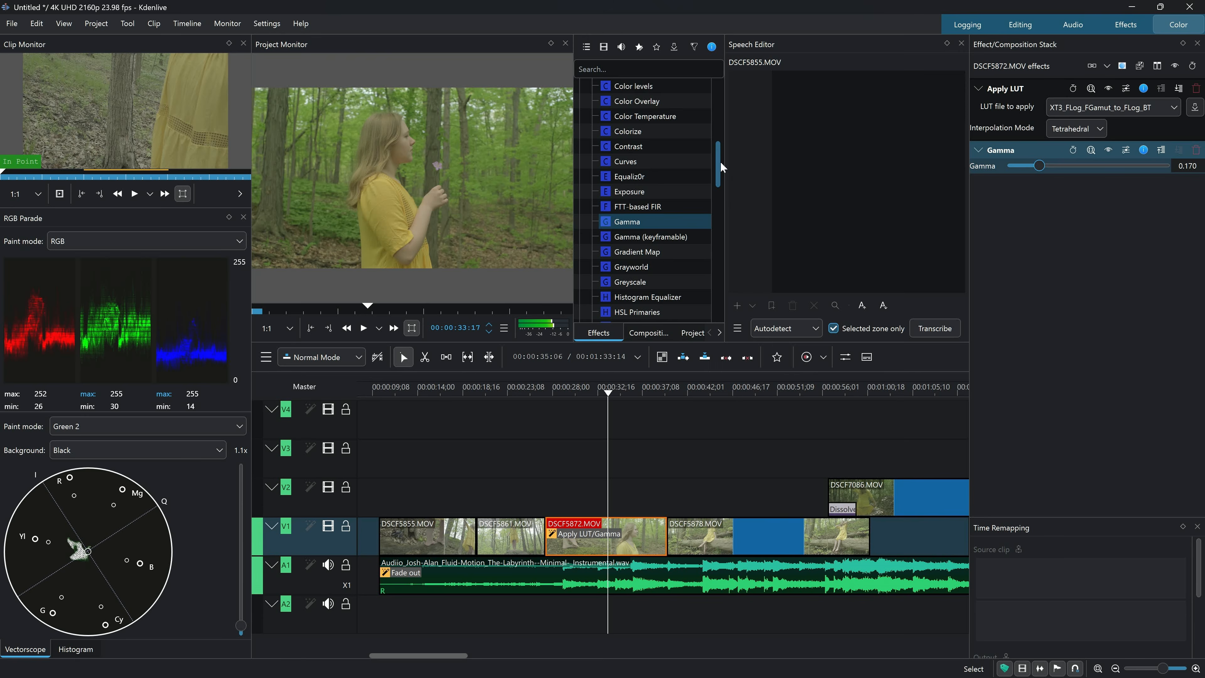
Add the White Balance and White Balance (LMS space) effects to DSCF5872.MOV, then collapse and disable both.
scroll(641, 178, down, 7)
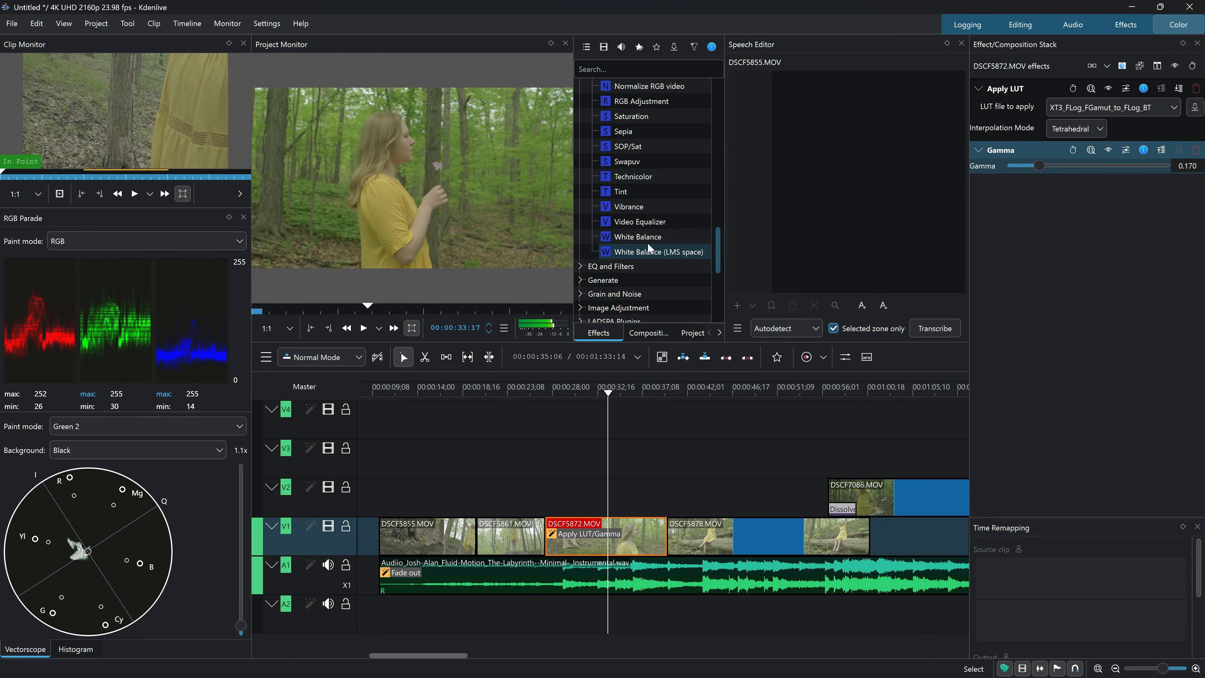
double_click(636, 236)
drag(670, 254, 1038, 326)
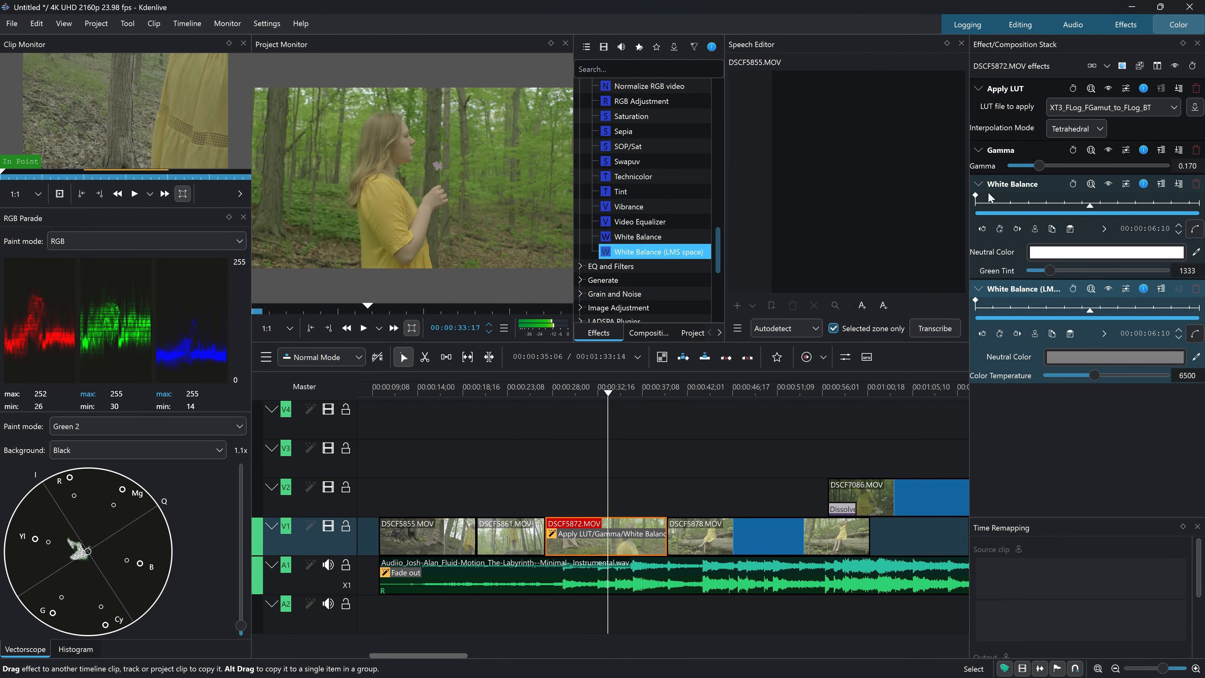
click(978, 185)
click(979, 203)
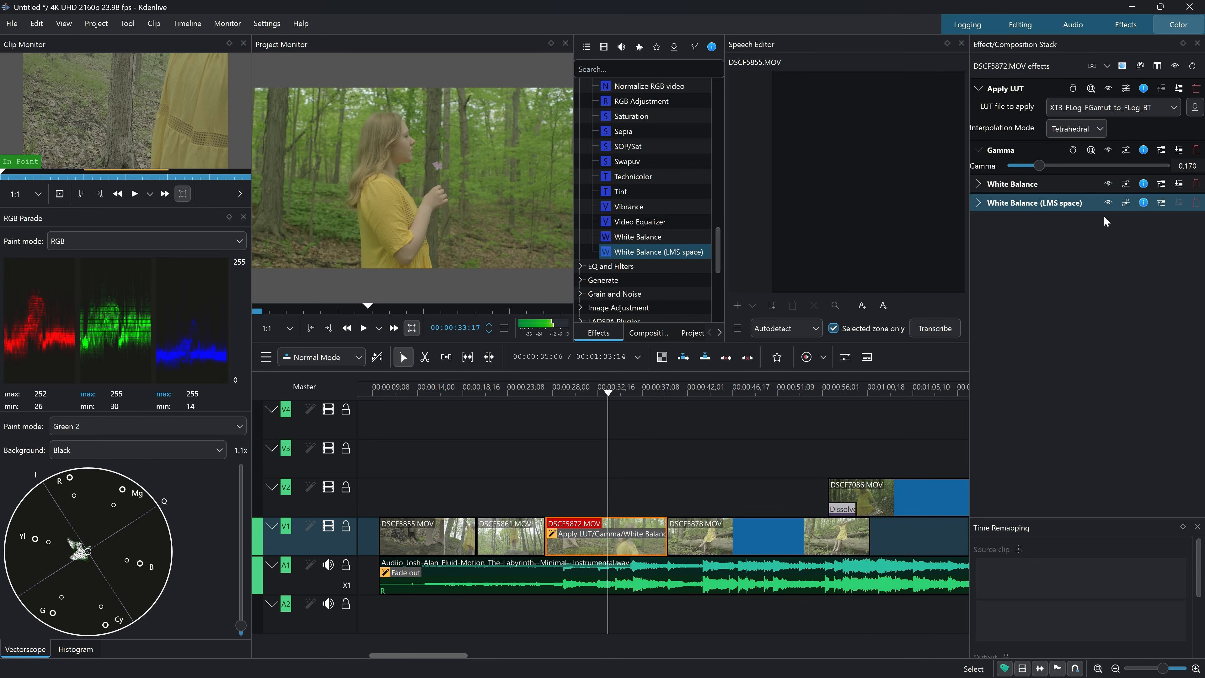
click(1109, 184)
click(1109, 203)
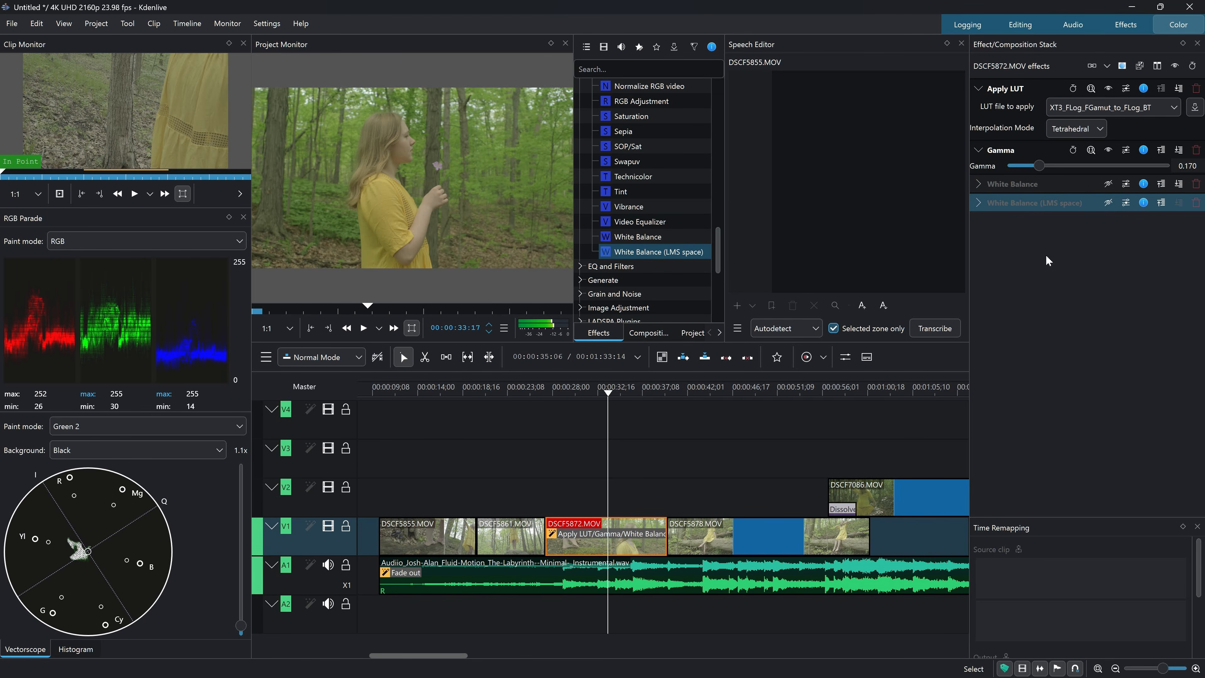
Add a Bézier Curves effect to DSCF5872.MOV and shape the RGB curve into an S, lowering the shadows and raising the highlights.
drag(721, 239, 729, 145)
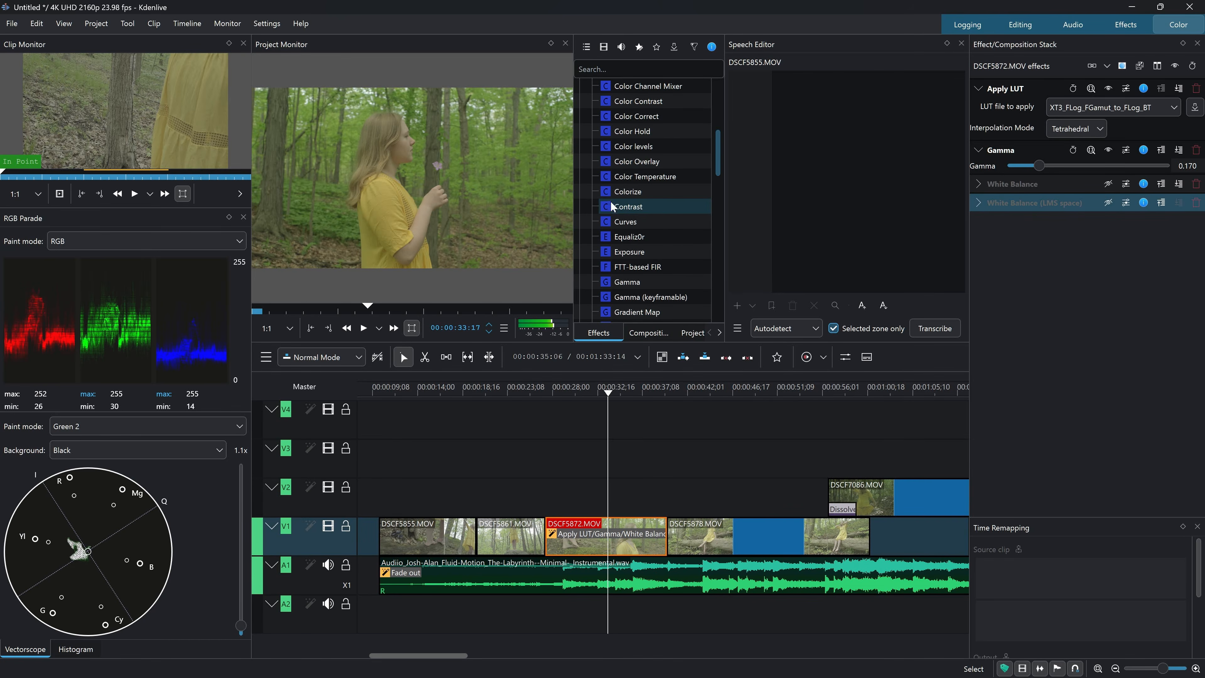
drag(717, 155, 722, 112)
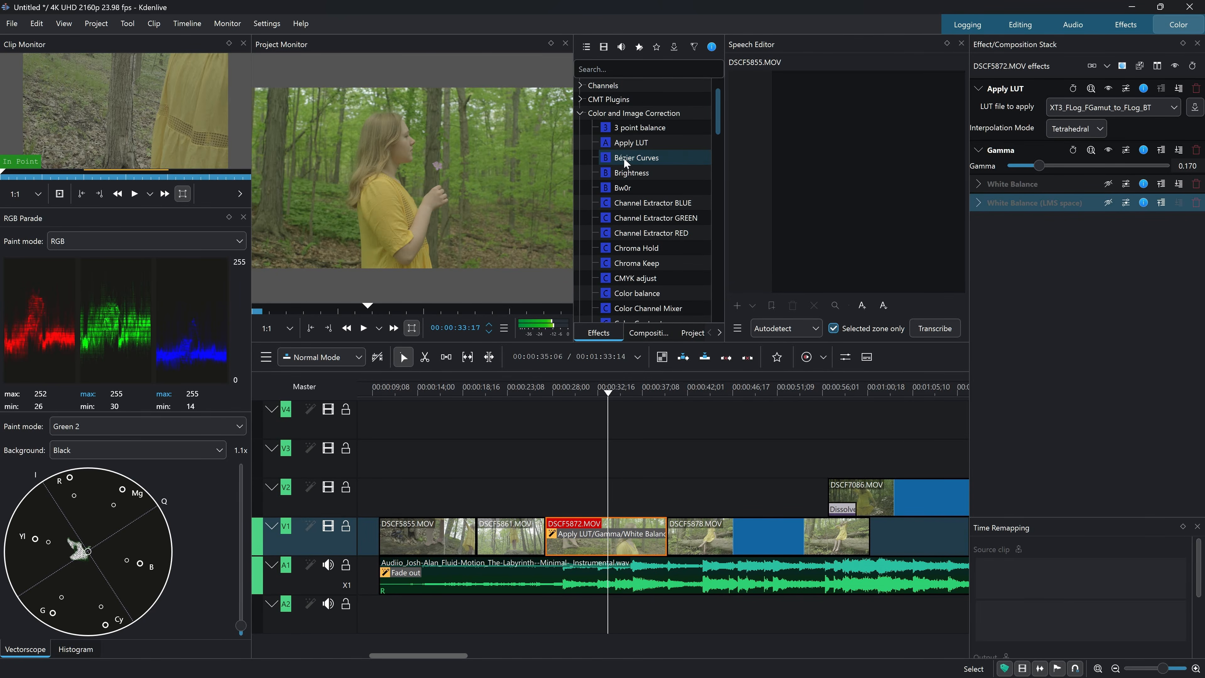
drag(623, 156, 1030, 263)
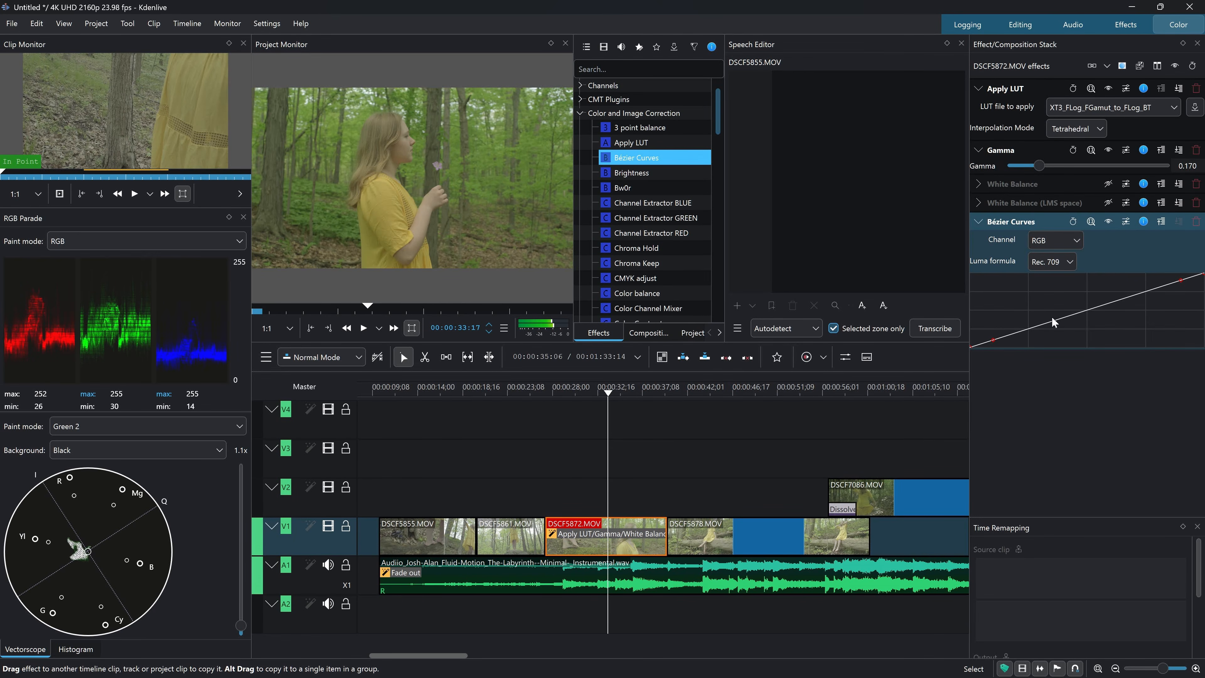
drag(1025, 328, 995, 347)
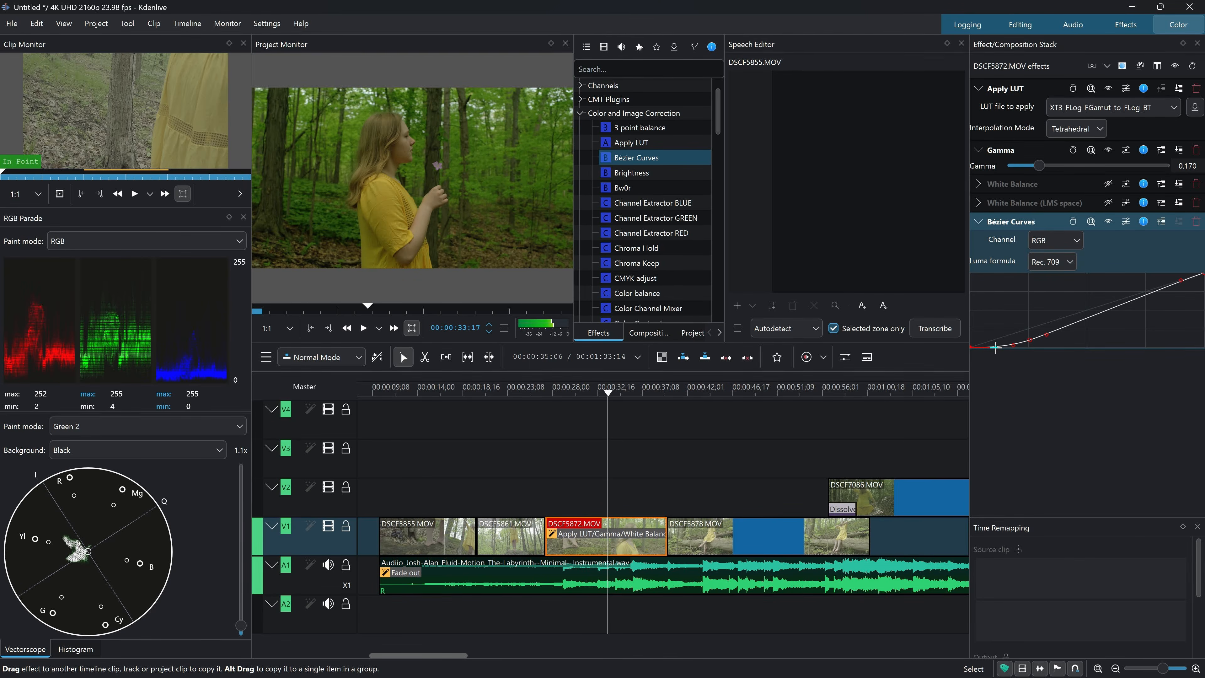
drag(1182, 281, 1122, 291)
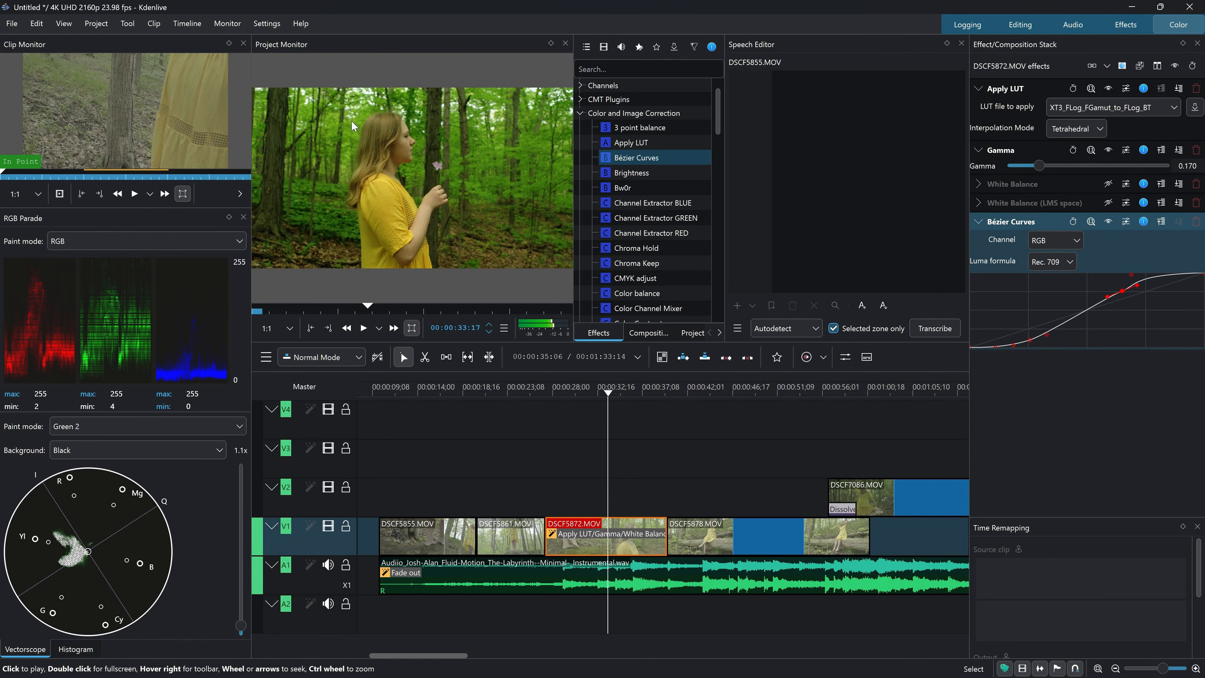
Compare DSCF5872.MOV with and without its Bézier Curves effect, lift the darkest shadows on the RGB curve, and collapse the effect.
click(1108, 222)
click(1109, 221)
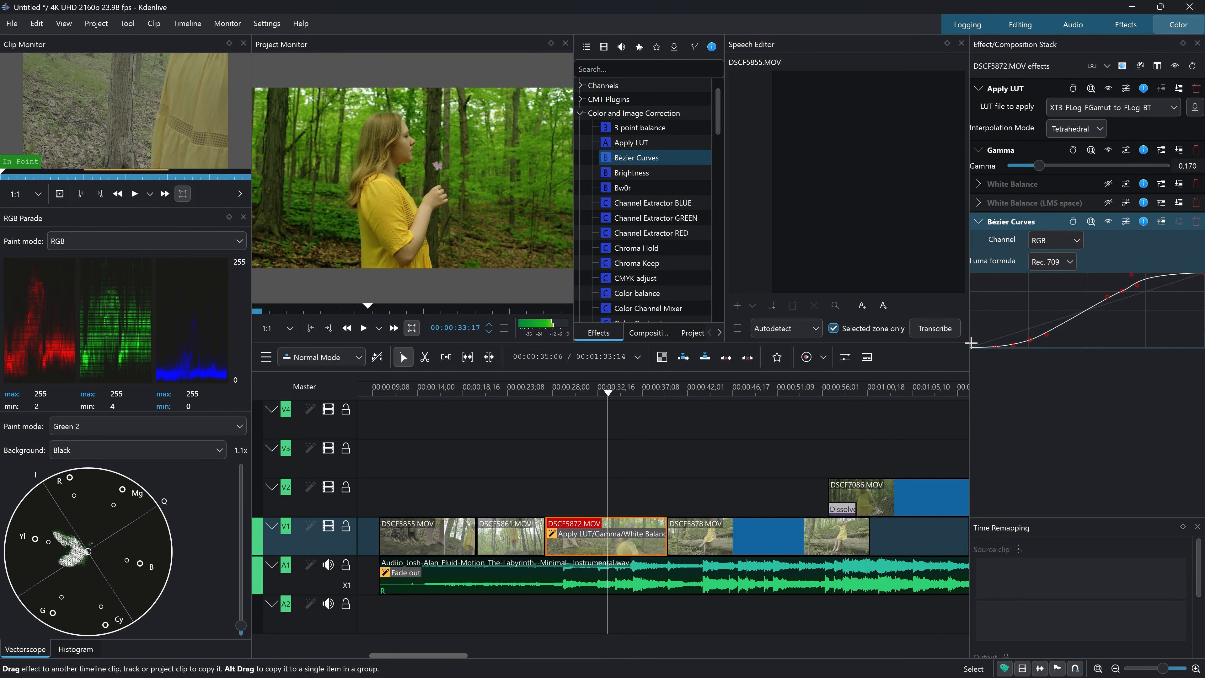
drag(970, 347, 1033, 338)
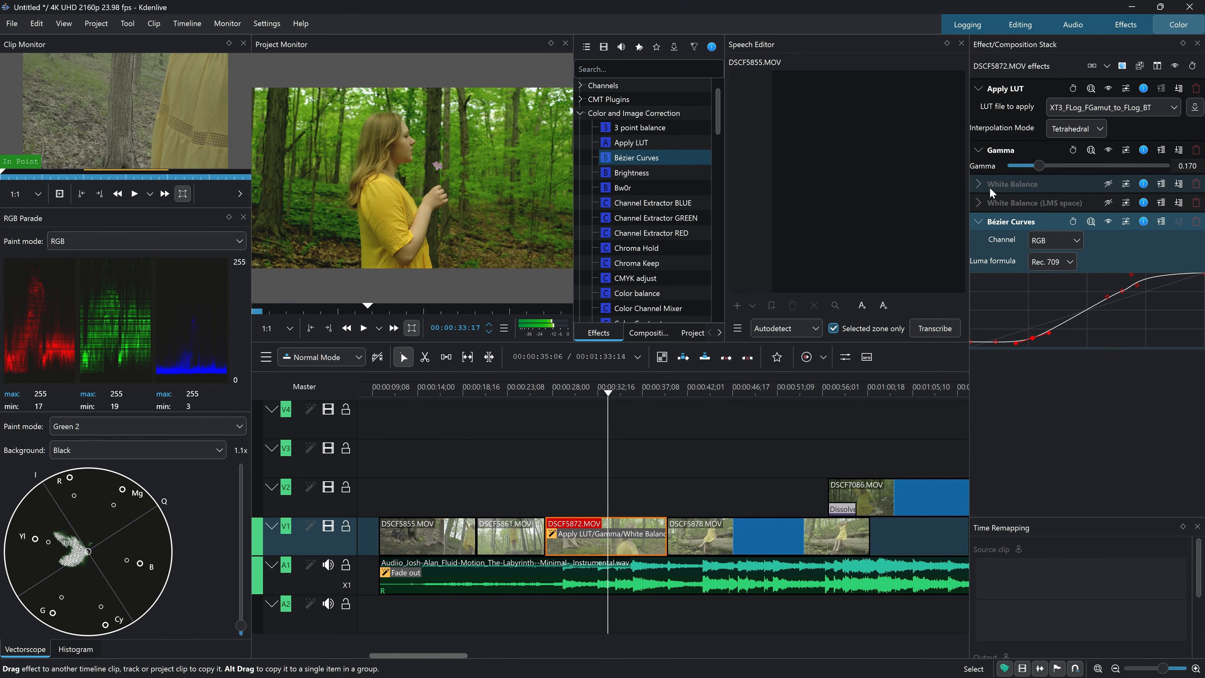
click(978, 220)
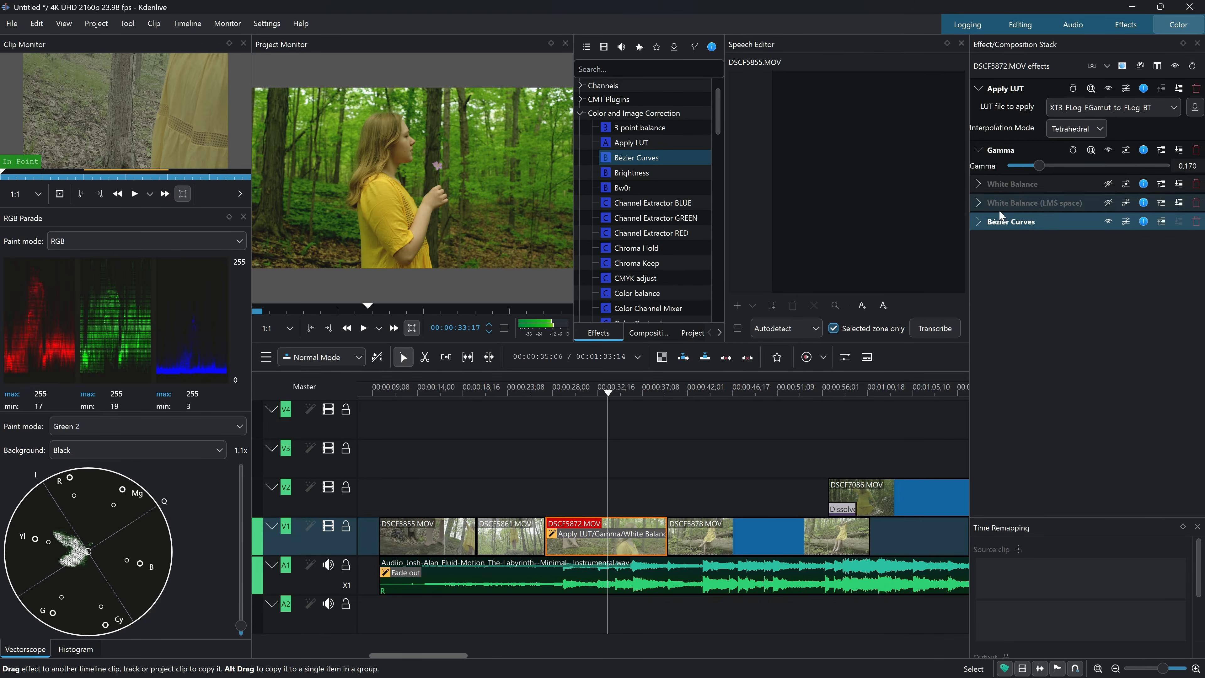
Collapse the Apply LUT and Gamma effects, then expand and enable the White Balance and White Balance (LMS space) effects.
click(979, 91)
click(978, 108)
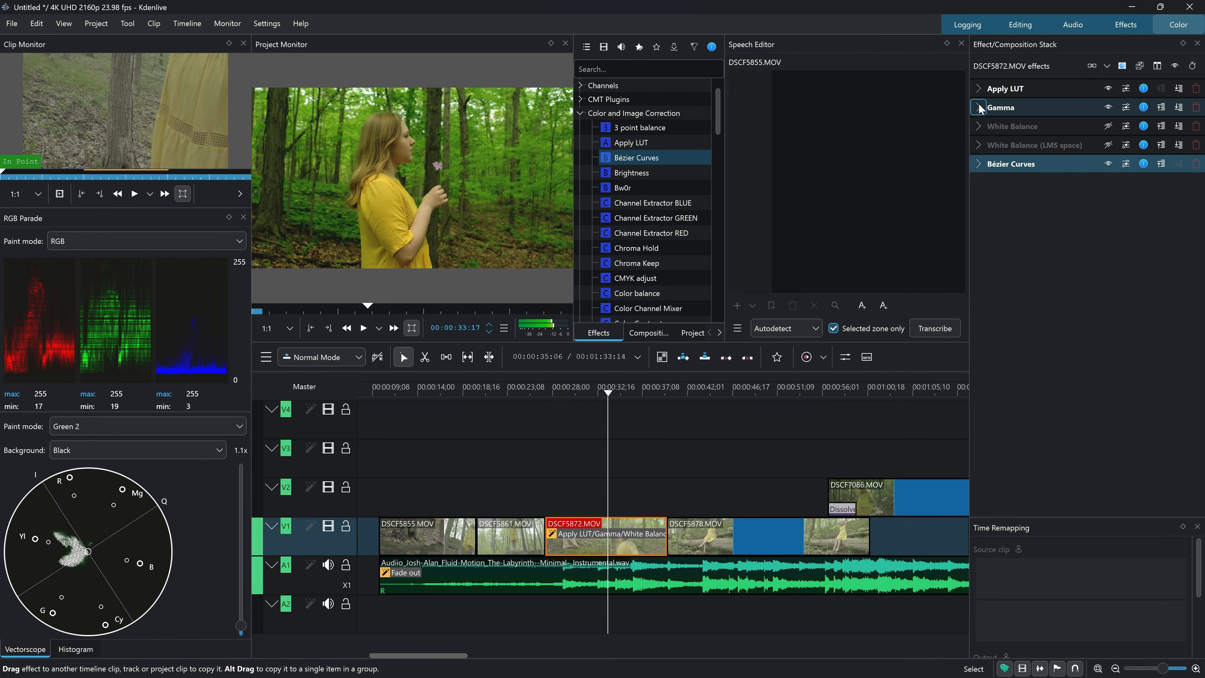
click(979, 145)
click(978, 126)
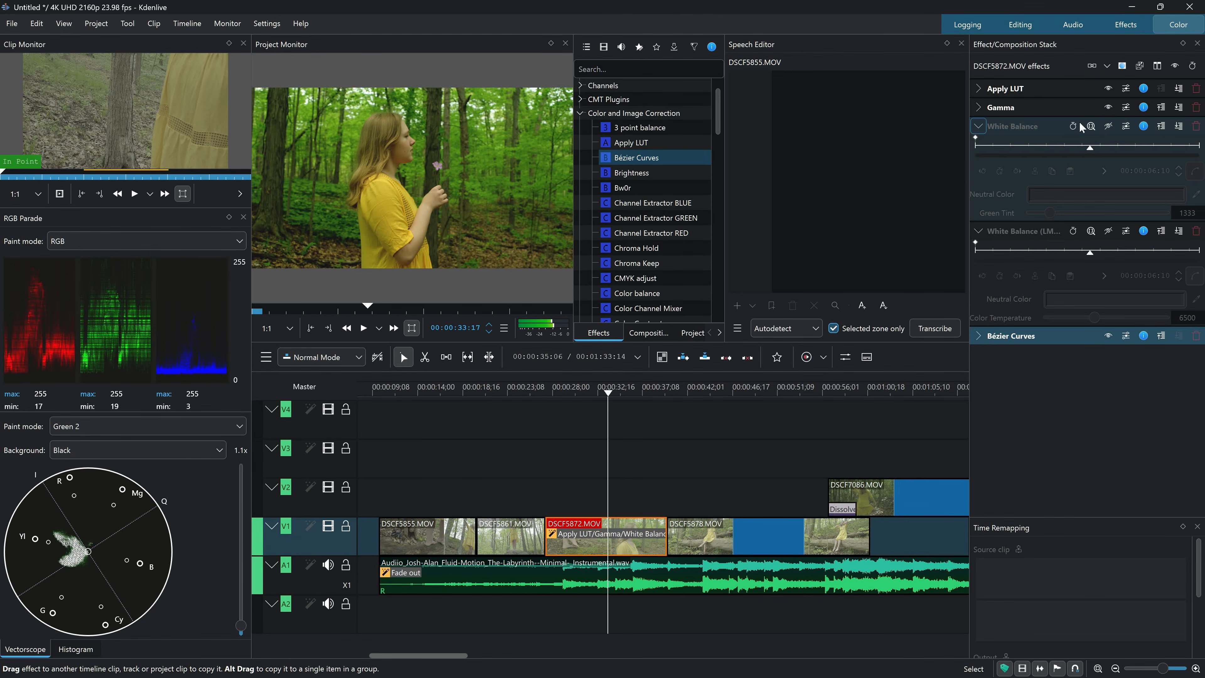
click(1108, 126)
click(1109, 232)
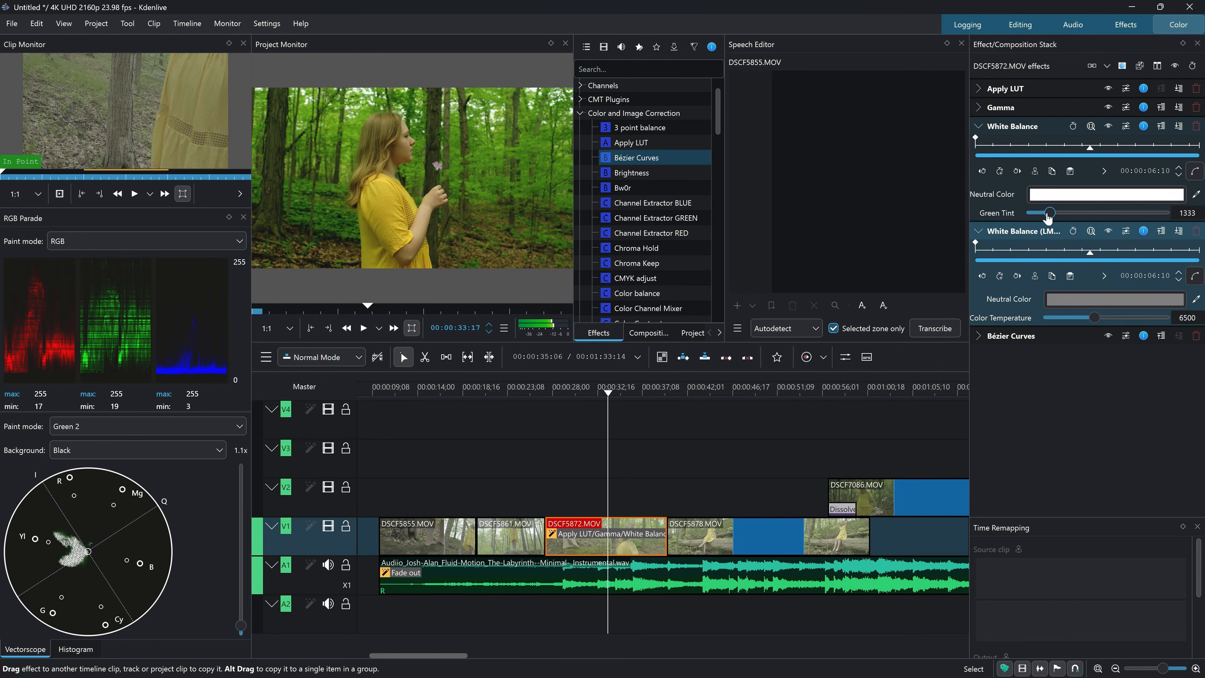
Set the White Balance green tint to 786 and the White Balance (LMS space) color temperature to 8000.
scroll(1054, 215, up, 3)
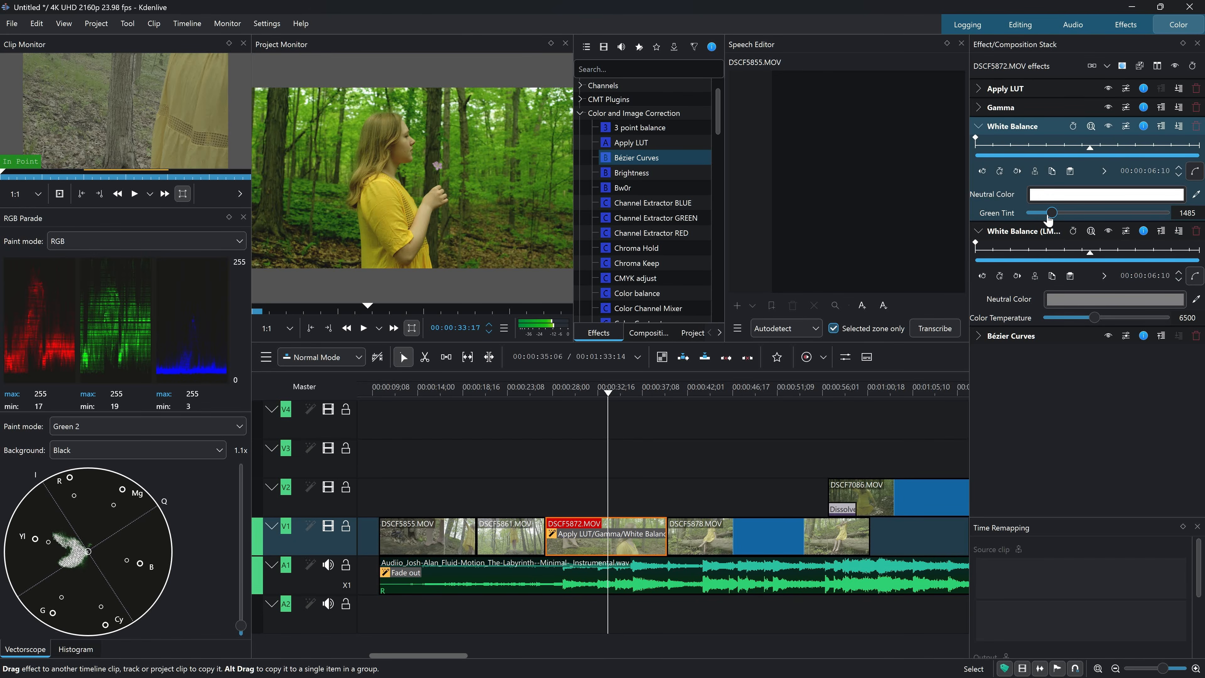
drag(1048, 217, 1039, 221)
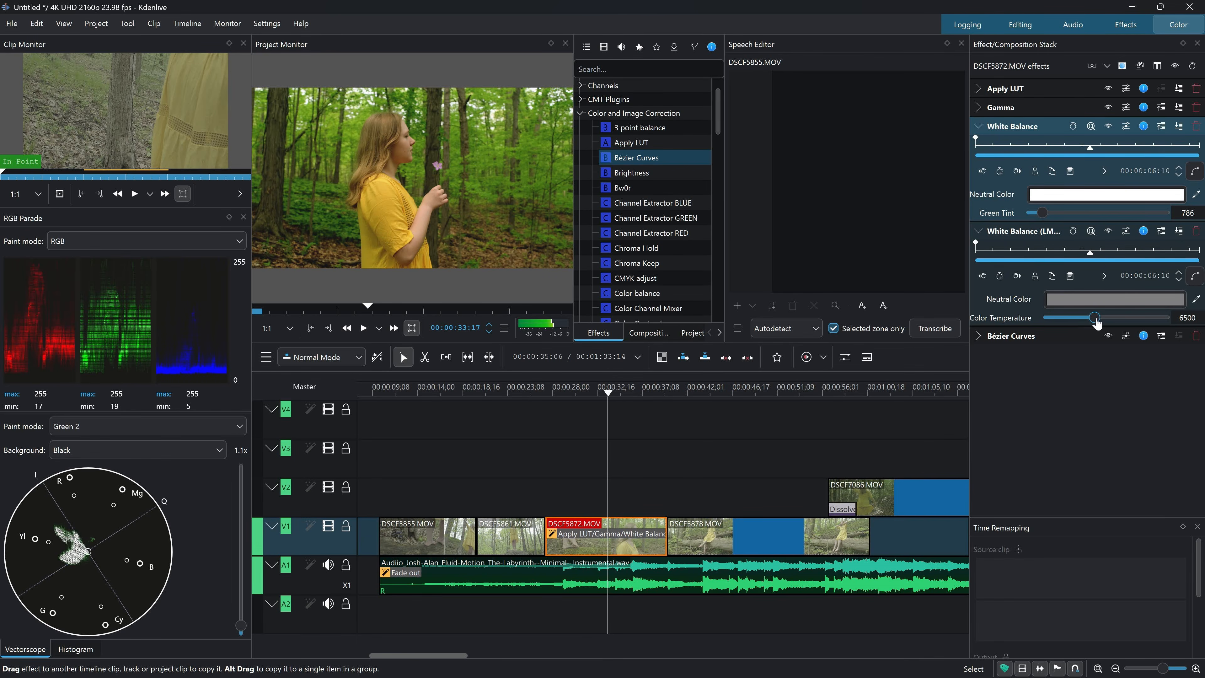
drag(1101, 325, 1106, 327)
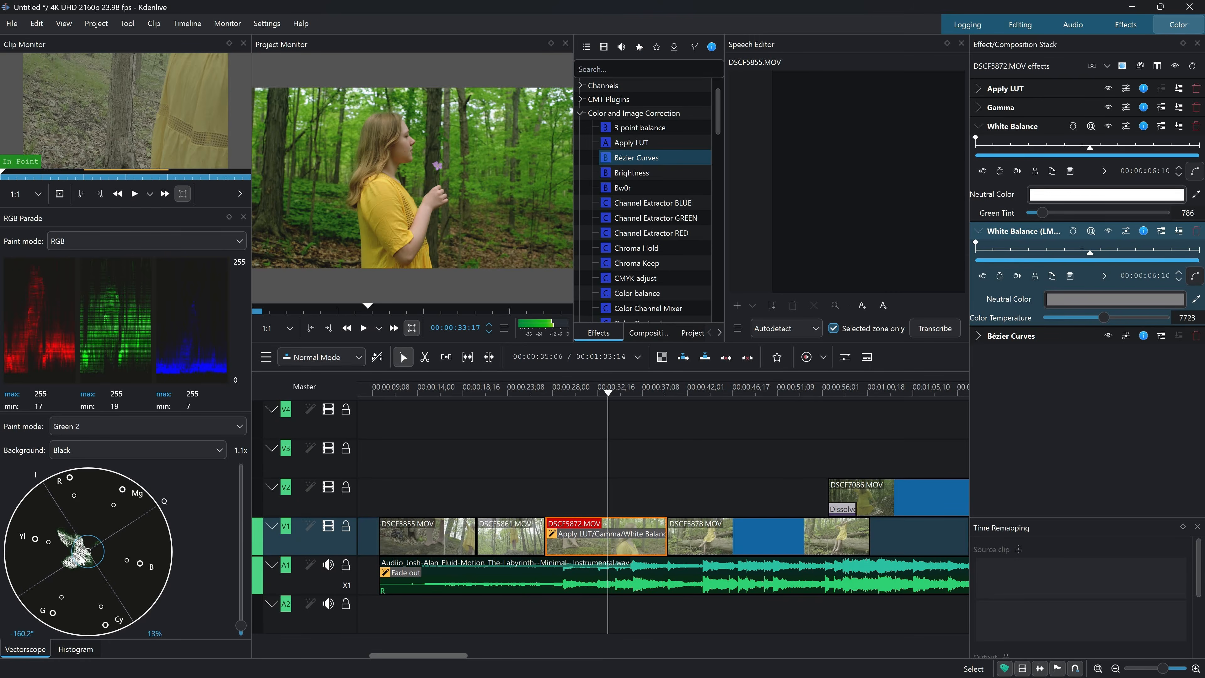
drag(1105, 317, 1183, 317)
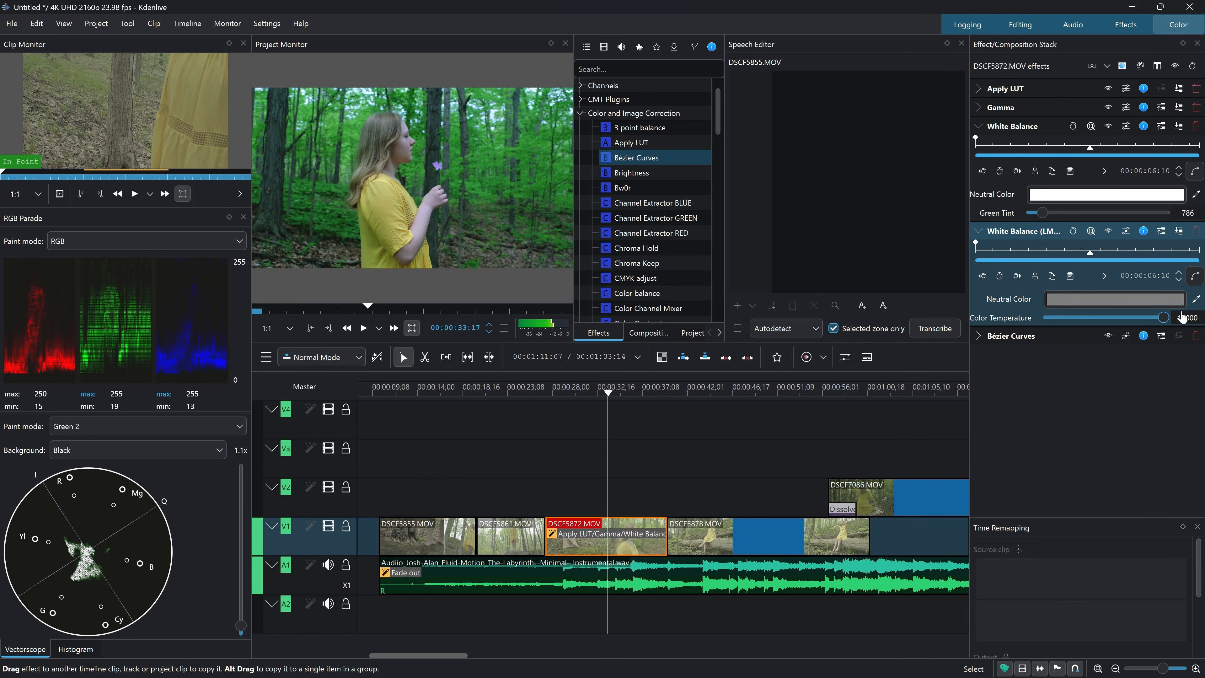
drag(1182, 317, 1035, 321)
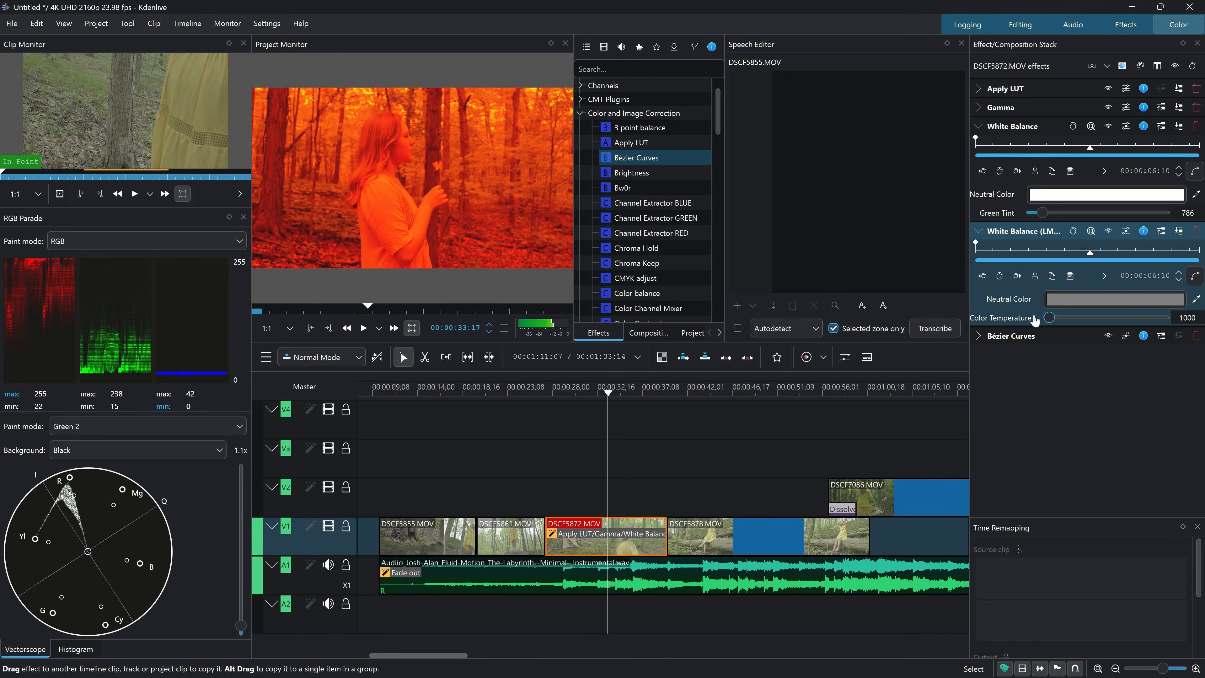
drag(1043, 320, 1108, 323)
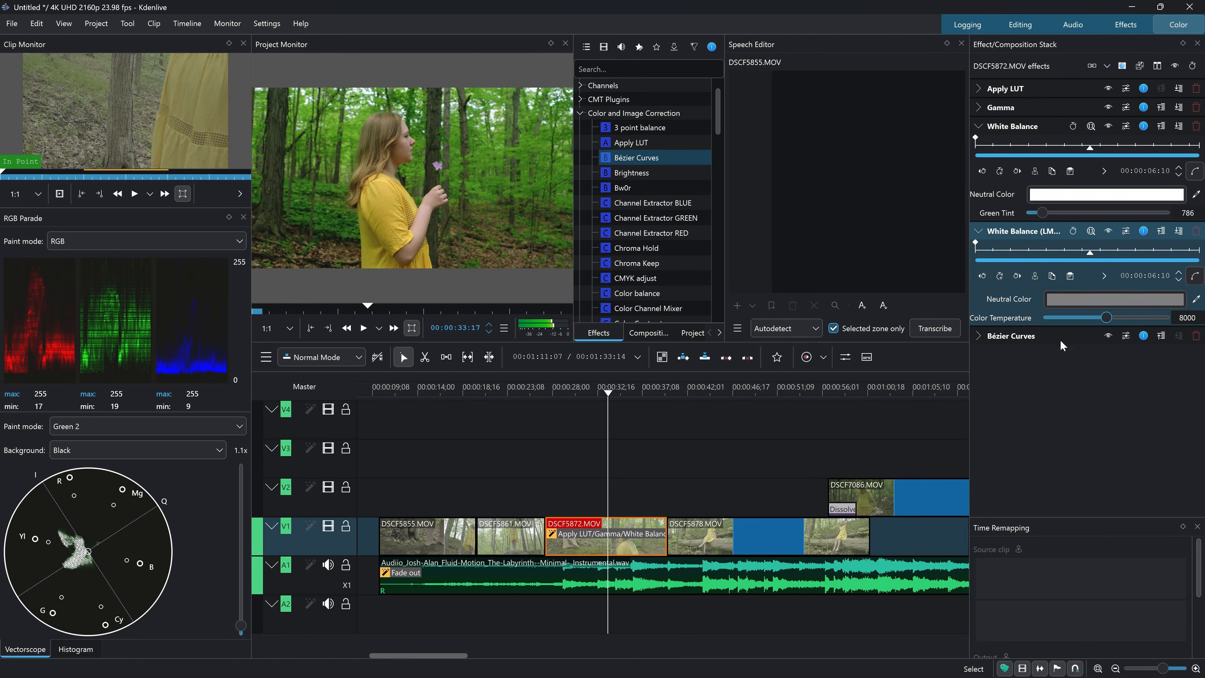
Collapse both white balance effects and compare the clip with them disabled and enabled, leaving both enabled.
click(981, 231)
click(978, 126)
click(1108, 126)
click(1109, 144)
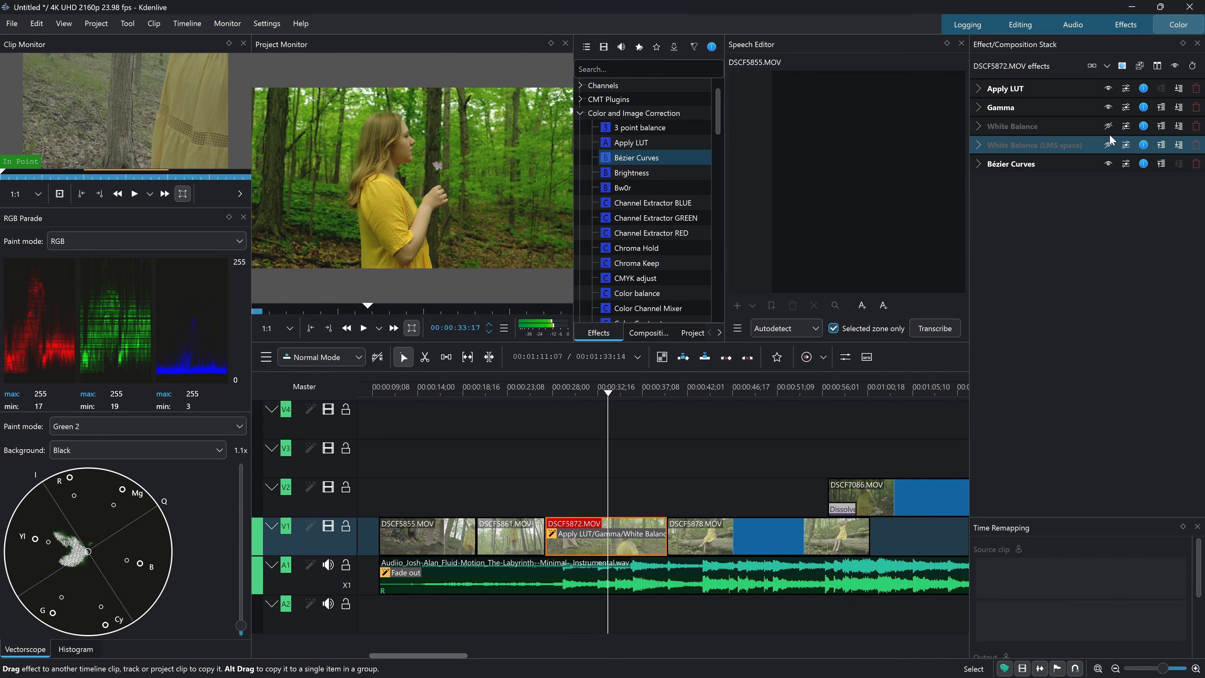
click(1109, 125)
click(1109, 145)
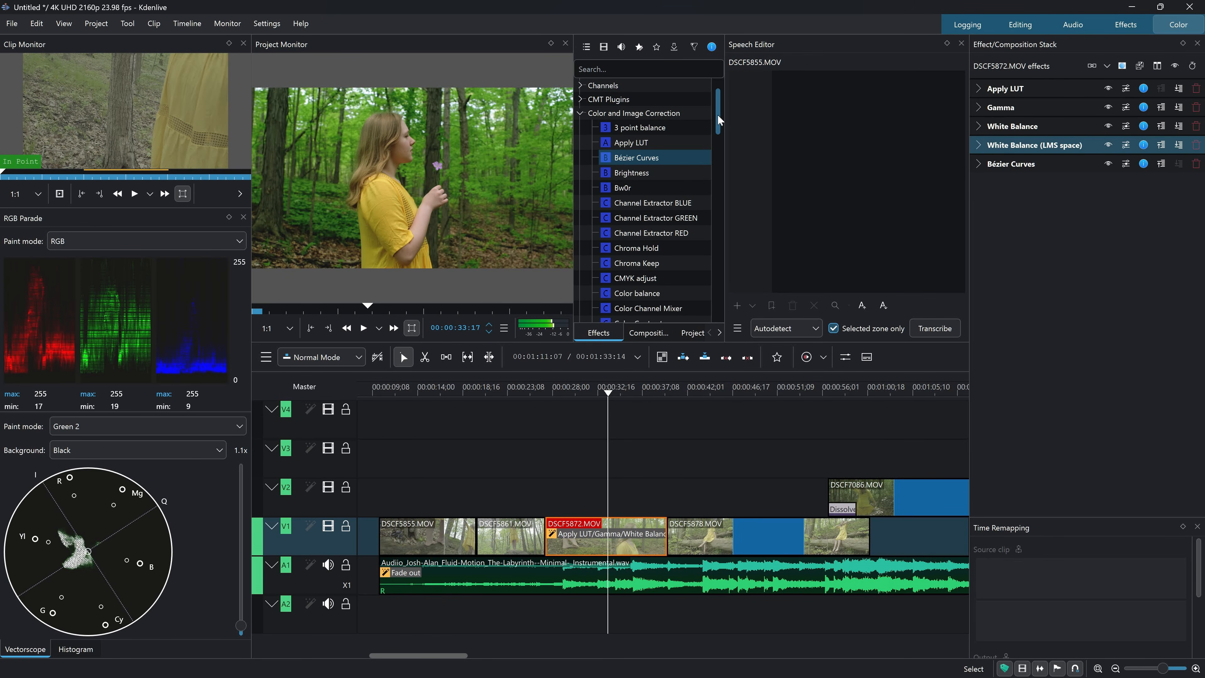
Try a Saturation effect on DSCF5872.MOV with saturation 330, and remove it.
drag(717, 114, 719, 248)
drag(625, 143, 1041, 233)
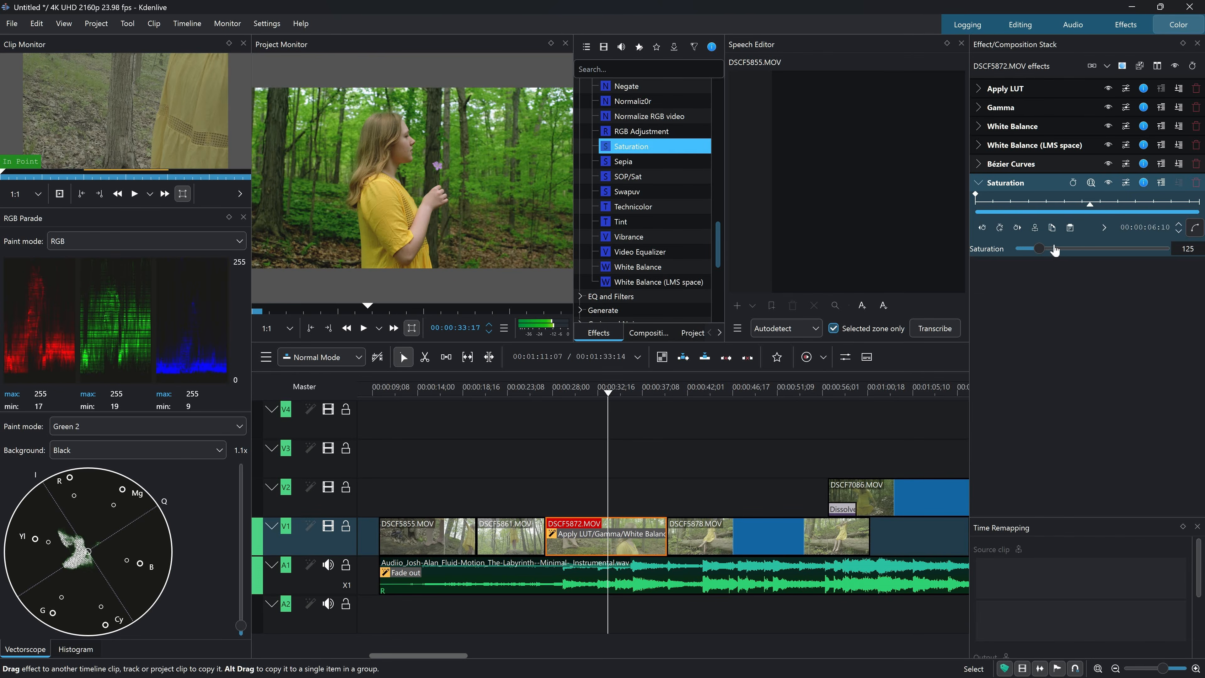
scroll(655, 209, up, 6)
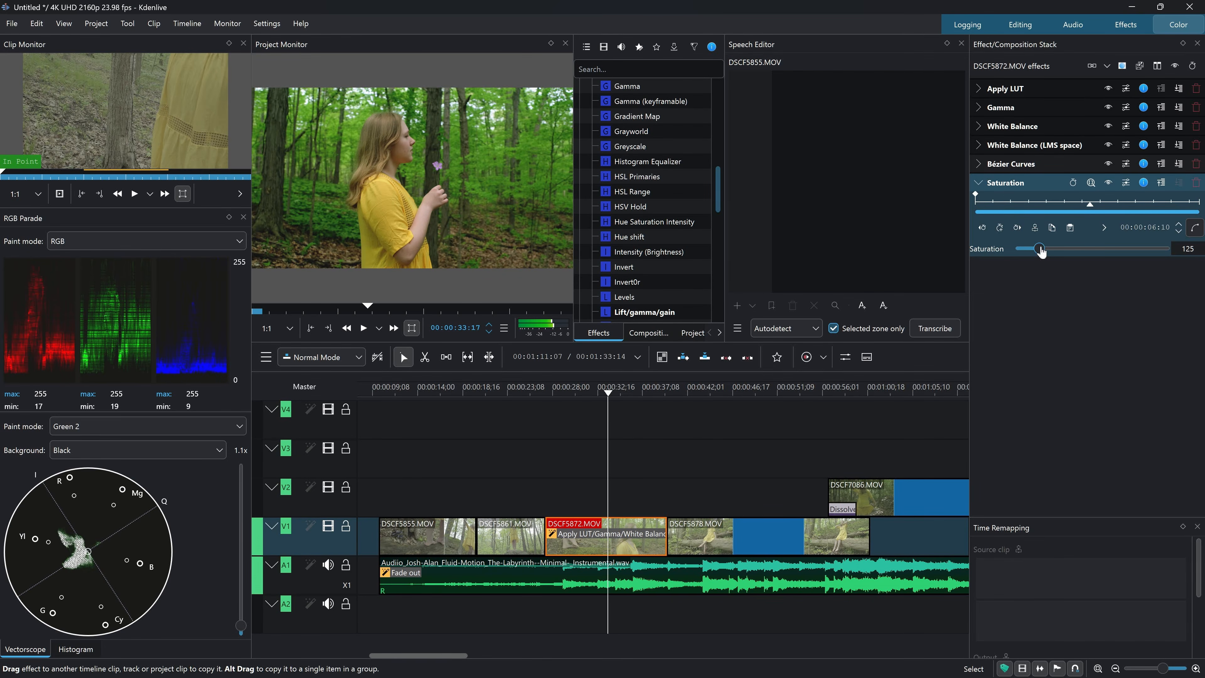
drag(1040, 250, 1068, 254)
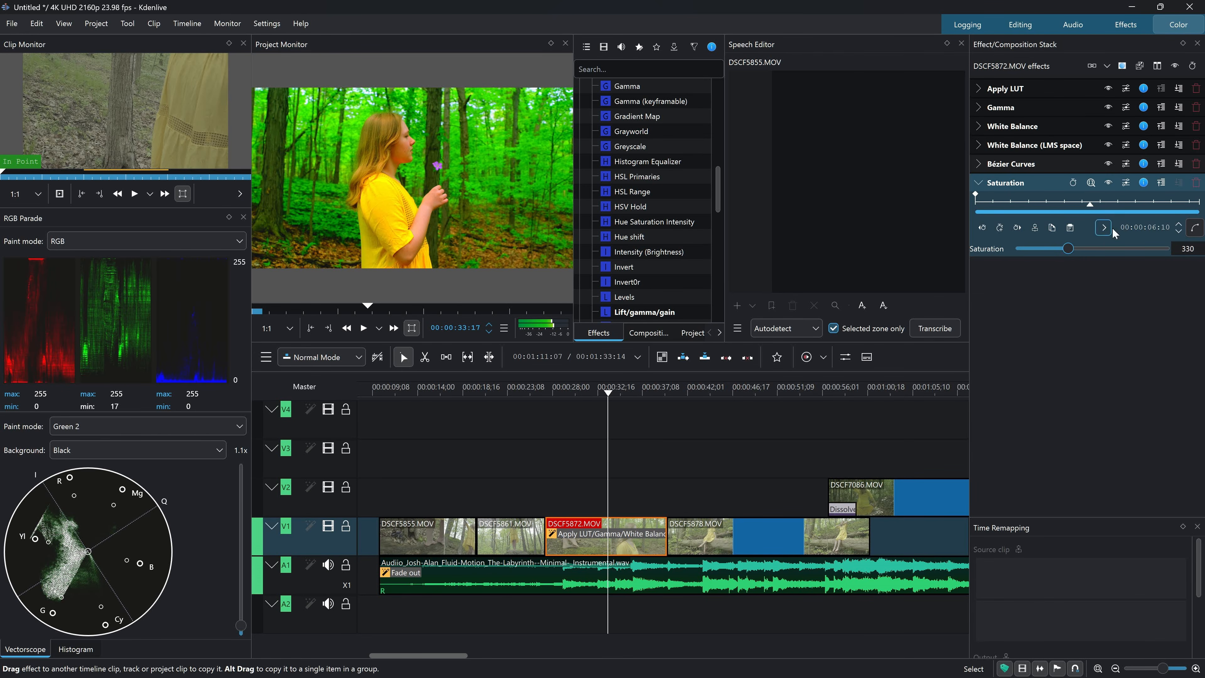
click(1196, 183)
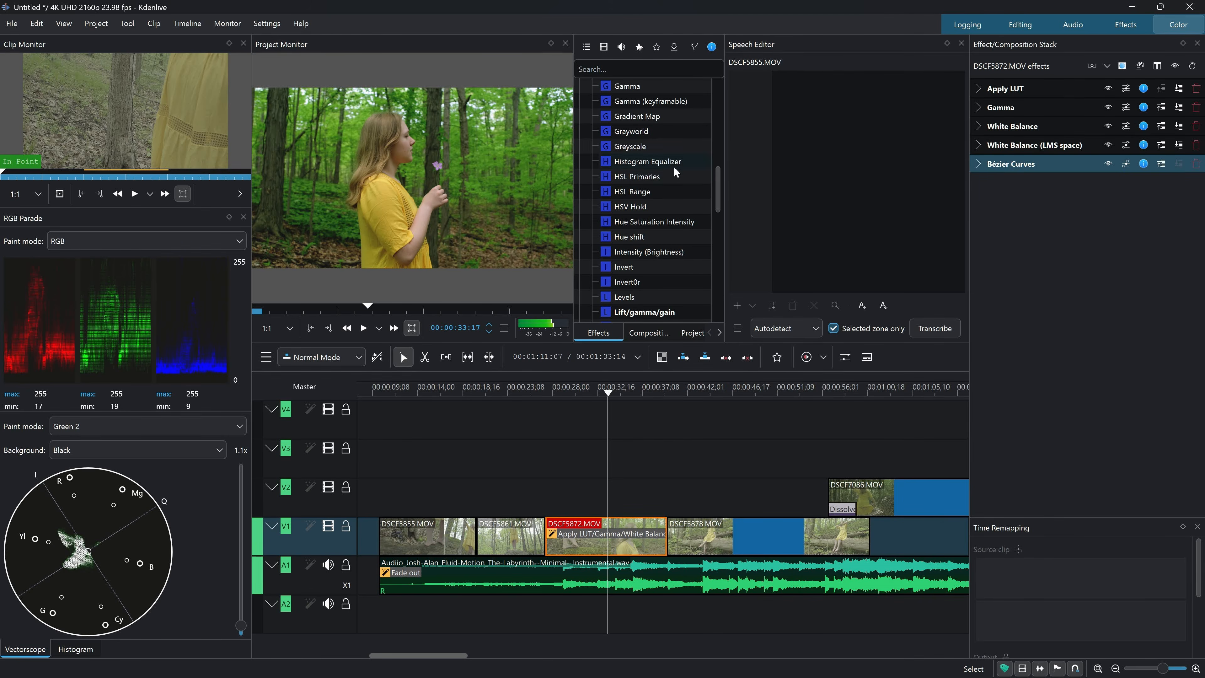
Add a second Bézier Curves effect to DSCF5872.MOV and set its channel to Saturation.
drag(719, 180, 723, 97)
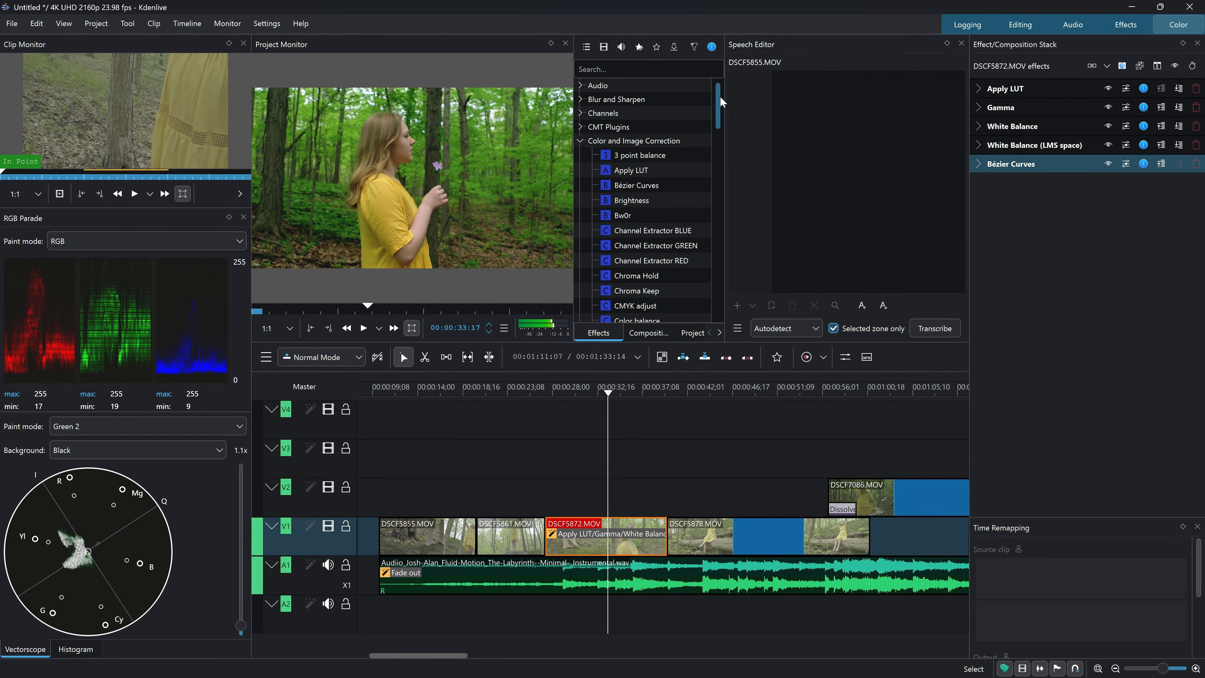
drag(623, 186, 1010, 219)
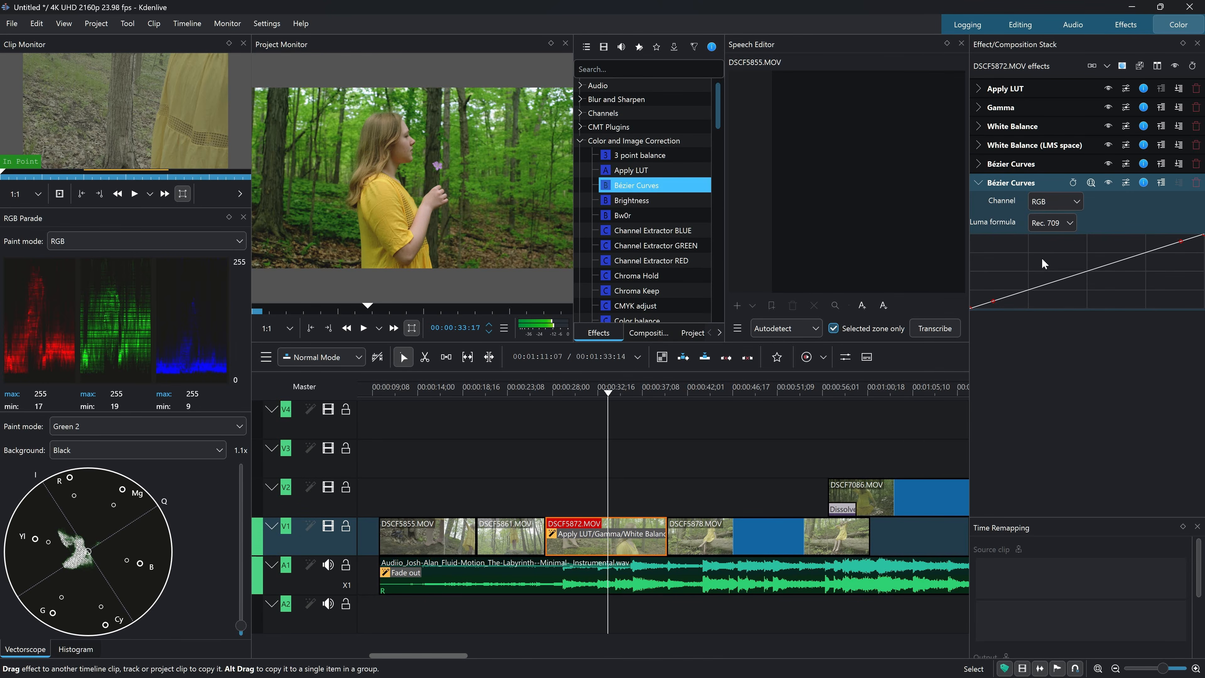
click(1044, 203)
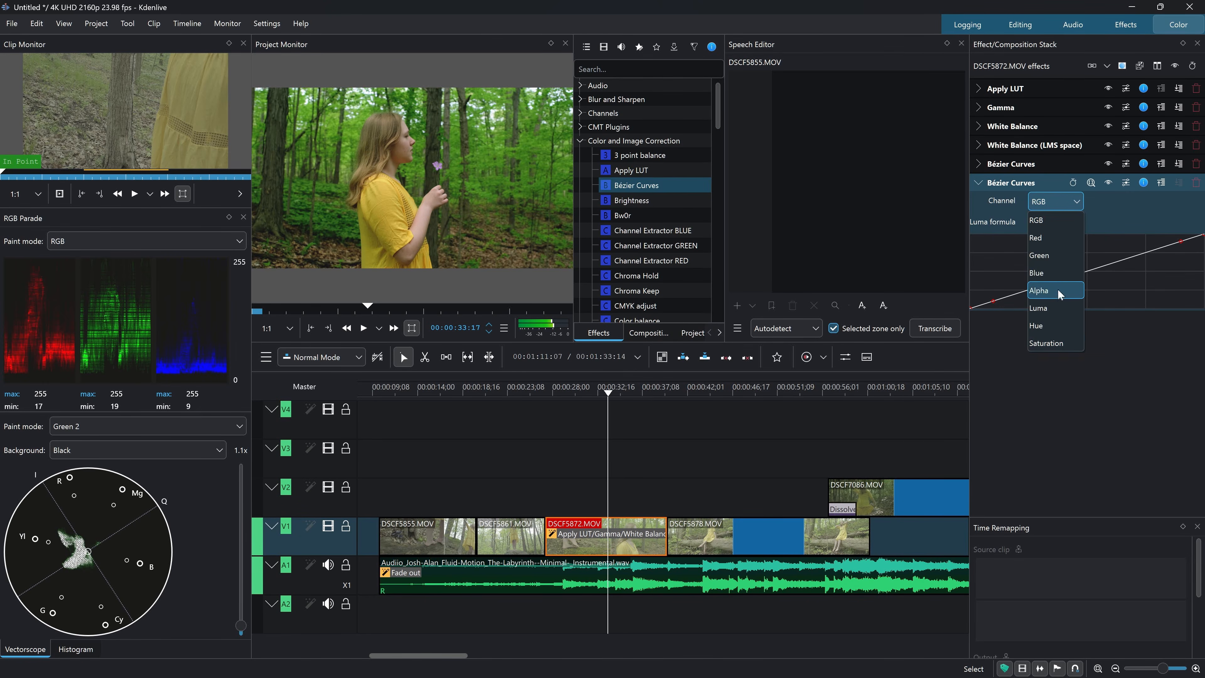
click(1045, 347)
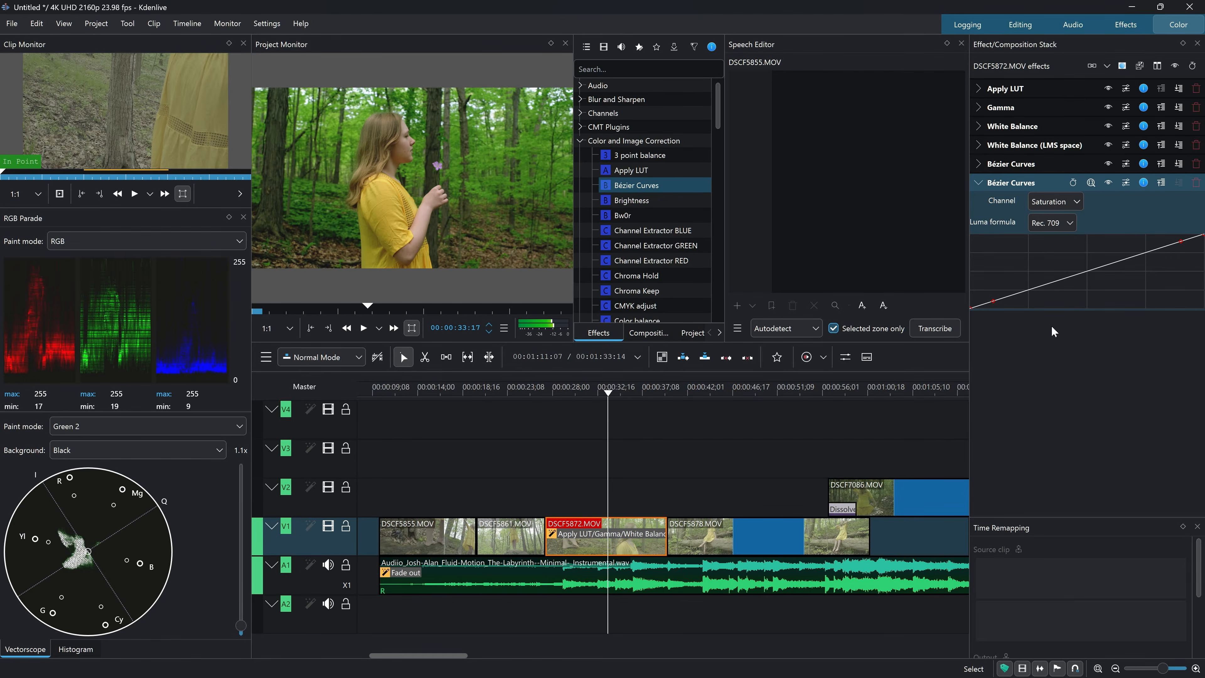
Shape the Saturation curve with raised midtones and a lowered upper endpoint, and compare the clip with the effect off and on.
drag(1178, 241, 1052, 236)
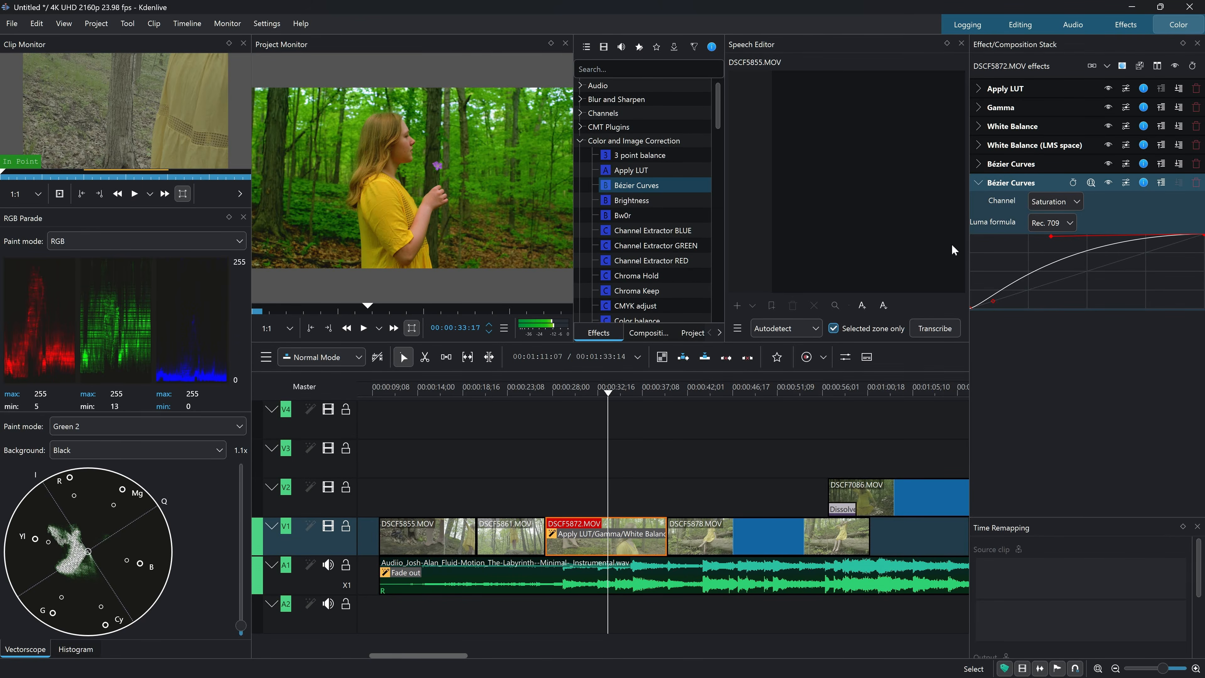
drag(1053, 238, 1120, 239)
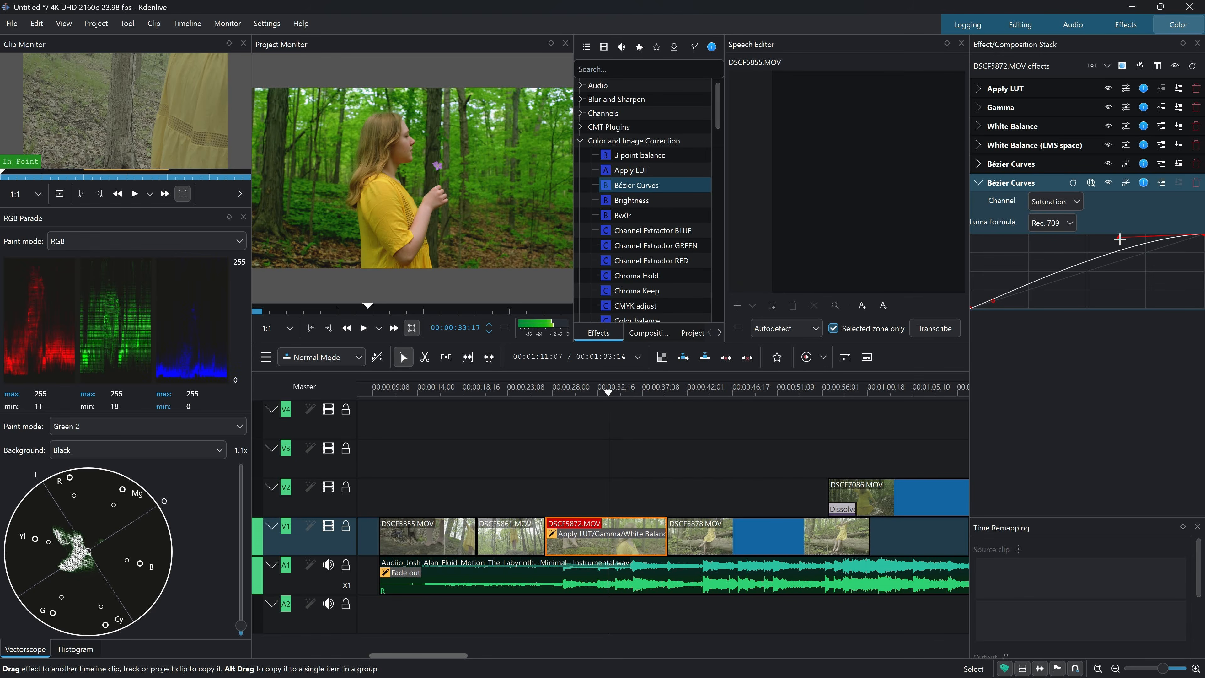
drag(1036, 284, 1028, 279)
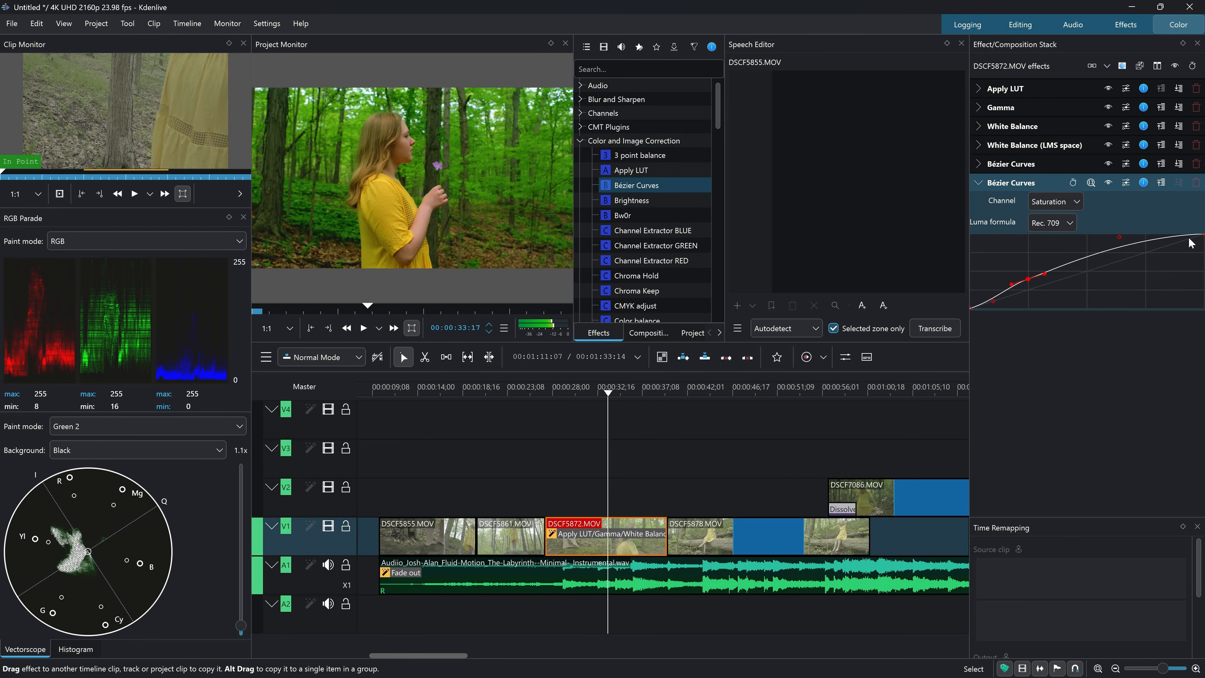
mouse_move(1202, 234)
mouse_down()
mouse_move(1200, 261)
mouse_move(1201, 251)
mouse_up()
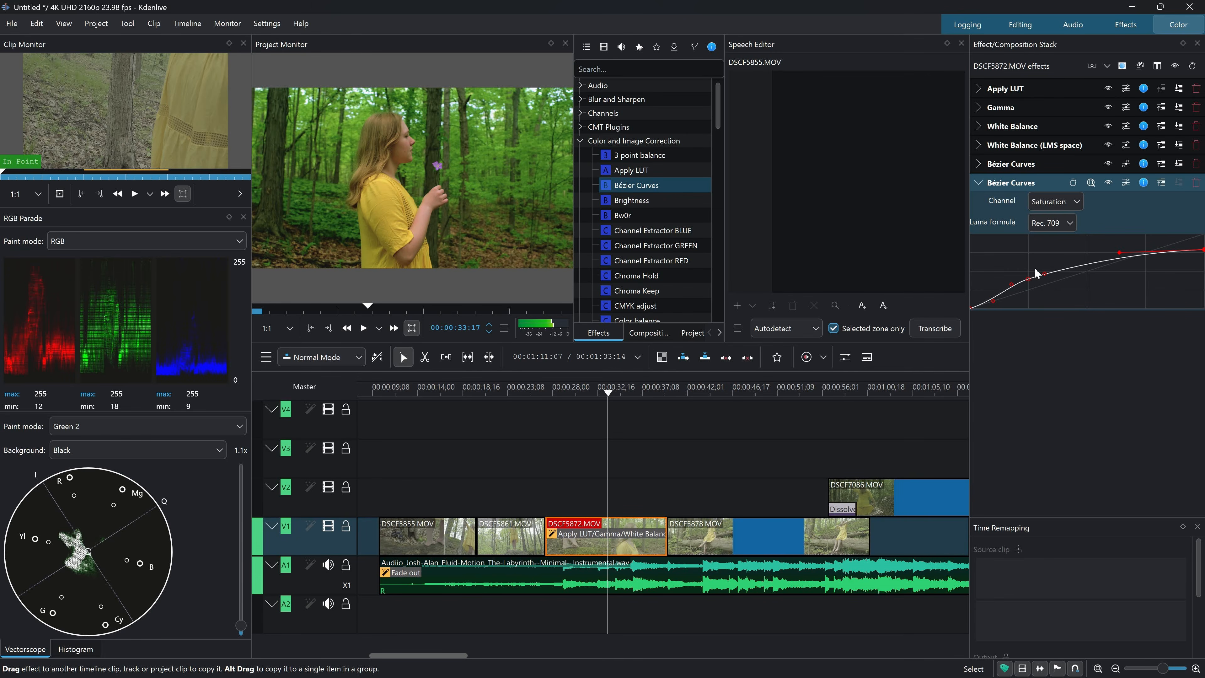
drag(1028, 279, 1056, 269)
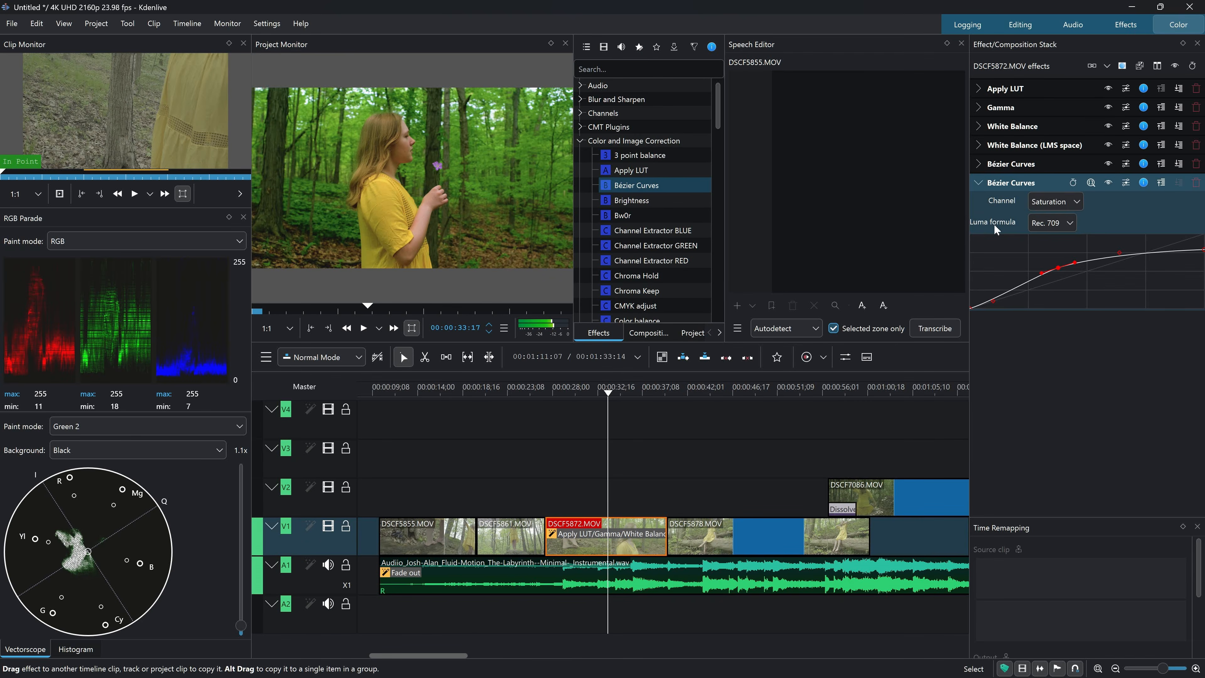
click(1109, 183)
click(1108, 184)
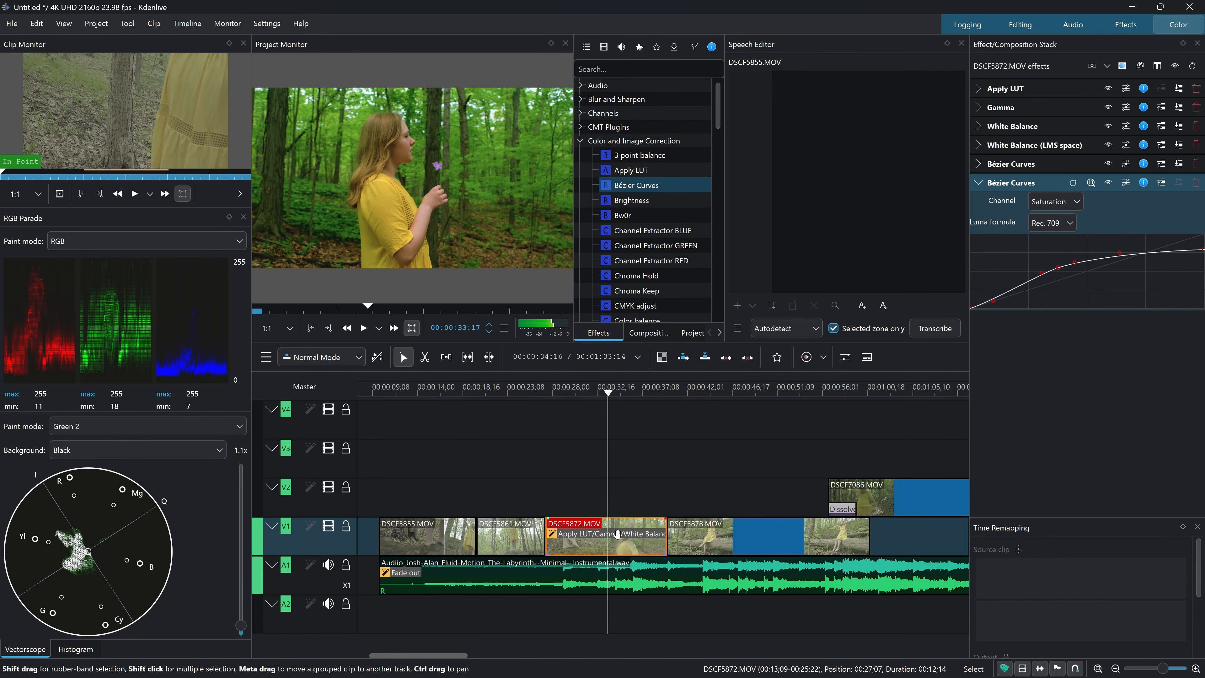
Copy DSCF5872.MOV and paste its effects onto DSCF5855.MOV, DSCF5861.MOV, DSCF5878.MOV and DSCF7086.MOV.
right_click(619, 536)
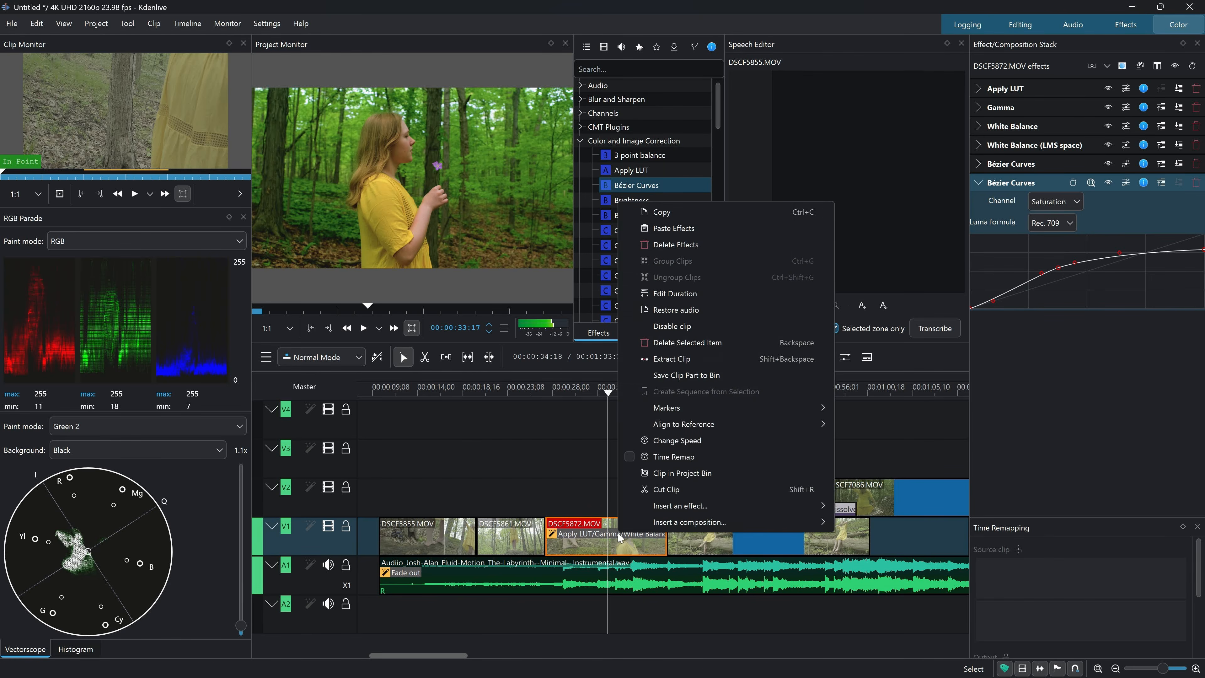
click(665, 212)
drag(892, 463, 702, 529)
shift+click(517, 539)
shift+click(424, 541)
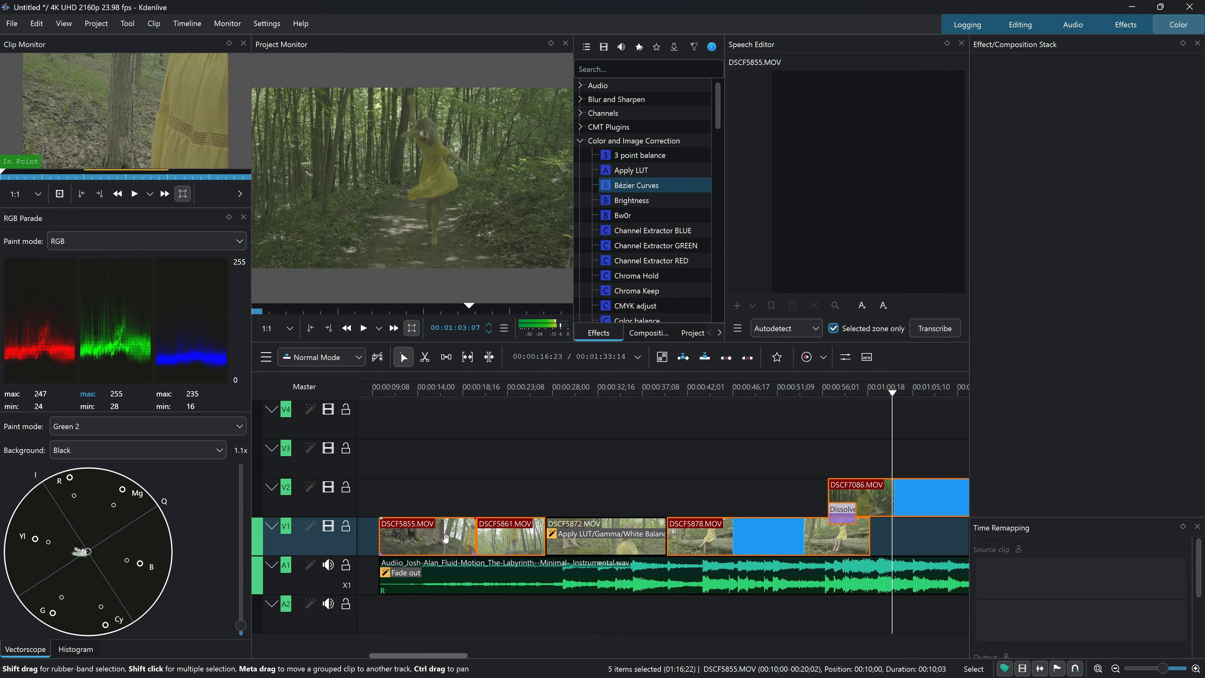
right_click(446, 539)
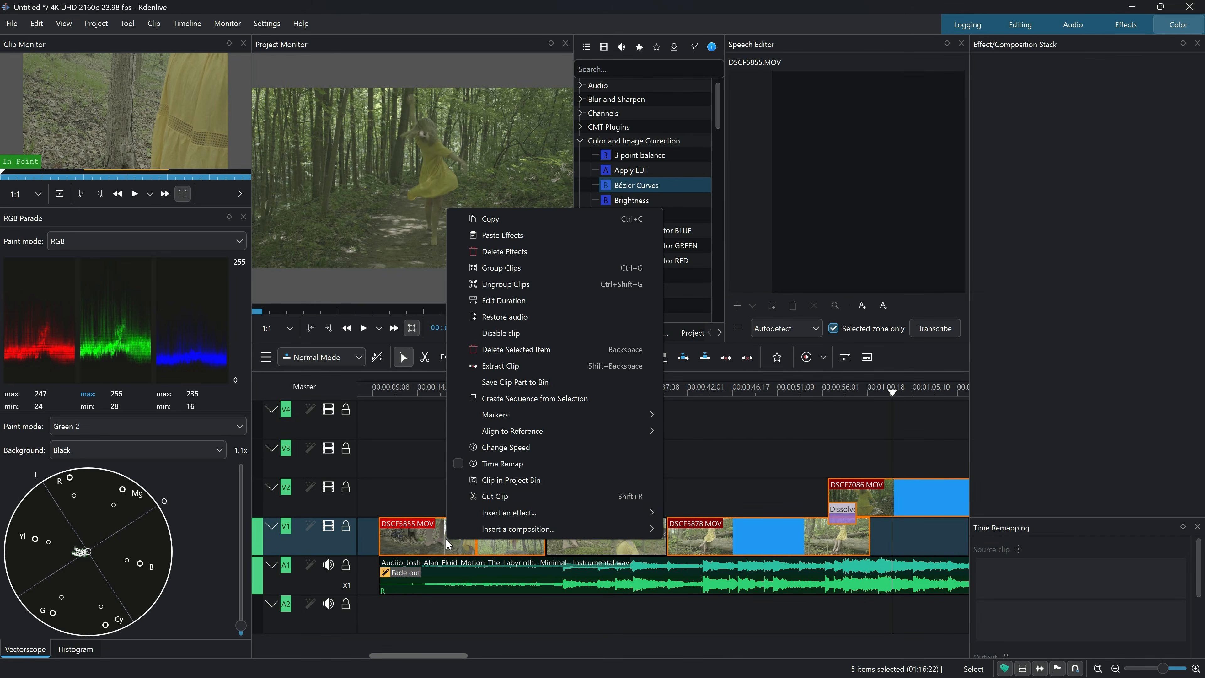
click(517, 236)
Check how the pasted grade looks on frames from the different clips along the timeline.
click(512, 390)
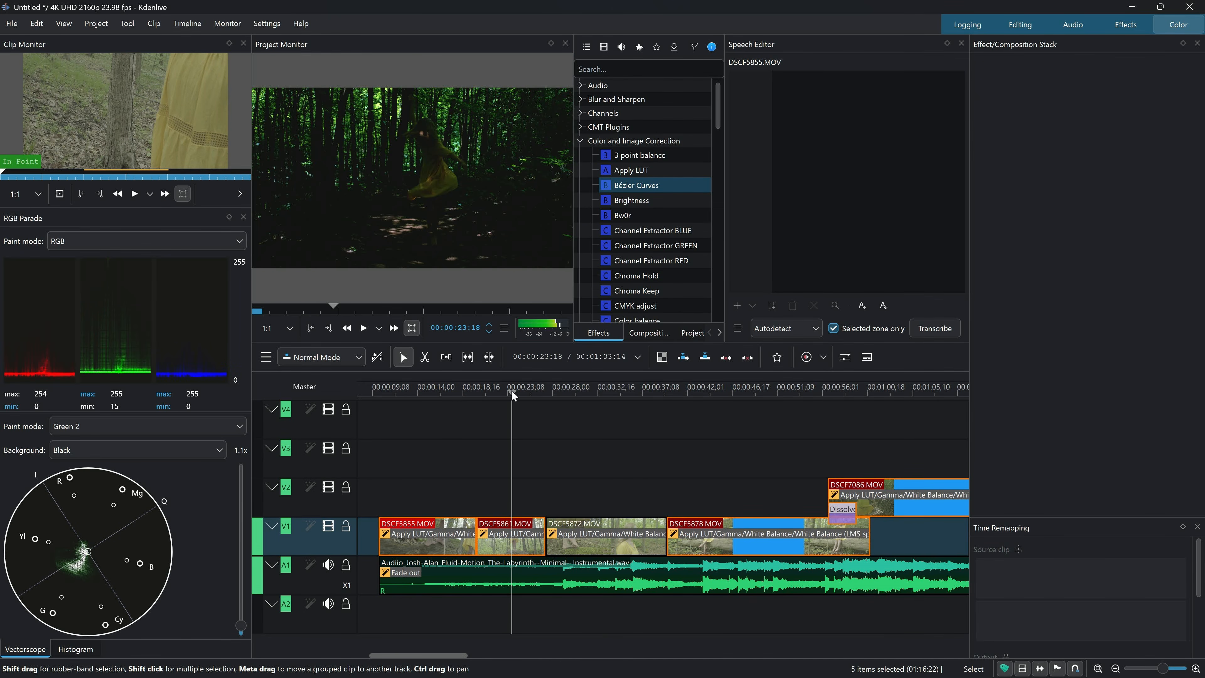
click(431, 388)
click(496, 388)
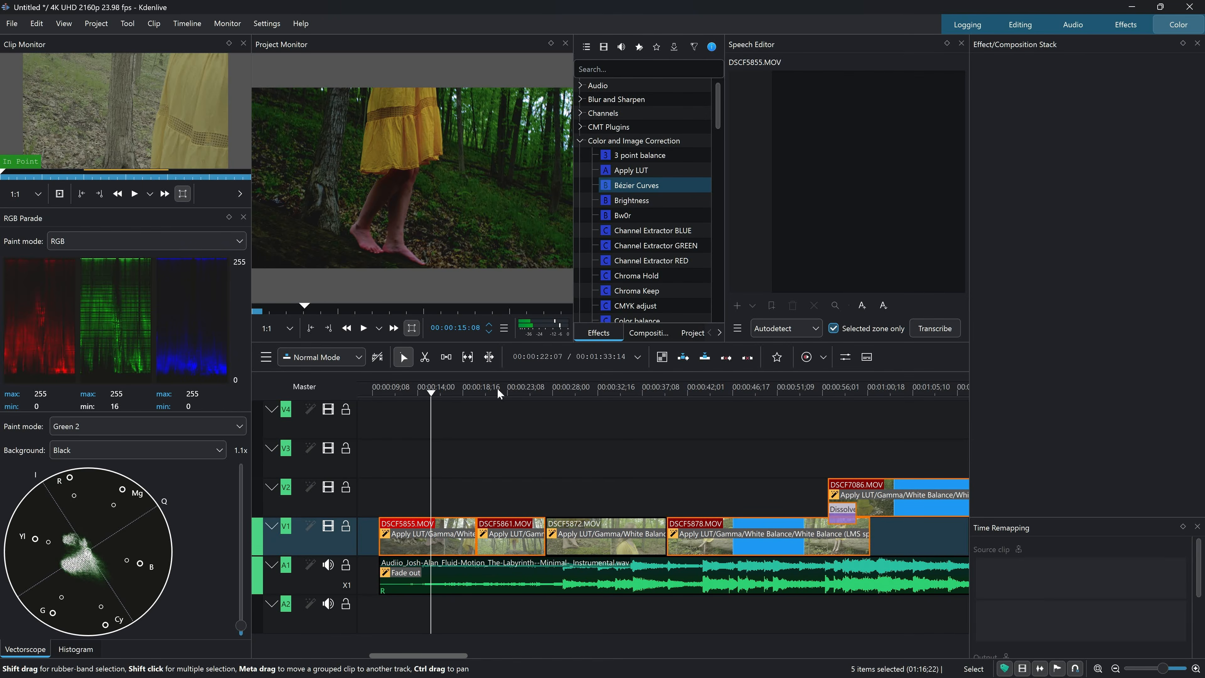
click(736, 389)
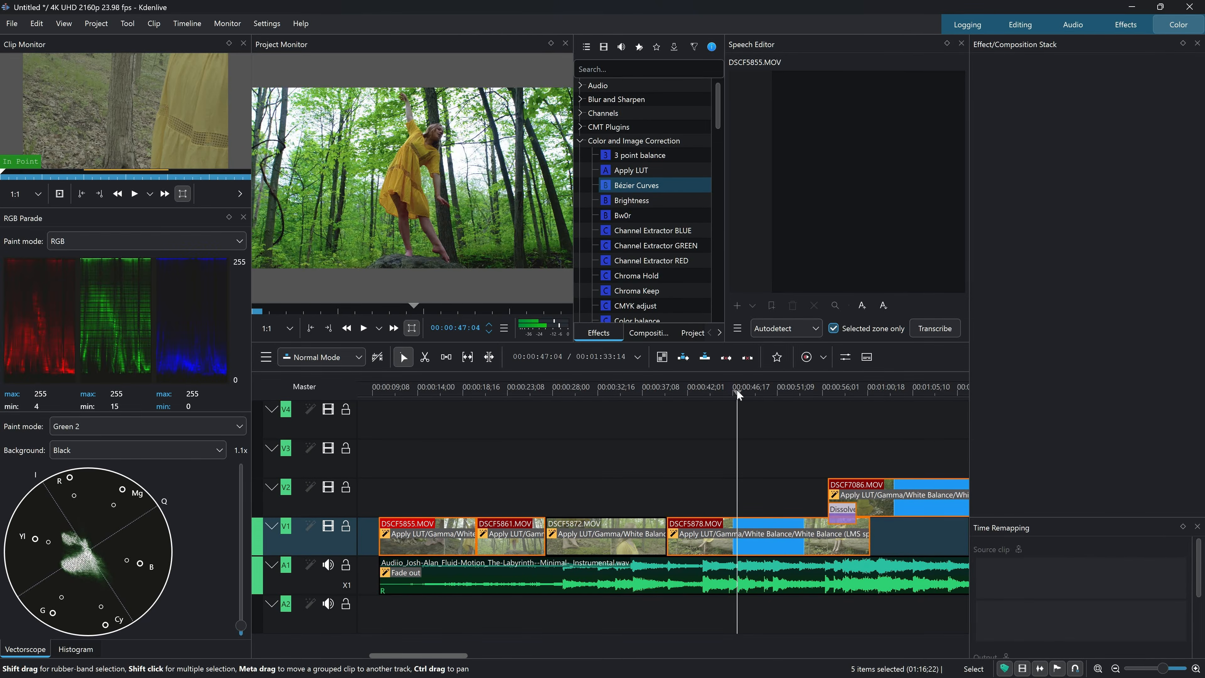
click(625, 389)
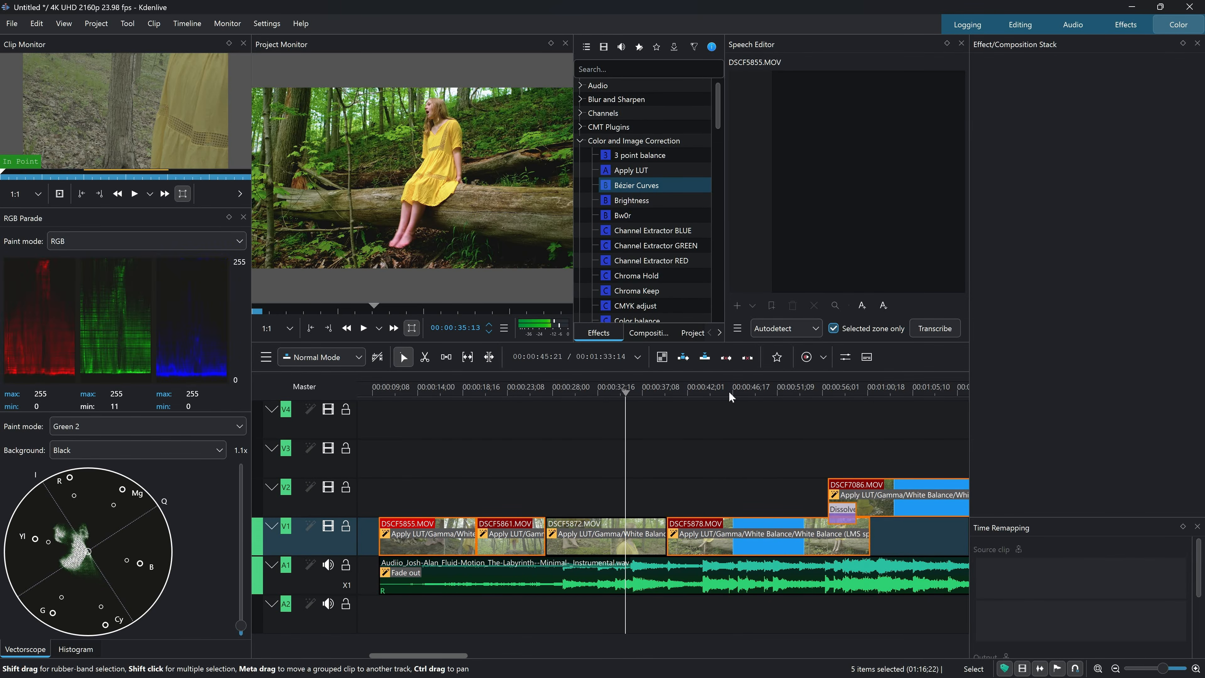
Preview later frames along the timeline, and set the Gamma effect of DSCF7086.MOV on V2 to 0.320.
click(747, 394)
click(877, 391)
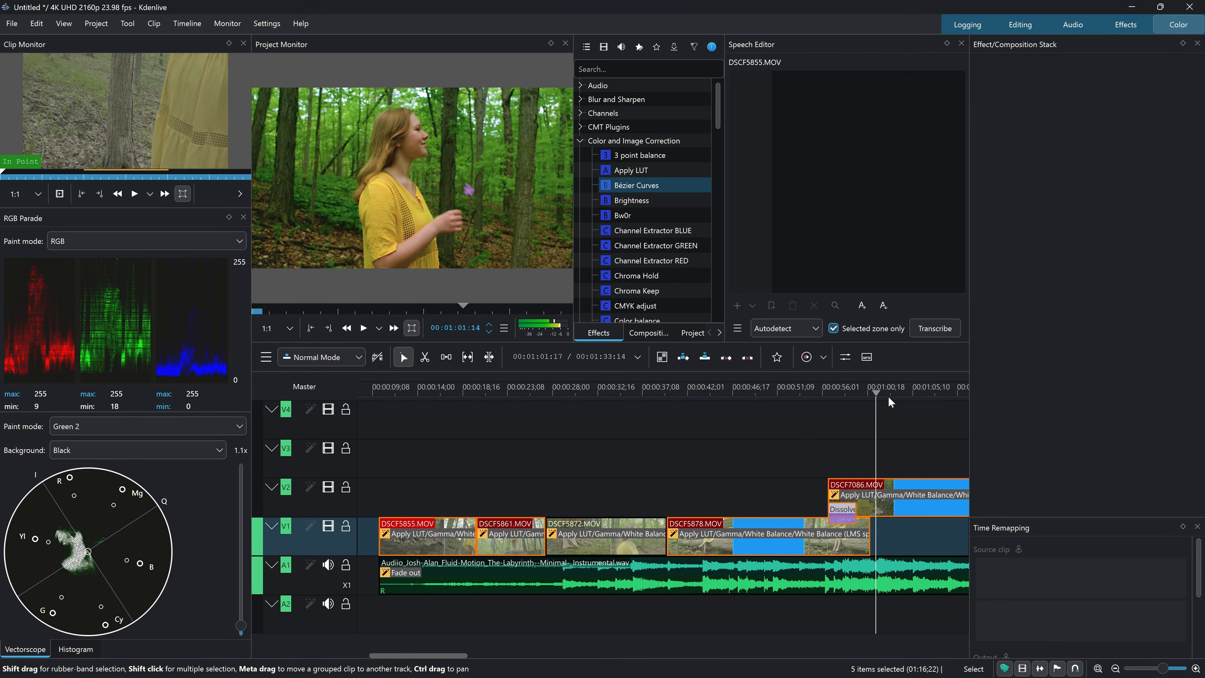
click(929, 489)
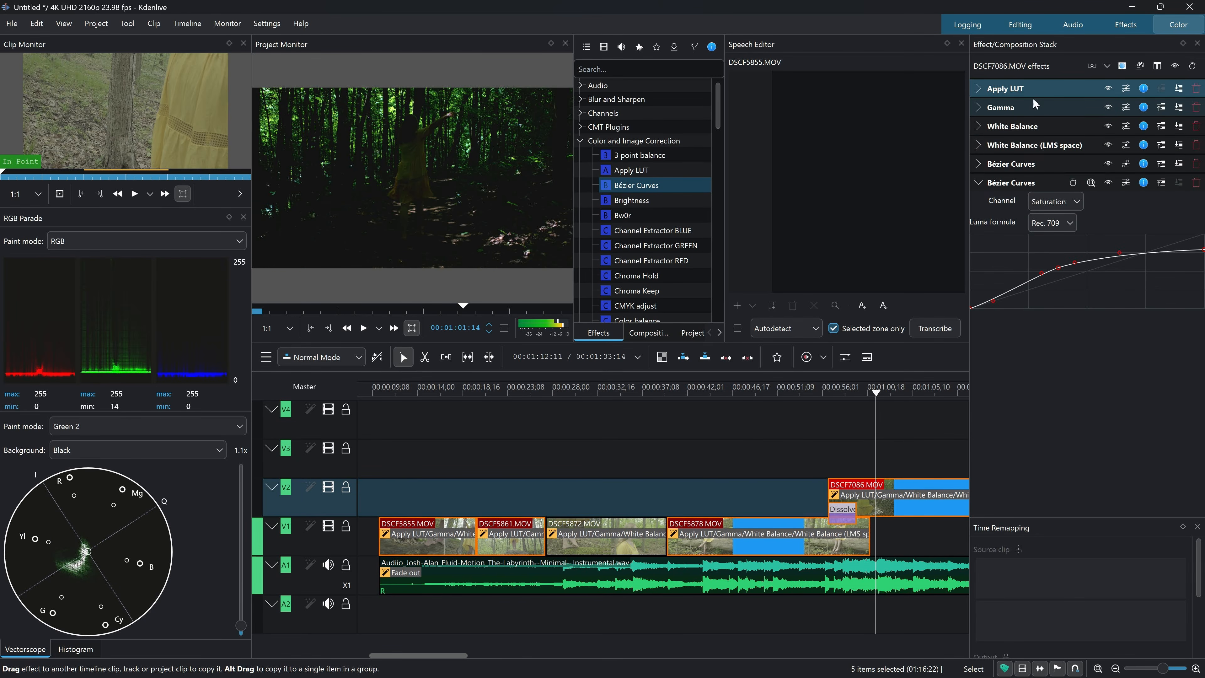
click(979, 108)
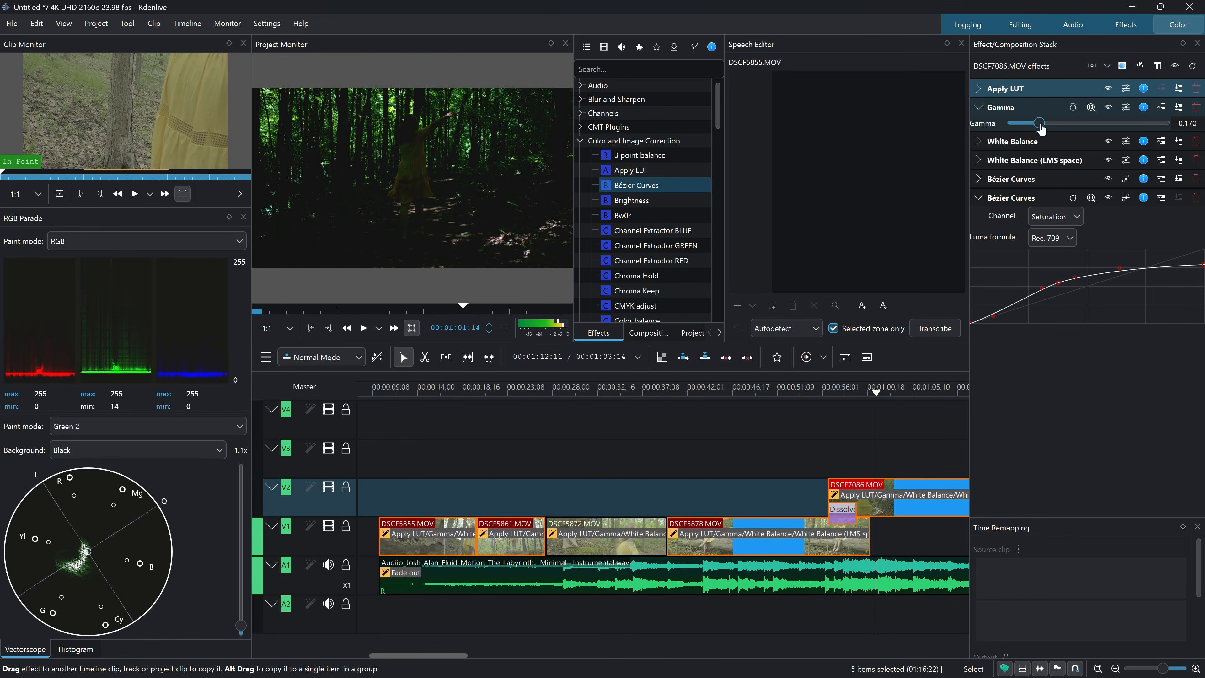
drag(1041, 126, 1061, 129)
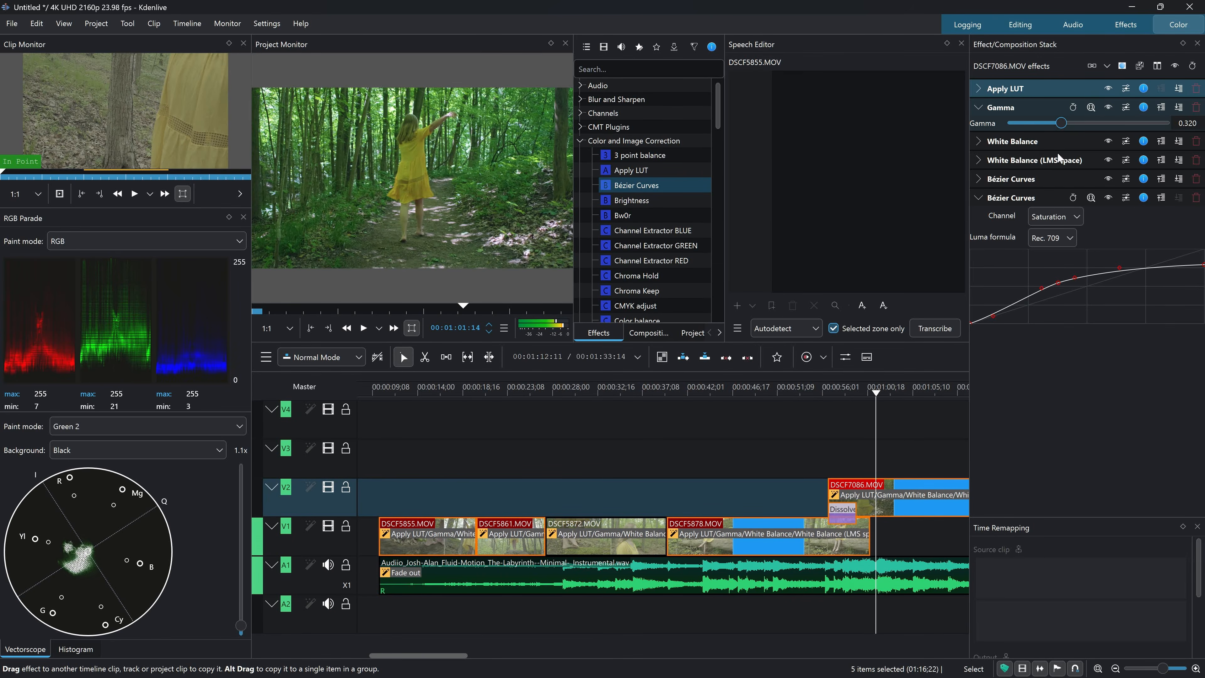
Expand DSCF7086.MOV's RGB Bézier Curves and White Balance effects, and set the White Balance green tint to 385.
click(978, 179)
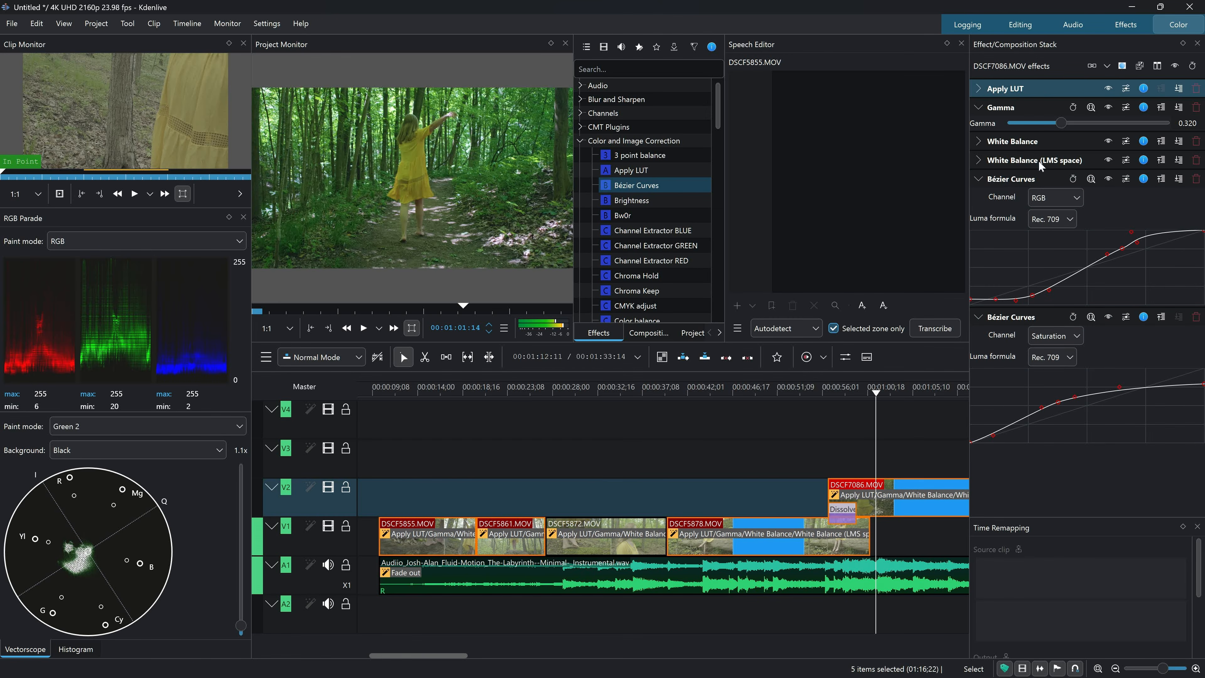
click(979, 141)
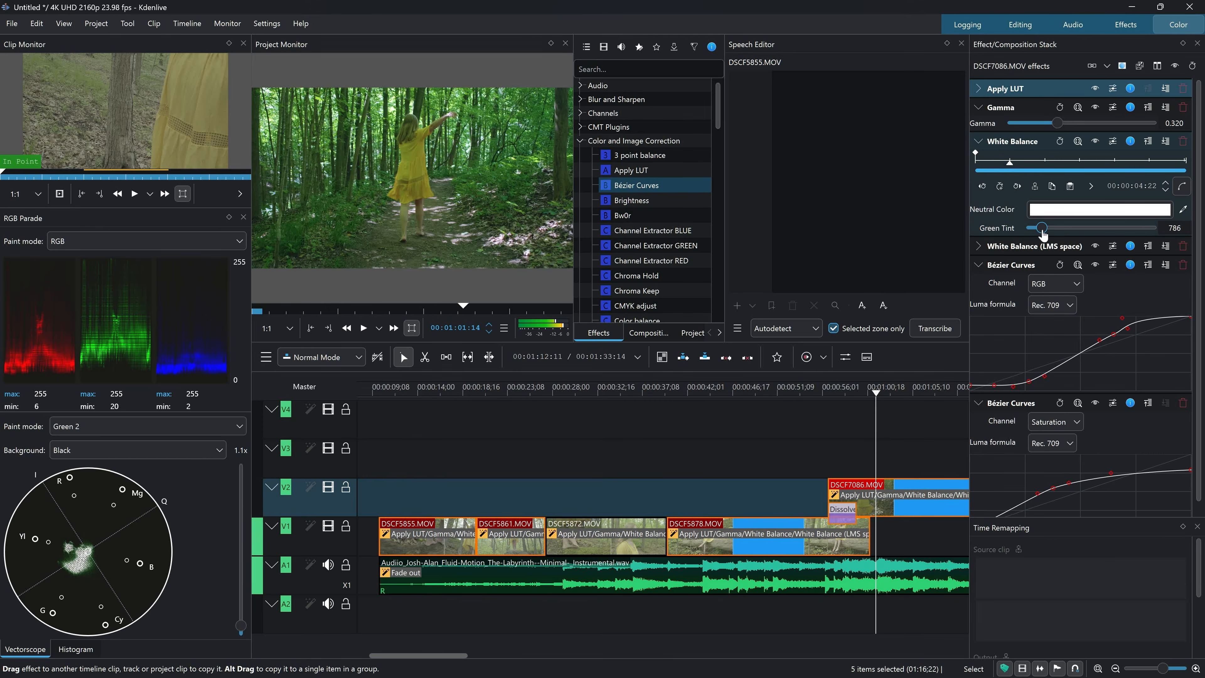
drag(1039, 233, 1033, 238)
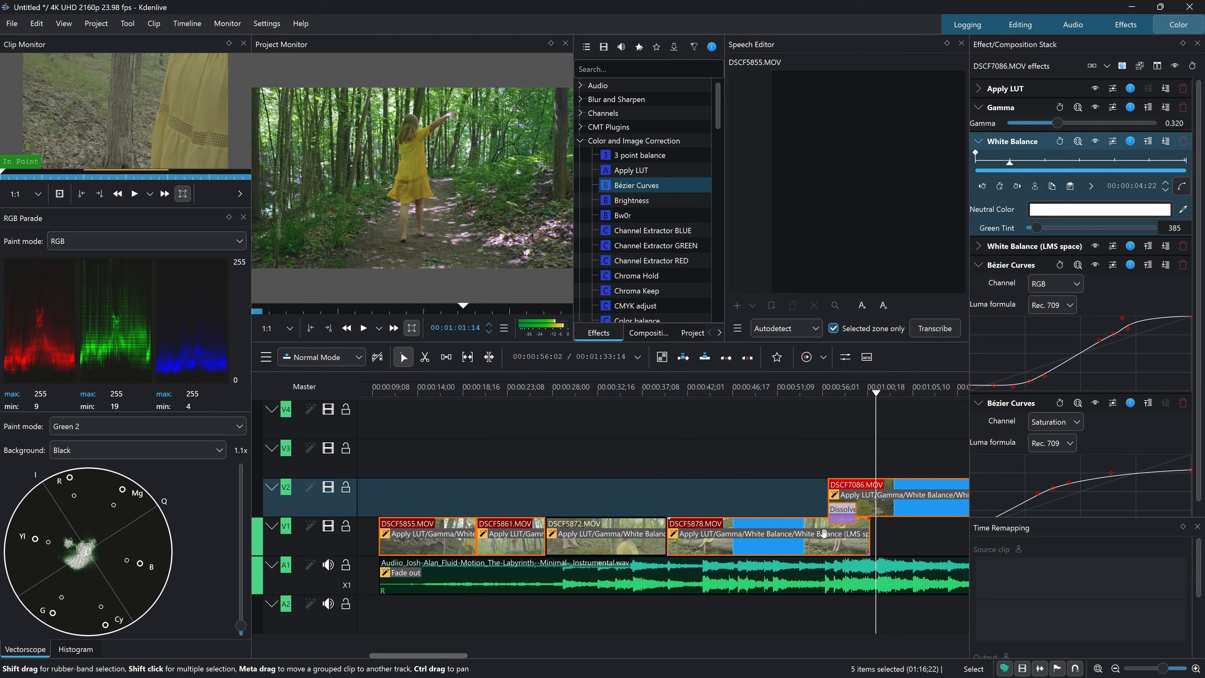
Switch to the Editing workspace and set the timeline zone's in point at the start of DSCF5855.MOV.
click(1021, 26)
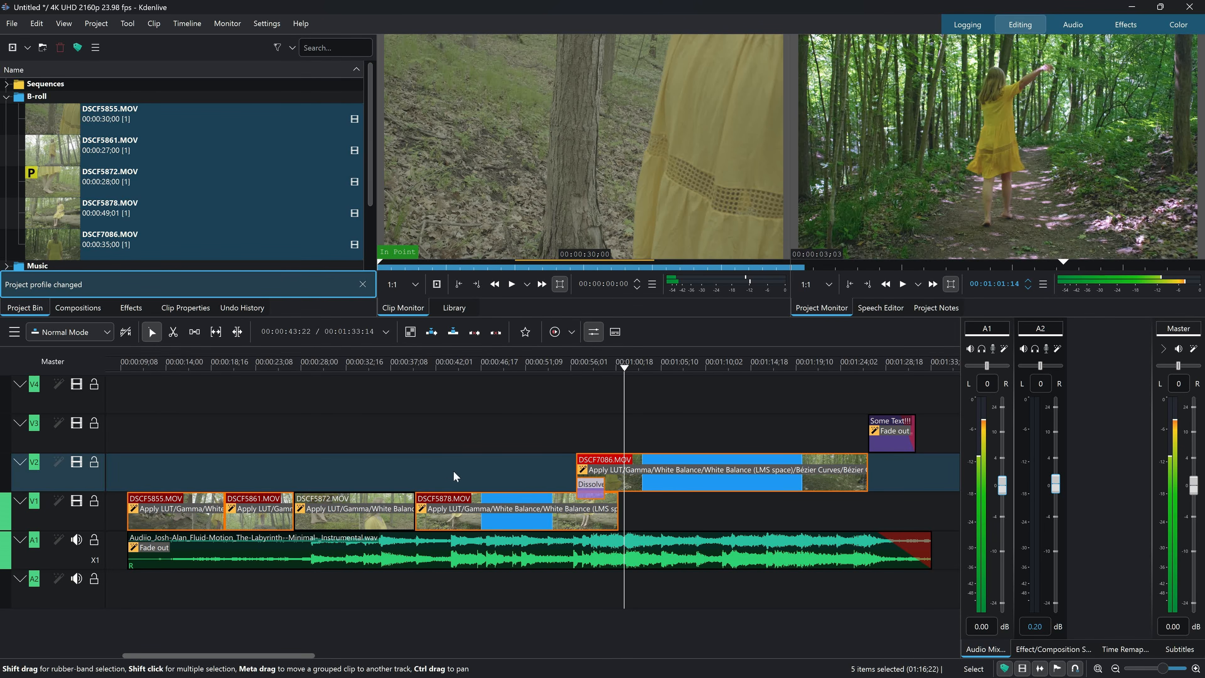
scroll(139, 369, up, 1)
drag(151, 368, 160, 375)
key(i)
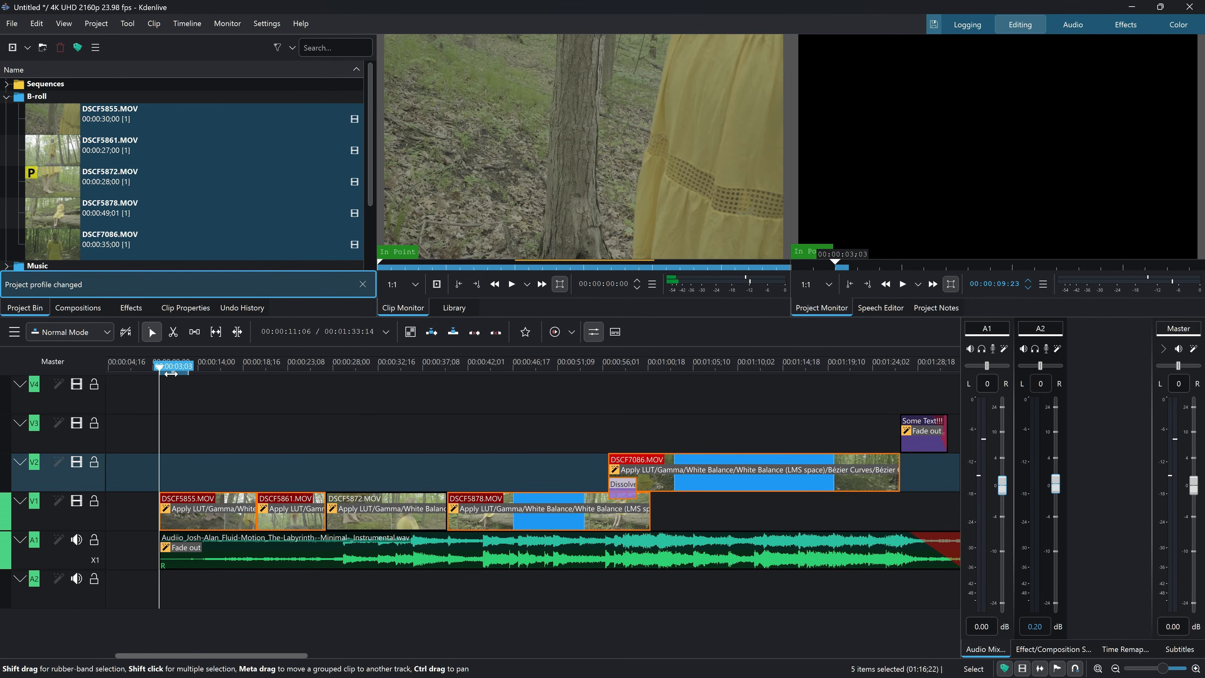
Extend the timeline zone to the end of the project and scrub through the graded clips to DSCF5878.MOV.
drag(189, 373, 739, 394)
scroll(617, 393, up, 5)
click(203, 368)
drag(202, 371, 290, 373)
drag(203, 373, 589, 377)
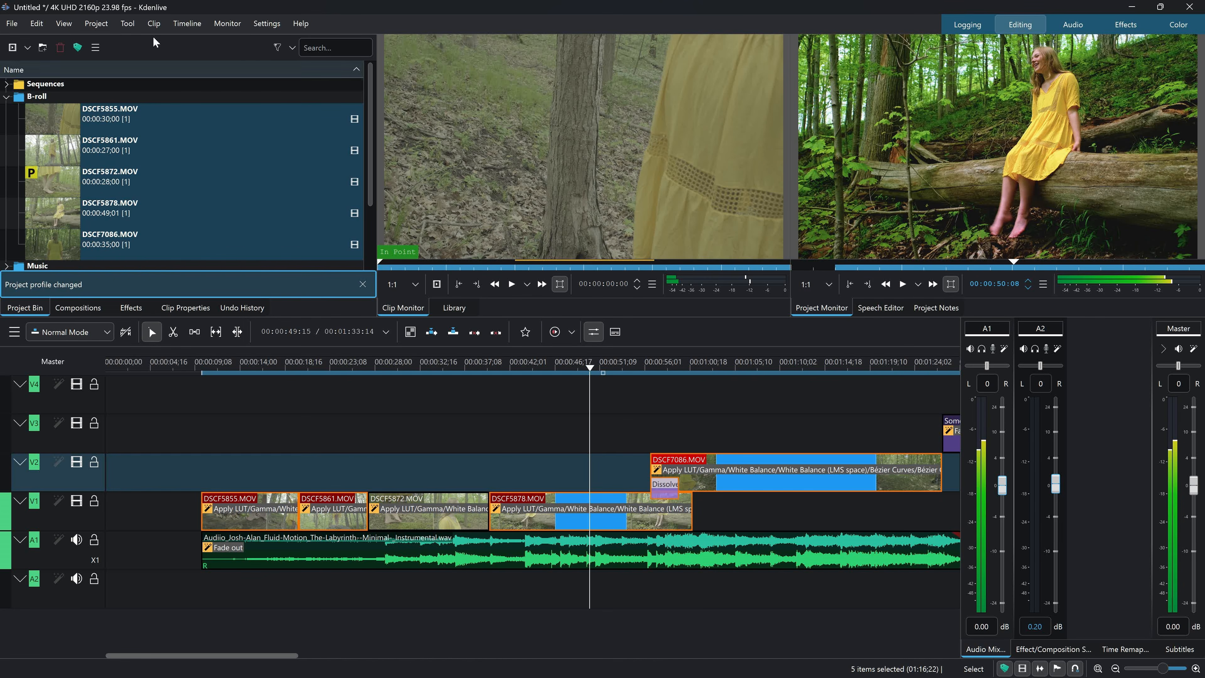
Render the full project with the MP4-H265 (HEVC) 4K preset to Forest.mp4 in the 04 Exports folder.
click(85, 25)
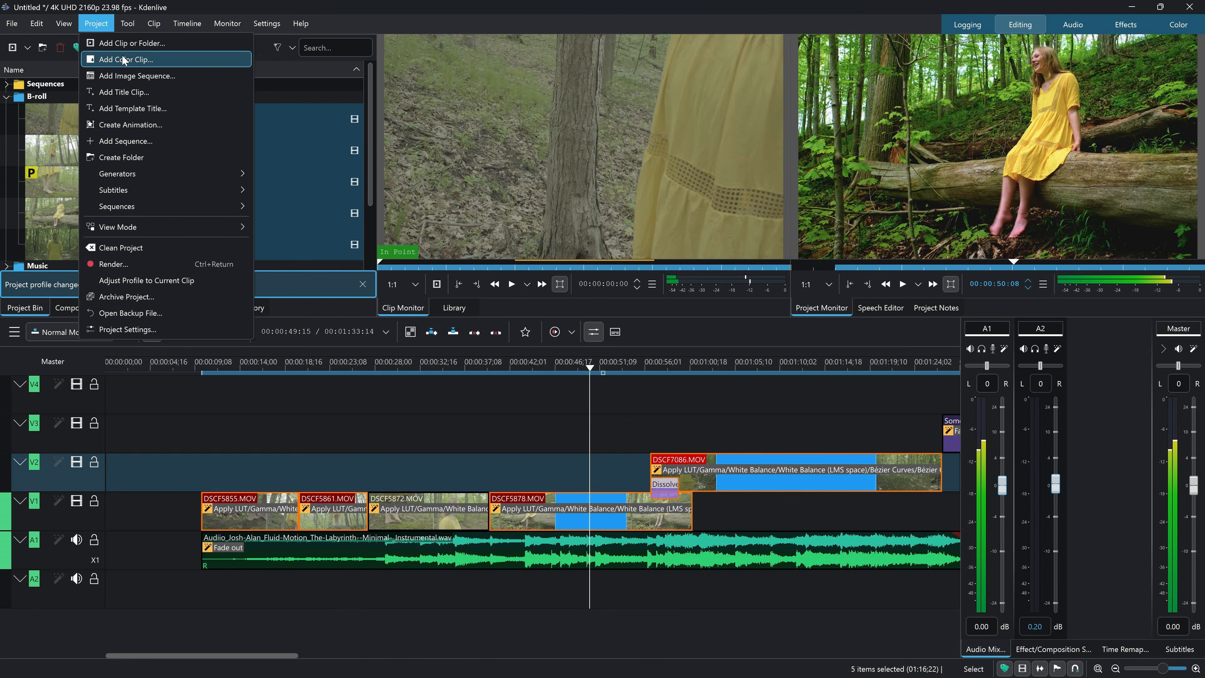
click(126, 262)
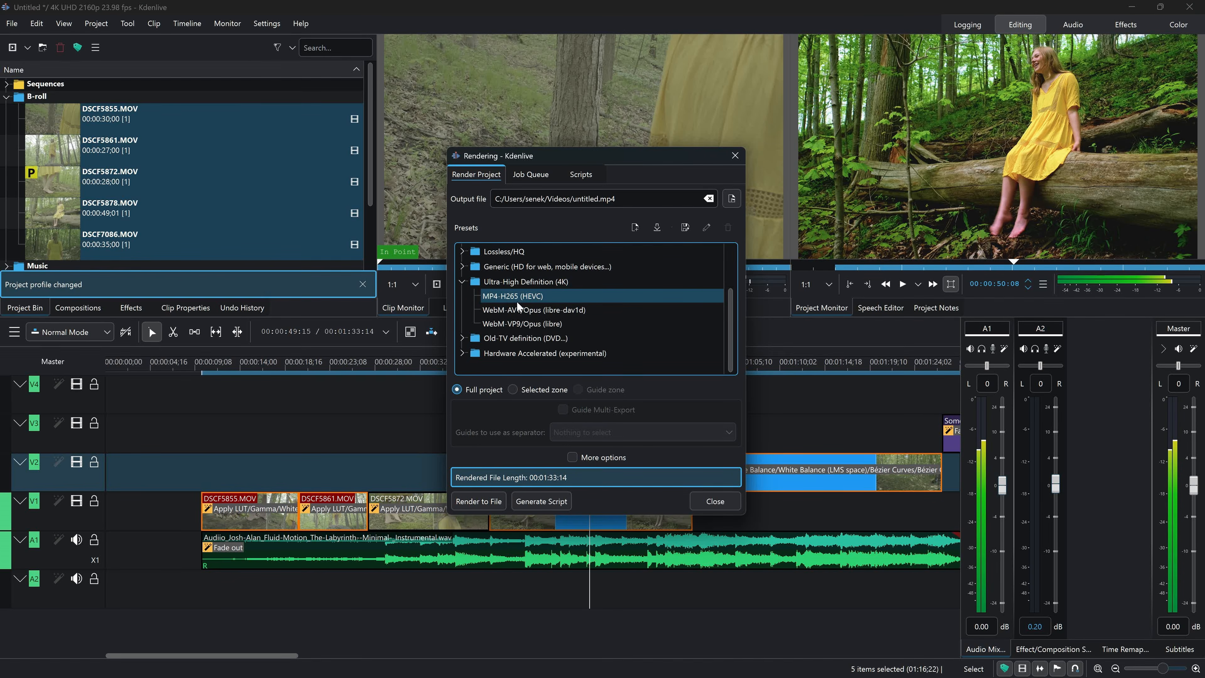
click(505, 296)
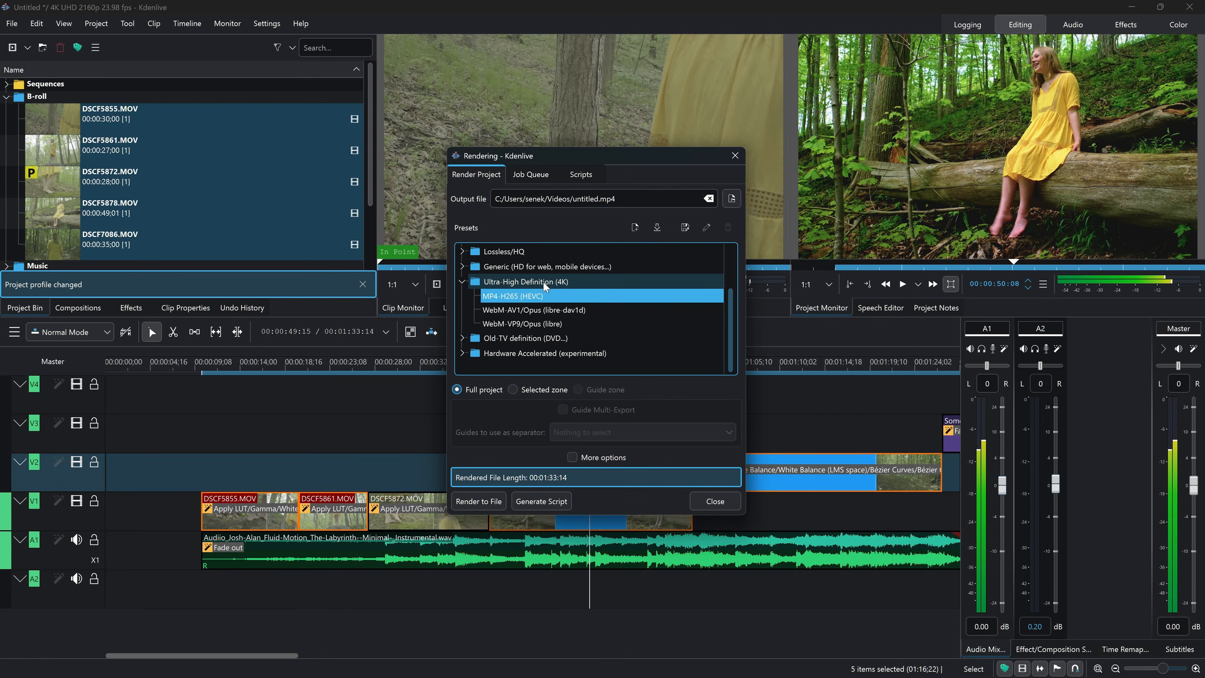
click(731, 198)
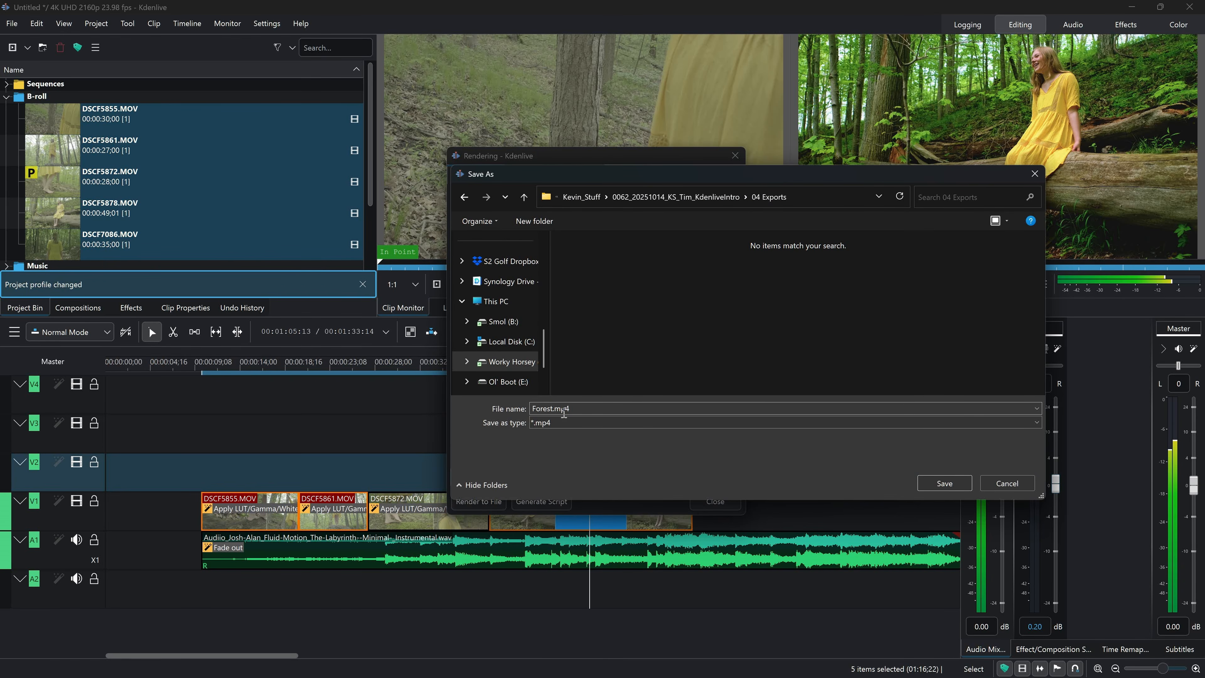
click(944, 483)
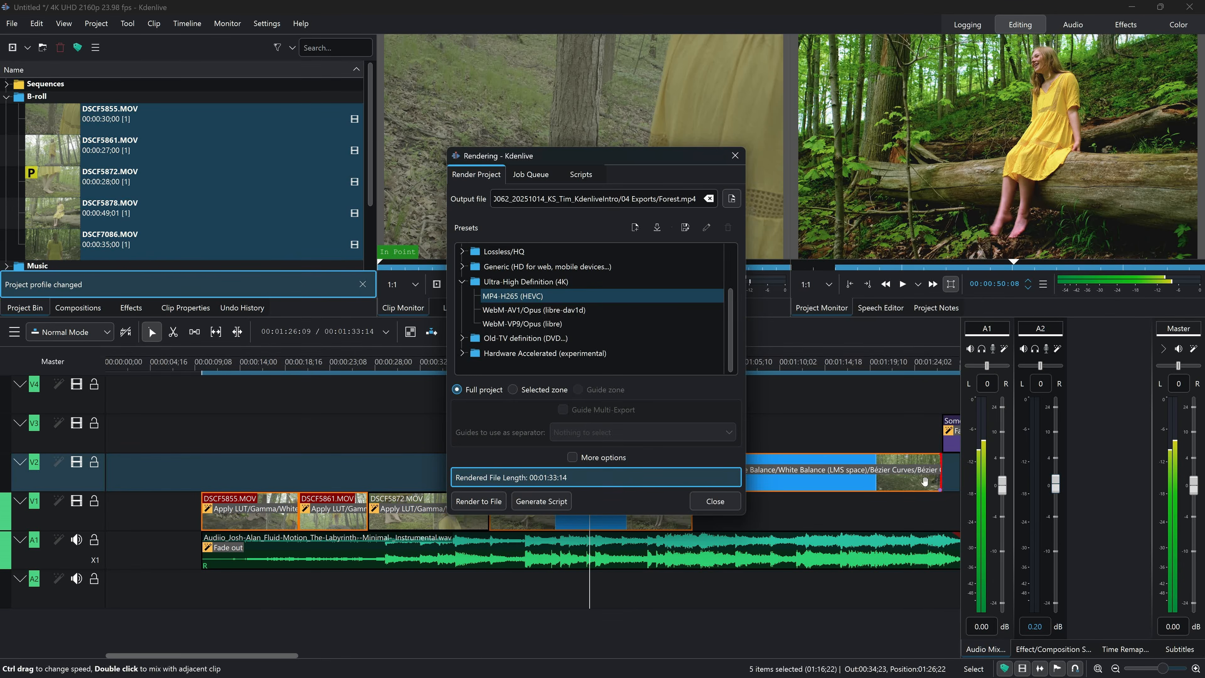
click(475, 502)
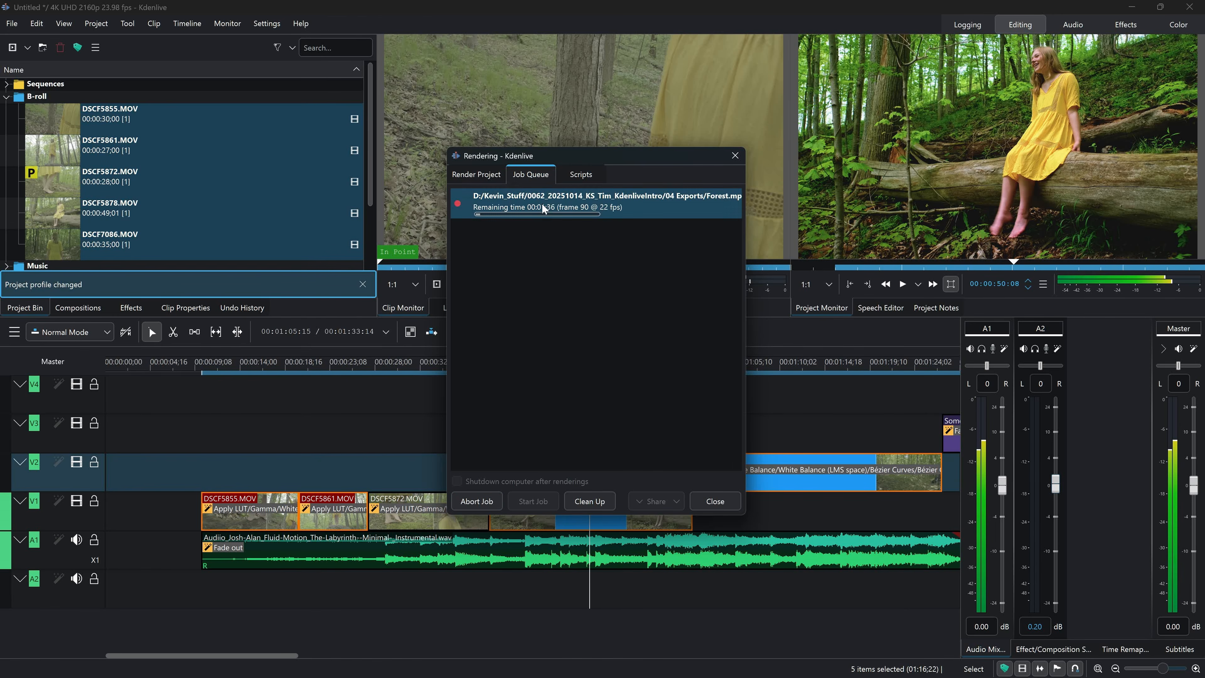
Move the playhead back to DSCF5861.MOV, rename the output file Forest_V2, and queue a second render.
click(480, 173)
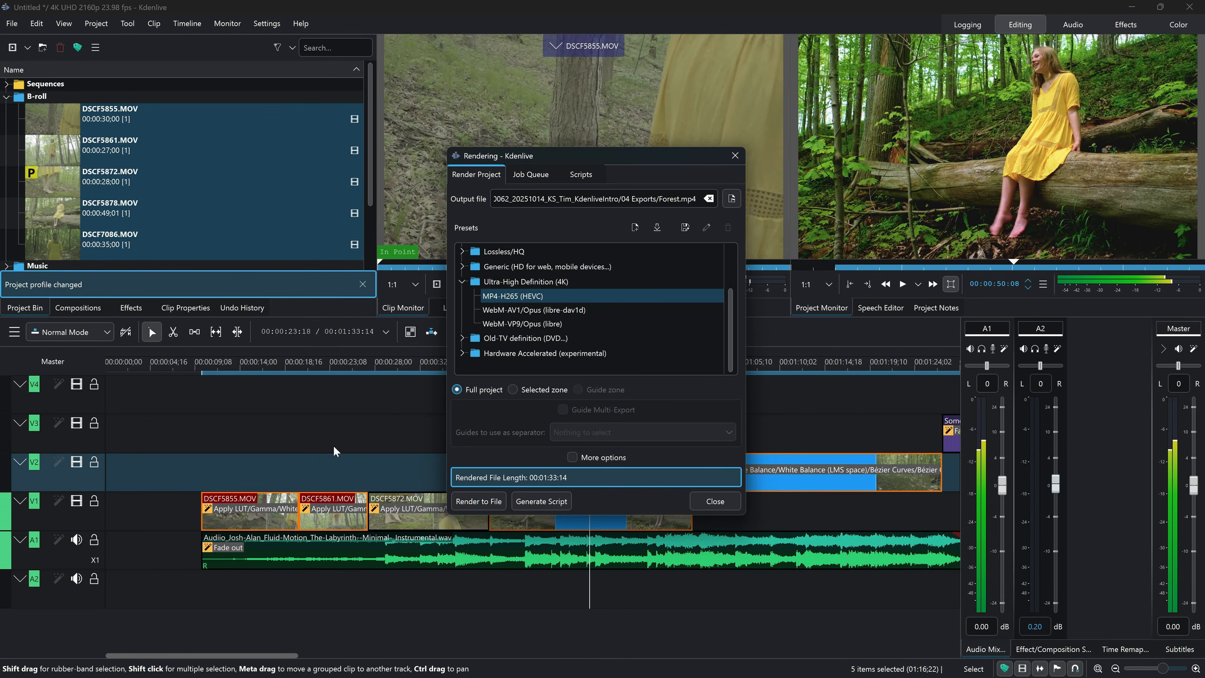
click(317, 367)
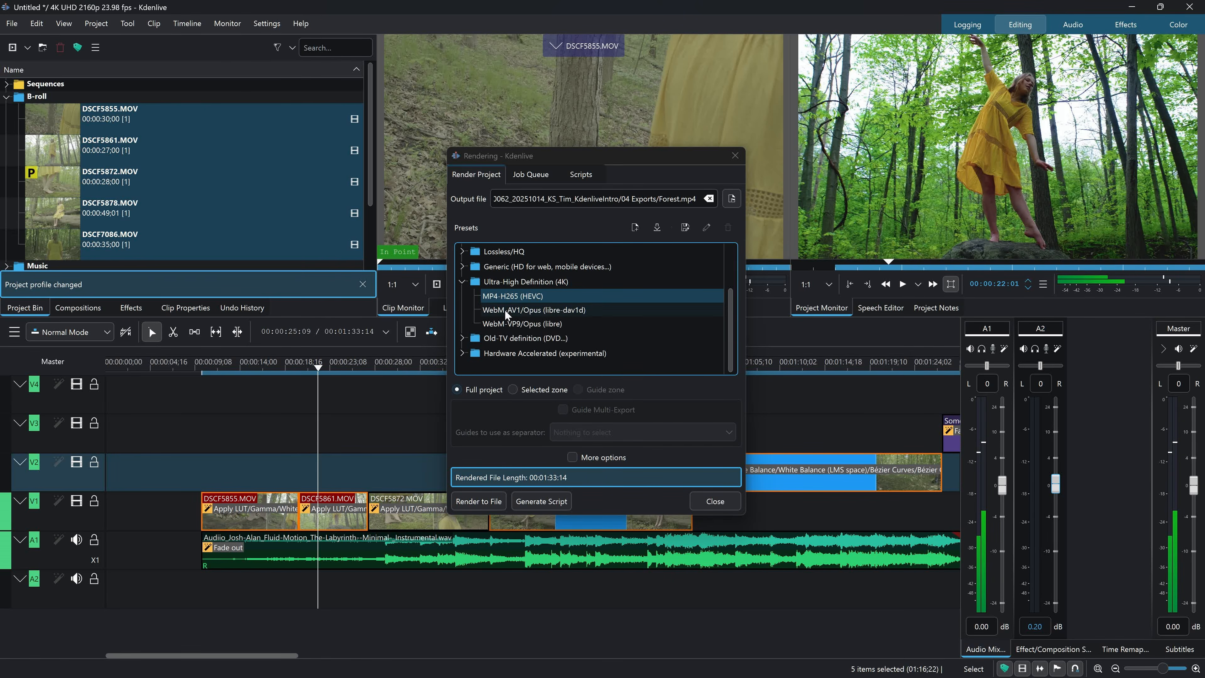
click(506, 354)
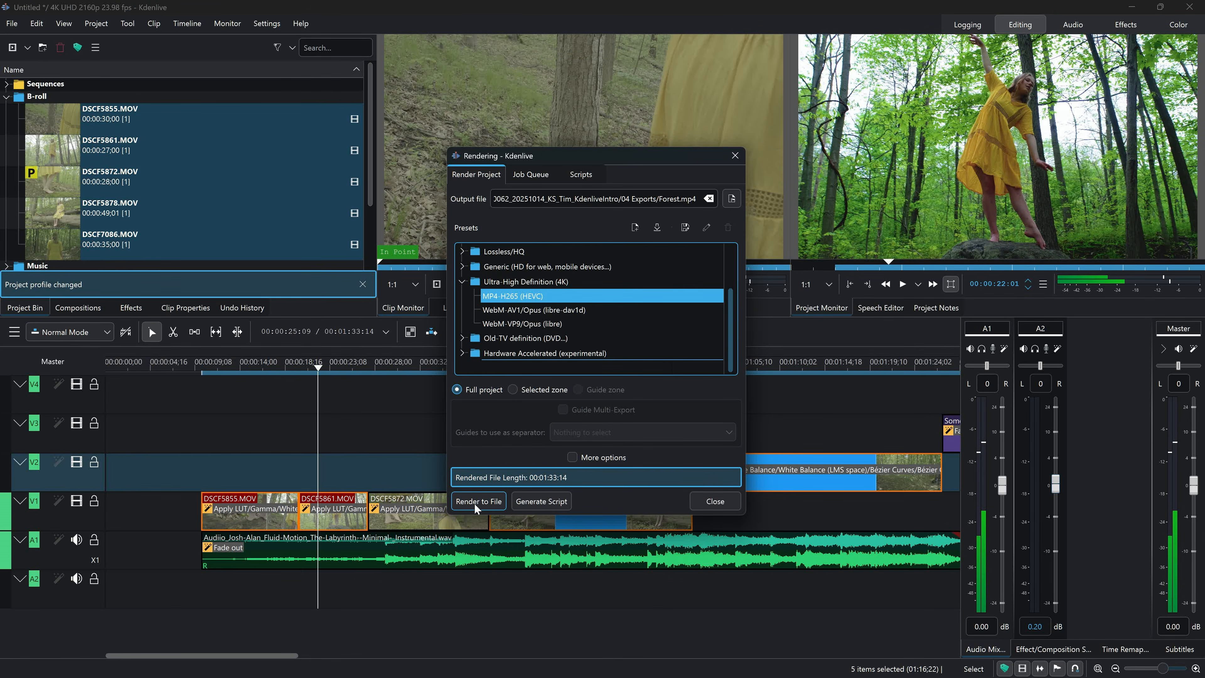
click(680, 199)
text(_V)
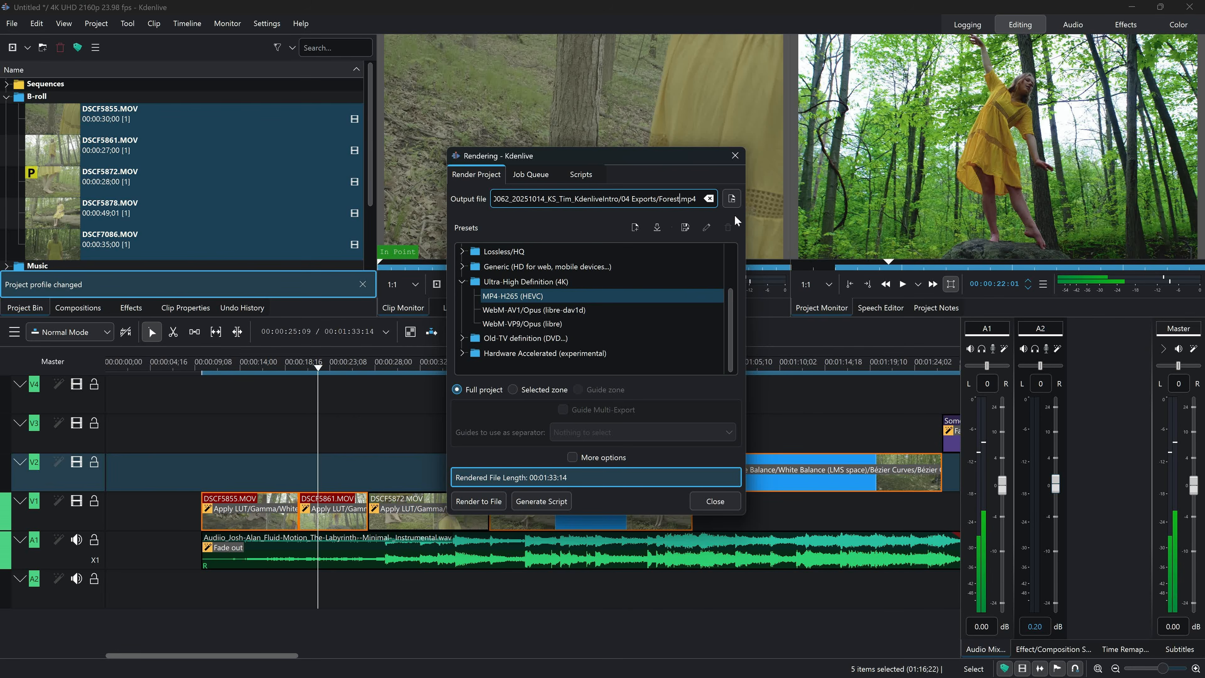
text(2)
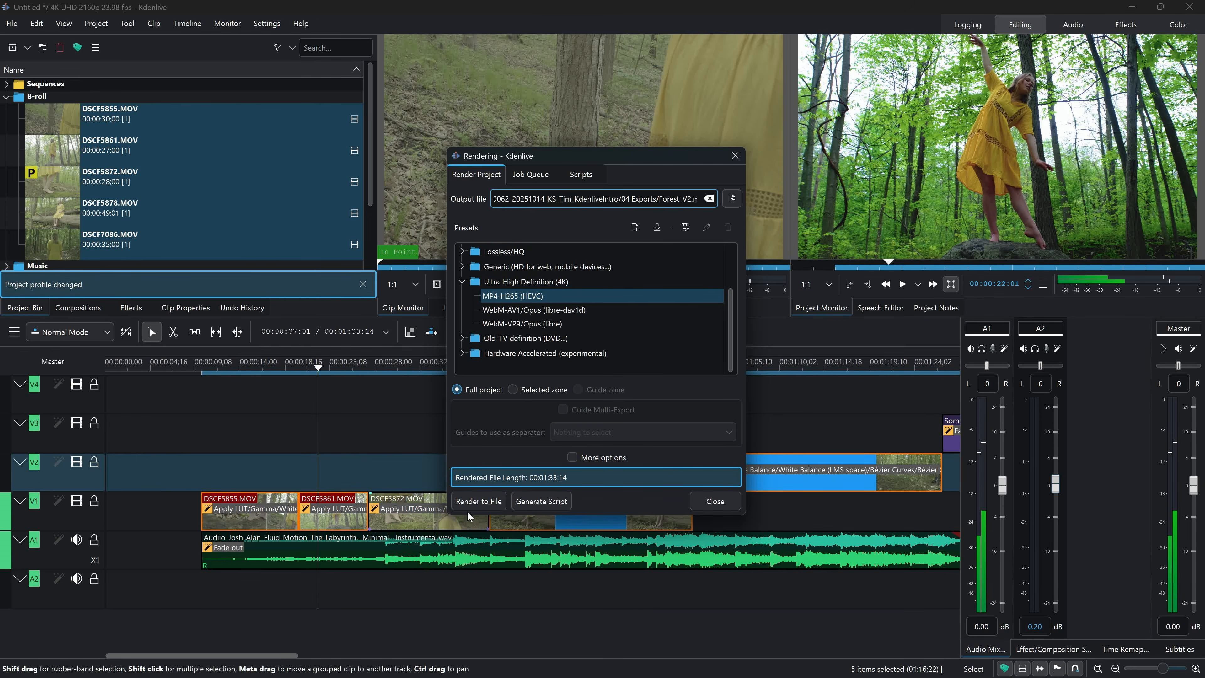
click(478, 502)
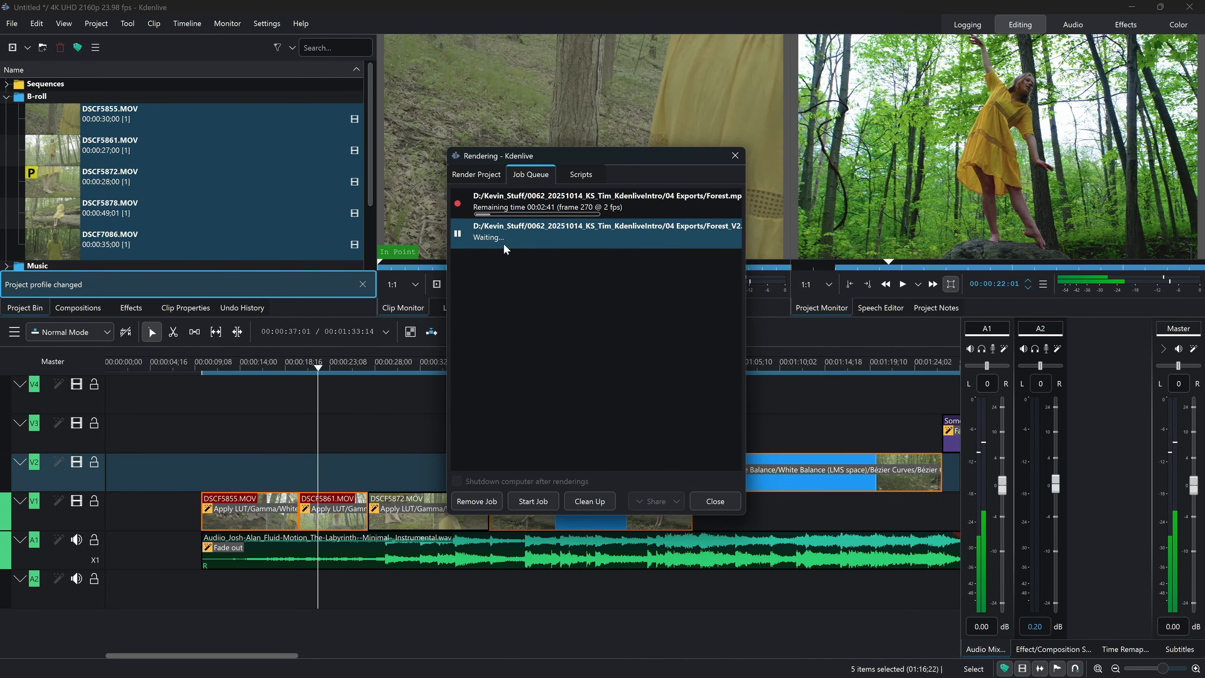